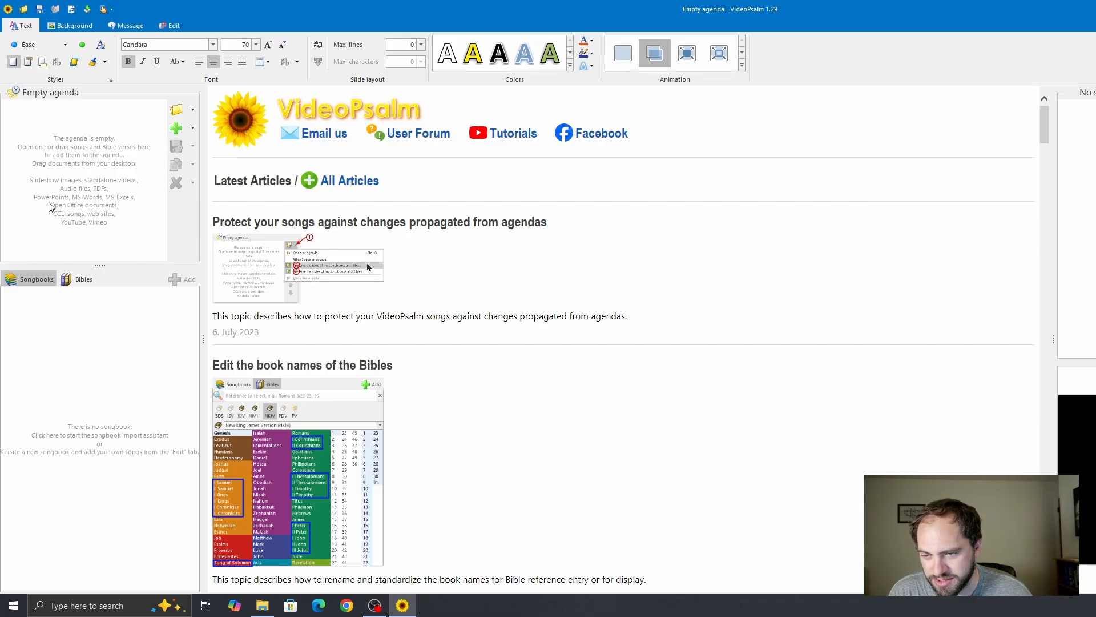
Step: Switch to the Bibles library and start the assistant for importing Bibles from popular sources
left_click(74, 280)
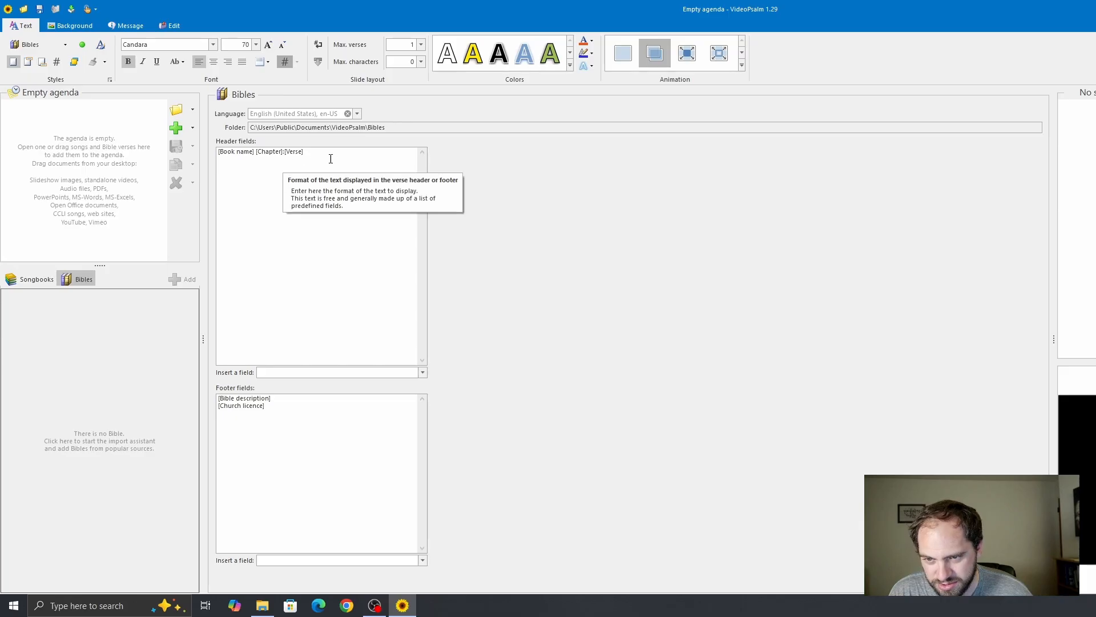
left_click(305, 115)
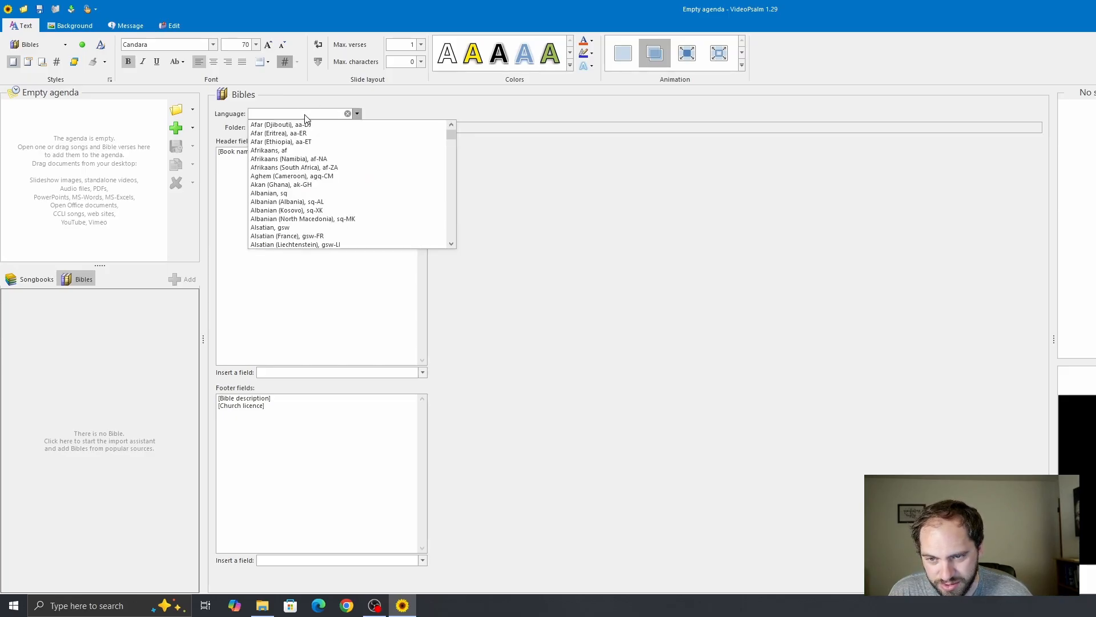
left_click(284, 307)
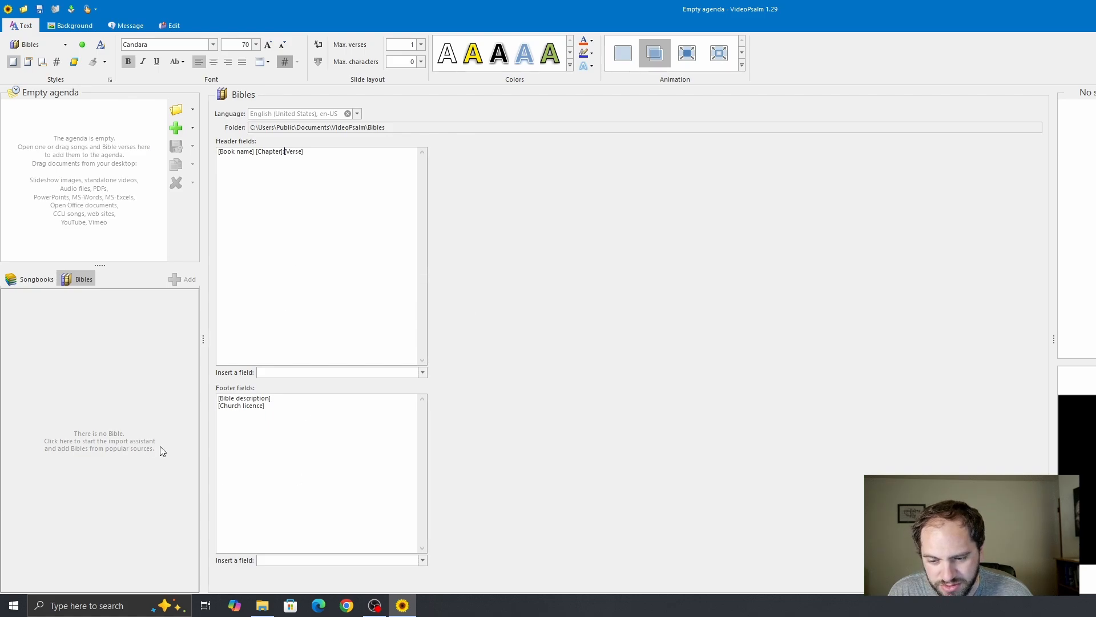
left_click(137, 409)
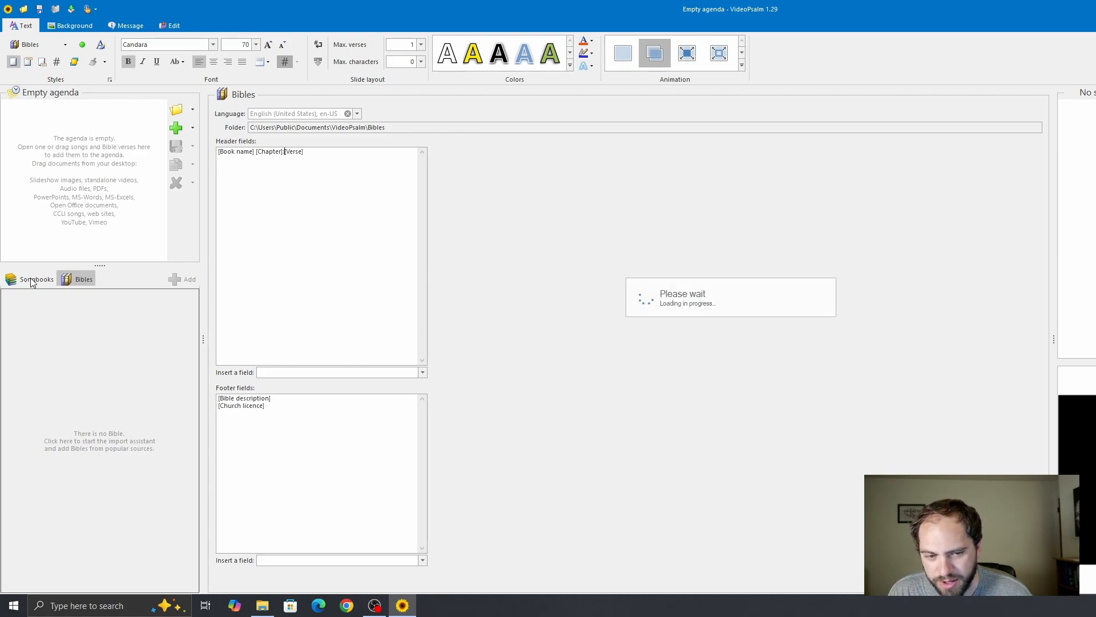
Step: Browse the online library's Bible list and search it for "niv"
scroll(571, 274, "down", 5)
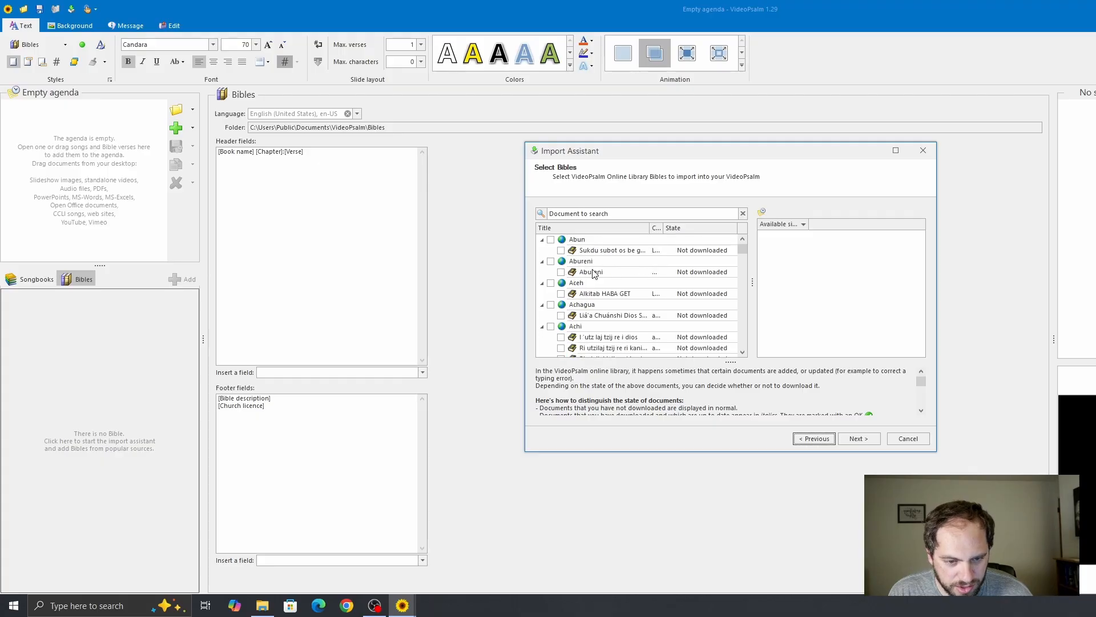
scroll(603, 301, "down", 10)
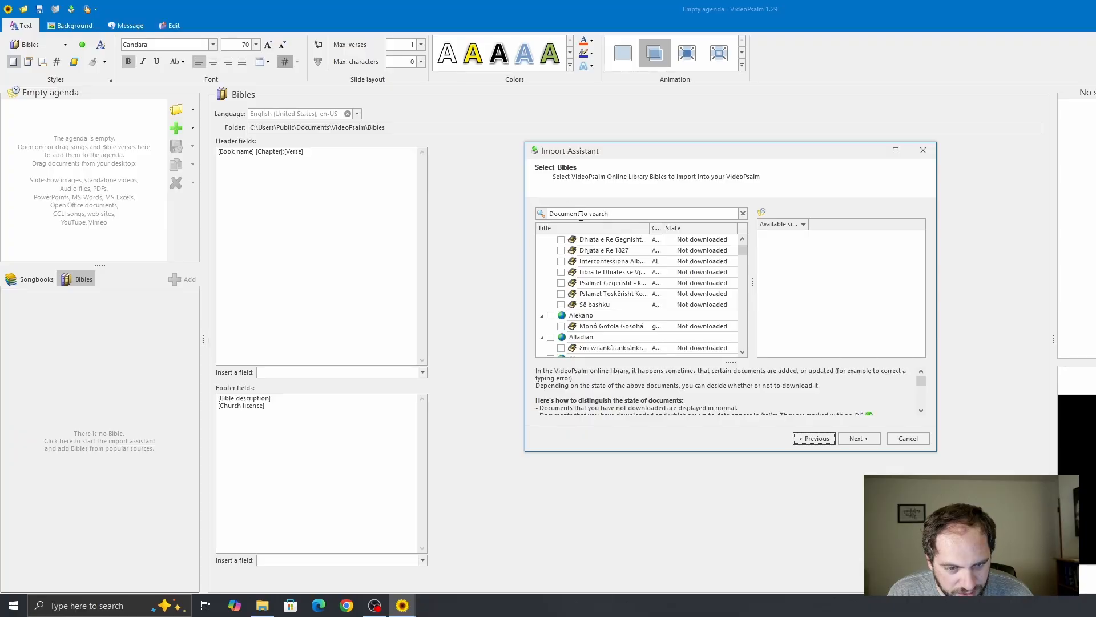
left_click(580, 215)
type("niv")
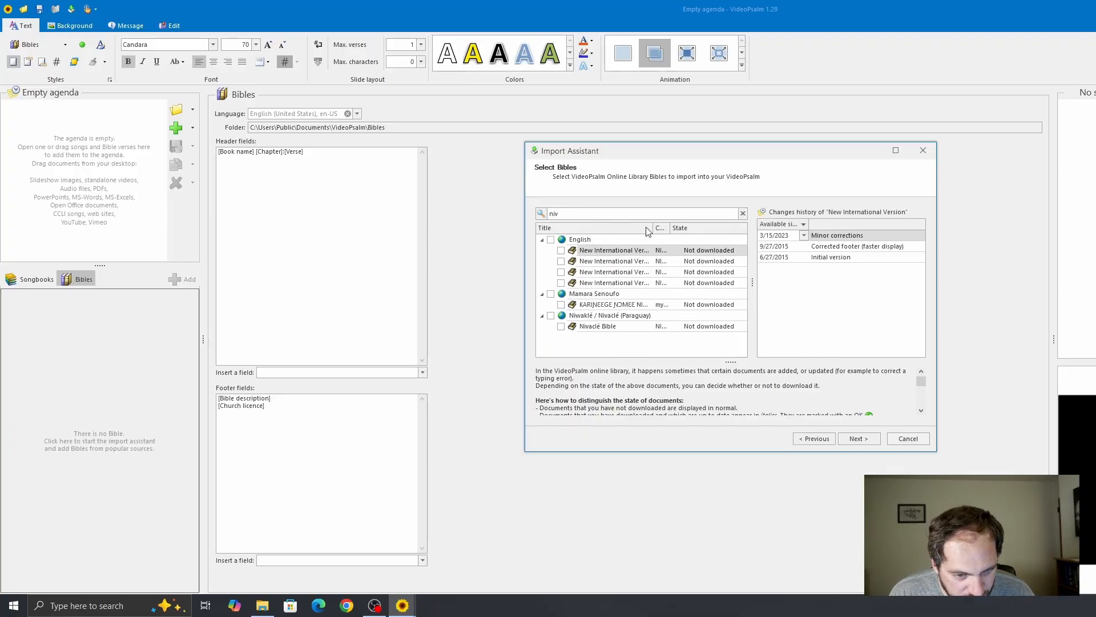
Step: Search the online library for "esv" and import the English Standard Version Bible
key("ctrl+a")
type("esv")
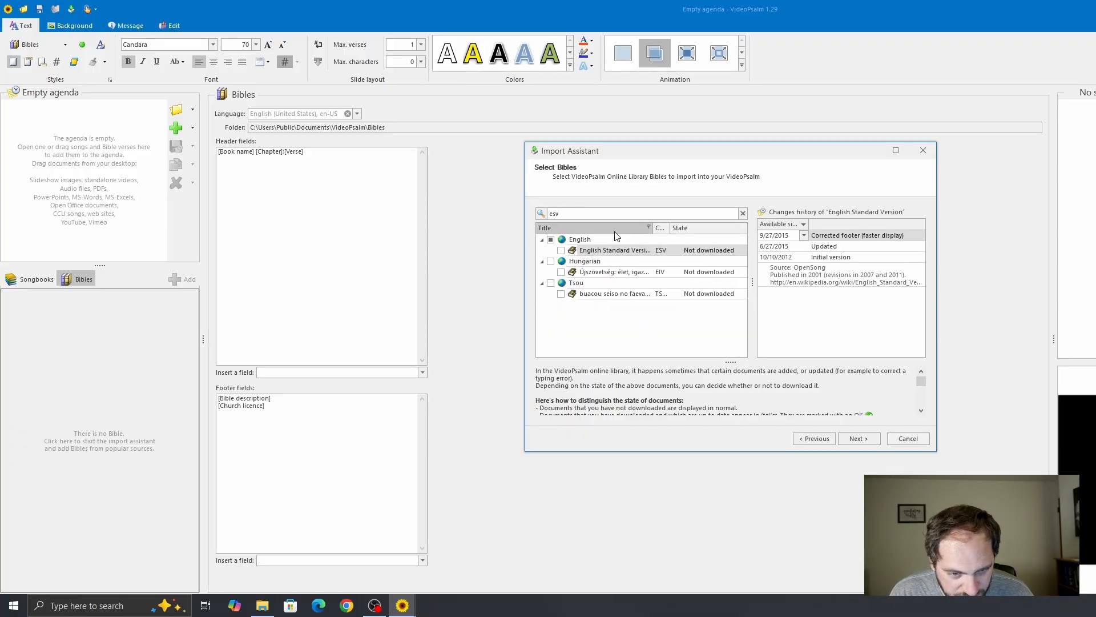
left_click(561, 250)
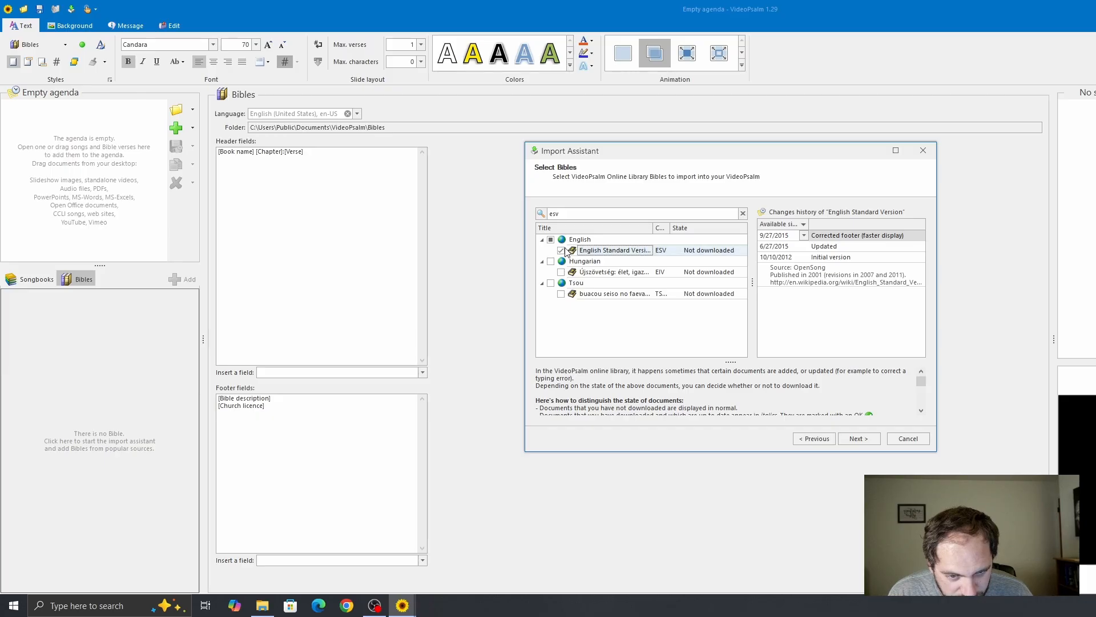
left_click(860, 439)
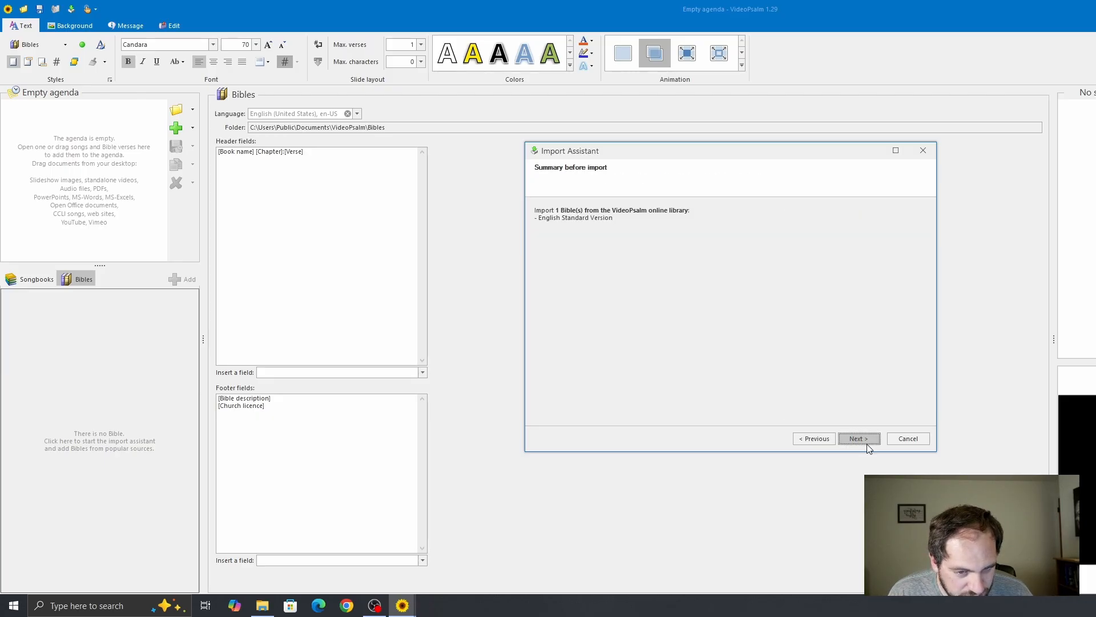
left_click(866, 442)
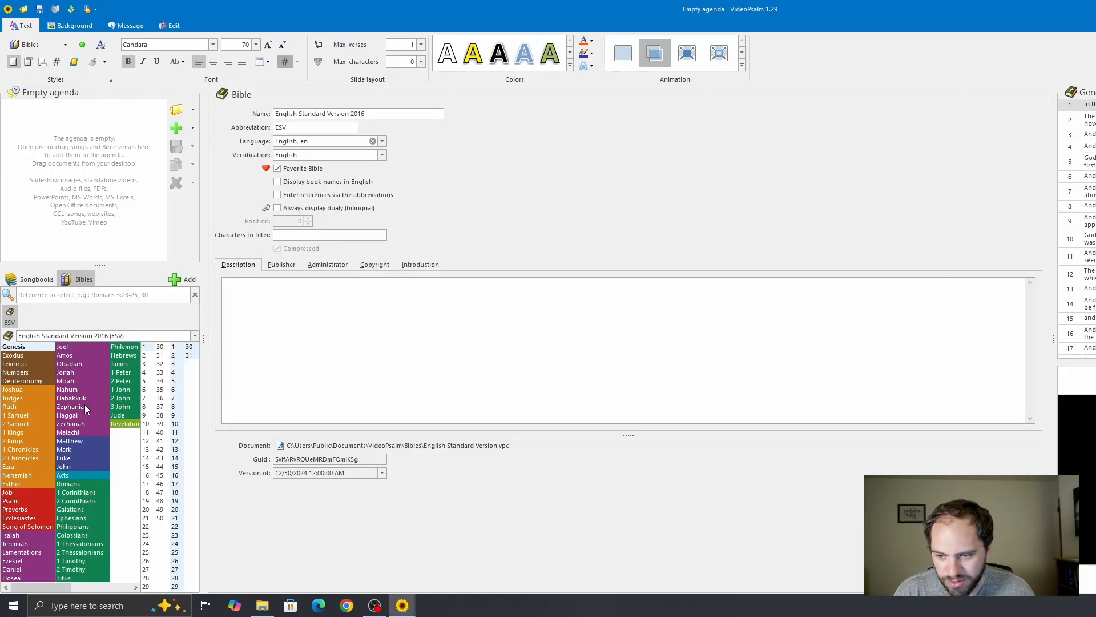
Step: Browse the books of the imported ESV Bible and display Numbers 5:6
left_click(29, 380)
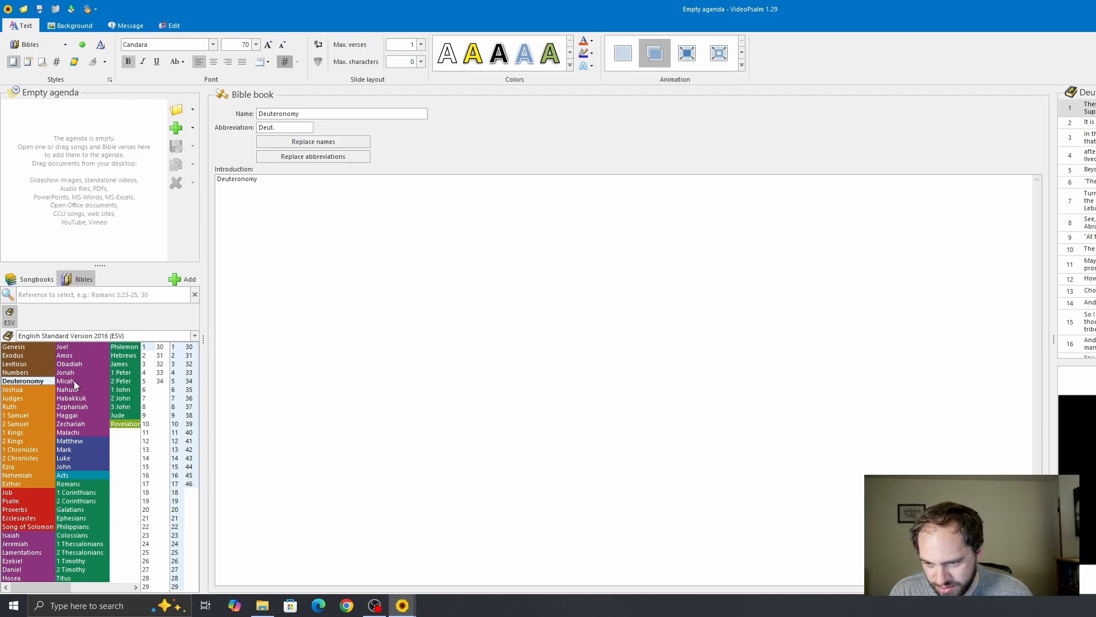
left_click(20, 415)
left_click(29, 373)
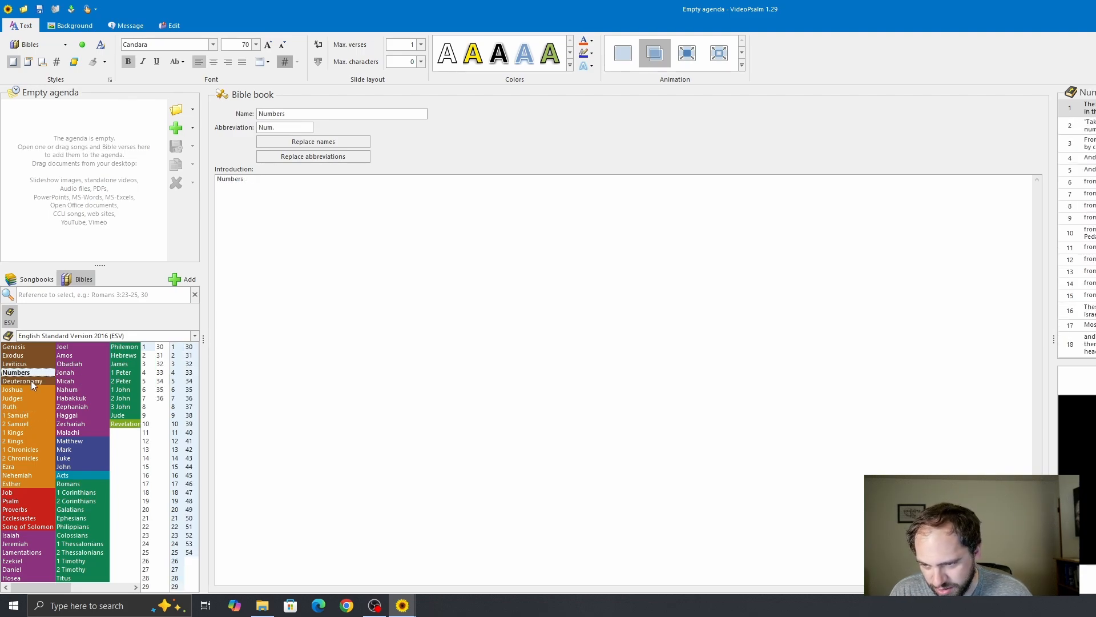
left_click(147, 366)
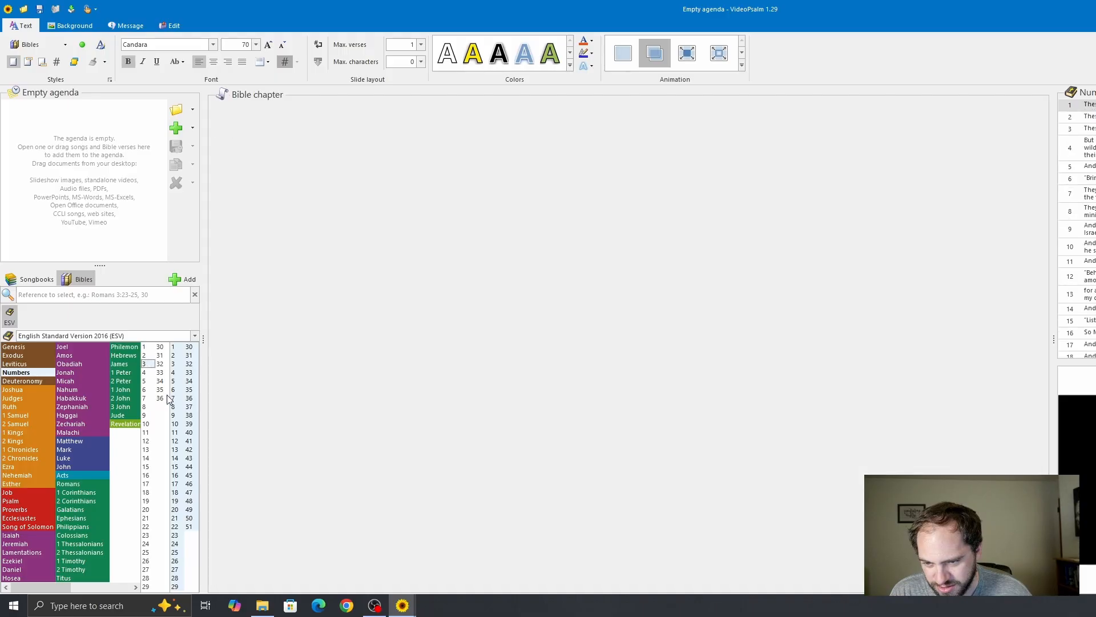
left_click(177, 390)
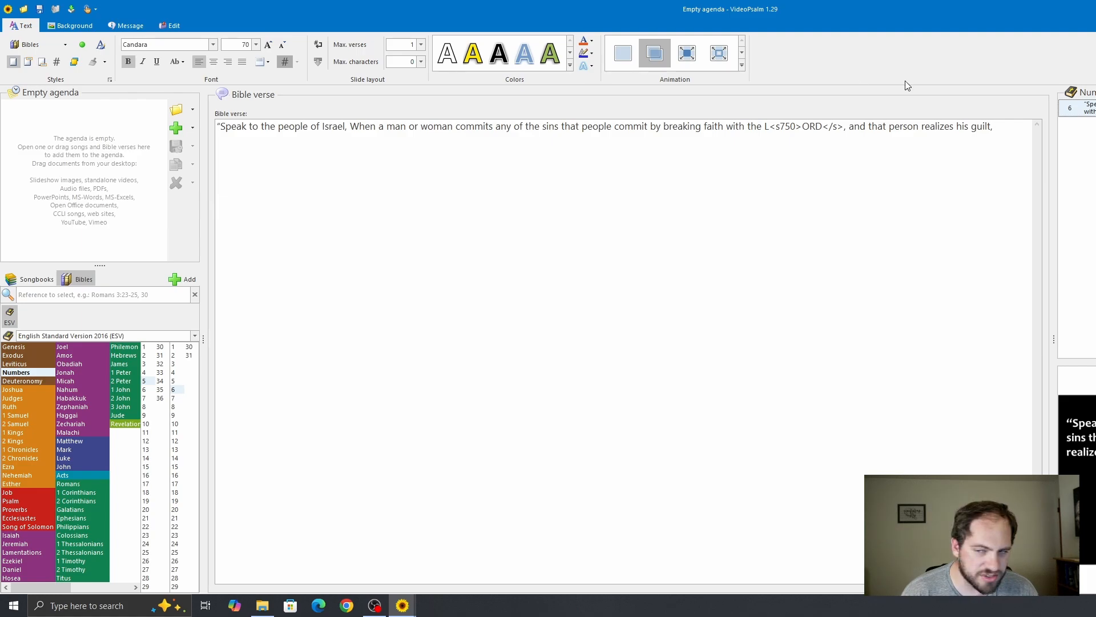
left_click(8, 9)
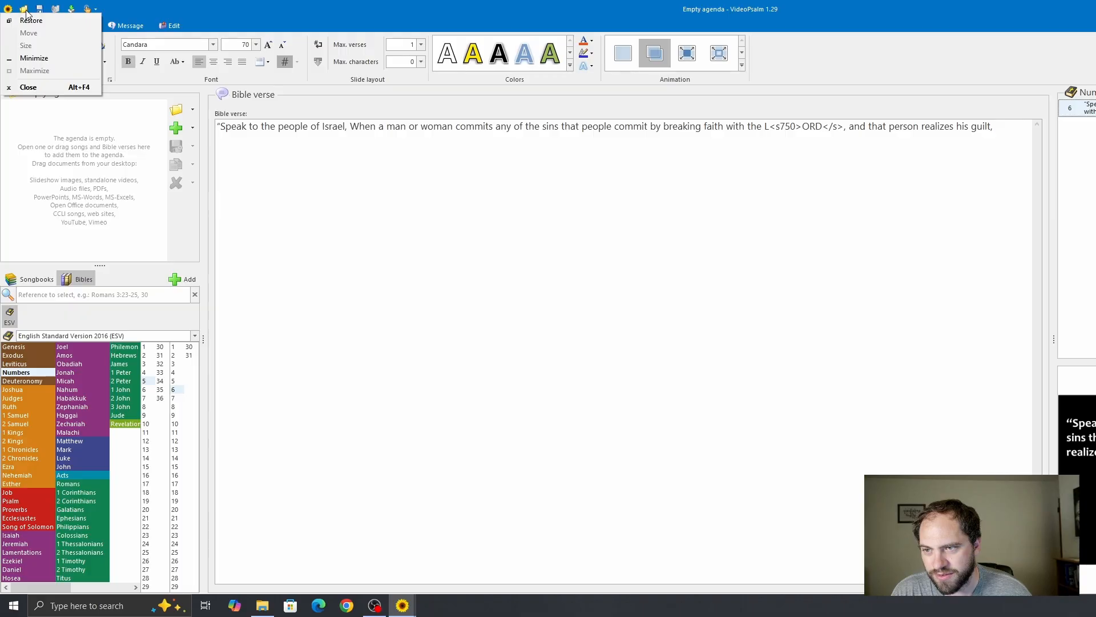
left_click(25, 9)
left_click(25, 9)
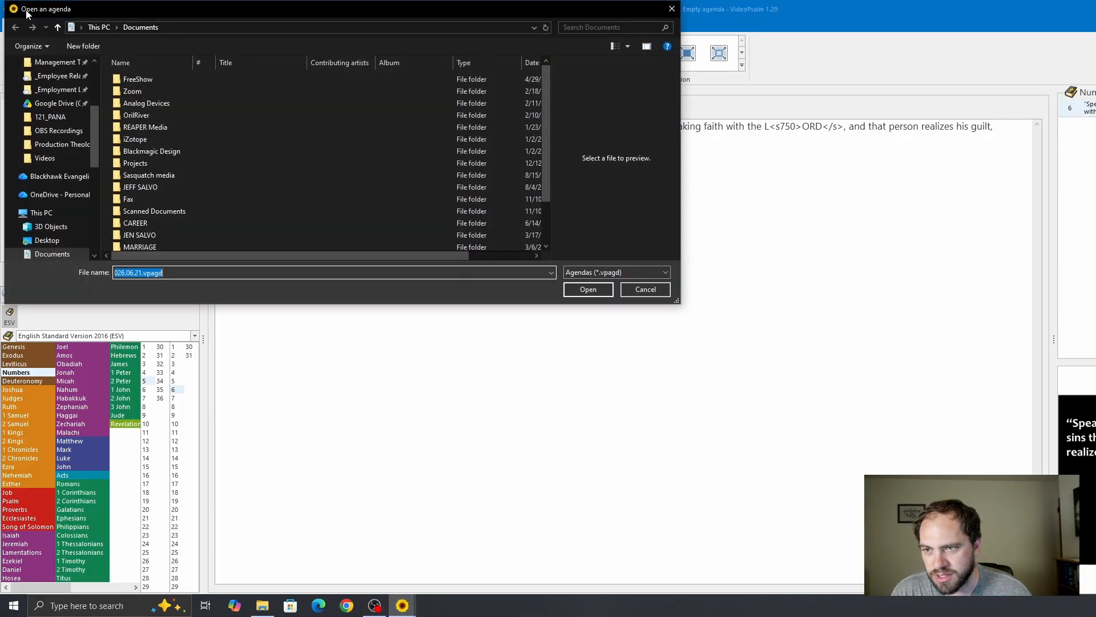
left_click(650, 293)
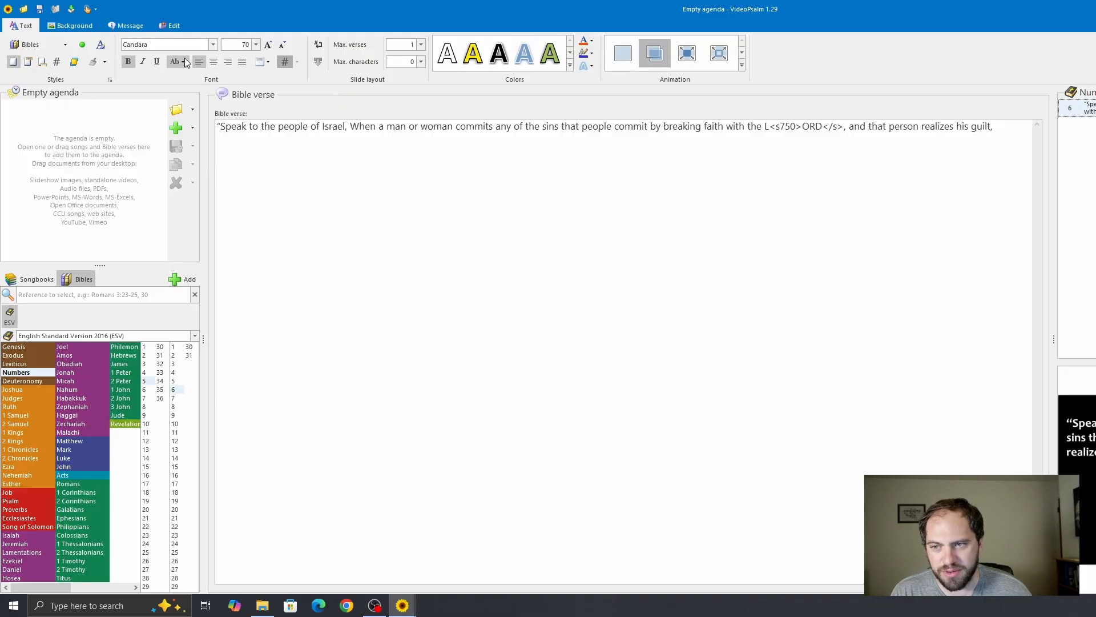
Step: Open the program options and review the Songbooks, Bibles and Agenda settings
left_click(174, 28)
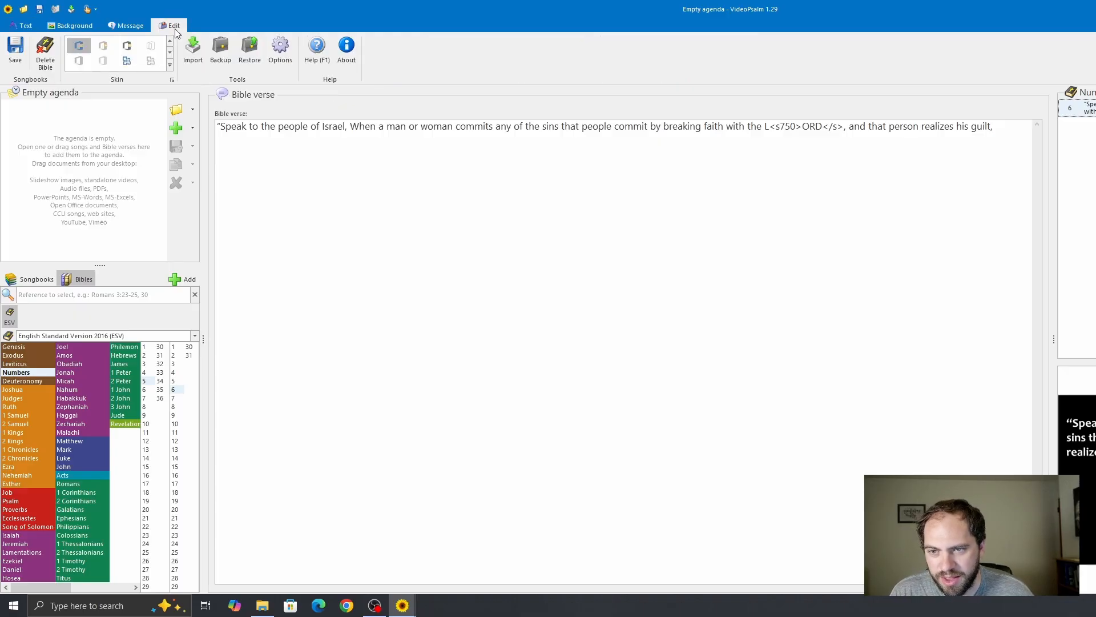
left_click(280, 52)
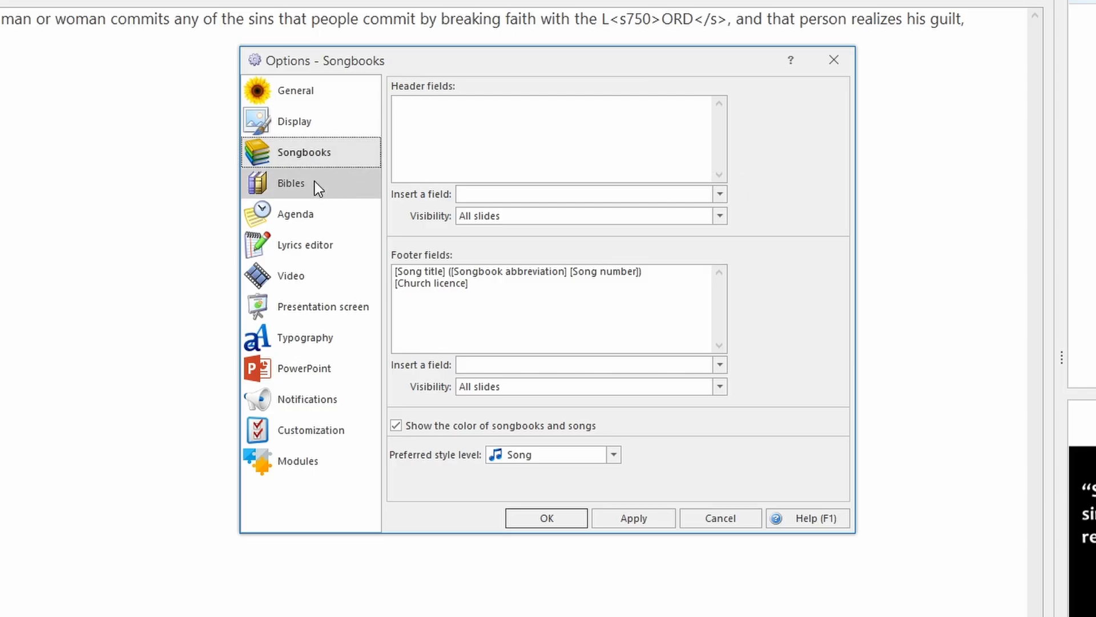
left_click(314, 182)
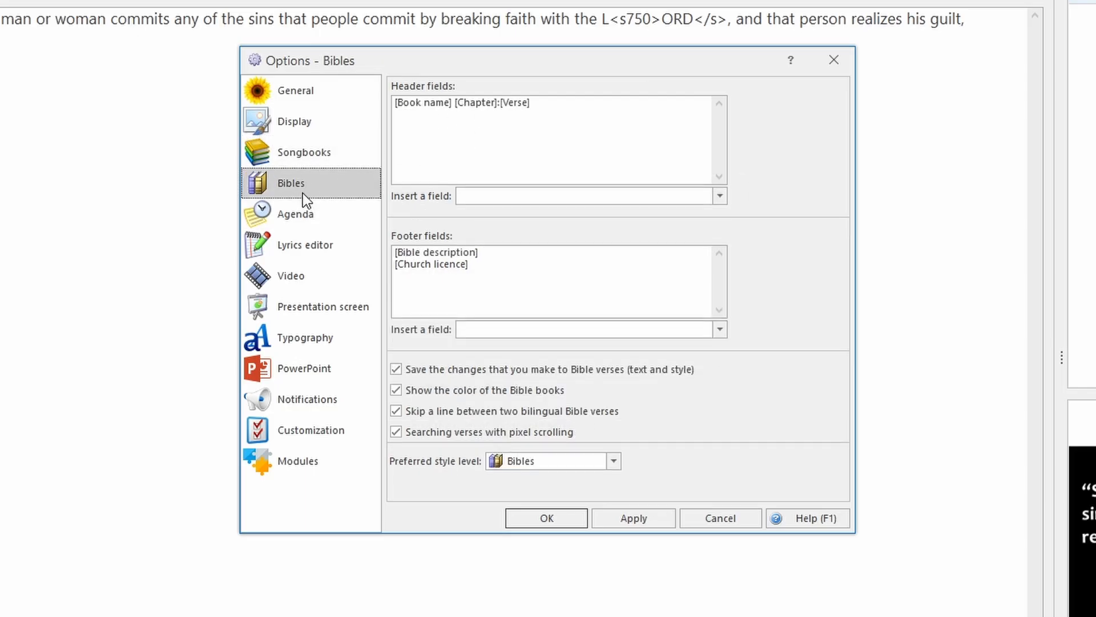
left_click(304, 216)
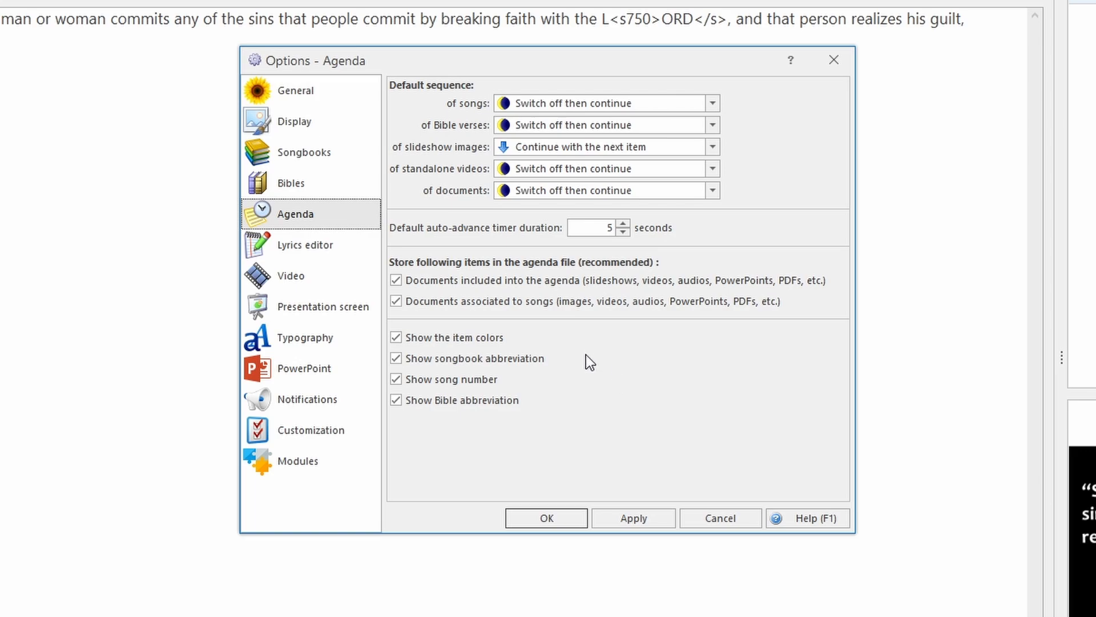
Step: Set the ChordPro chord color in the Lyrics editor options to light blue (178, 216, 255)
left_click(309, 258)
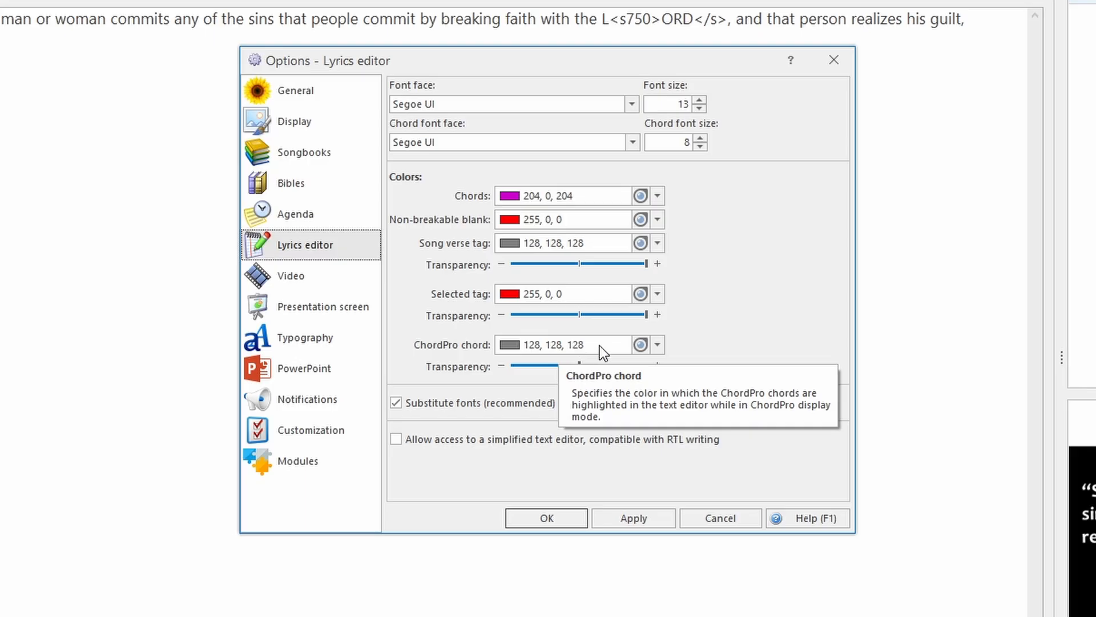
left_click(657, 345)
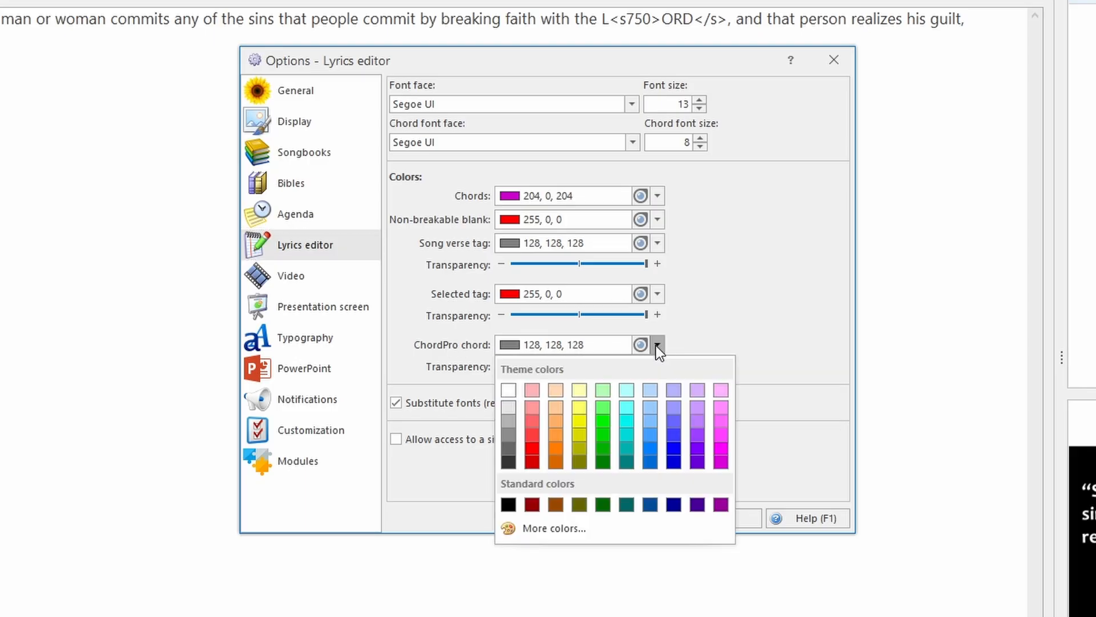
left_click(651, 391)
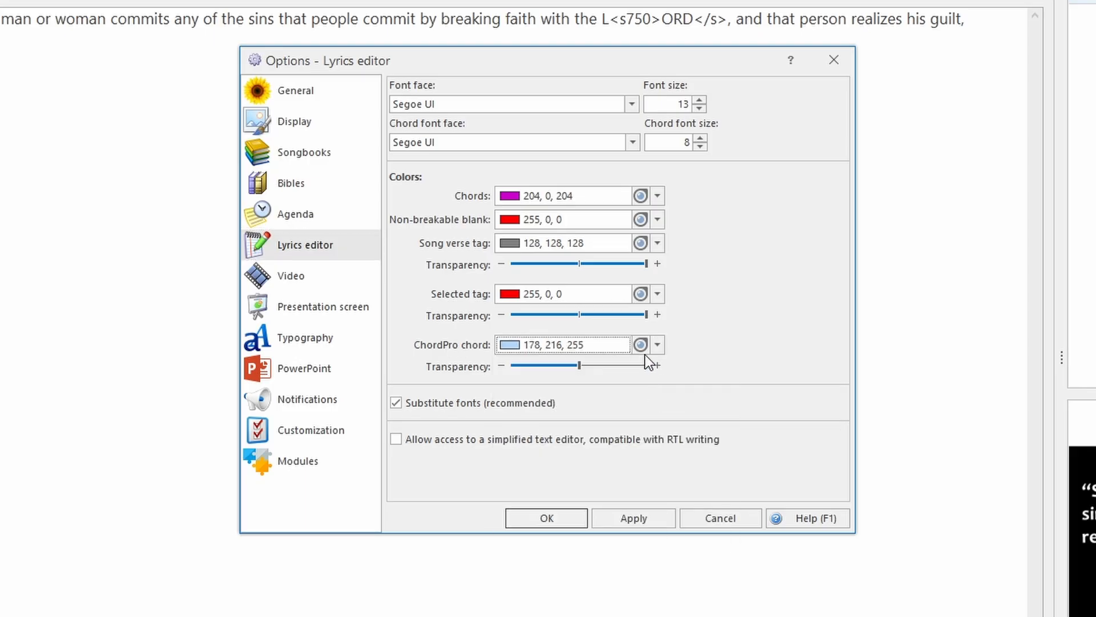
left_click(533, 294)
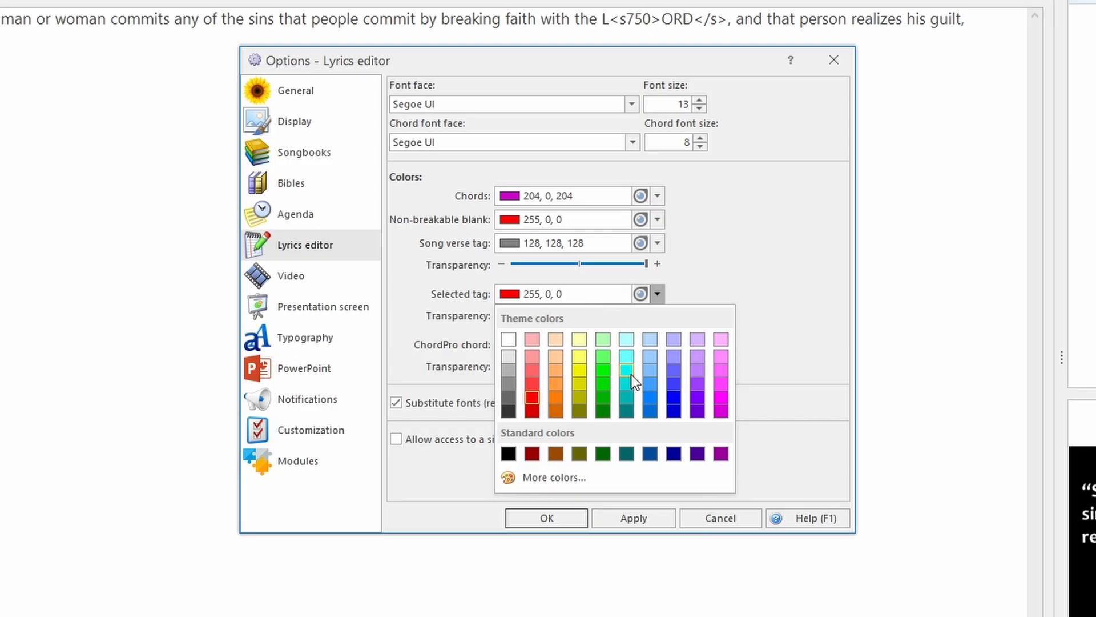
left_click(657, 294)
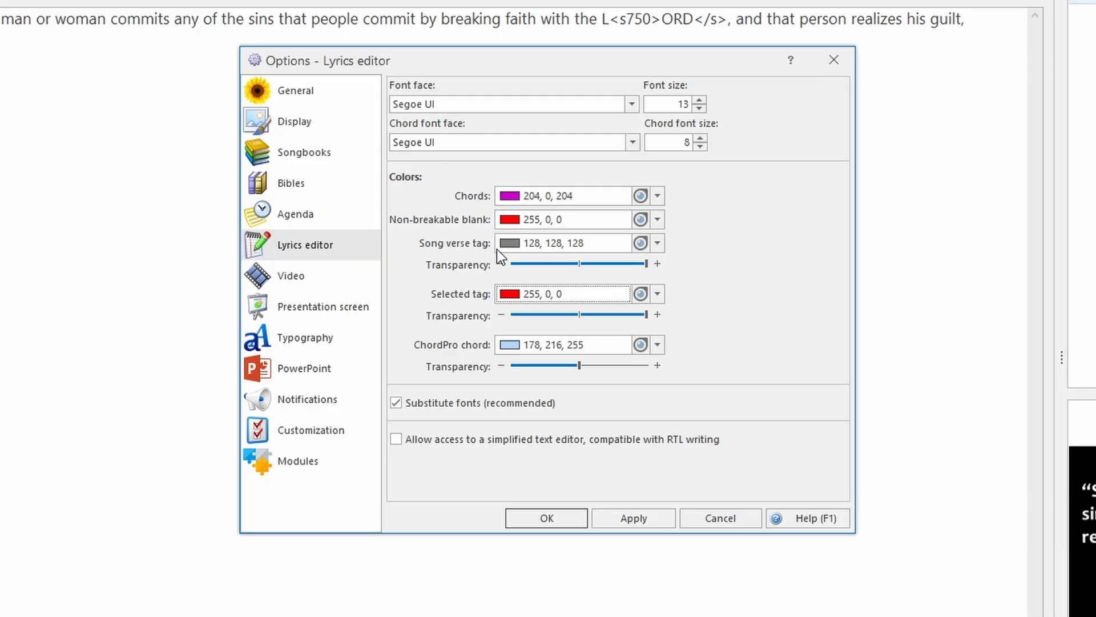
left_click(648, 262)
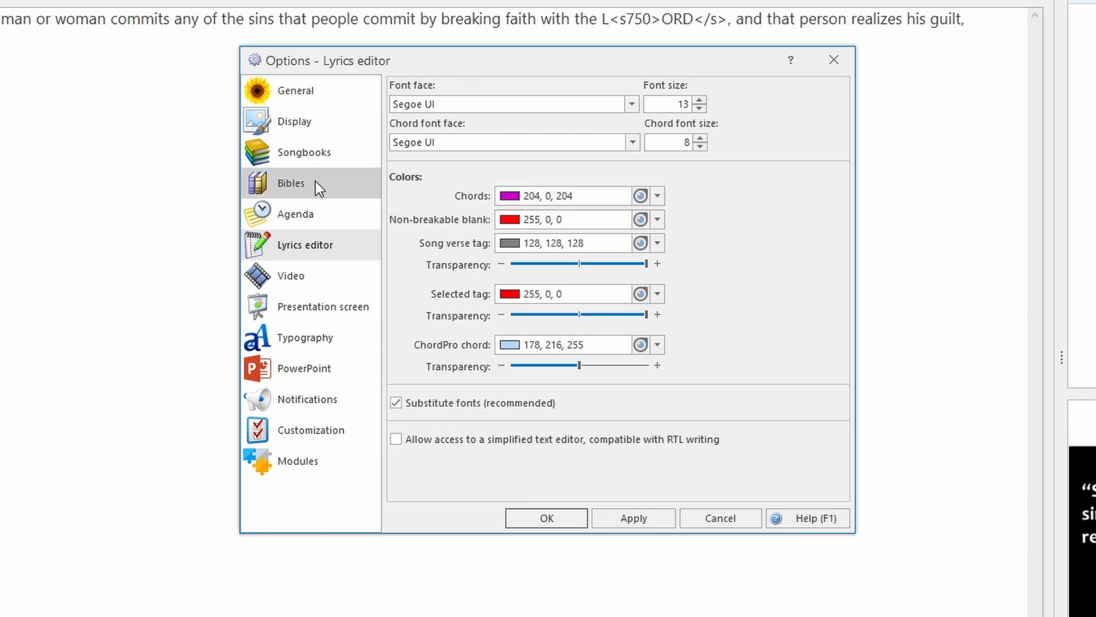
Step: Review the Video and Presentation screen options, check the Windows display settings, and identify the connected screens
left_click(306, 278)
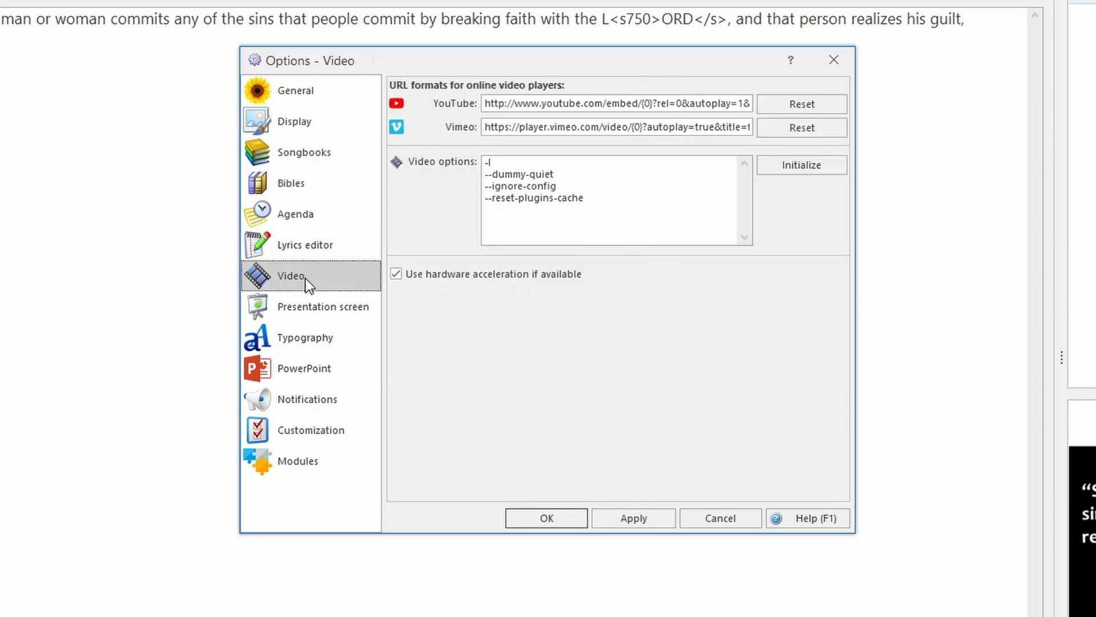
left_click(322, 308)
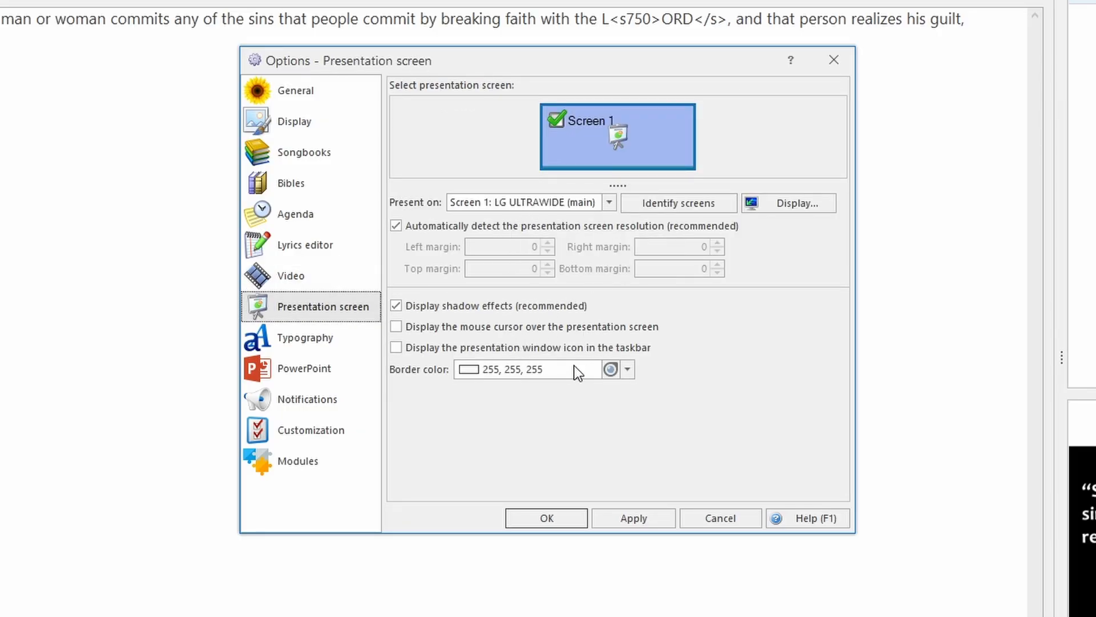
key("Tab")
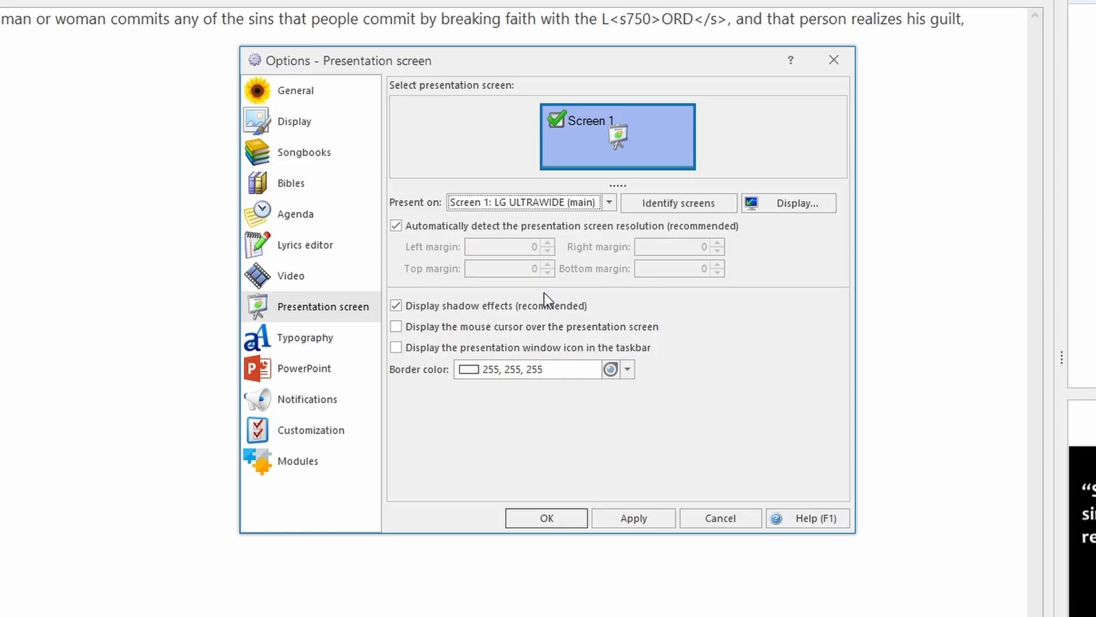
left_click(775, 207)
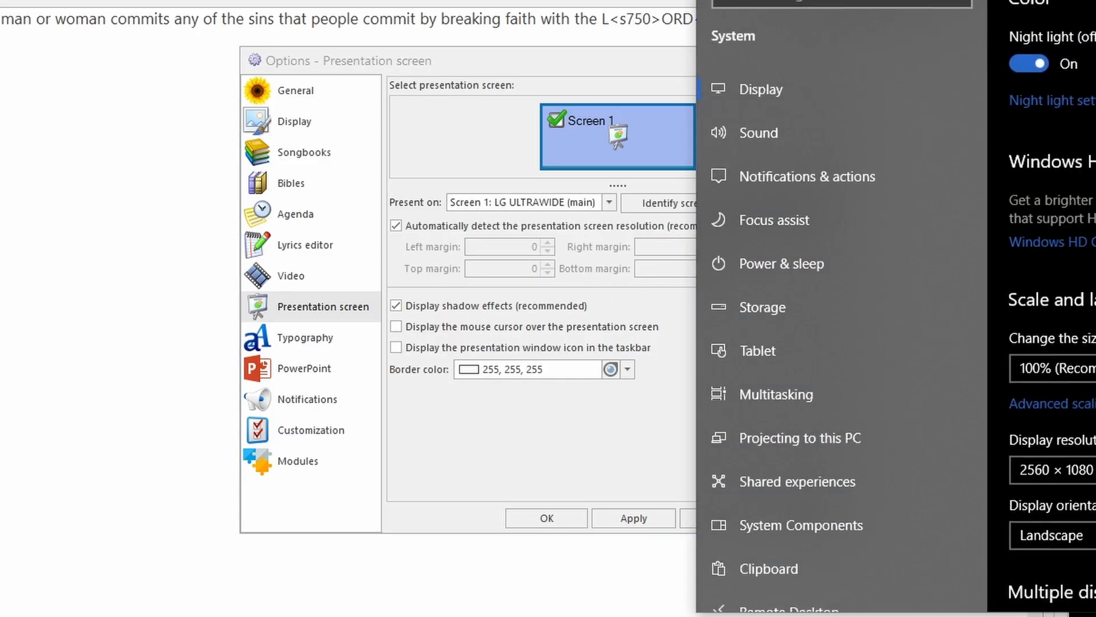
key("alt+F4")
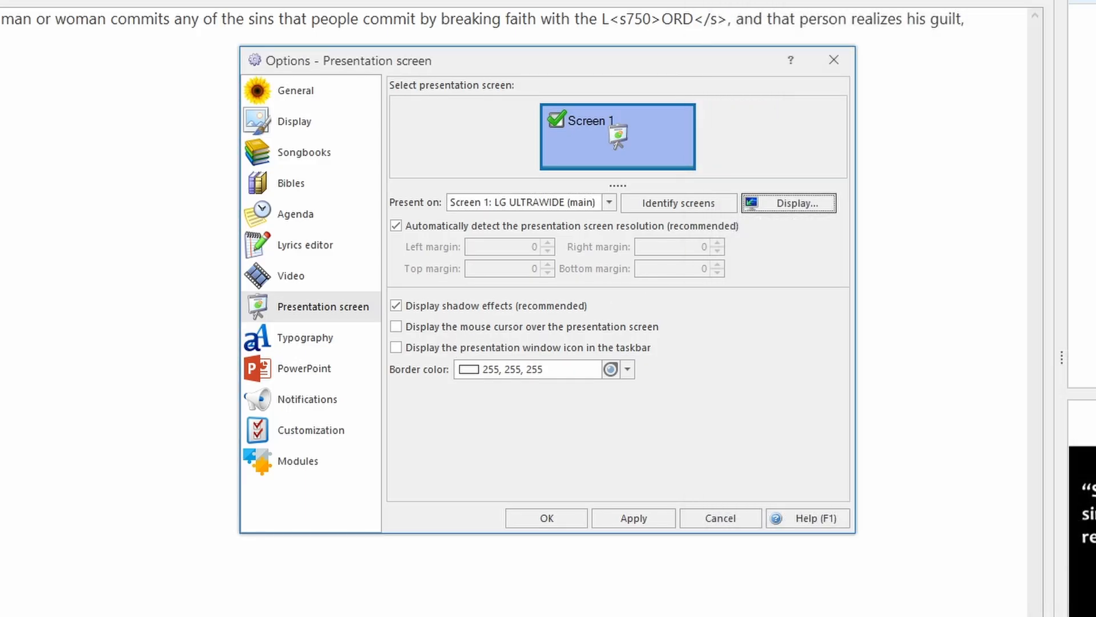
left_click(653, 202)
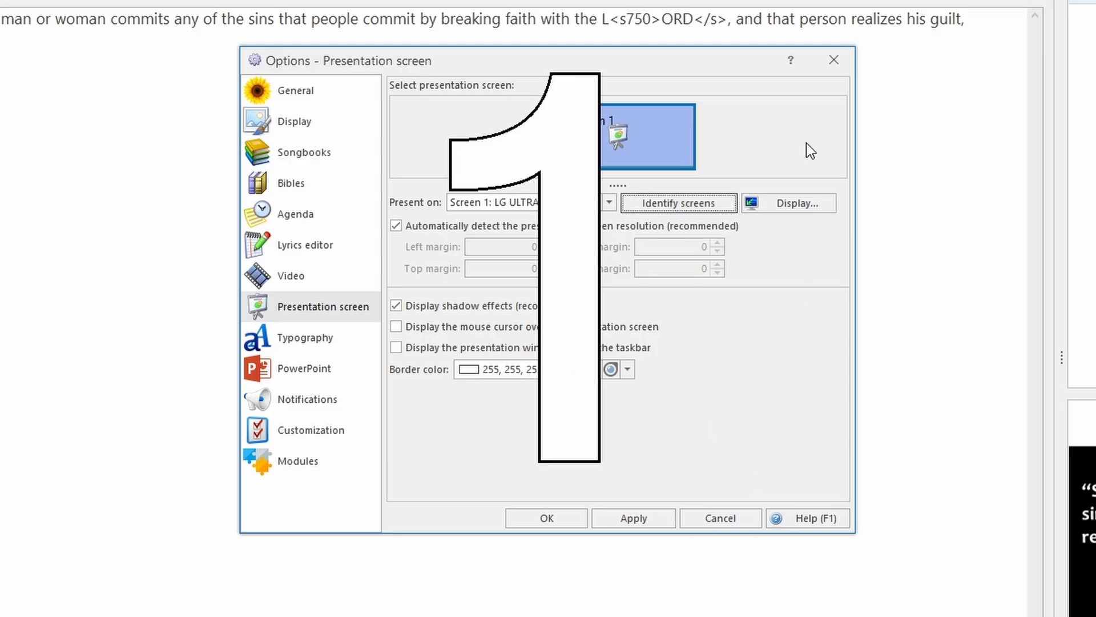
left_click(472, 432)
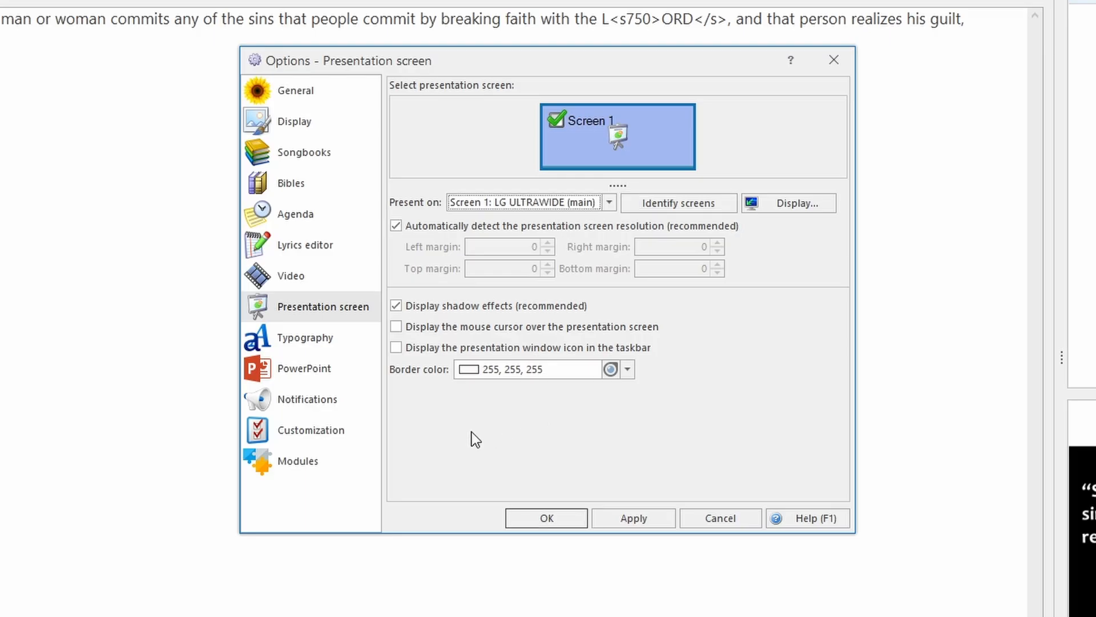
Step: Review the Typography, PowerPoint, Notifications, Customization and Modules options, and close the options dialog
left_click(334, 332)
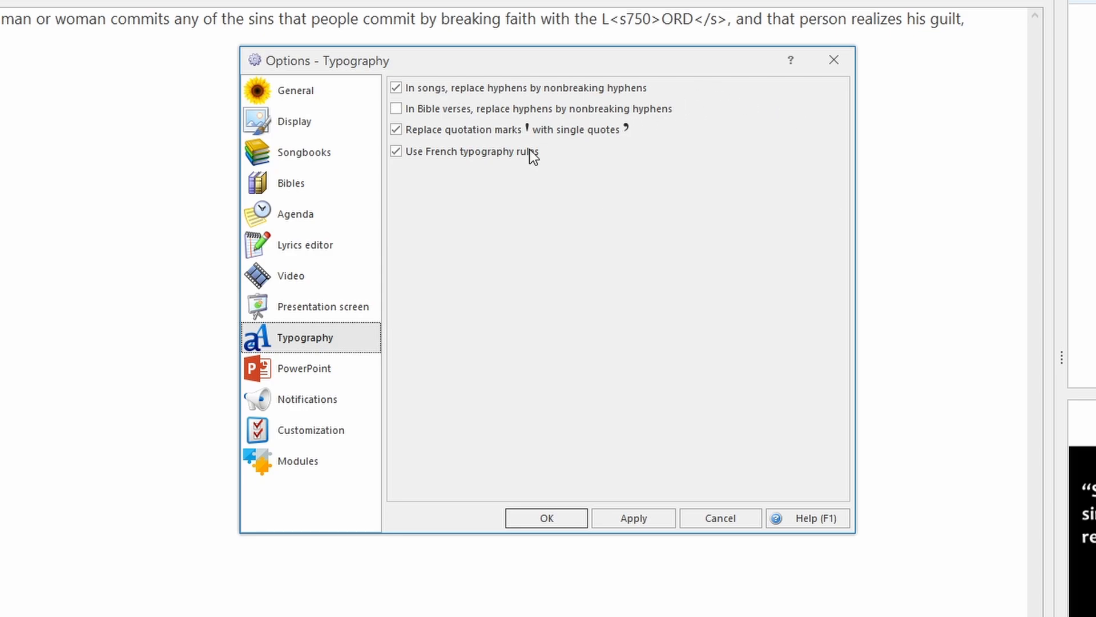
left_click(275, 374)
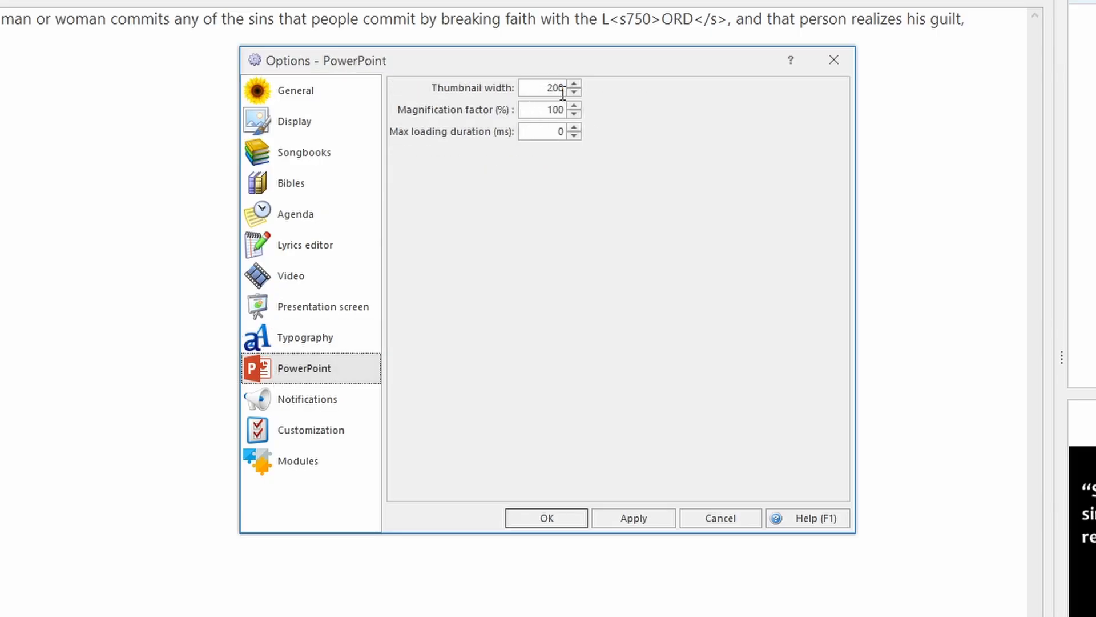
left_click(314, 410)
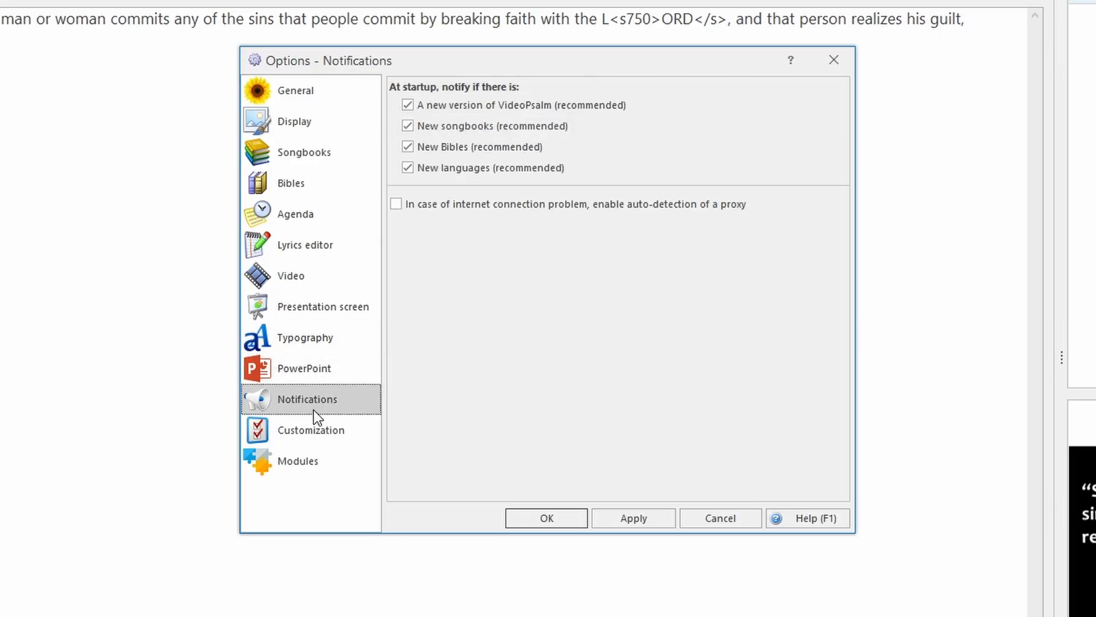
left_click(323, 435)
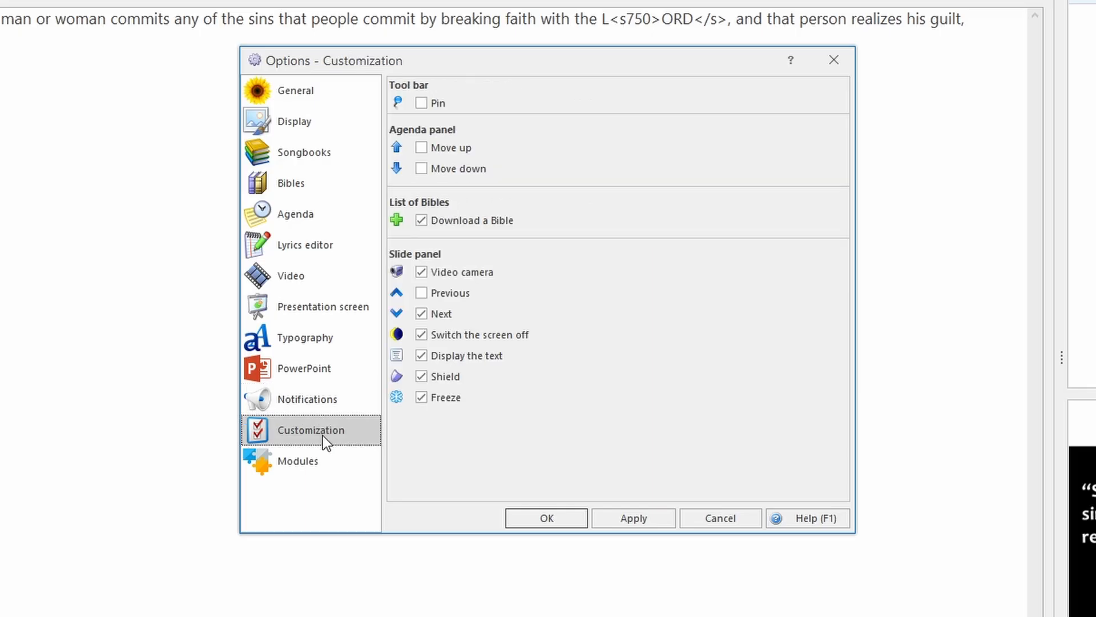
left_click(303, 461)
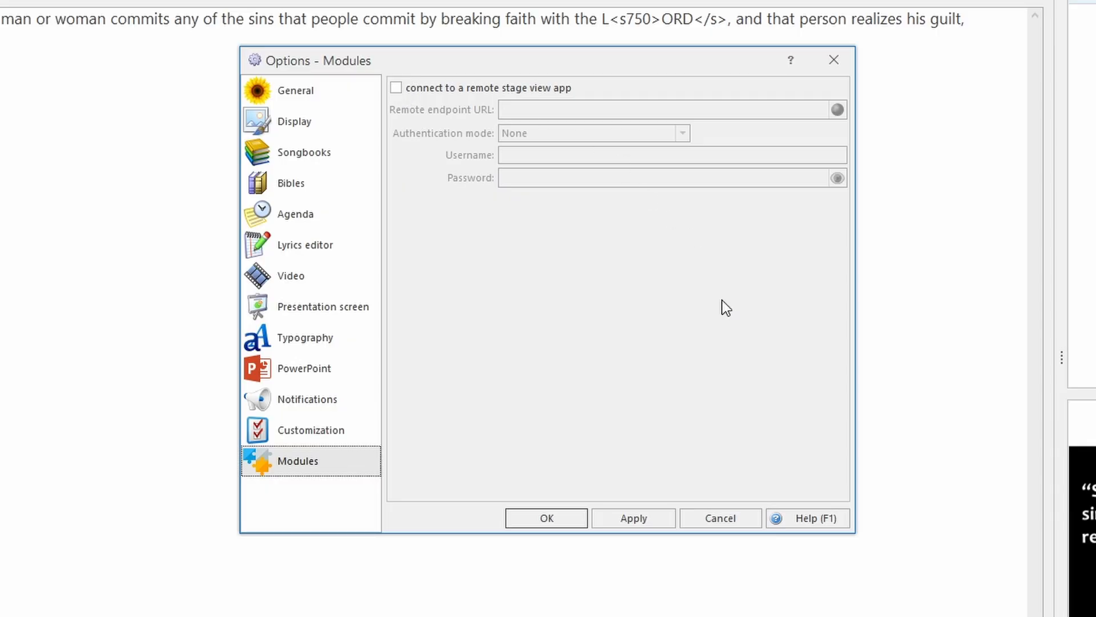
left_click(833, 61)
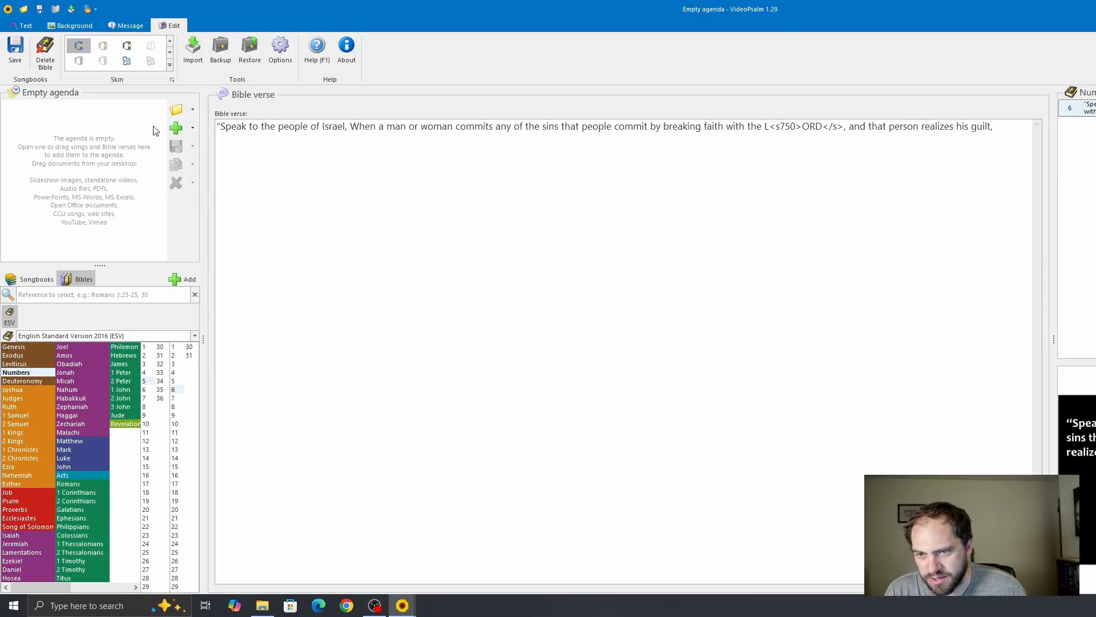
left_click(178, 128)
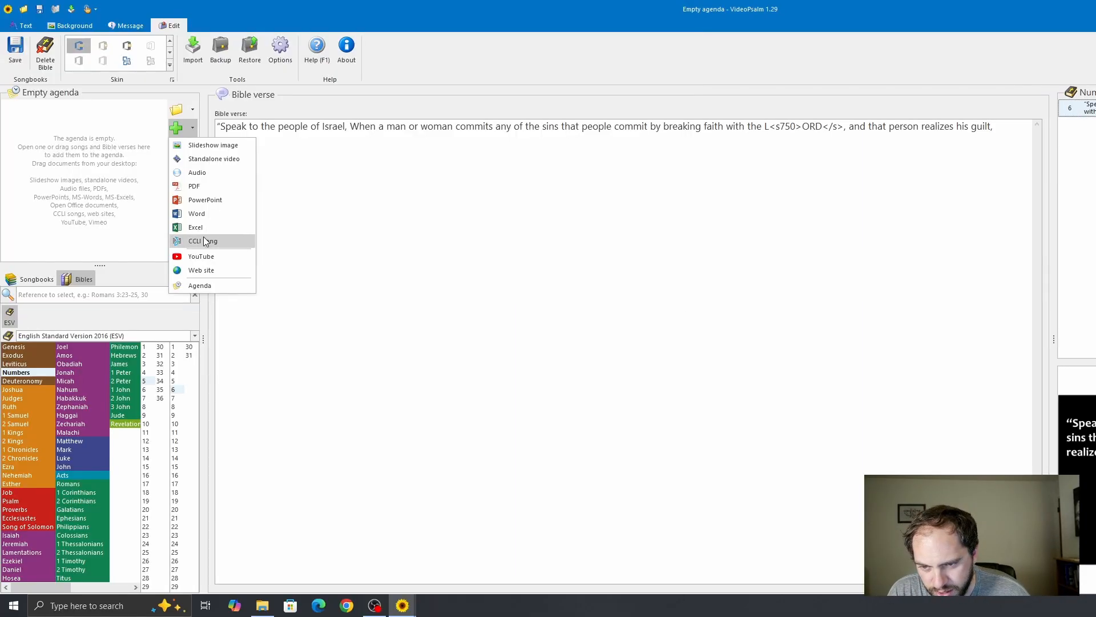
left_click(203, 240)
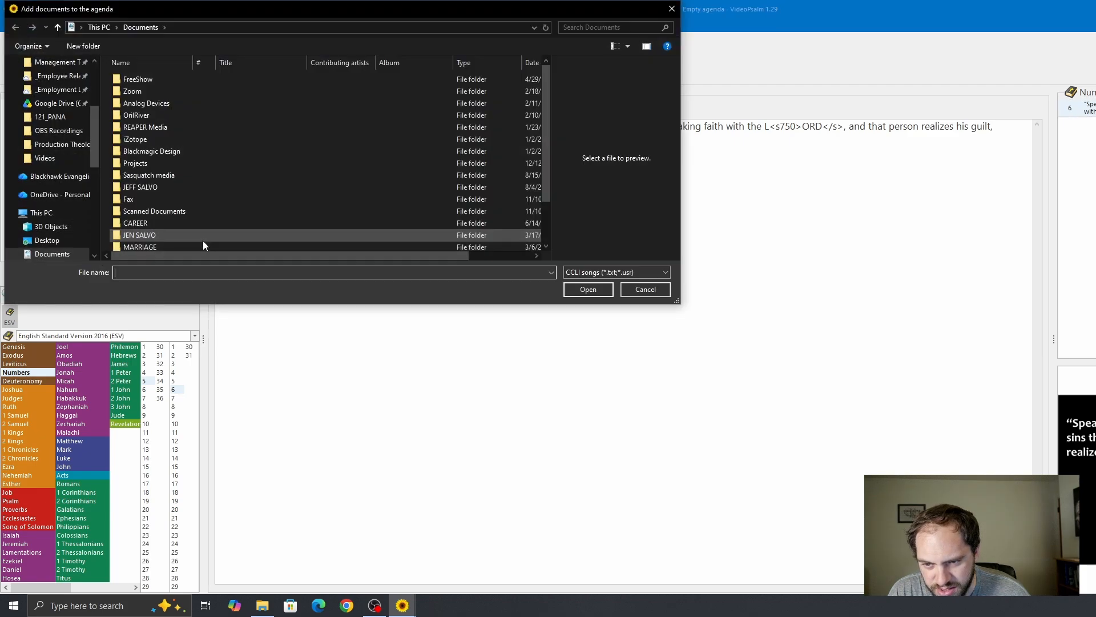
left_click(633, 289)
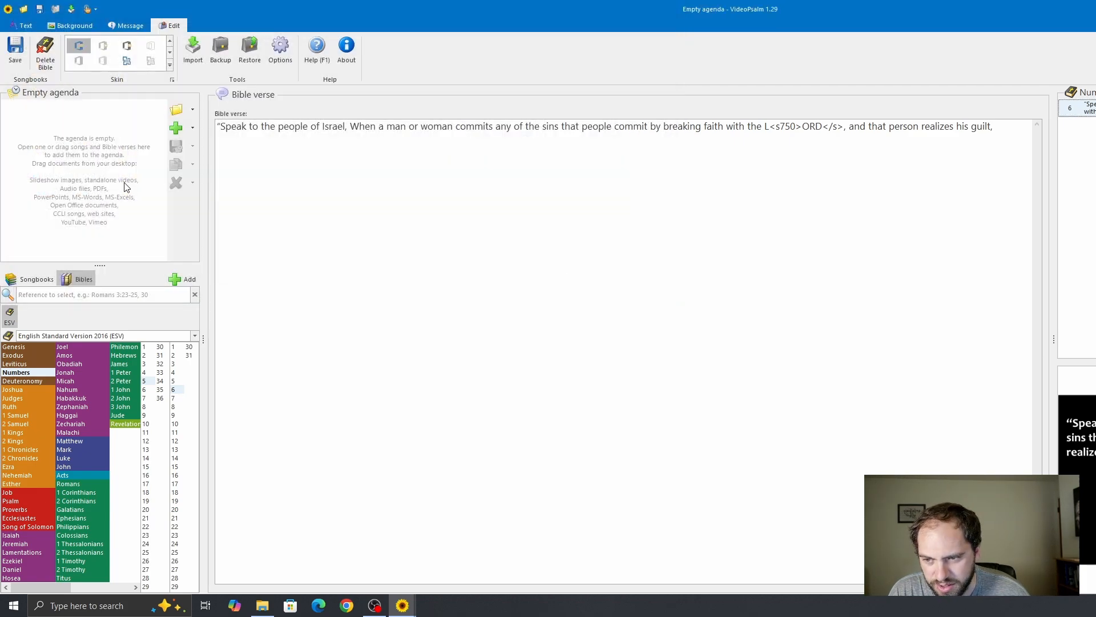
Step: Add a web site item to the agenda, named Productiontheology, with the web address Productiontheology.com
left_click(193, 131)
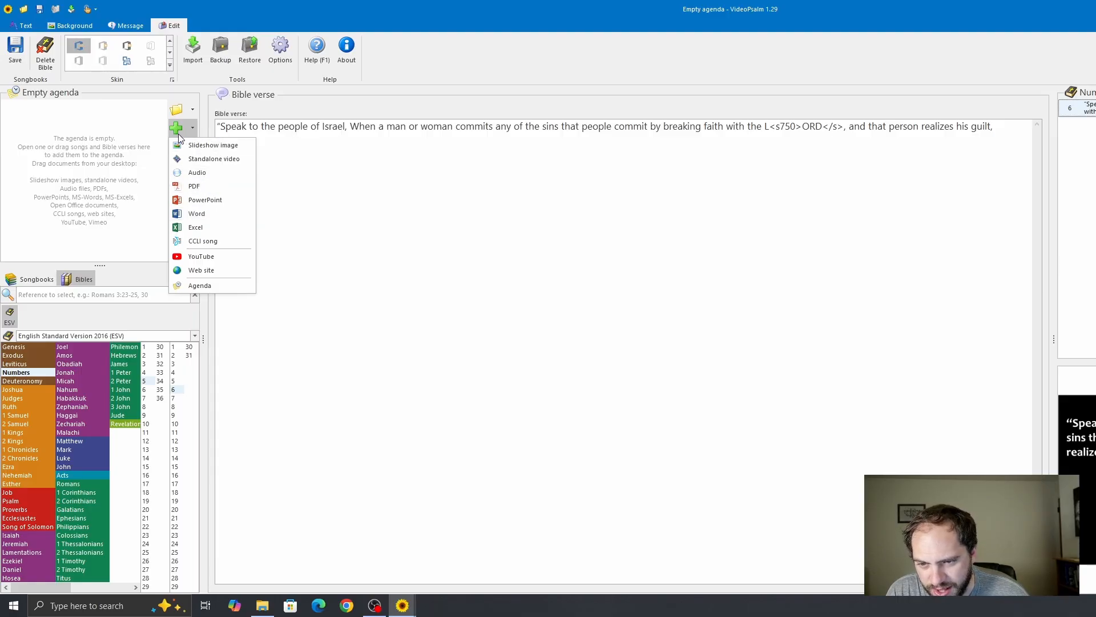
left_click(199, 270)
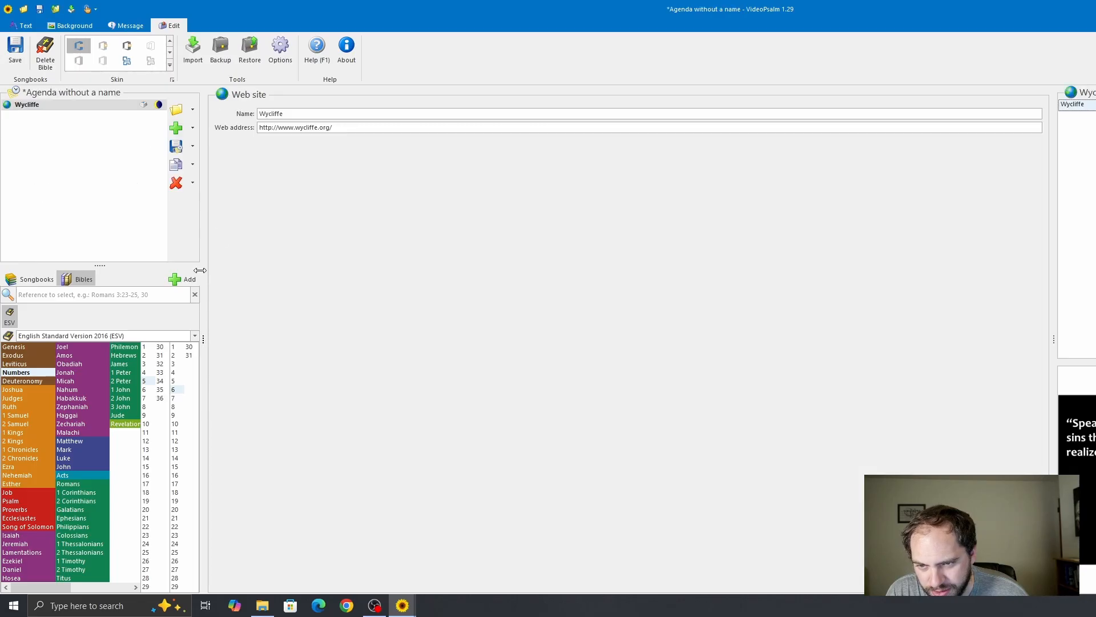
left_click(299, 114)
left_click_drag(326, 111, 270, 103)
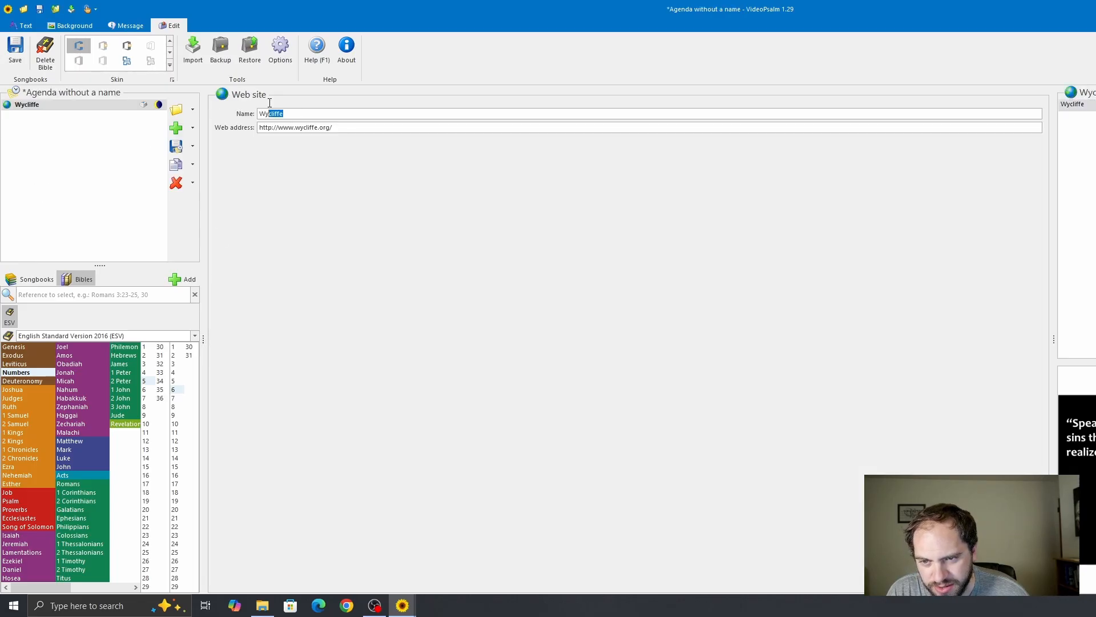
key("Tab")
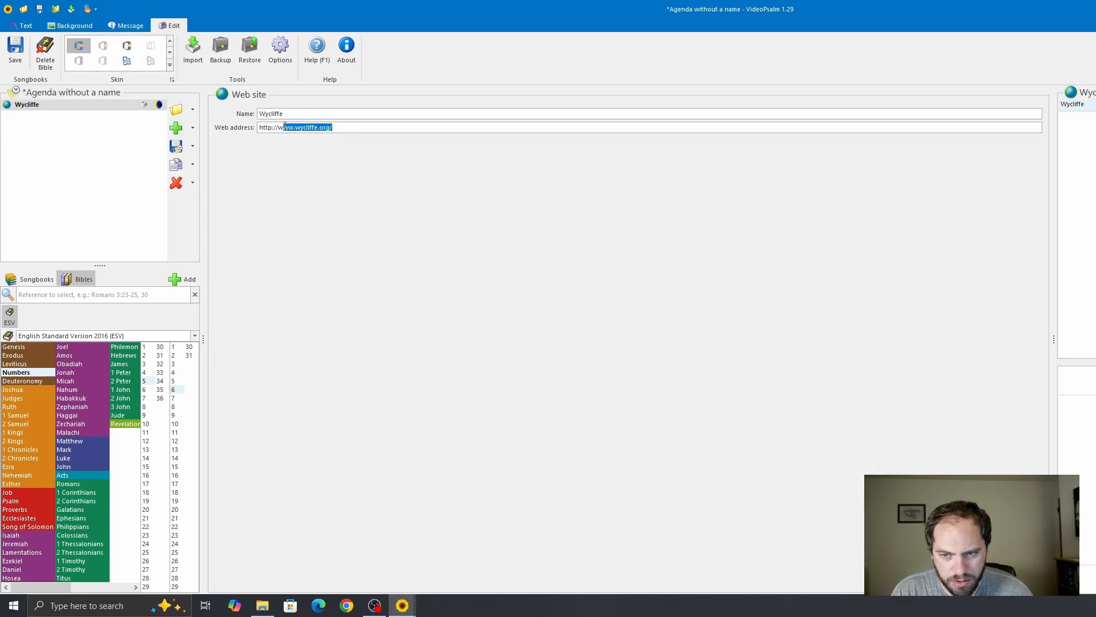
key("BackSpace")
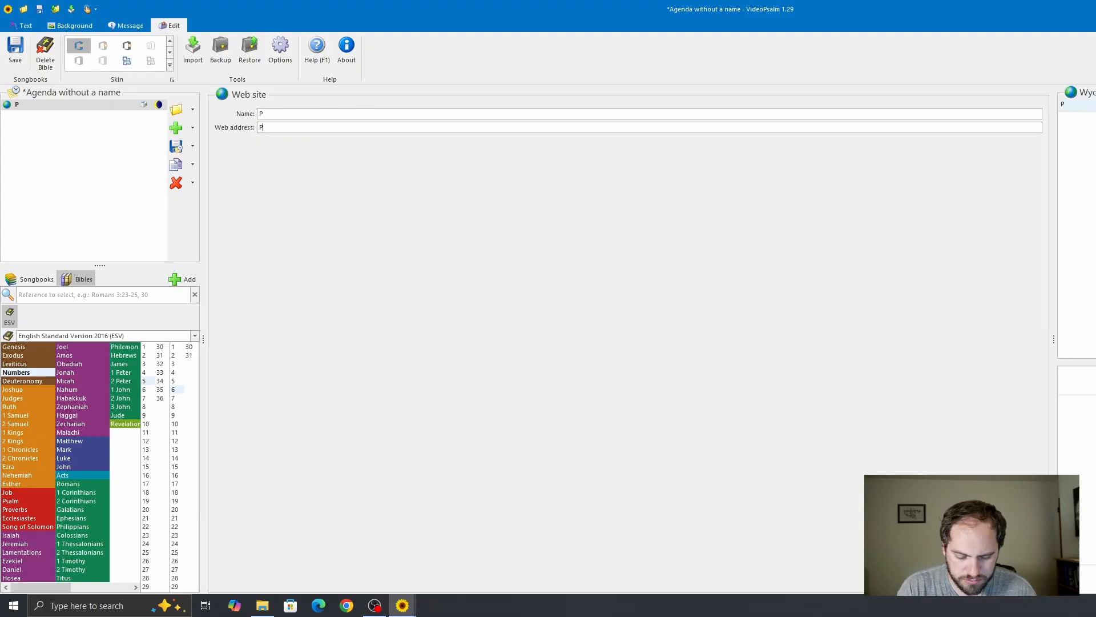
type("Produc")
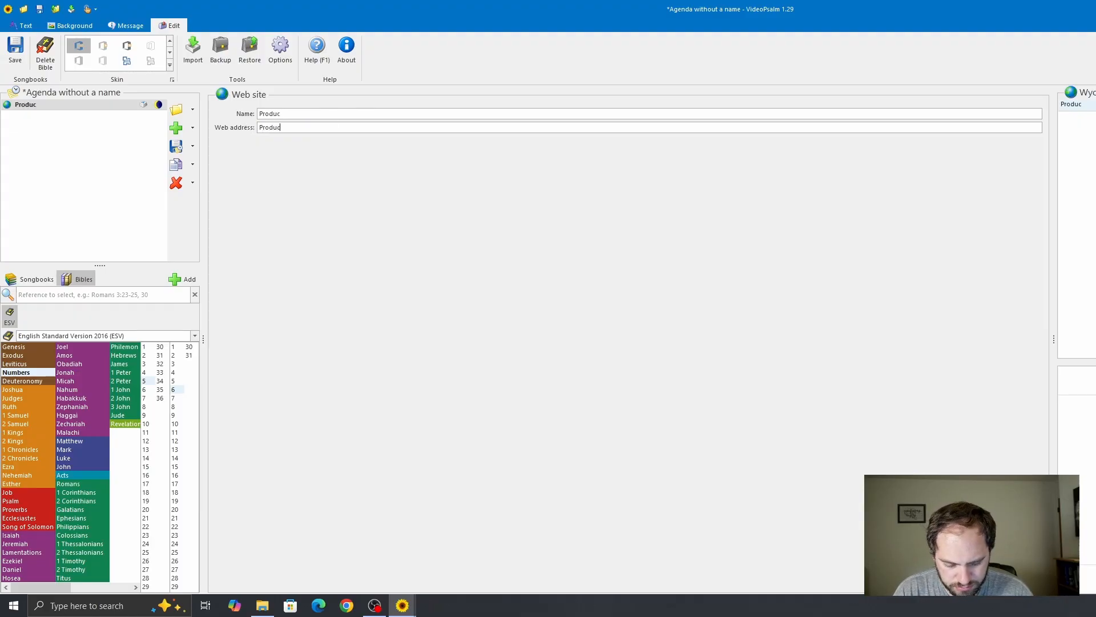
type("tionth")
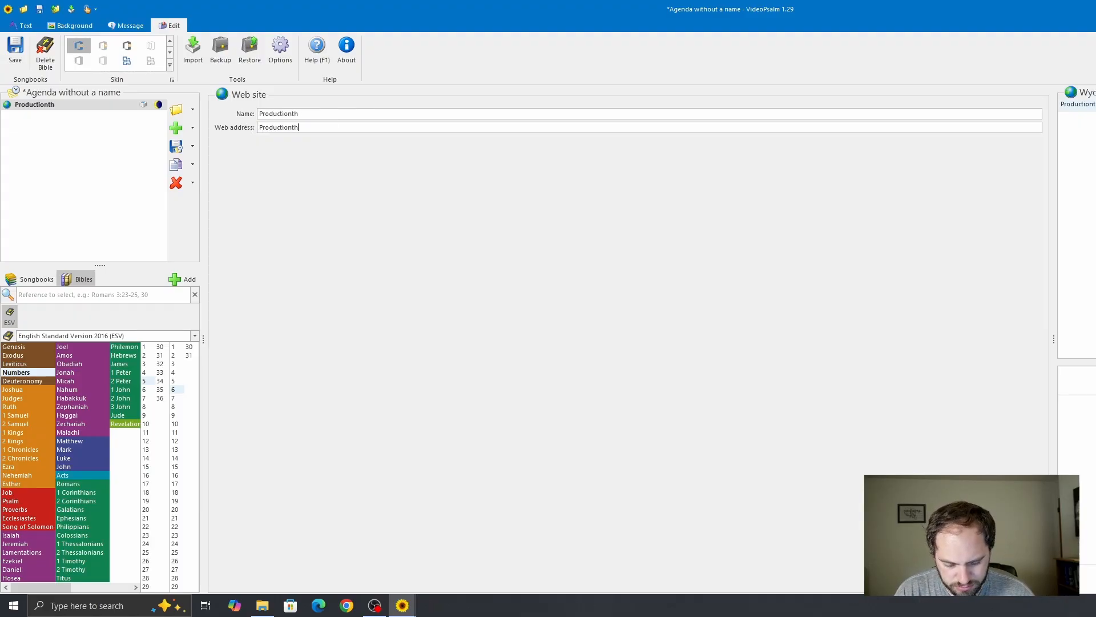
type("eology.com")
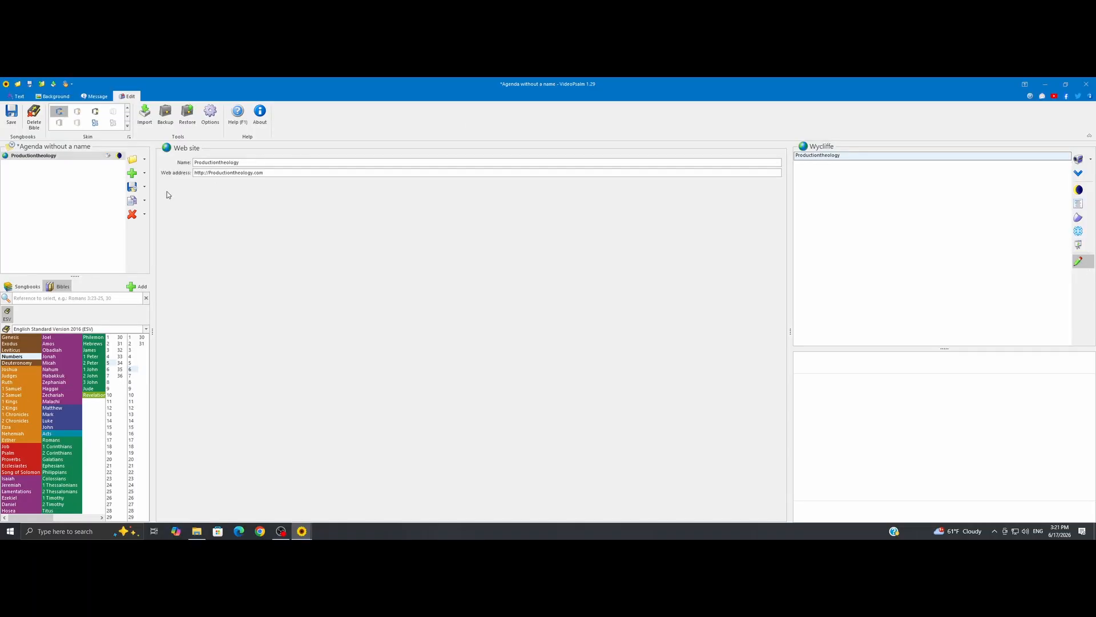
Step: Select the Productiontheology web site in the agenda and review the options for opening an agenda
left_click(56, 154)
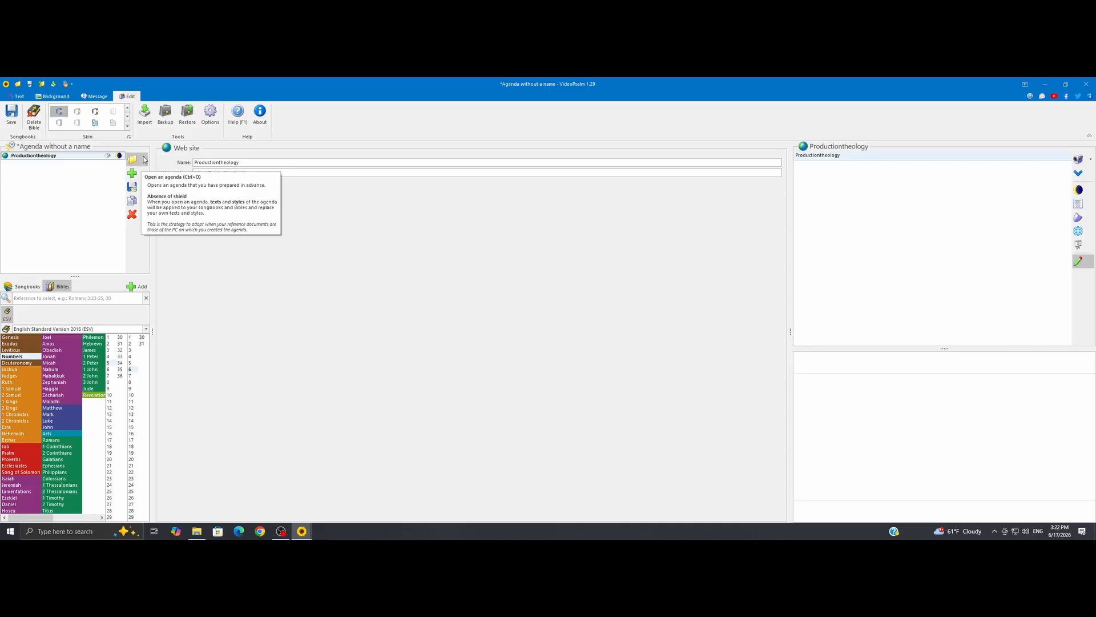
left_click(144, 161)
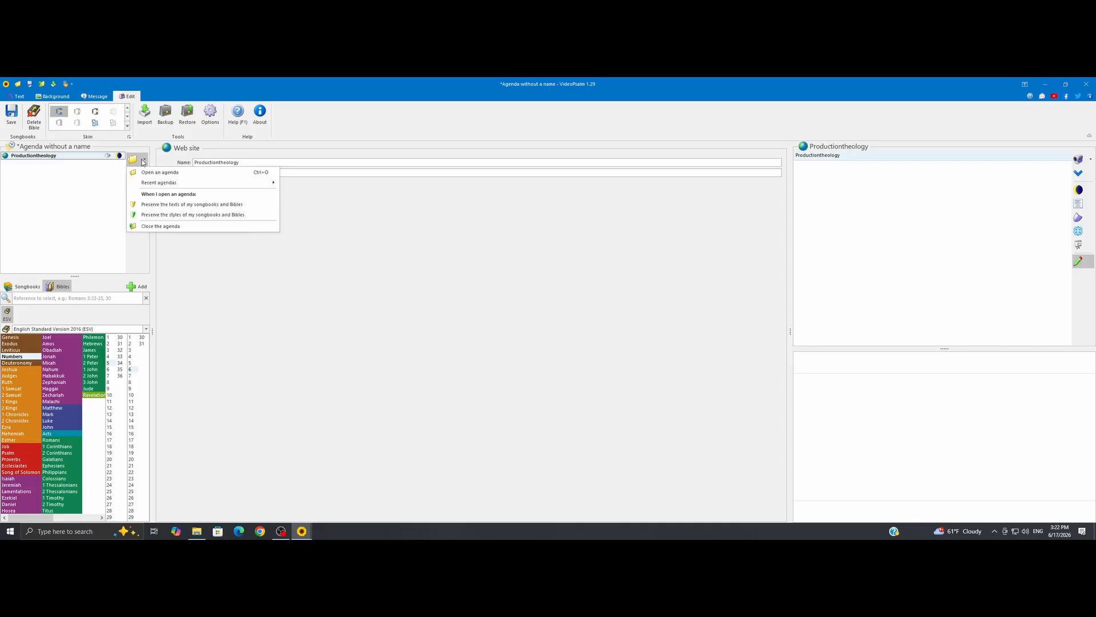
left_click(100, 196)
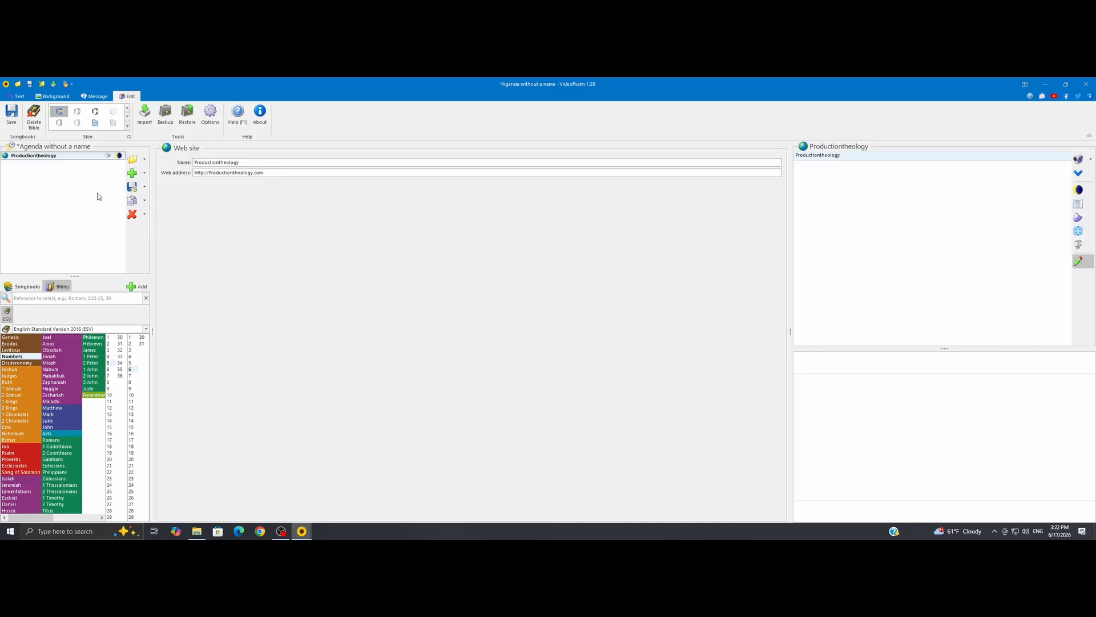
Step: Add the ESV verse Numbers 5:6 to the agenda and remove it again
left_click(137, 287)
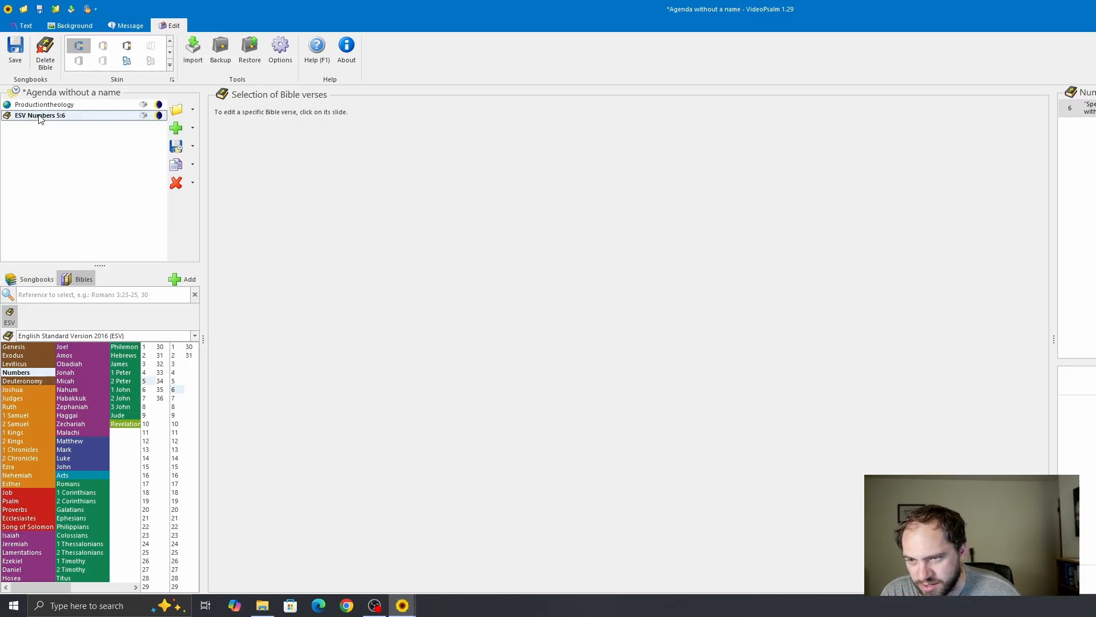
key("Delete")
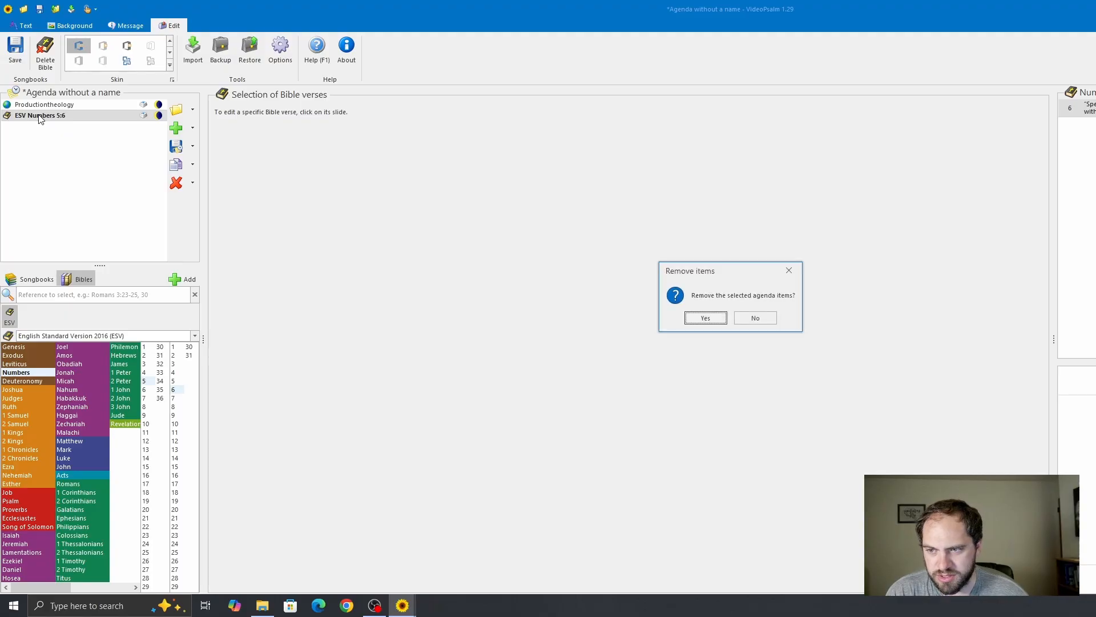
left_click(705, 318)
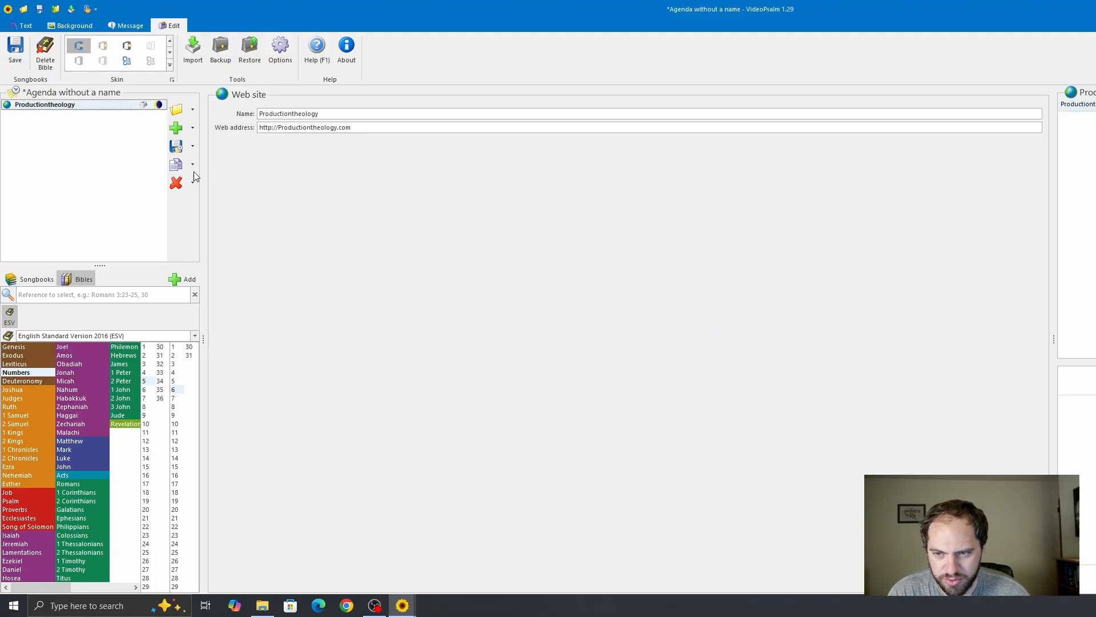
left_click(193, 129)
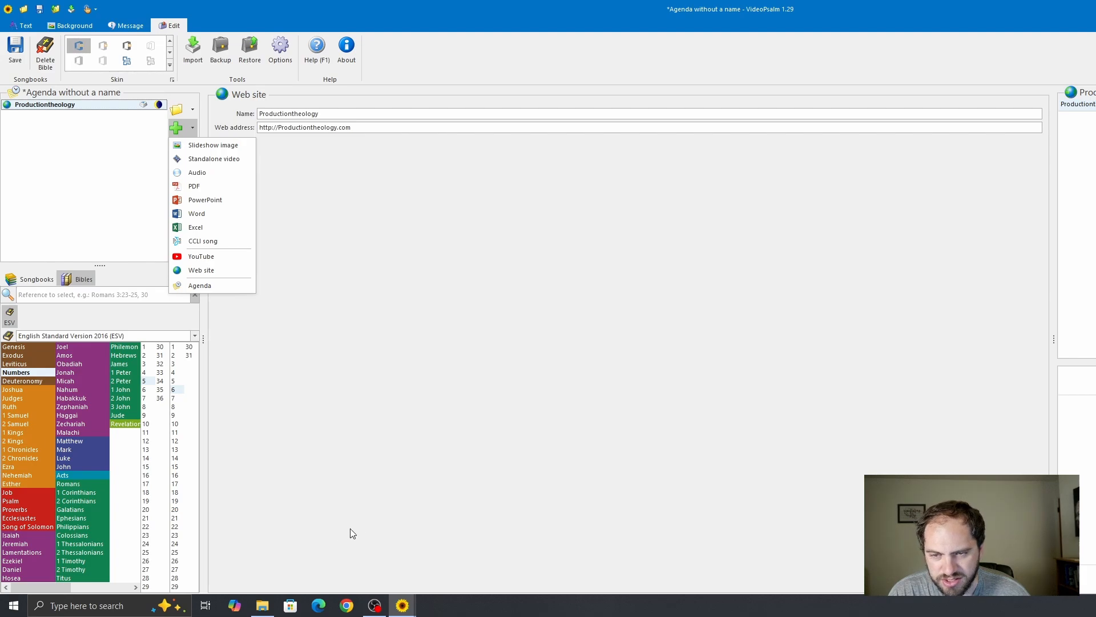
left_click(388, 283)
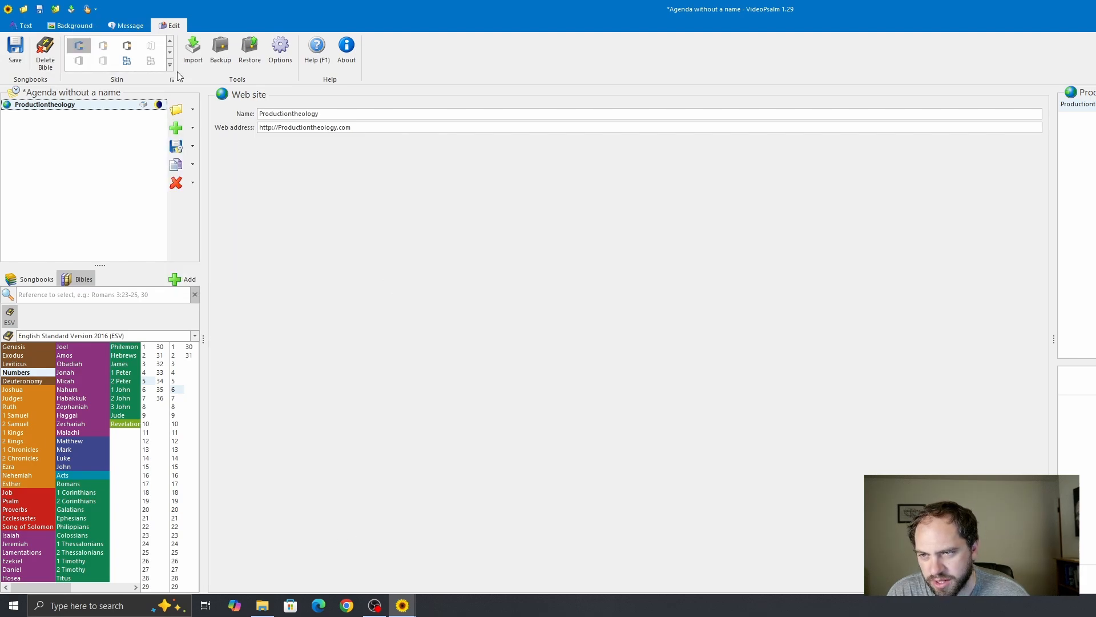
Step: Look over the message tools and set the web site item's background aspect ratio to 16:9
left_click(129, 26)
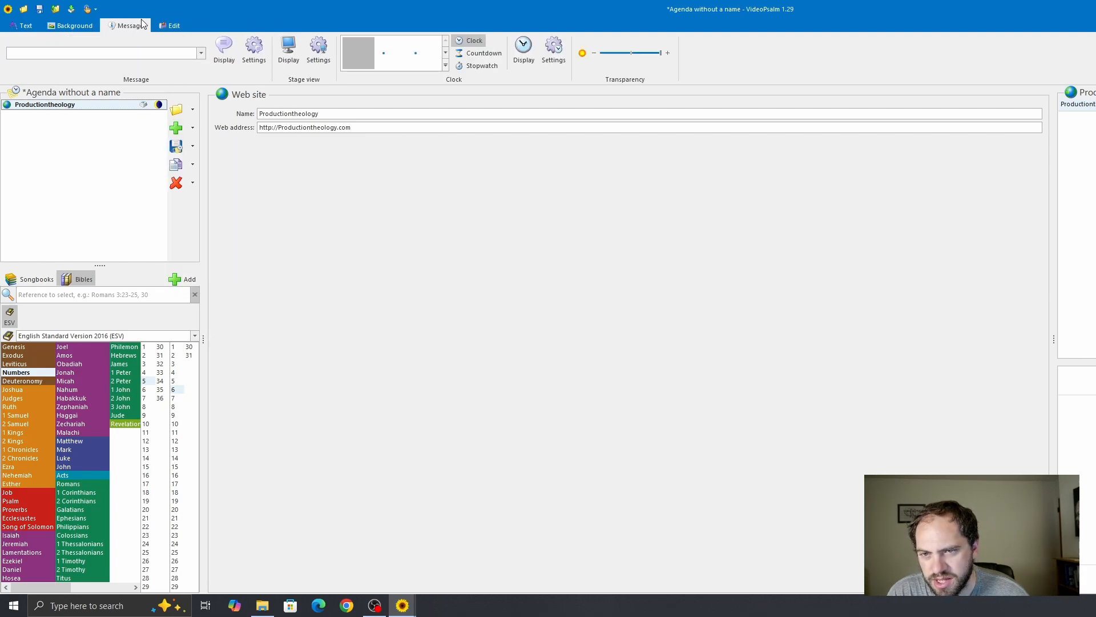
left_click(173, 27)
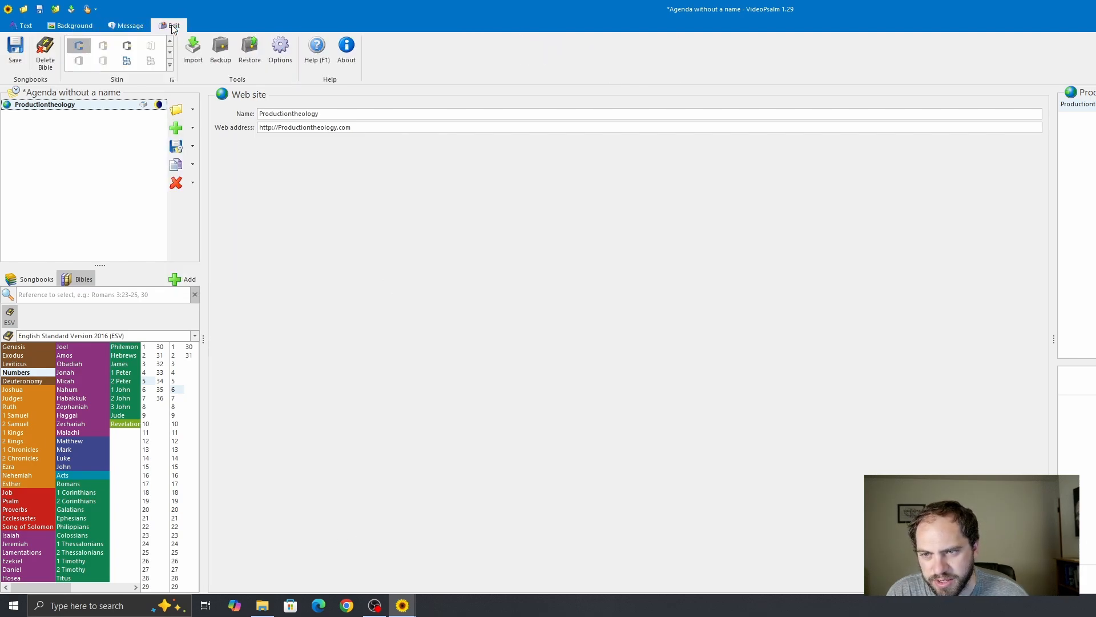
left_click(73, 25)
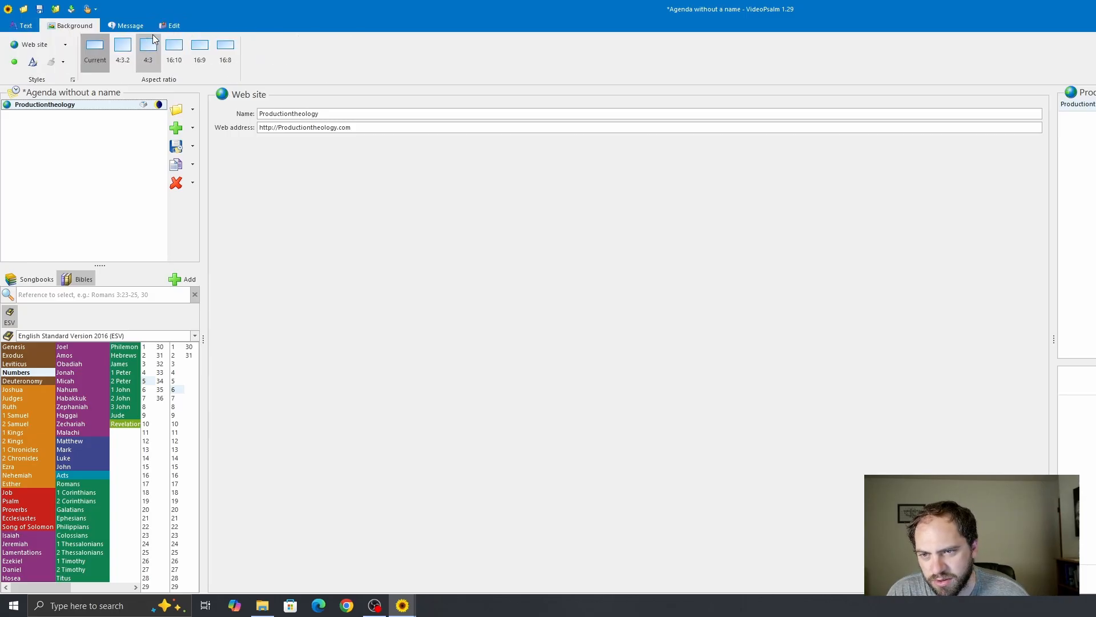
left_click(200, 51)
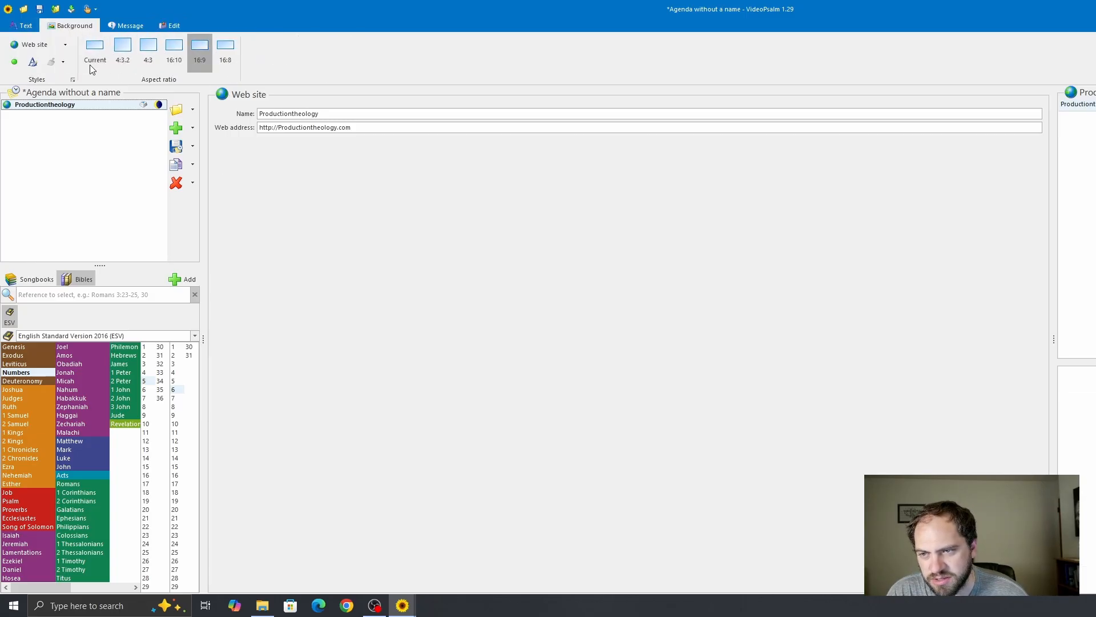
Step: Check which text style levels are available for the web site item
left_click(30, 26)
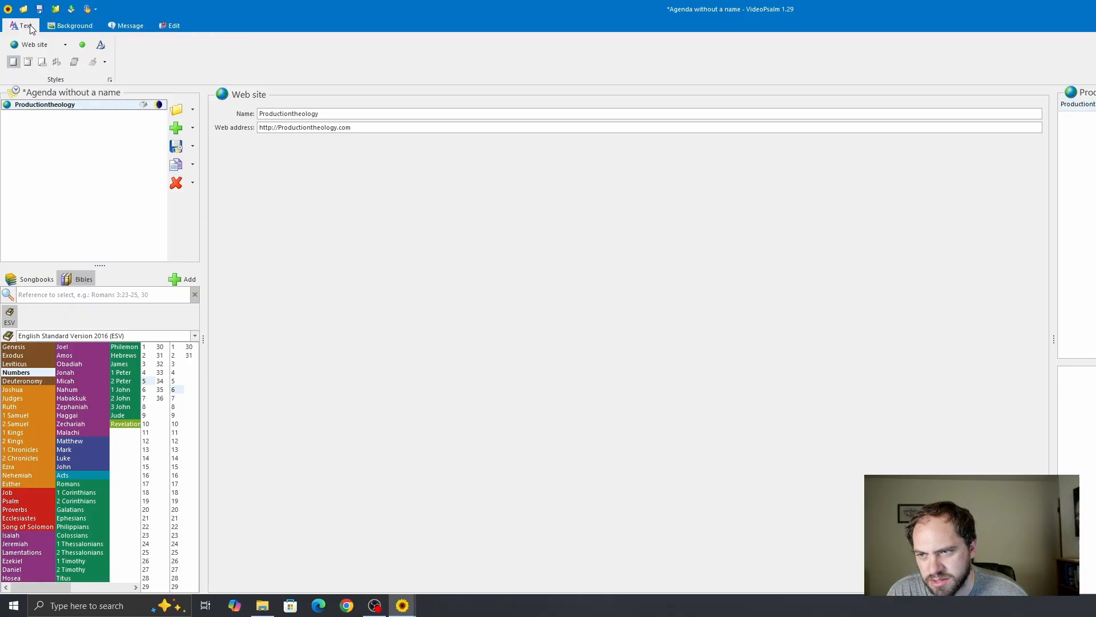
left_click(50, 41)
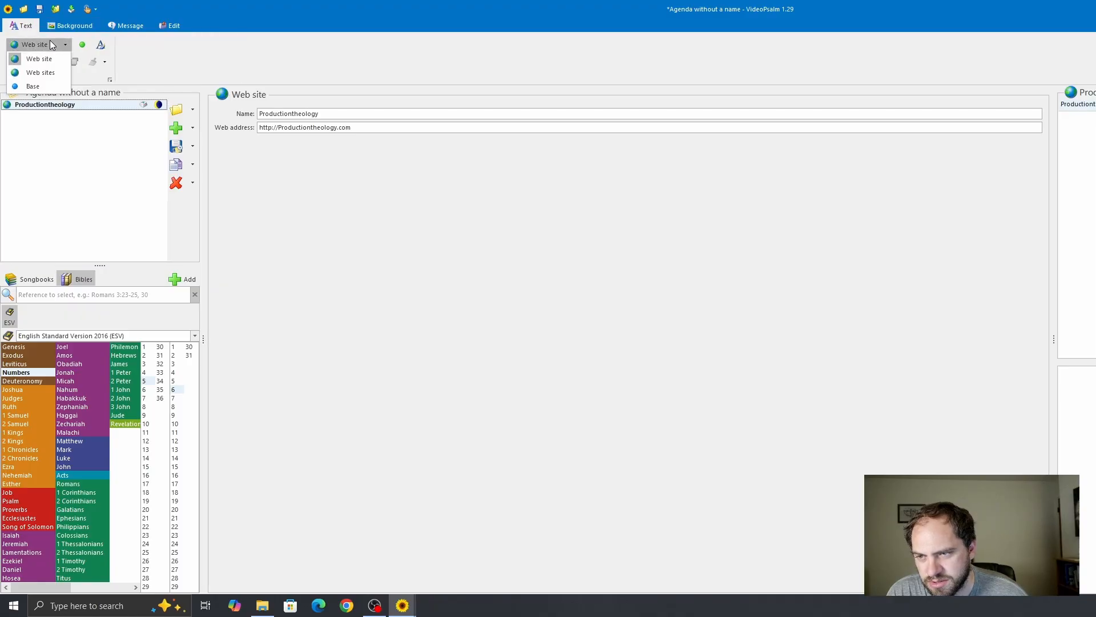
left_click(44, 116)
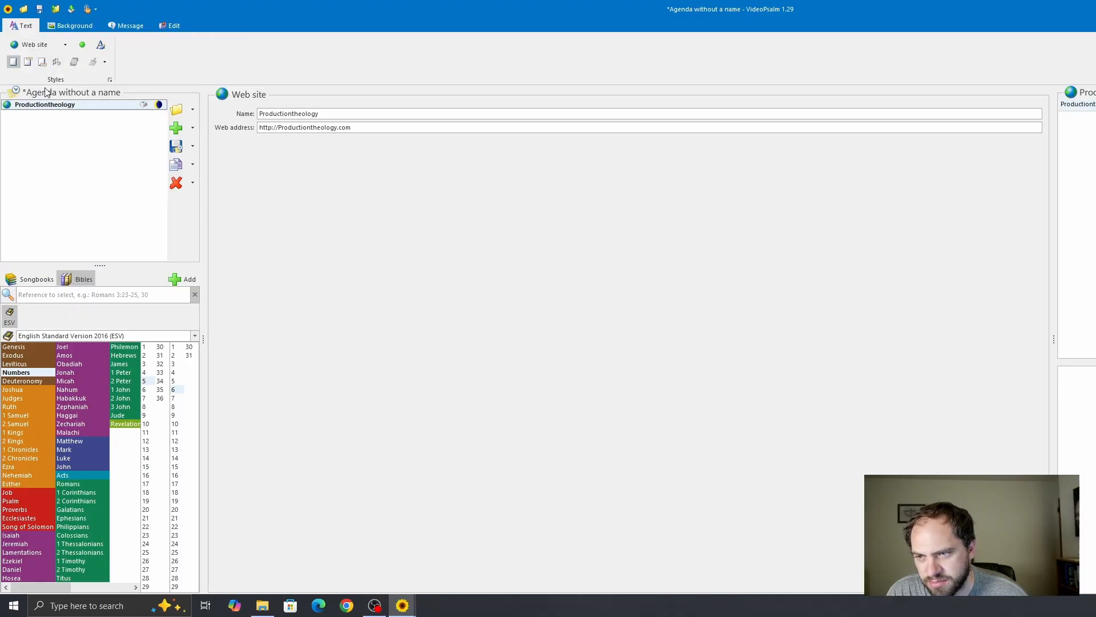
Step: Add the video Holy Spirit.mp4 from the Worship songs folder in Blackhawk videos to the agenda and pause its playback
left_click(187, 131)
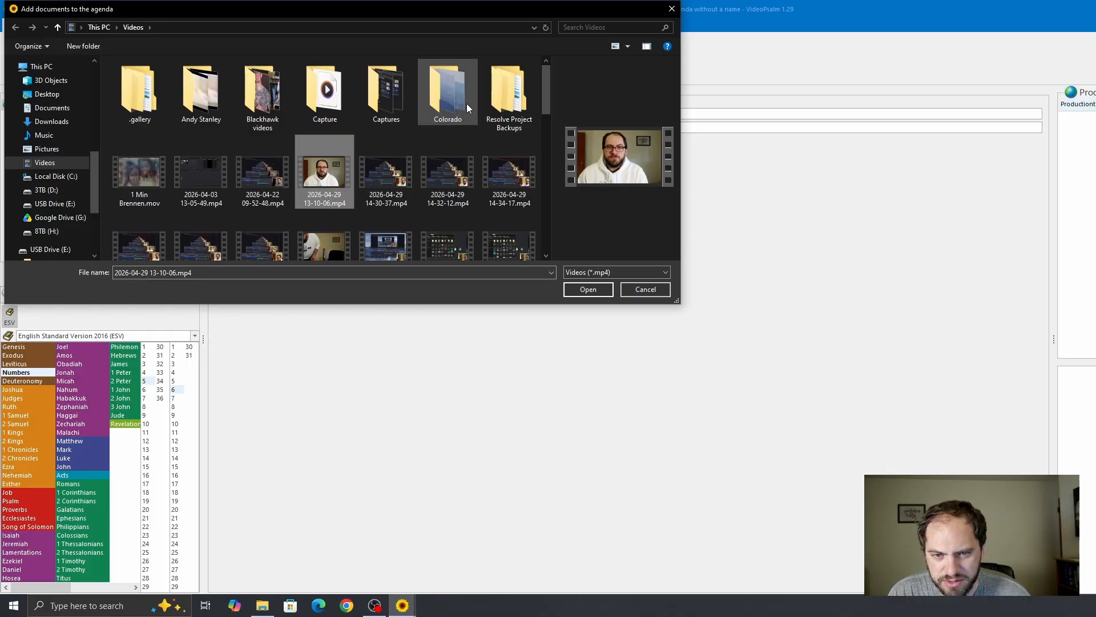
double_click(262, 94)
double_click(137, 105)
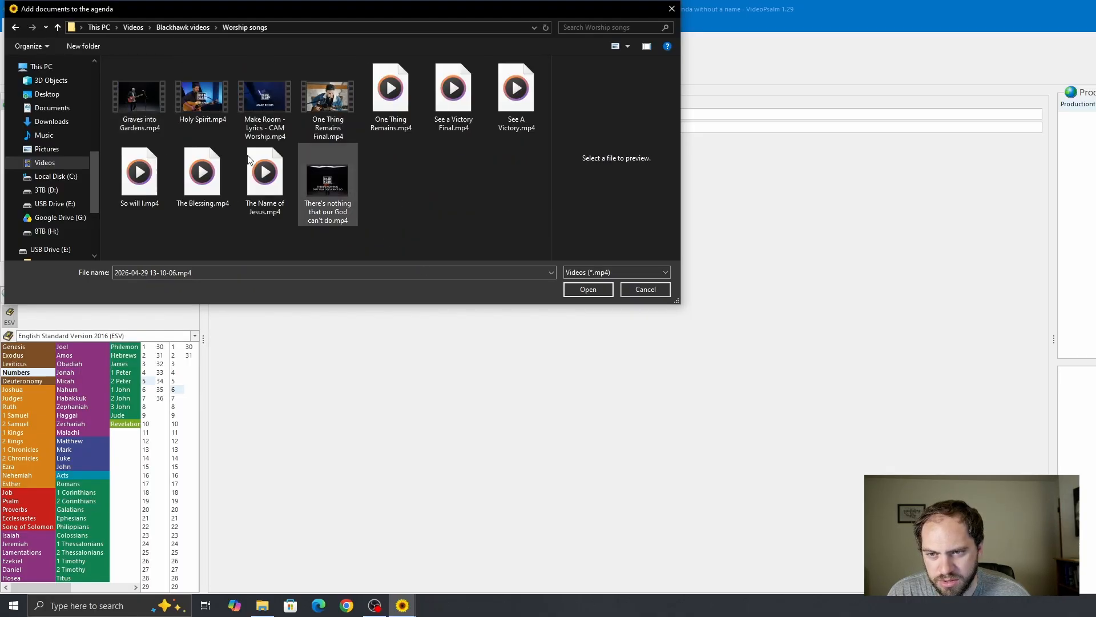
left_click(207, 107)
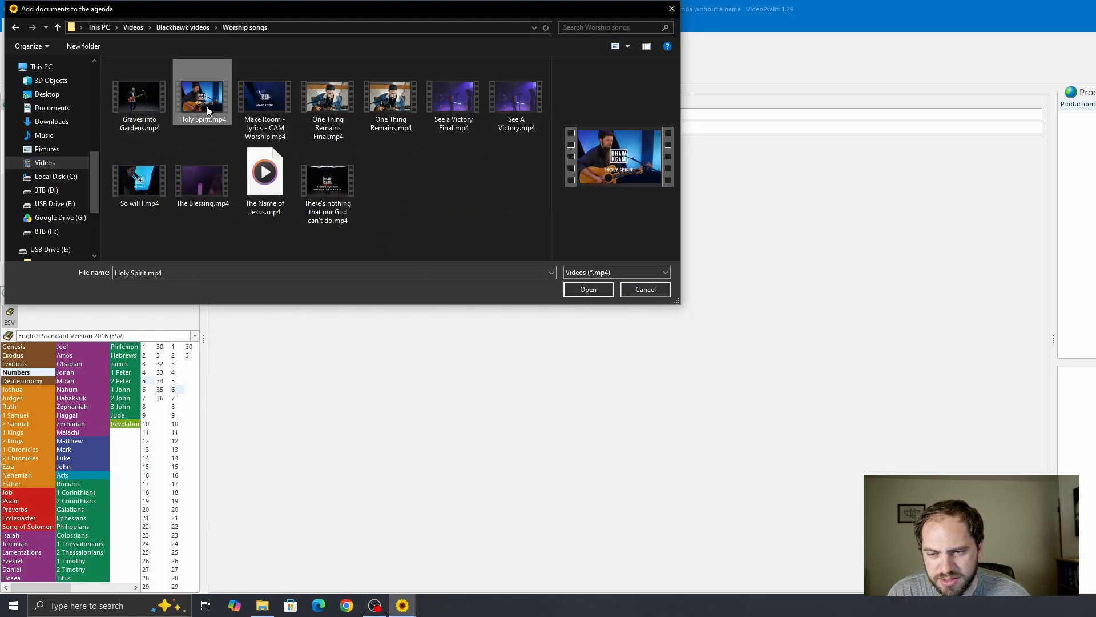
left_click(588, 289)
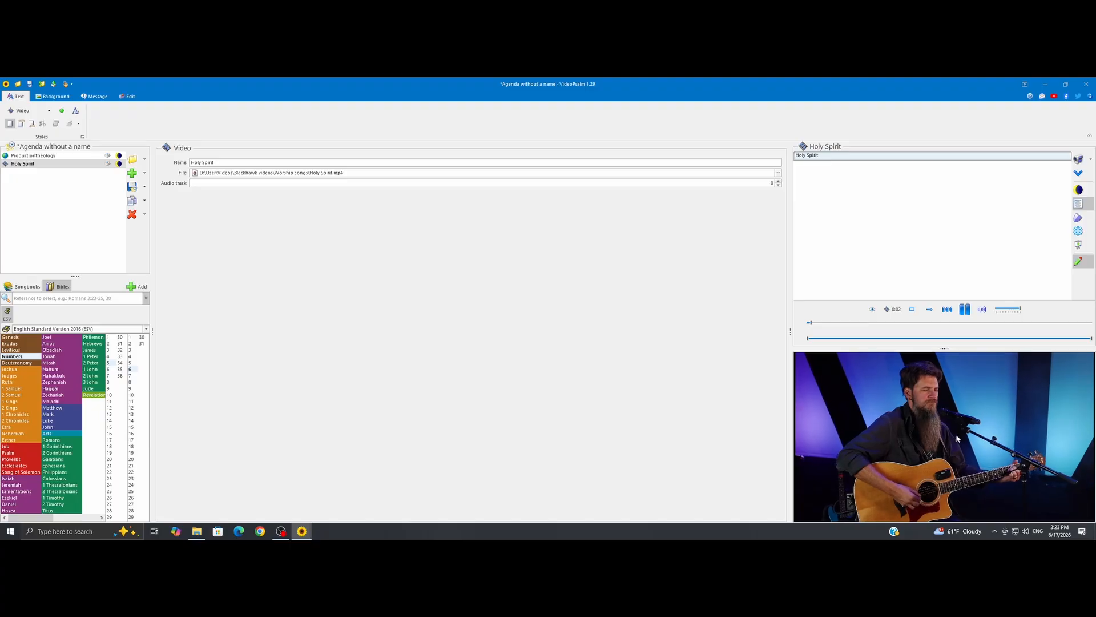
left_click(965, 309)
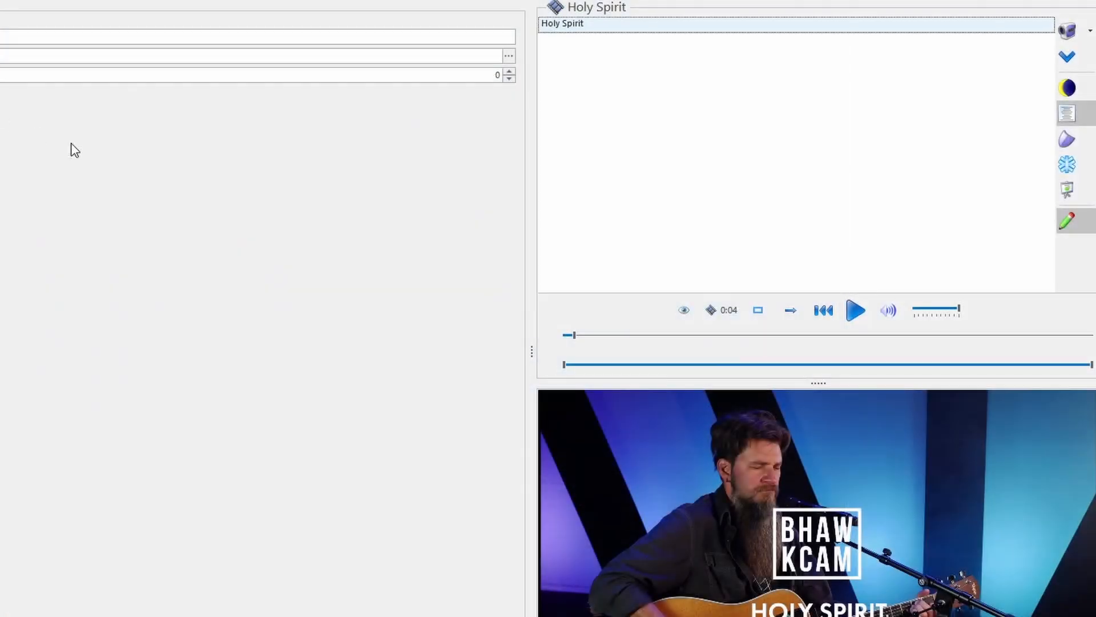
Step: Turn the editing layout off and on again, and bring up the types of items that can be added
left_click(1071, 142)
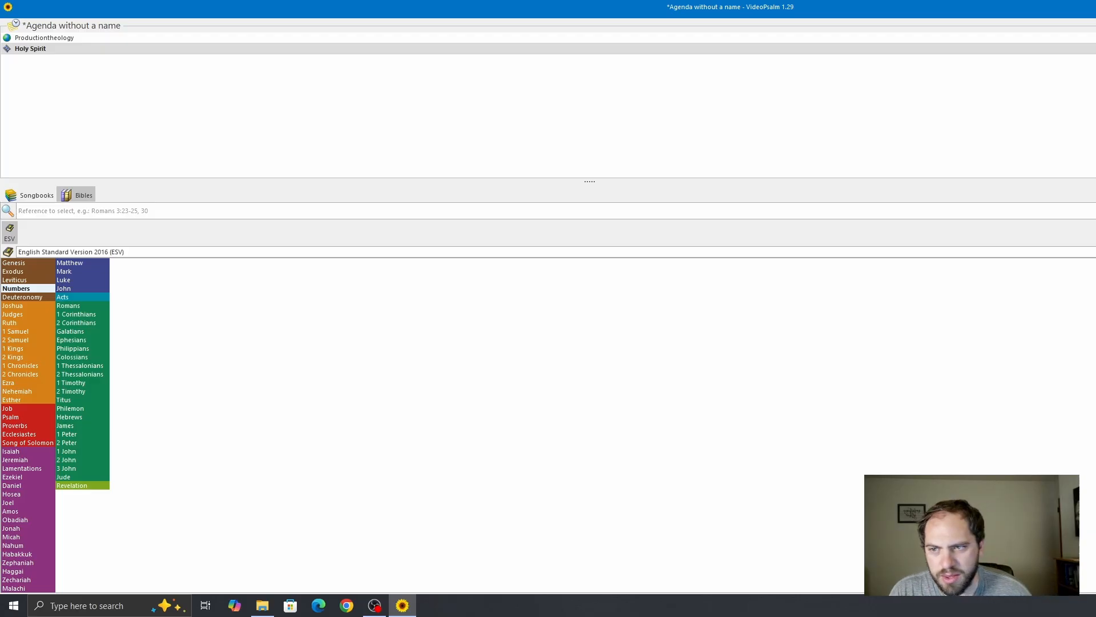
key("ctrl+e")
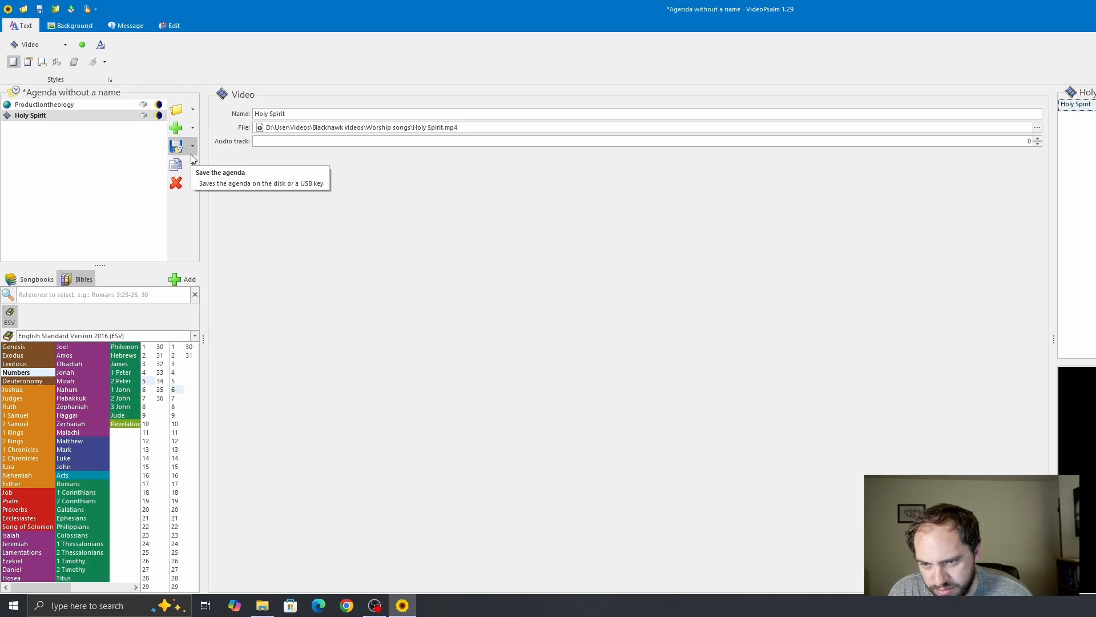
left_click(193, 129)
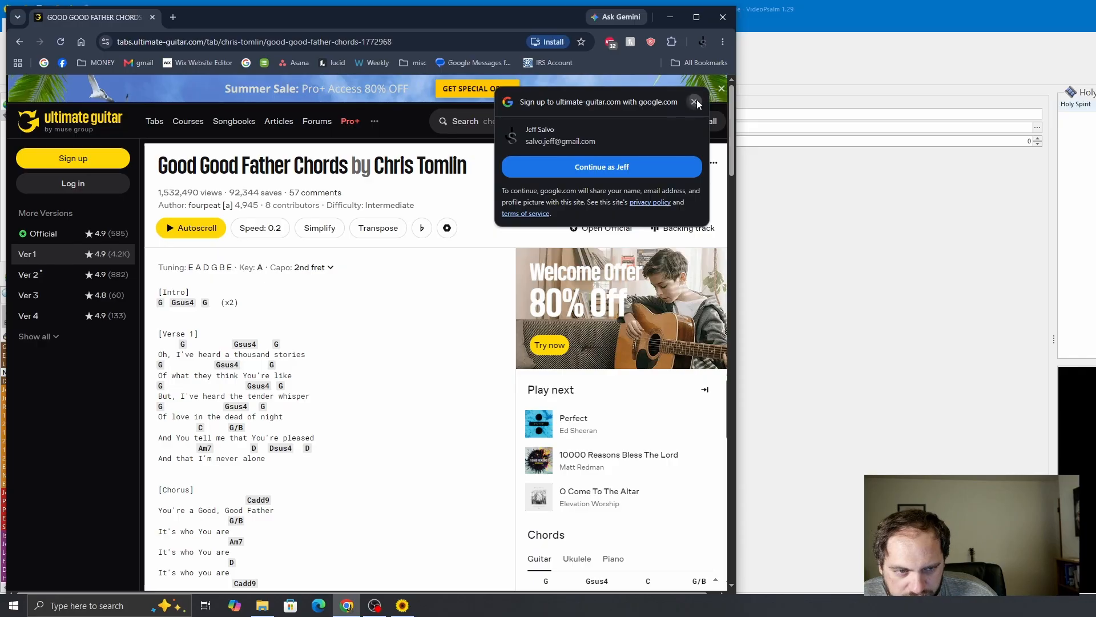
Step: Try to download the Good Good Father chords from Ultimate Guitar as a PDF
left_click(694, 102)
left_click(577, 165)
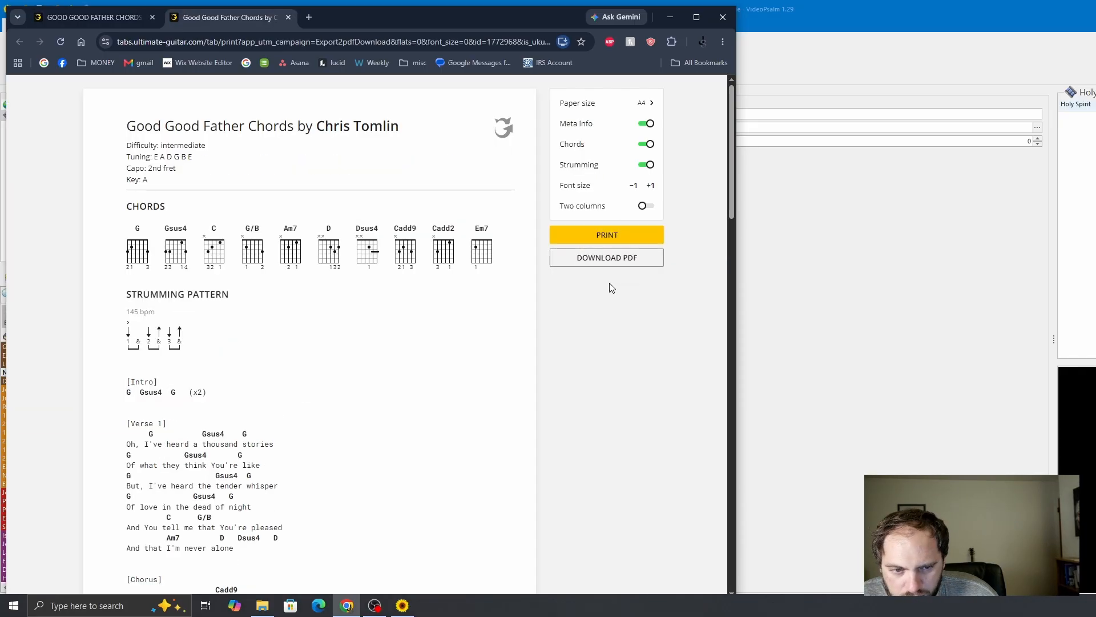
left_click(603, 261)
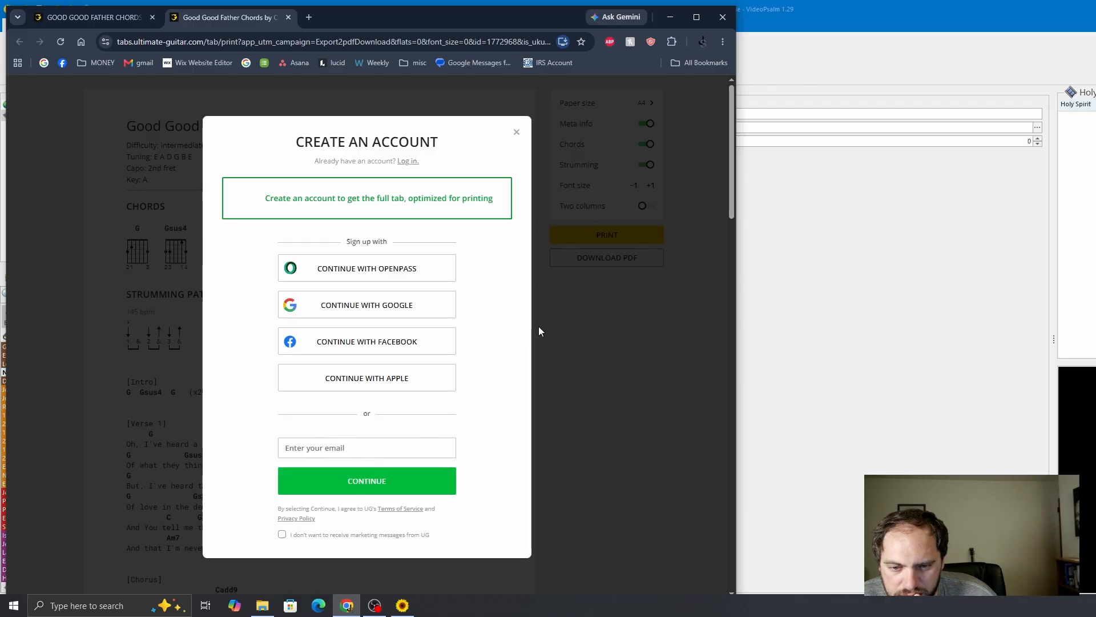
left_click(517, 133)
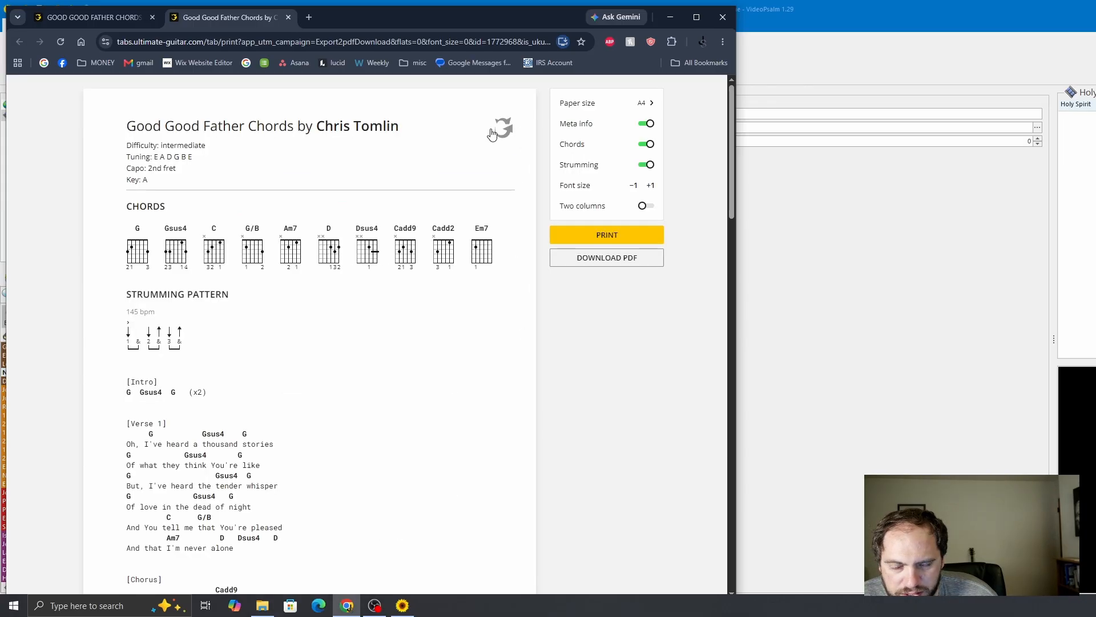
Step: Open Planning Center Services in the browser, close the chord pages, and open the Jun 21 Weekend Service plan
left_click(308, 18)
left_click(264, 63)
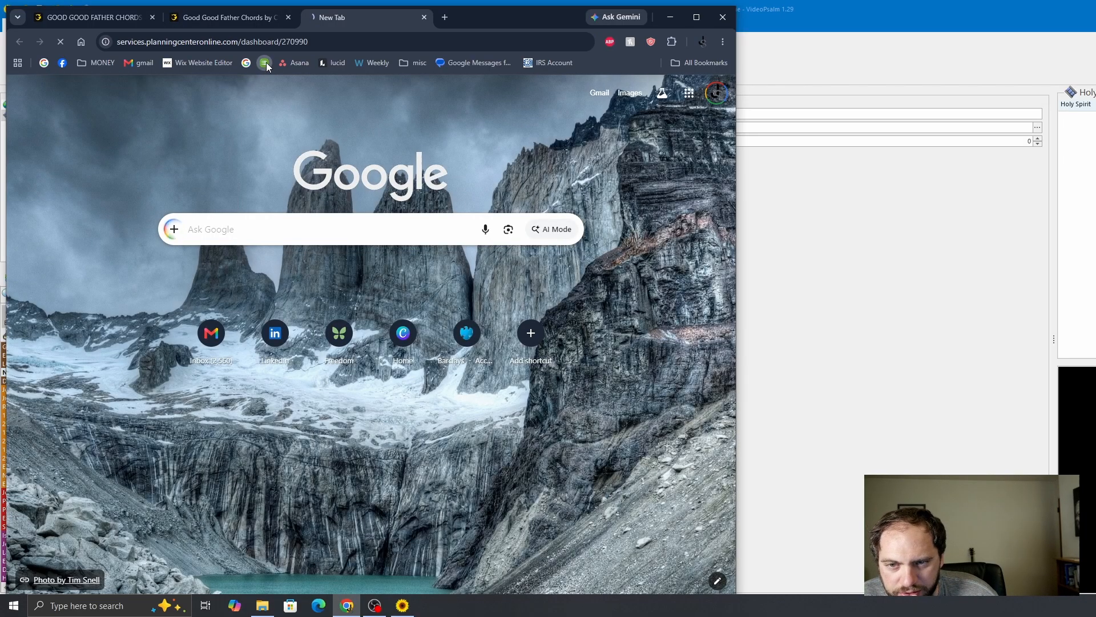
left_click(288, 17)
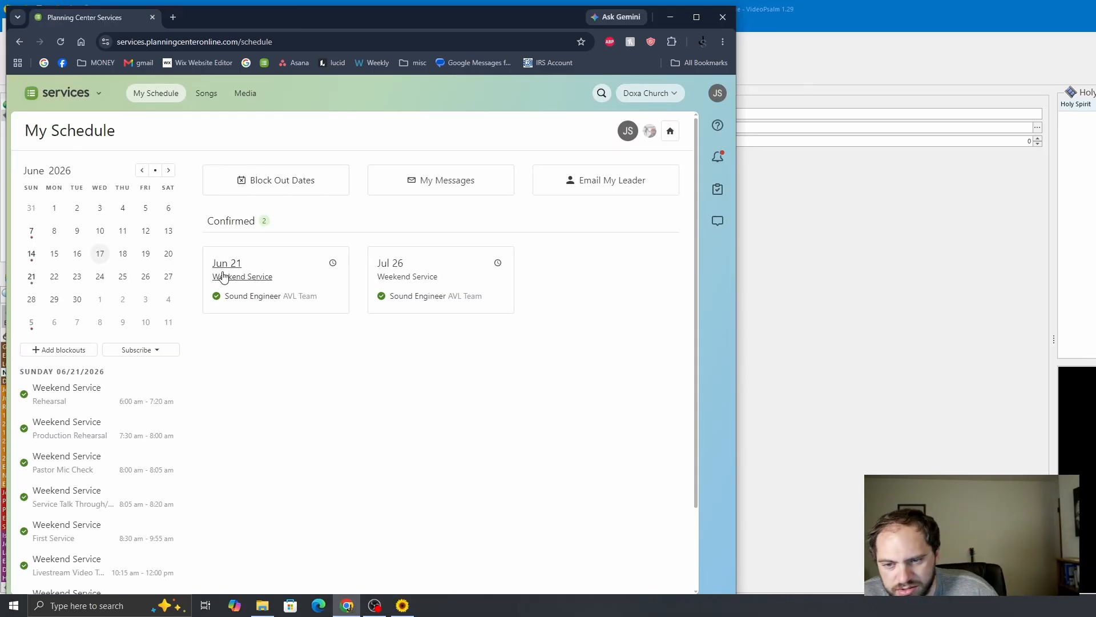
left_click(230, 277)
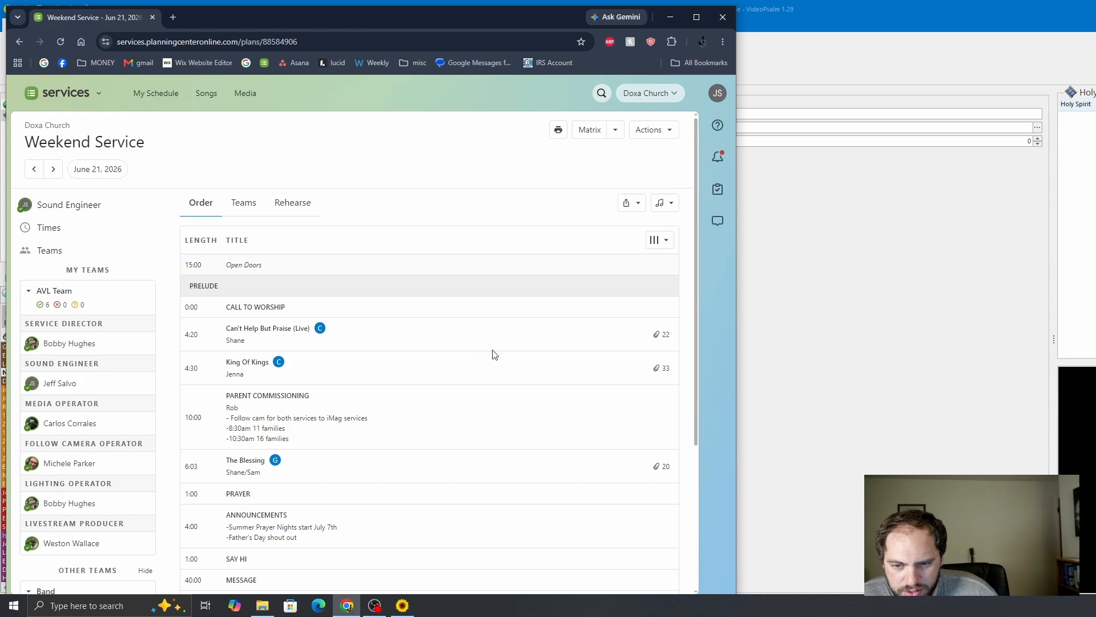
Step: Download the lyrics PDF of the song Can't Help But Praise (Live) from the service plan to the Downloads folder
left_click(268, 337)
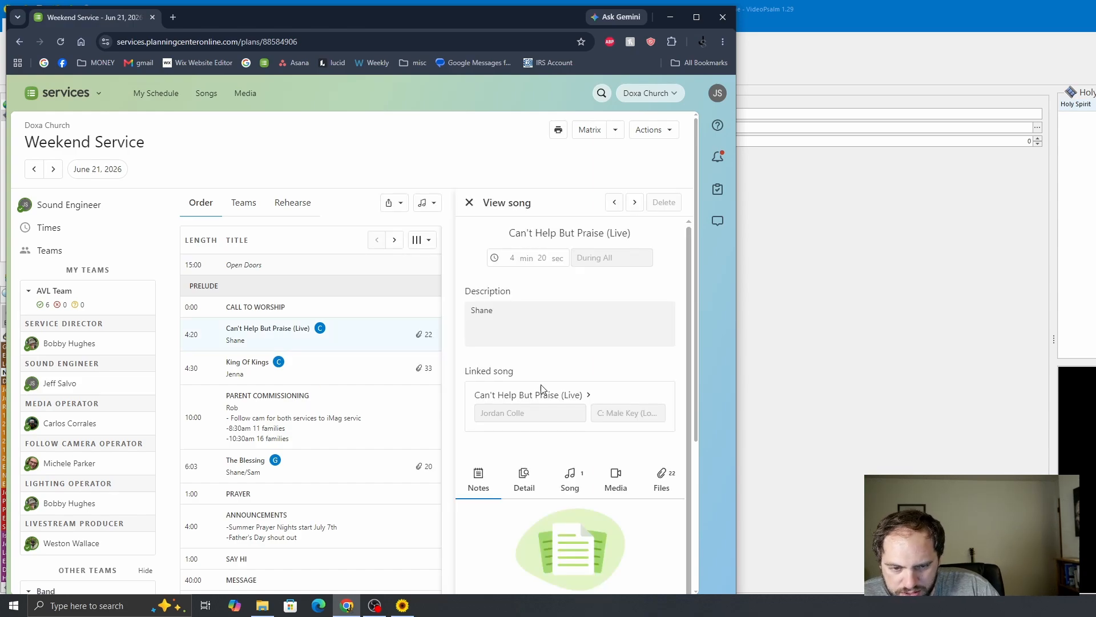
scroll(558, 337, "down", 2)
scroll(557, 286, "up", 2)
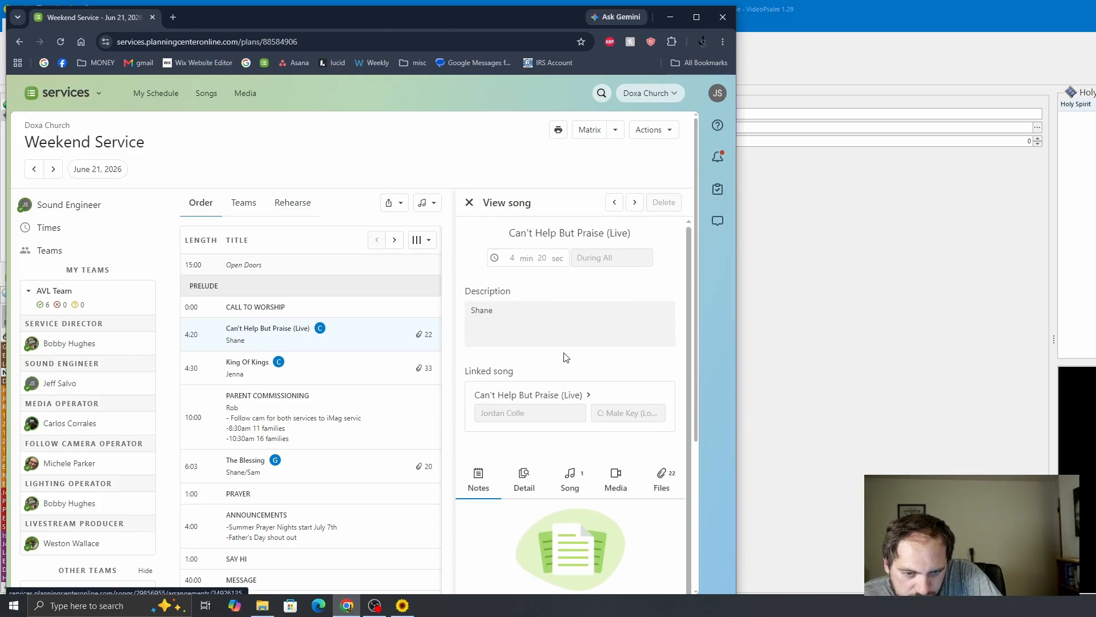
scroll(550, 331, "down", 2)
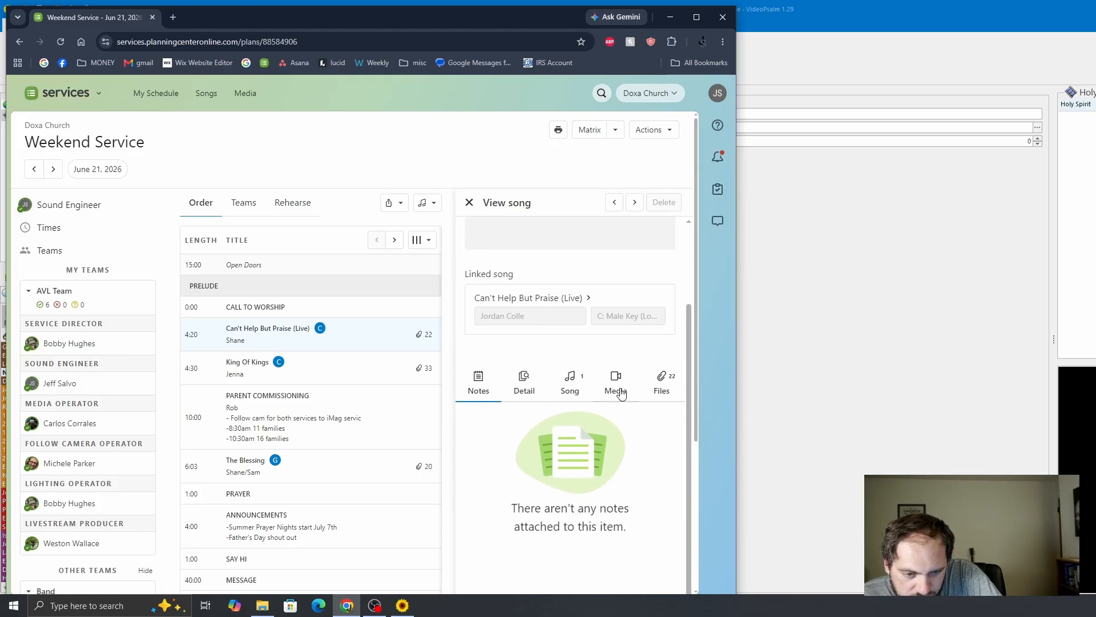
left_click(661, 387)
scroll(565, 386, "down", 3)
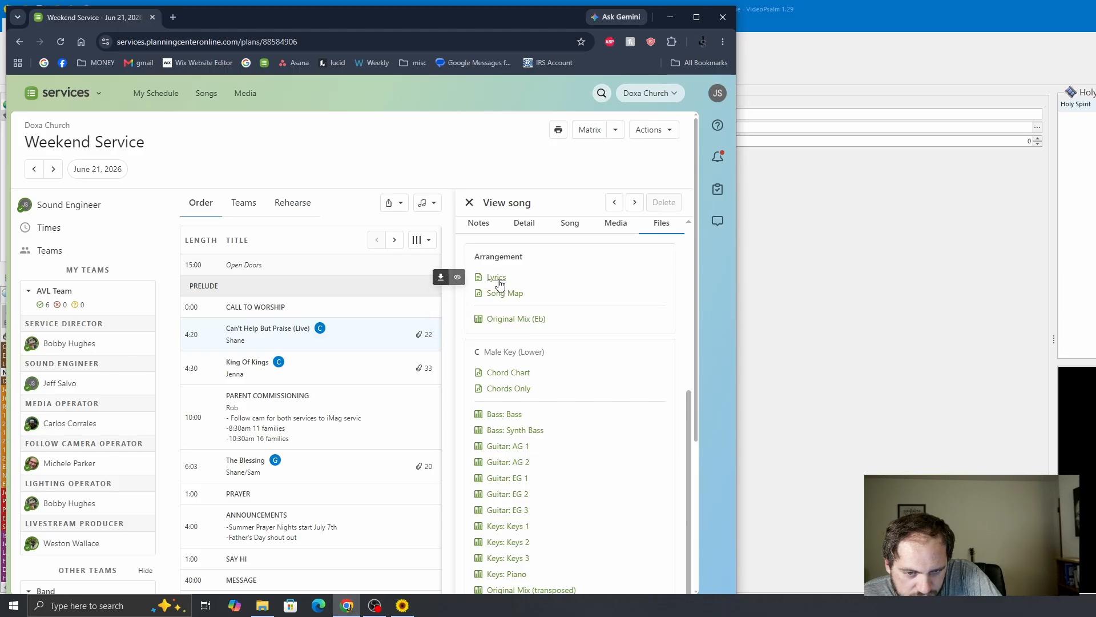
left_click(440, 277)
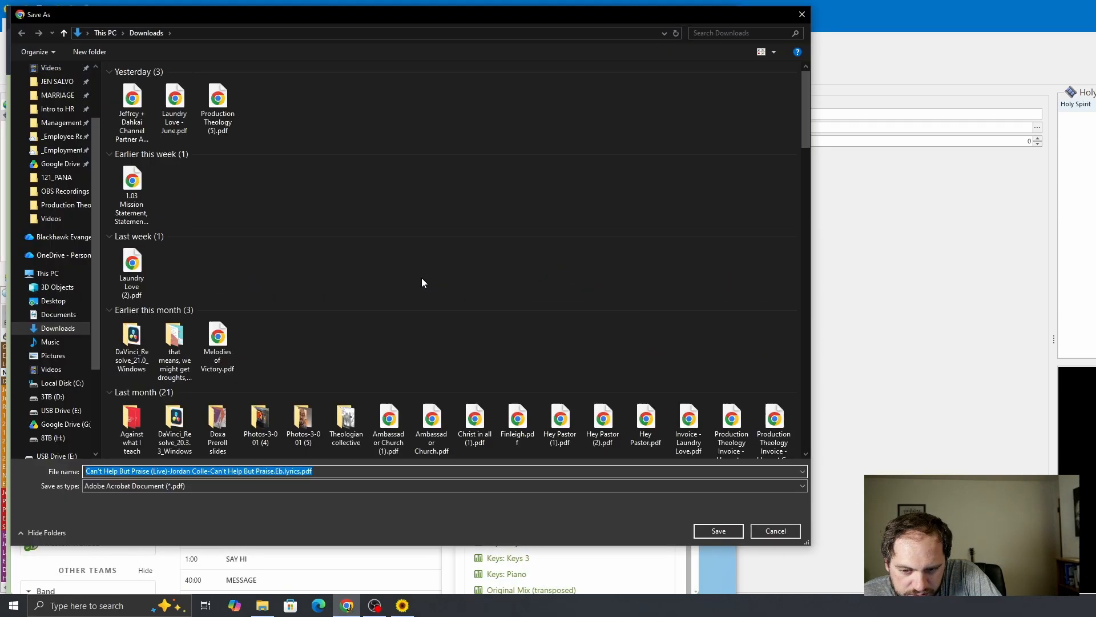
left_click(714, 530)
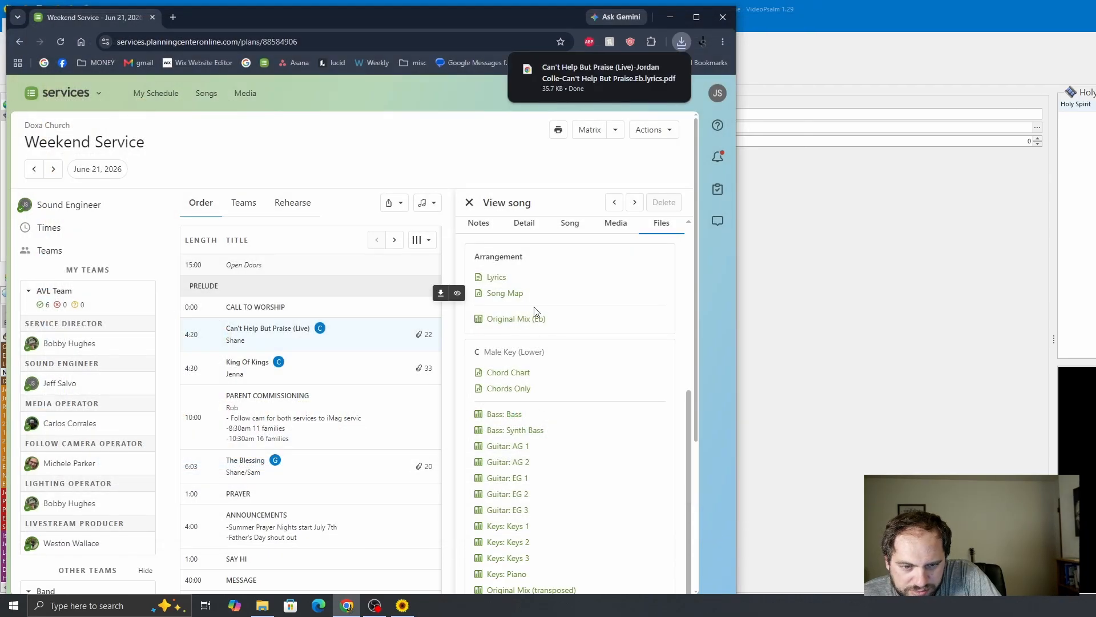
Step: Look over the rest of the service order and close the browser to return to VideoPsalm
left_click(358, 331)
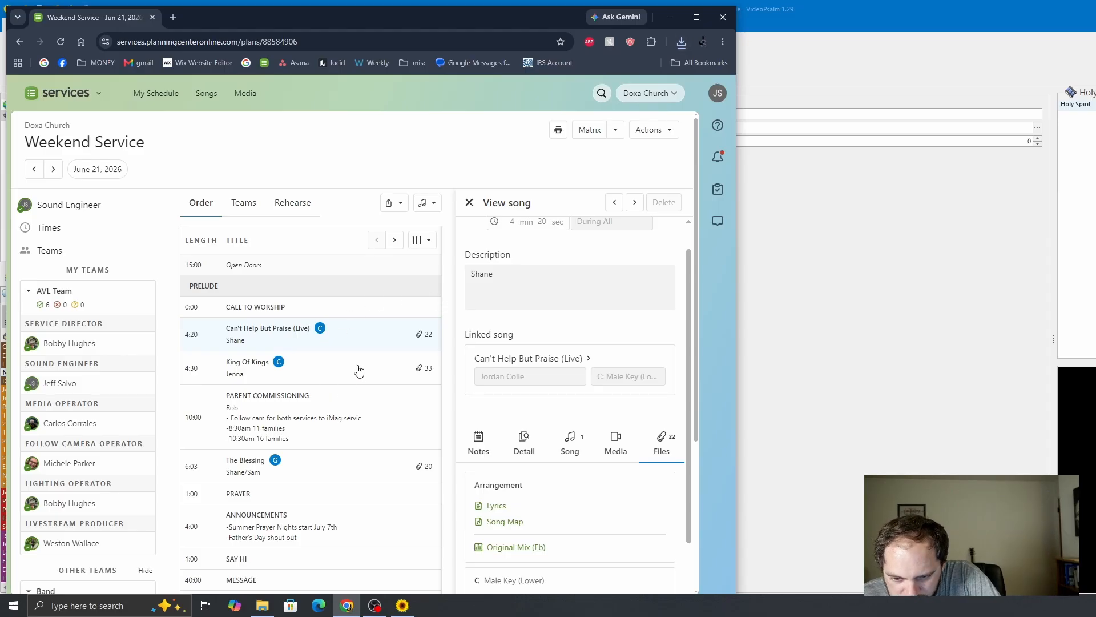
scroll(357, 371, "down", 1)
scroll(357, 371, "down", 3)
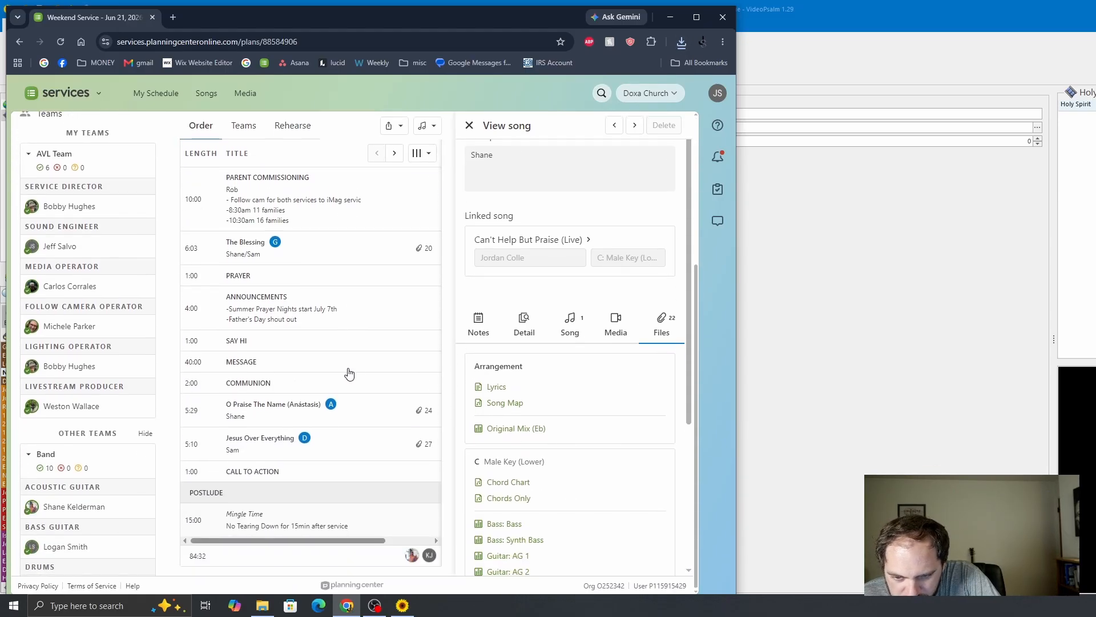
scroll(342, 373, "up", 4)
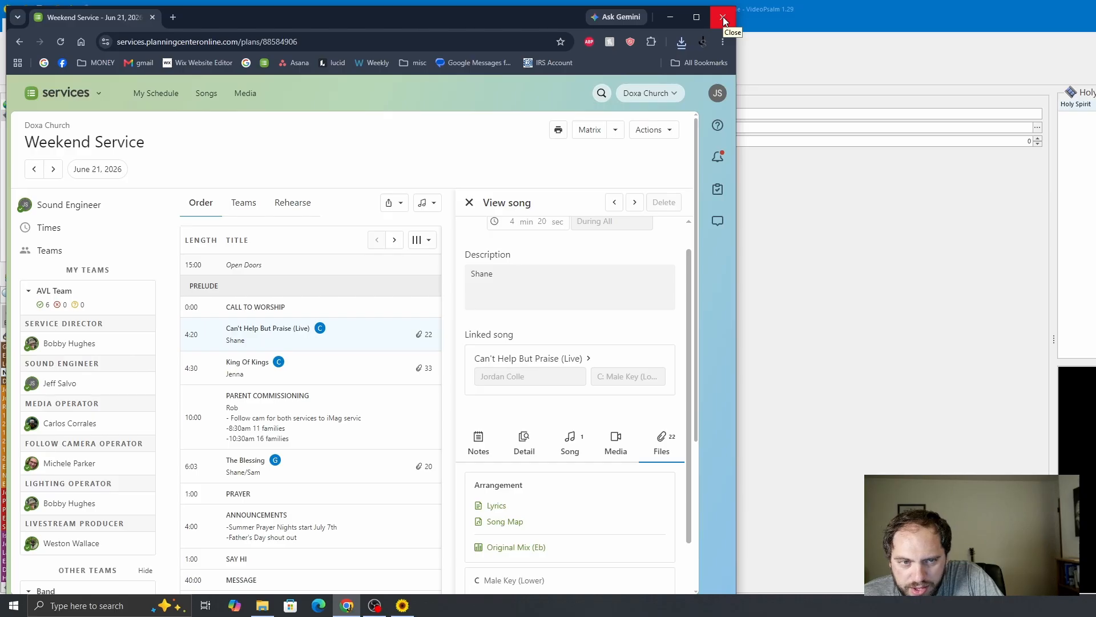
left_click(723, 19)
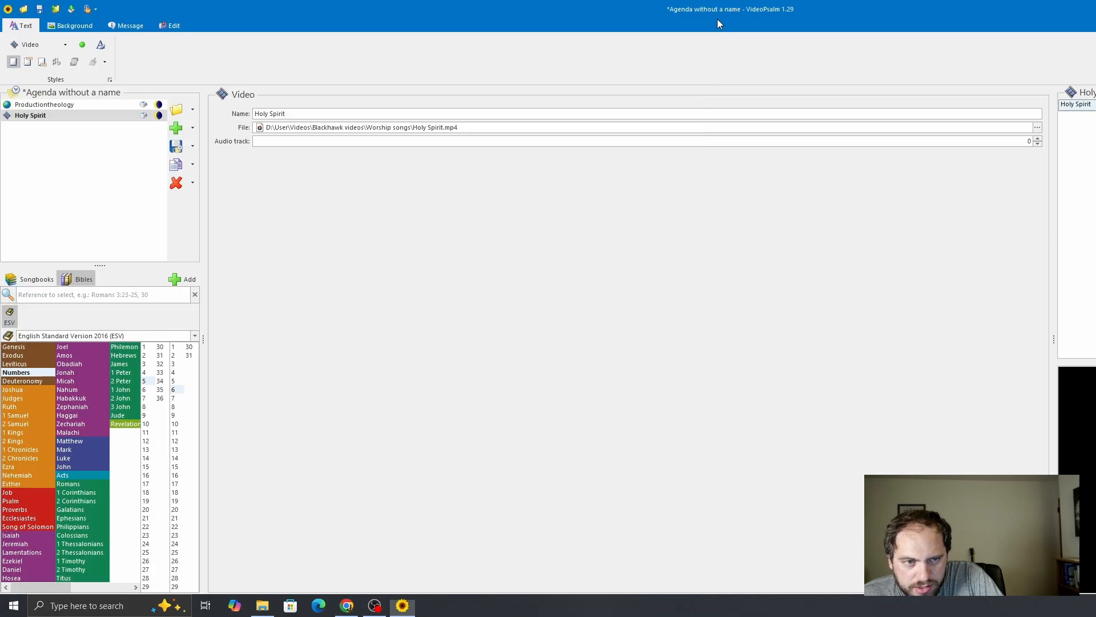
Step: Add the Can't Help But Praise lyrics PDF from the Downloads folder to the agenda
left_click(186, 129)
key("Escape")
left_click(192, 127)
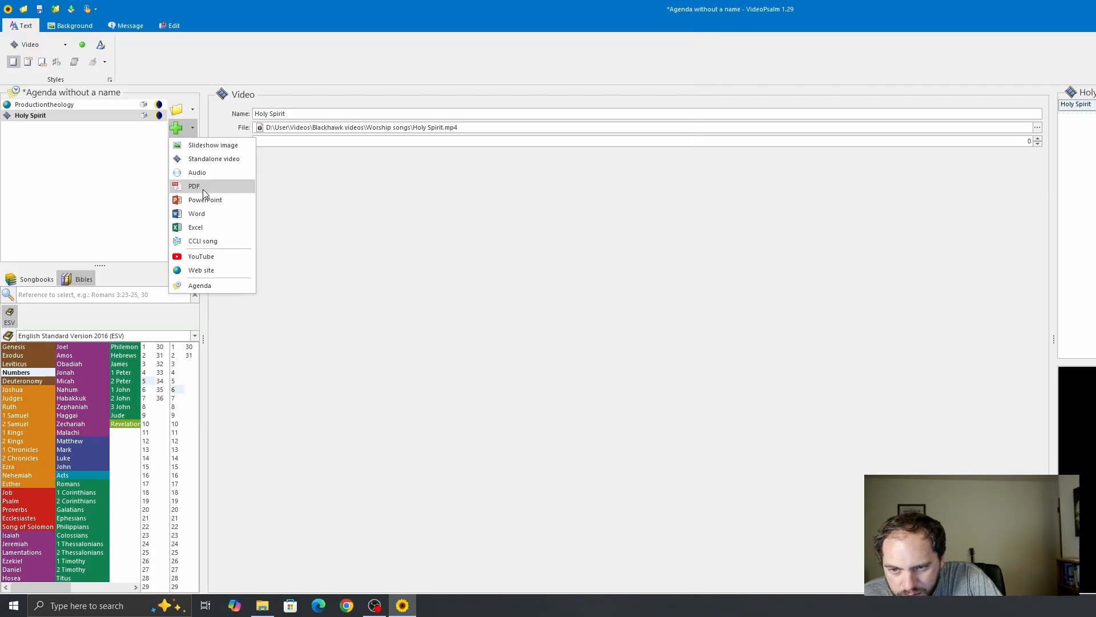
left_click(203, 190)
scroll(56, 126, "up", 3)
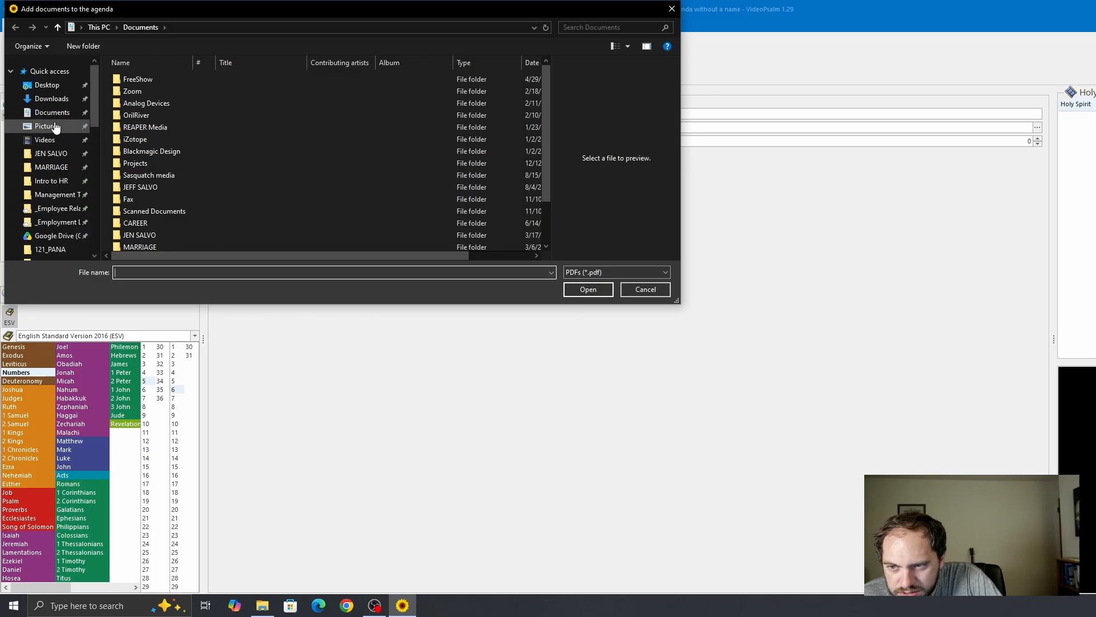
left_click(51, 99)
left_click(143, 94)
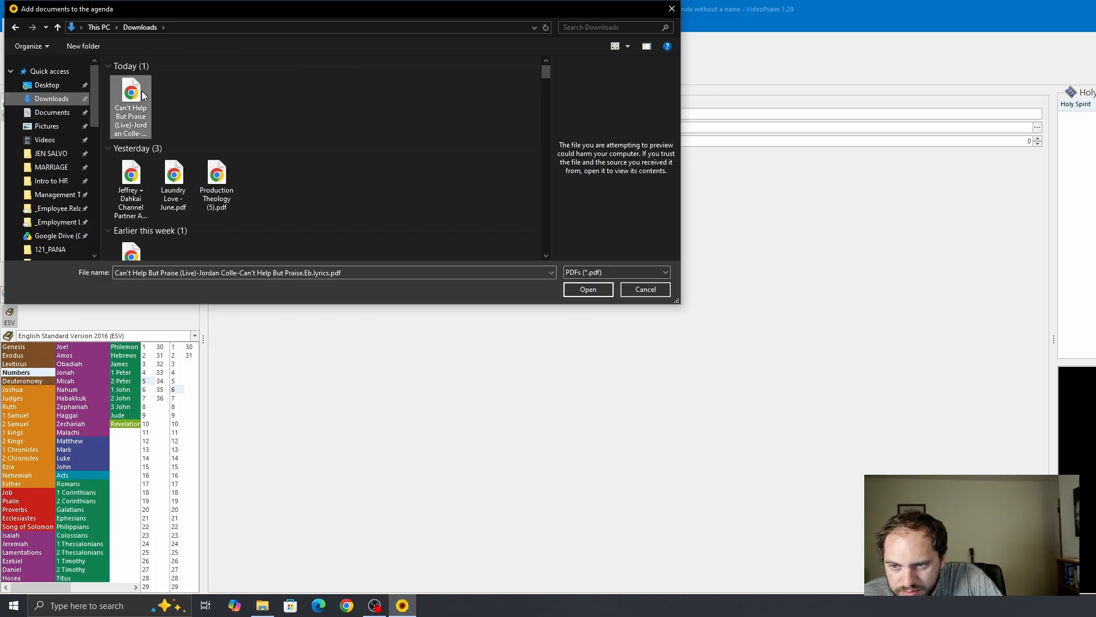
left_click(587, 289)
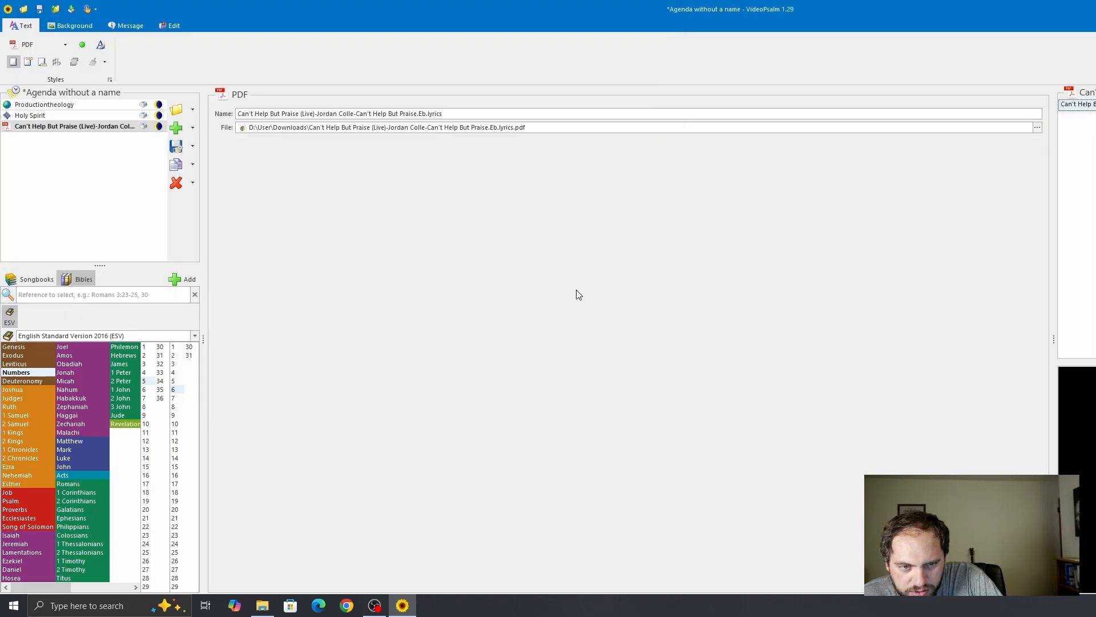
Step: Select the lyrics PDF in the agenda and make its preview area taller
left_click(75, 129)
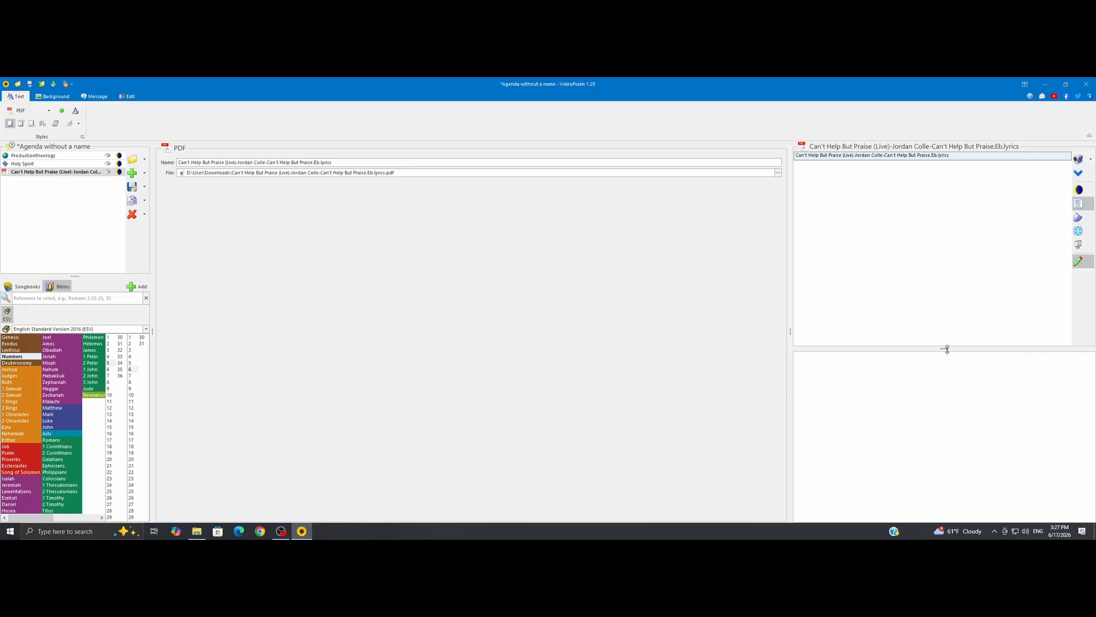
left_click_drag(947, 349, 937, 272)
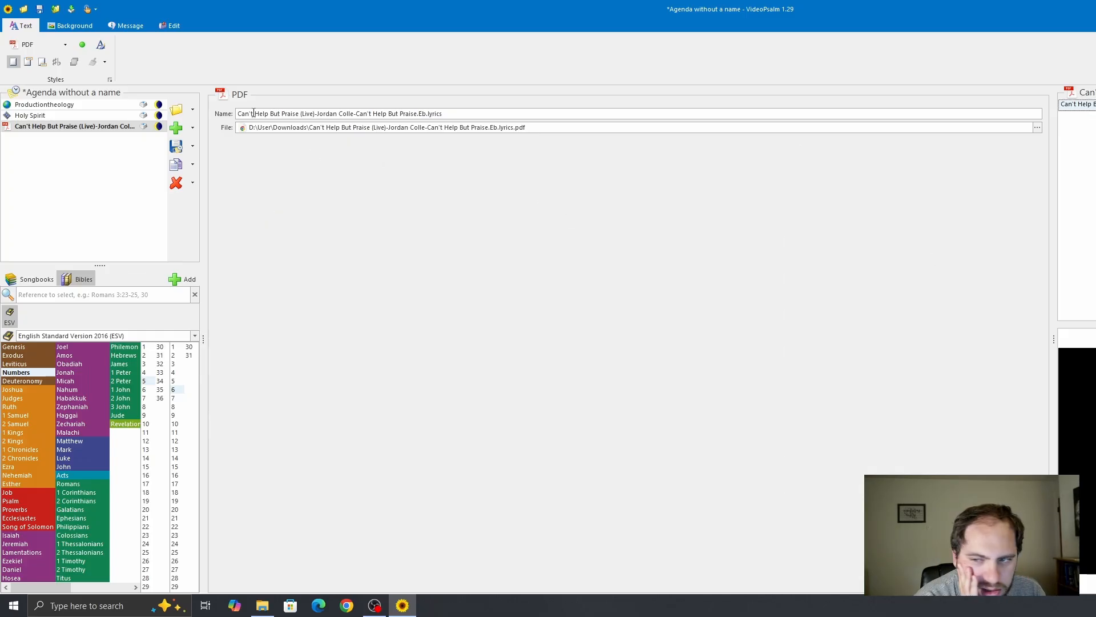
Step: Create a new songbook and show its copyright information
left_click(125, 25)
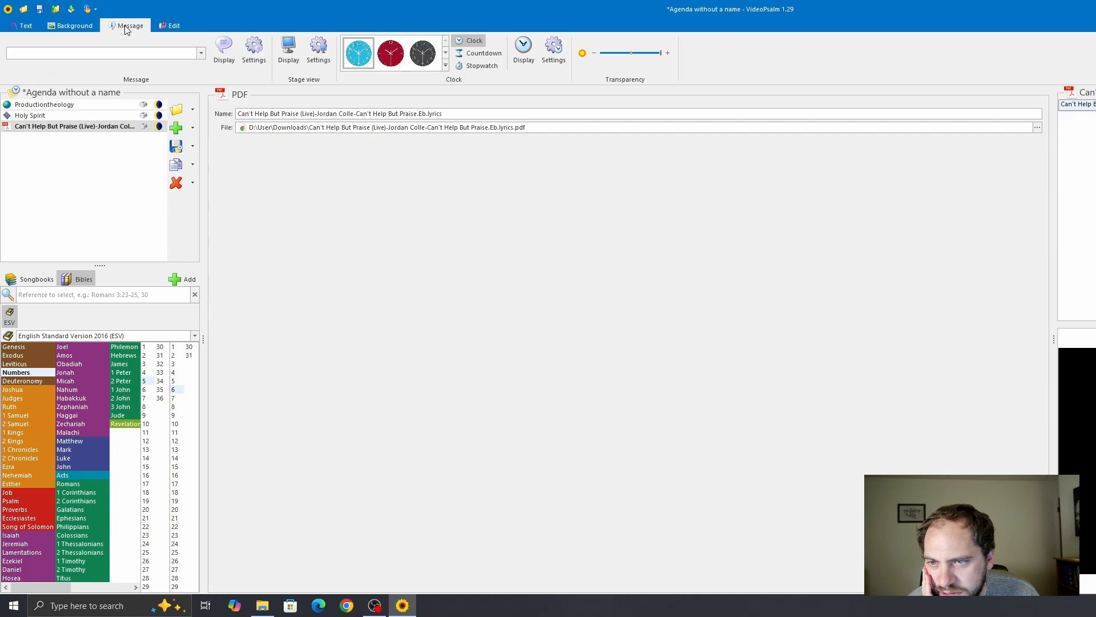
left_click(180, 24)
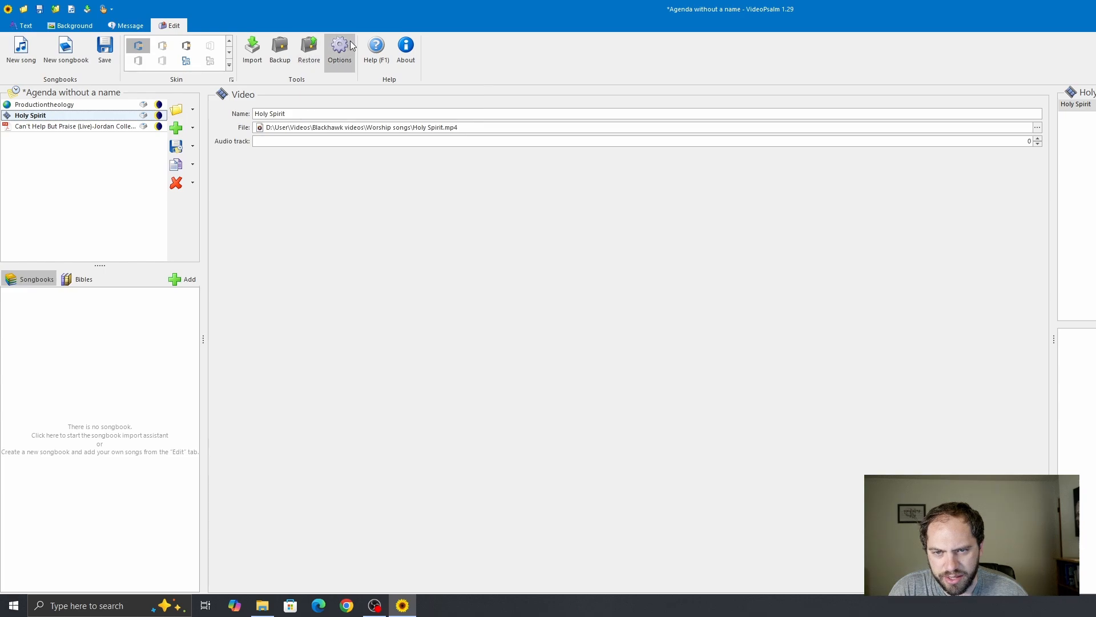
left_click(65, 53)
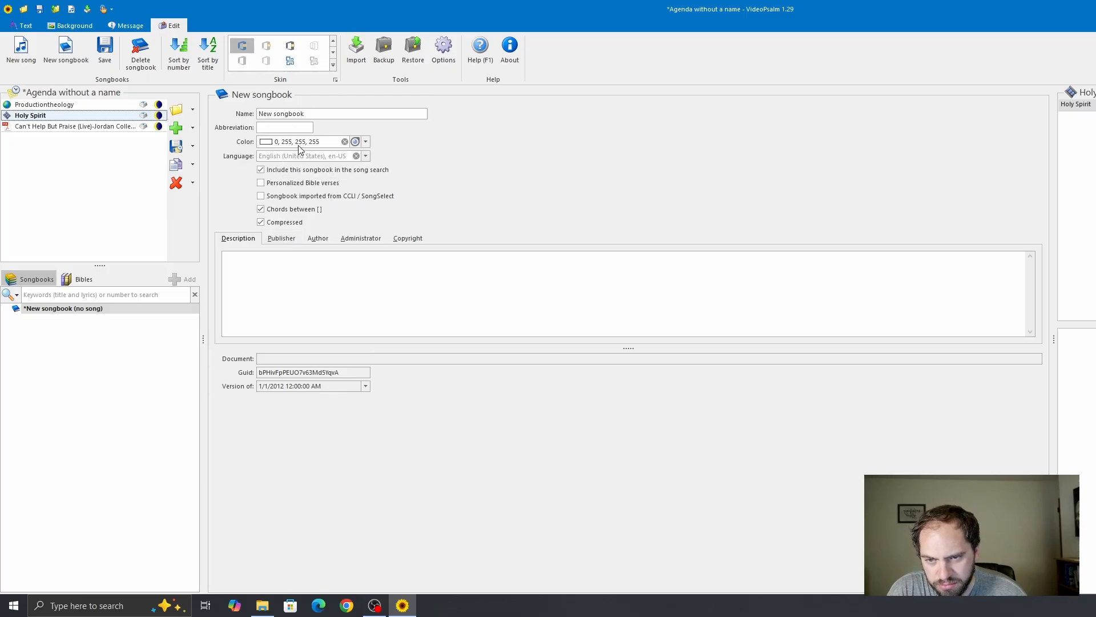
left_click(408, 238)
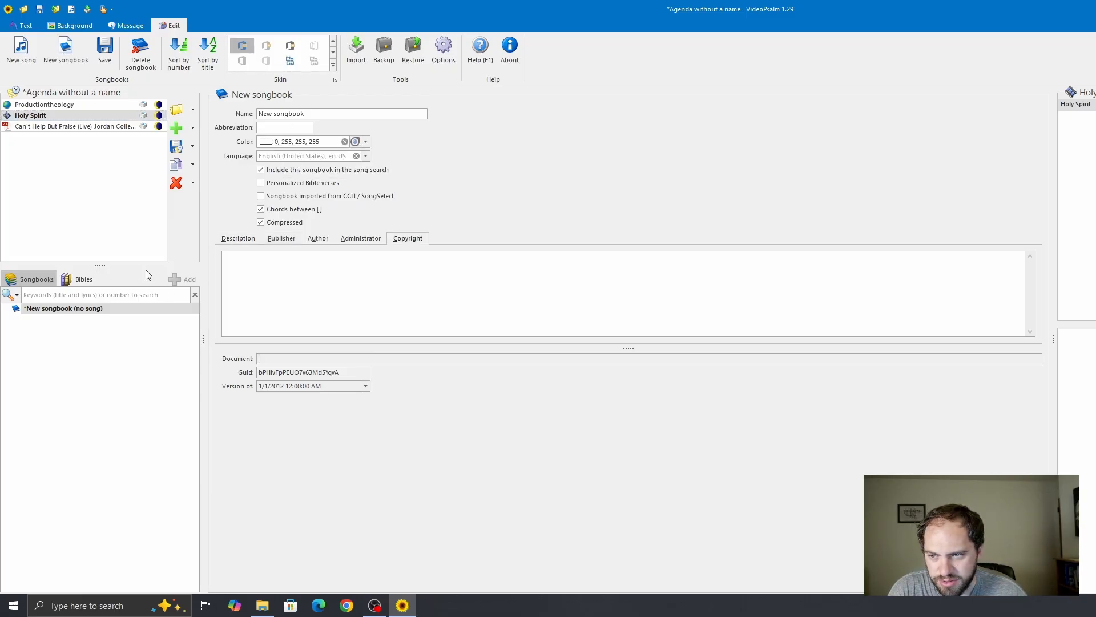
left_click(78, 176)
left_click(91, 335)
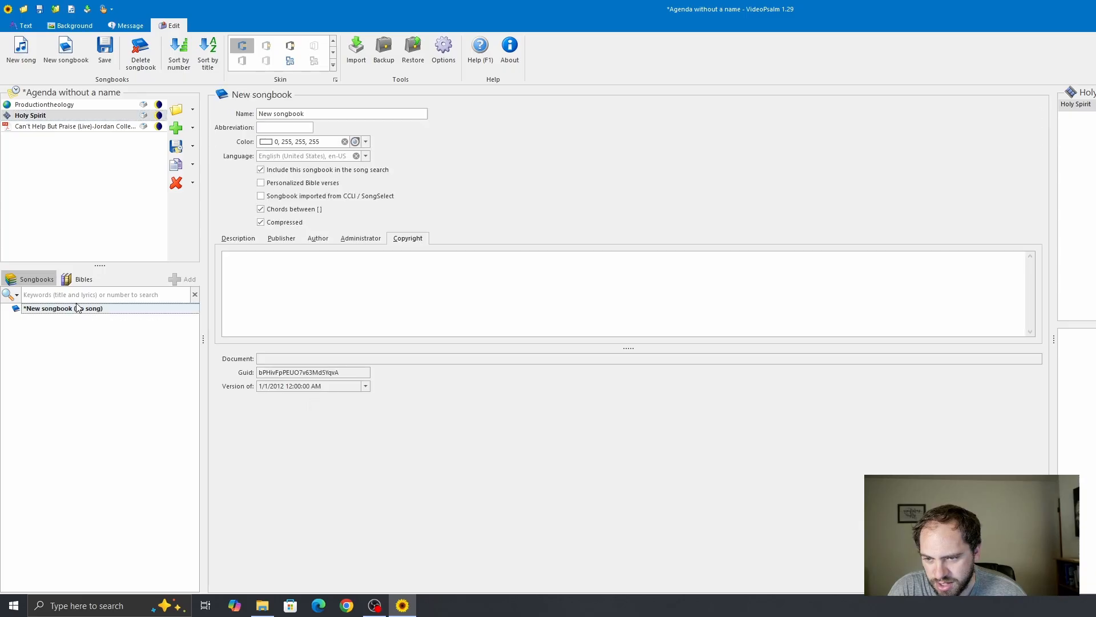
Step: Add a new song to the new songbook and place the cursor in its empty lyrics
right_click(77, 314)
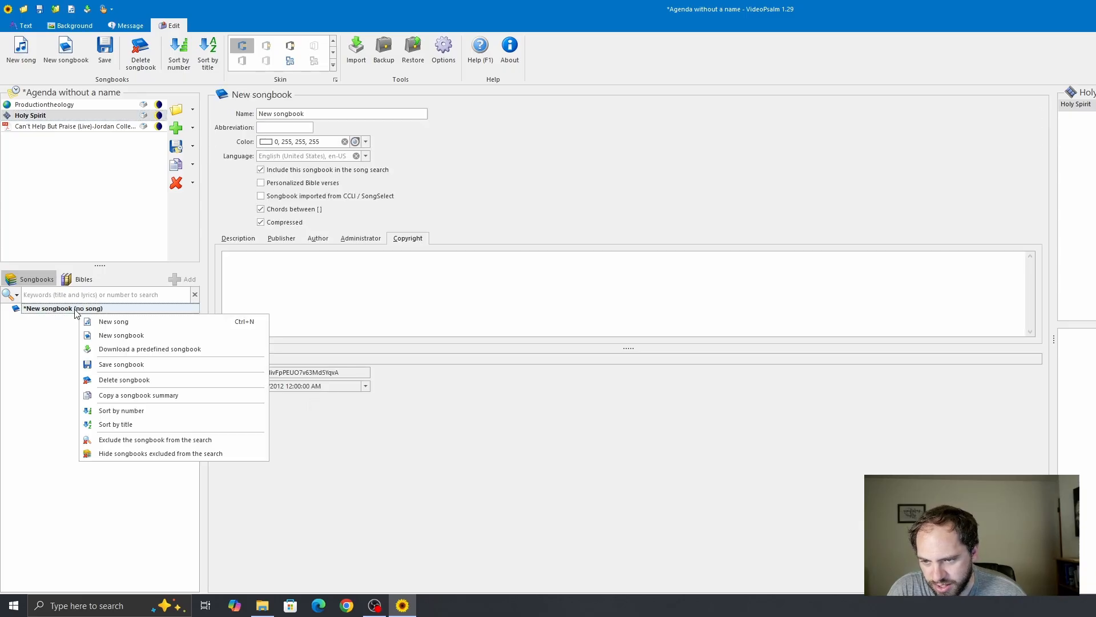
left_click(109, 322)
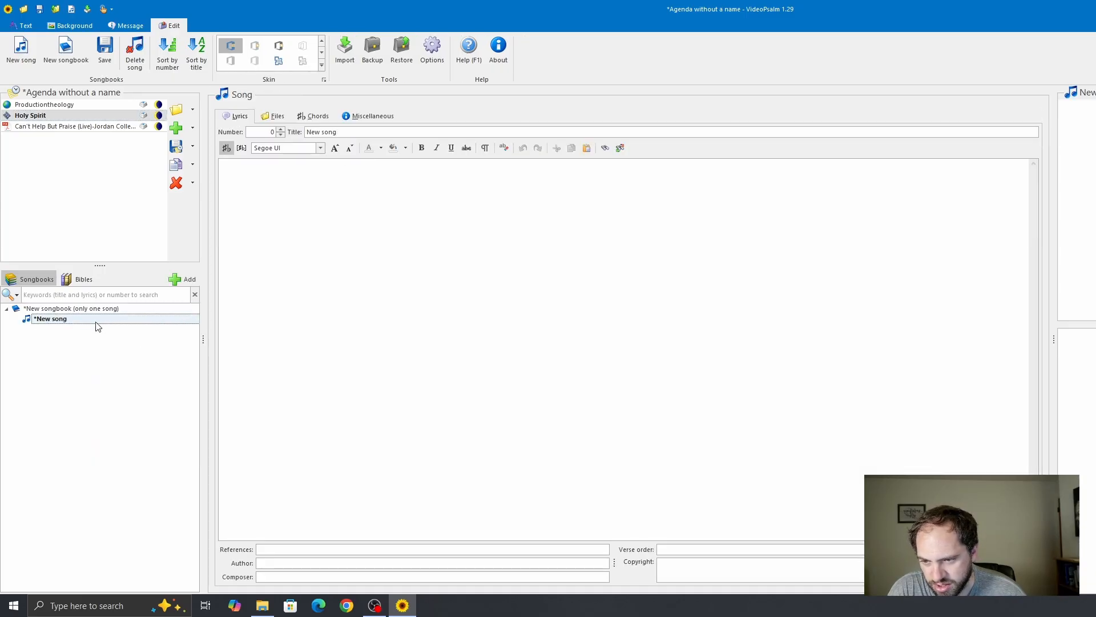
left_click(405, 194)
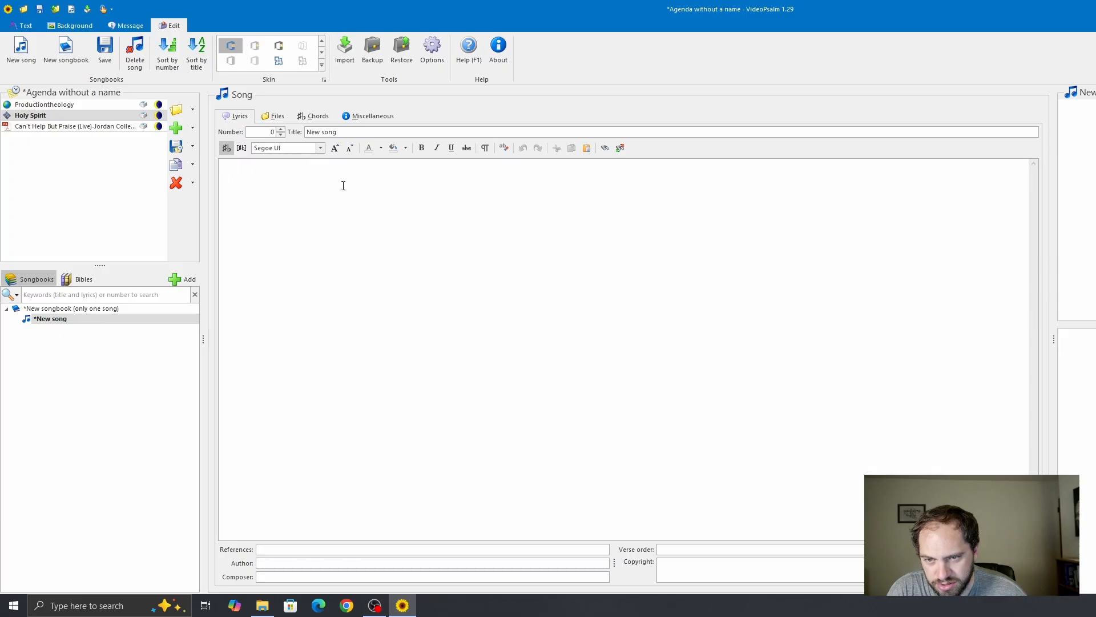
Step: Copy the six Verse 1 lines from the Can't Help But Praise PDF in Downloads and paste them into the new song's lyrics
left_click(262, 605)
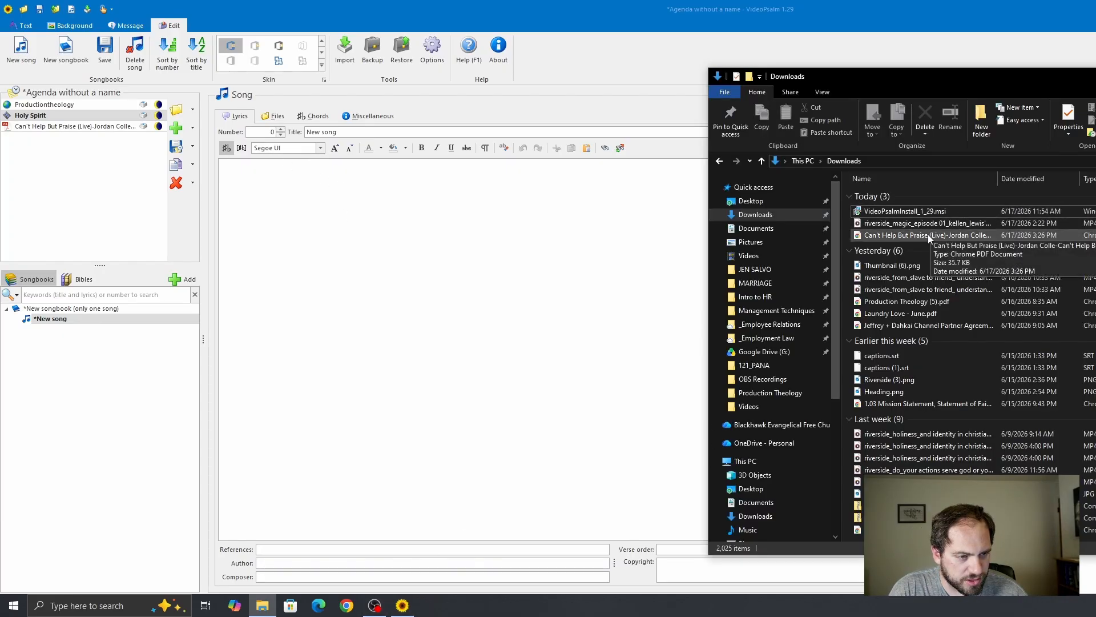
left_click(928, 234)
double_click(927, 234)
left_click_drag(264, 336, 377, 452)
key("ctrl+c")
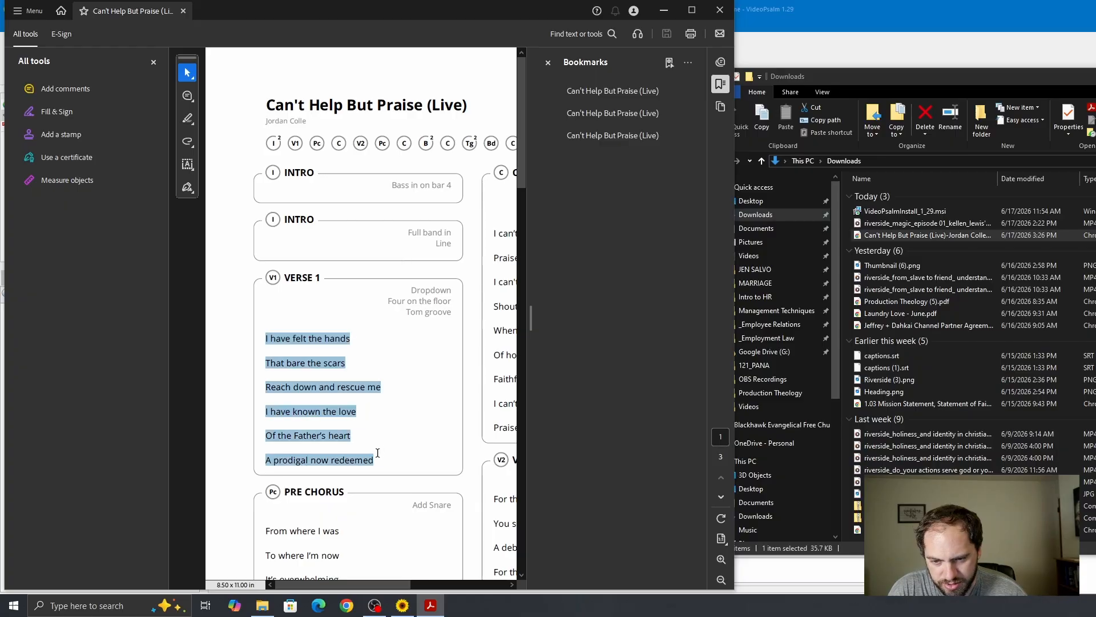
left_click(837, 8)
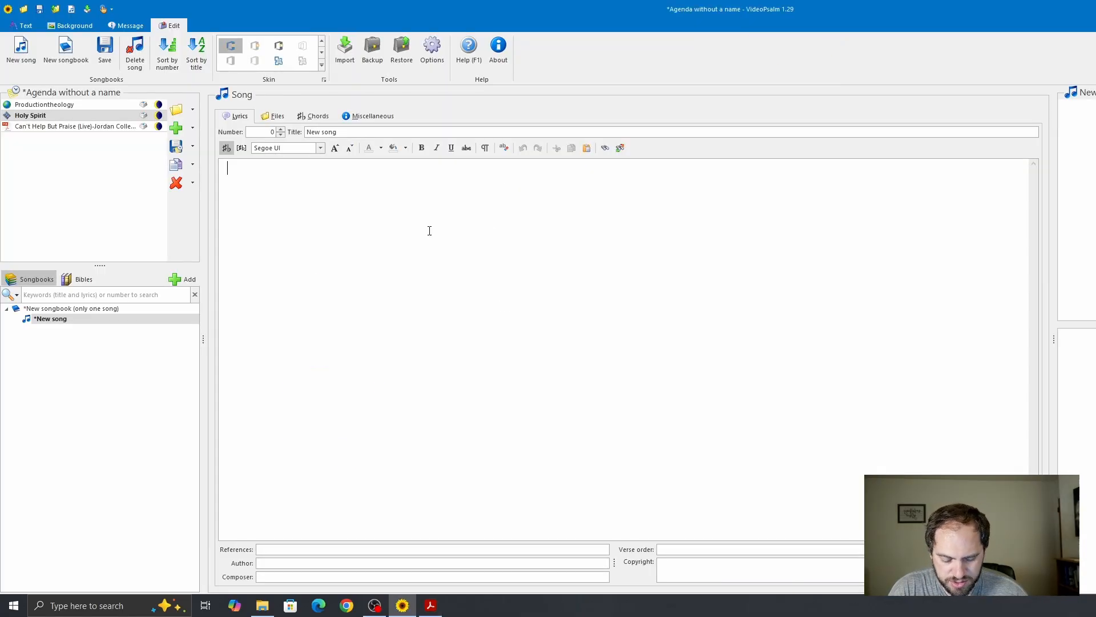
key("ctrl+v")
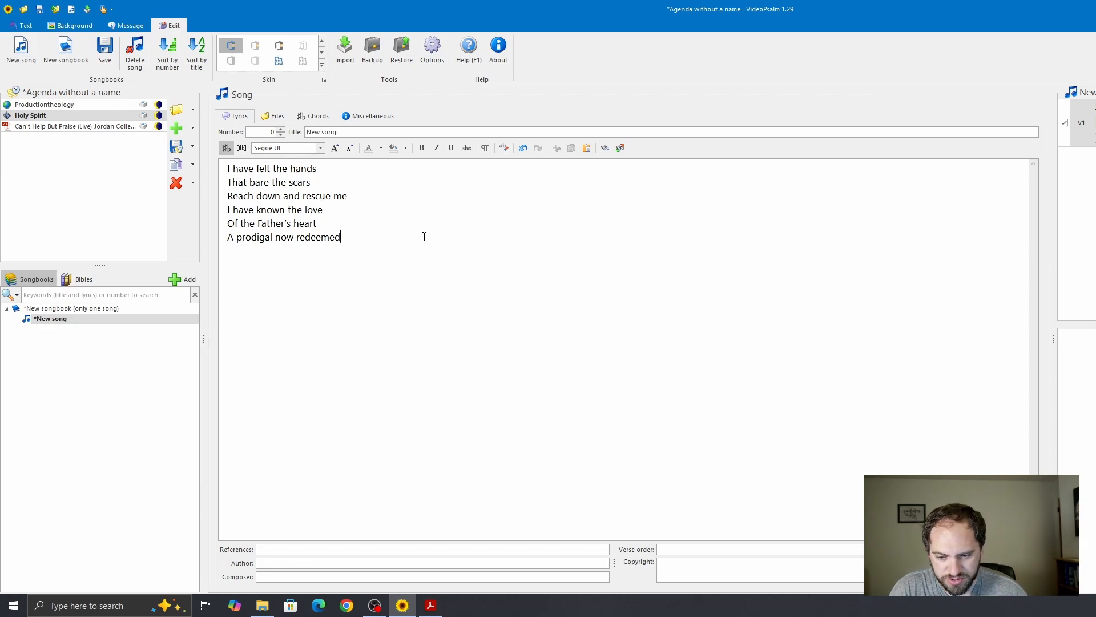
Step: Look through the song's chord, file and miscellaneous settings, then return to its lyrics
left_click(313, 116)
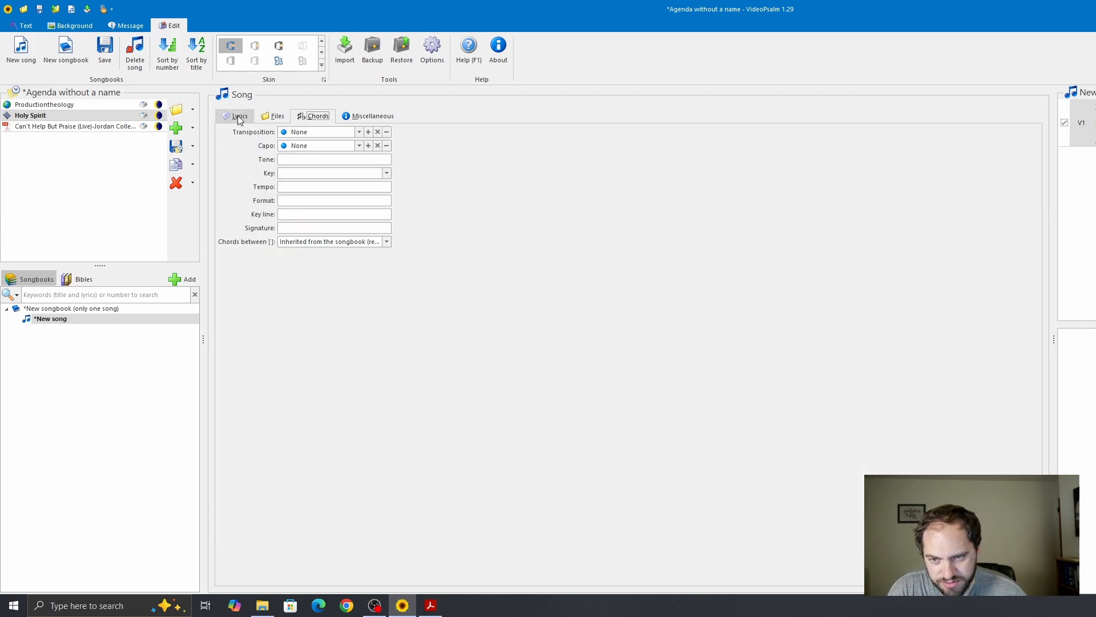
left_click(276, 116)
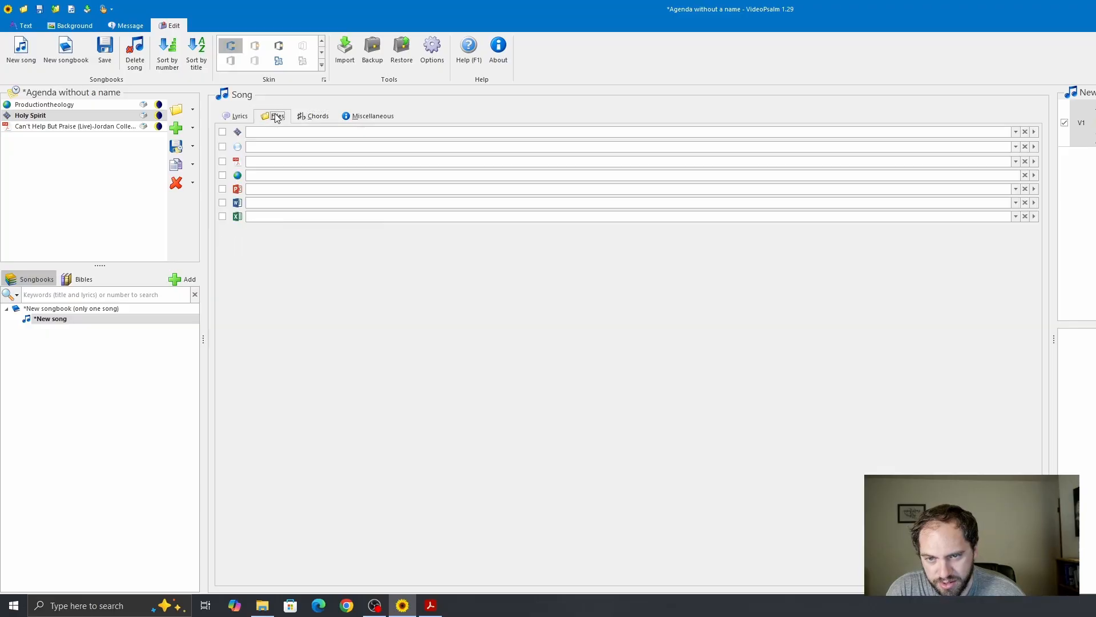
left_click(310, 116)
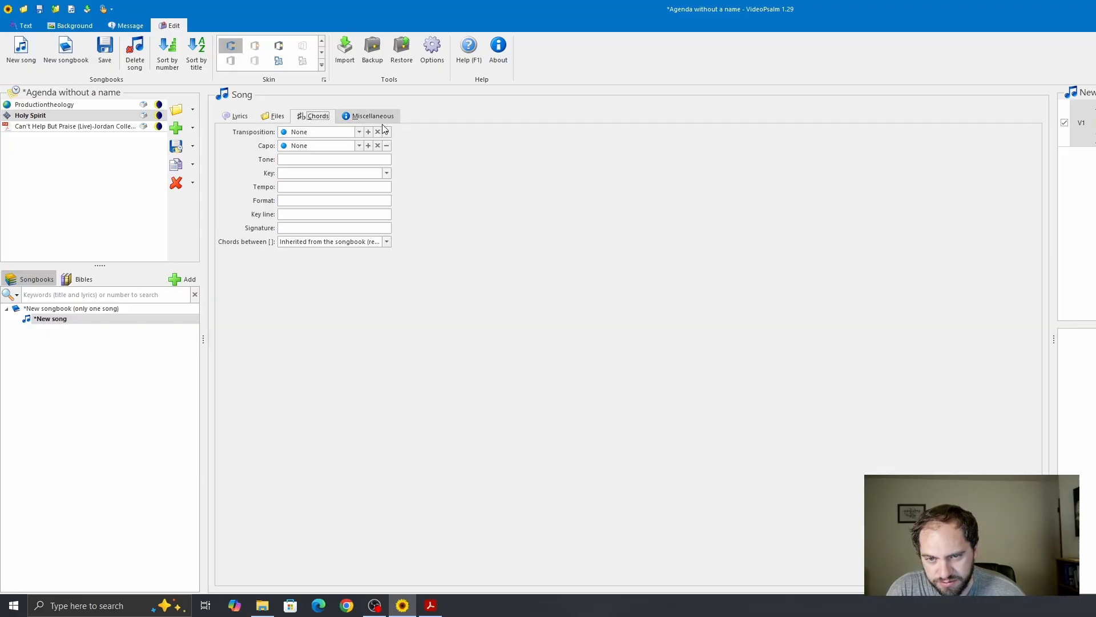
left_click(371, 116)
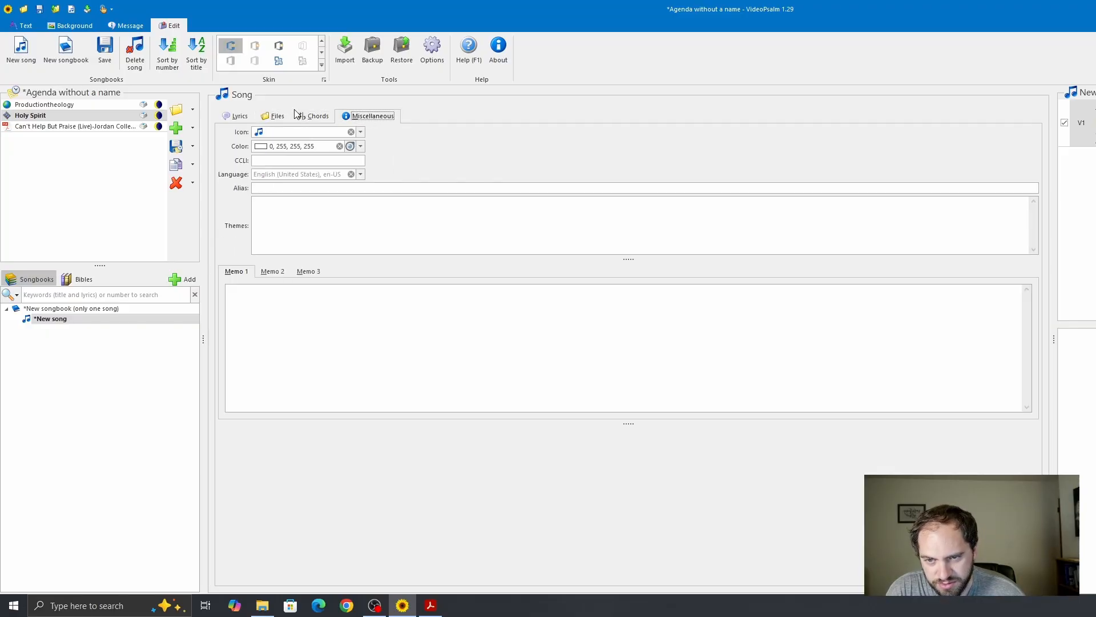
left_click(235, 117)
left_click(344, 243)
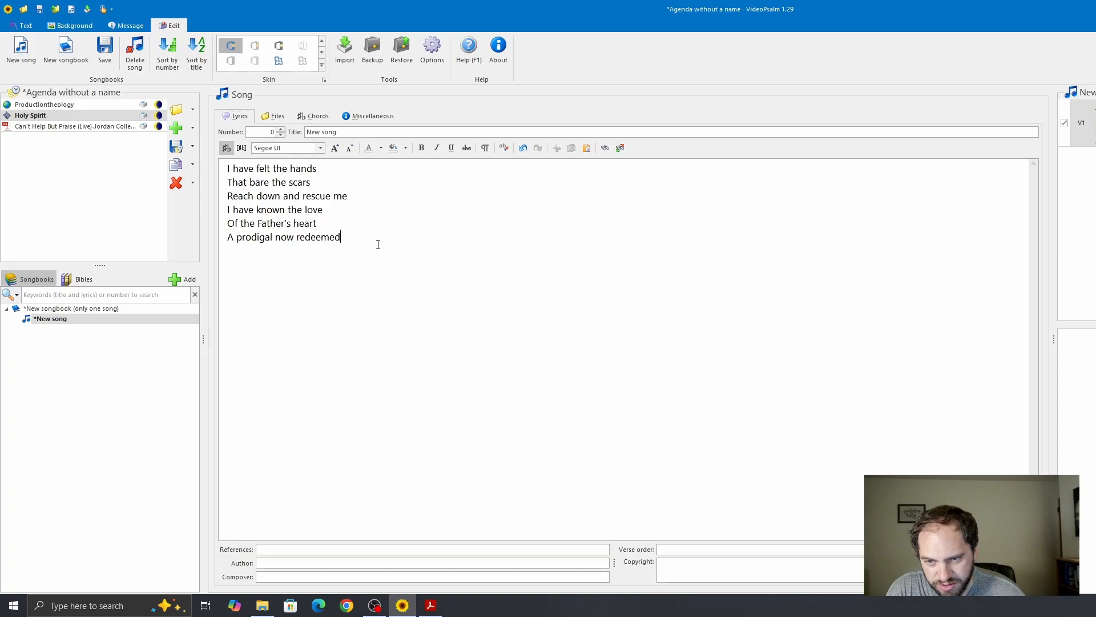
Step: Copy the pre-chorus from the lyrics PDF and paste it below the first verse, separated by a blank line
key("ctrl+a")
left_click(390, 239)
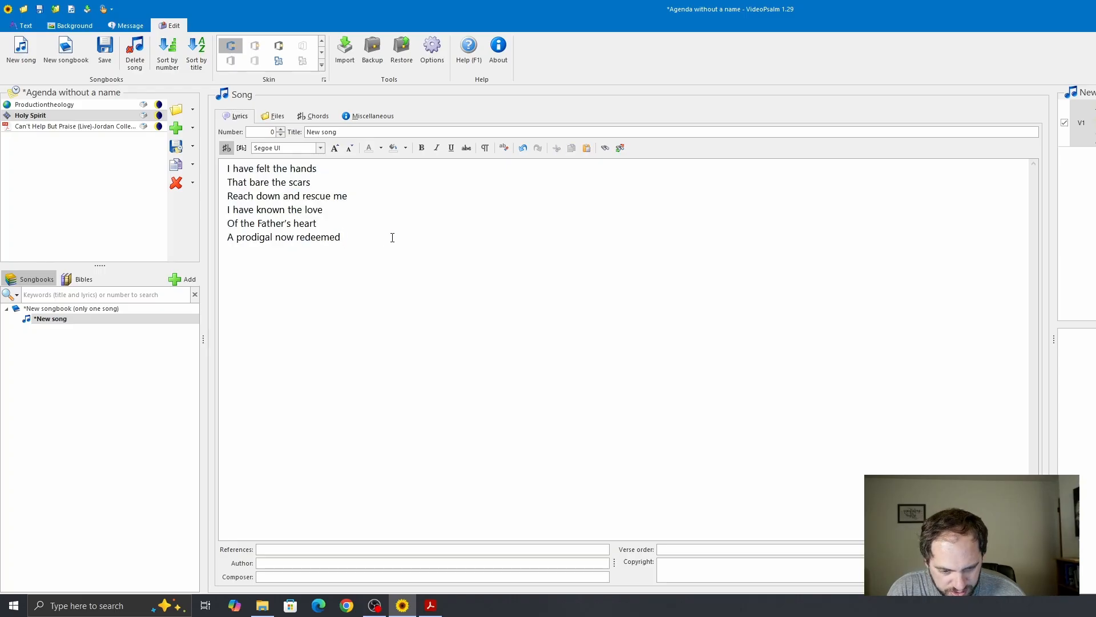
key("ctrl+Return")
key("Escape")
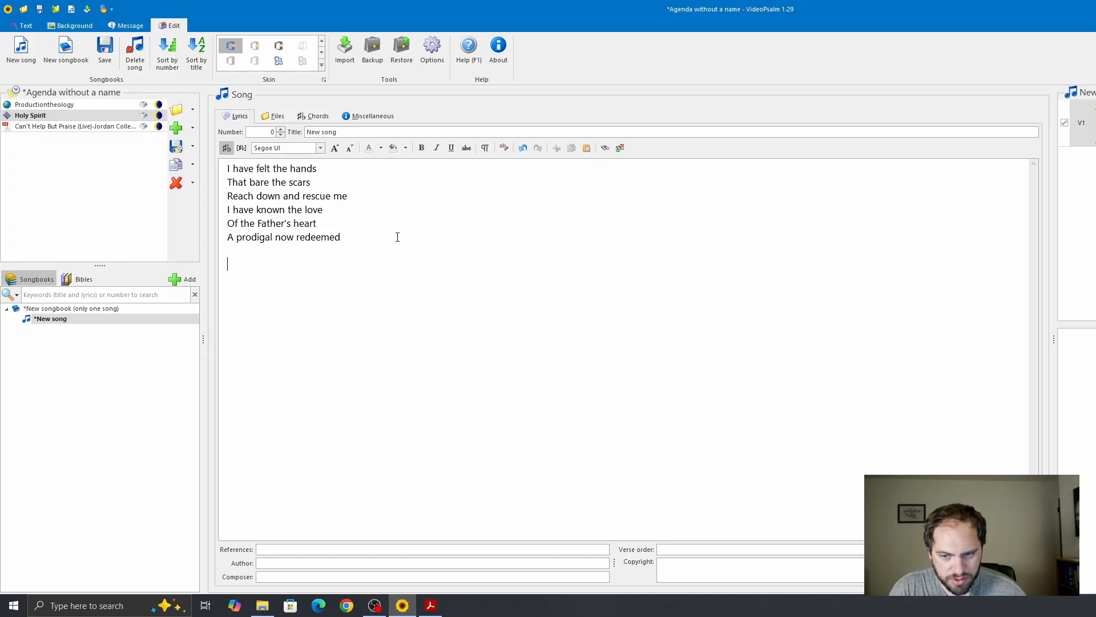
left_click(431, 605)
scroll(339, 502, "down", 3)
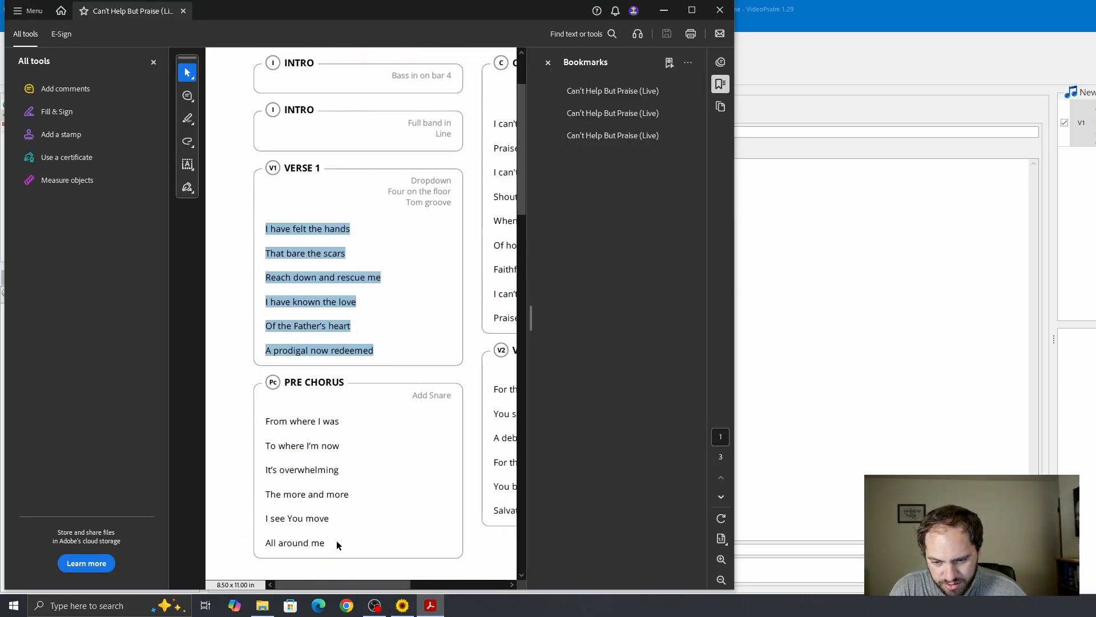
left_click_drag(337, 540, 255, 409)
key("ctrl+c")
left_click(852, 368)
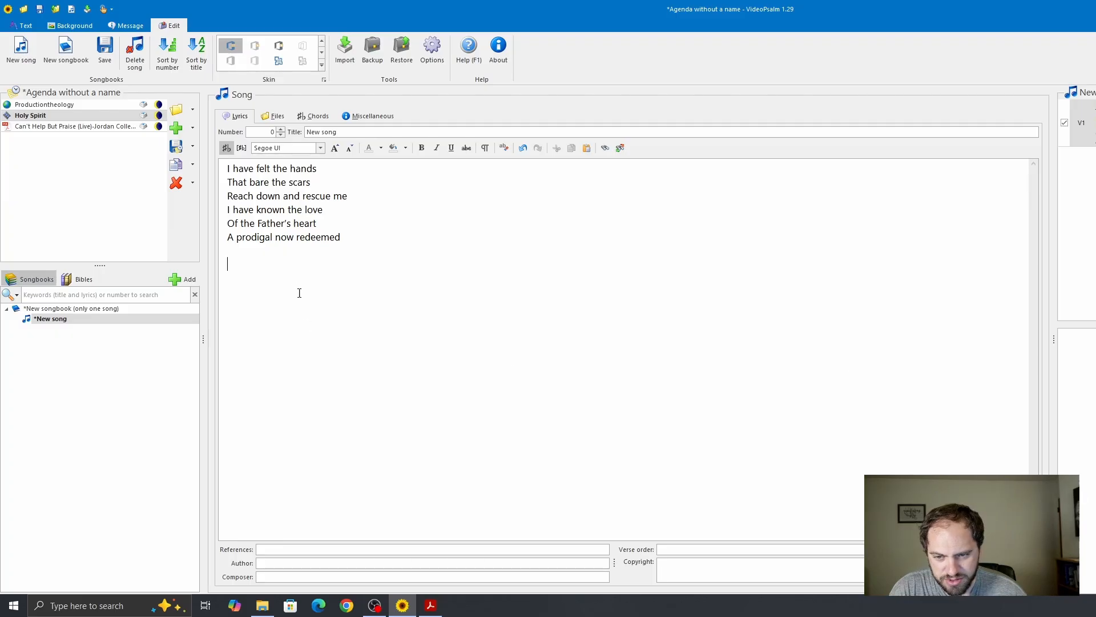
key("Return")
key("Return")
key("ctrl+v")
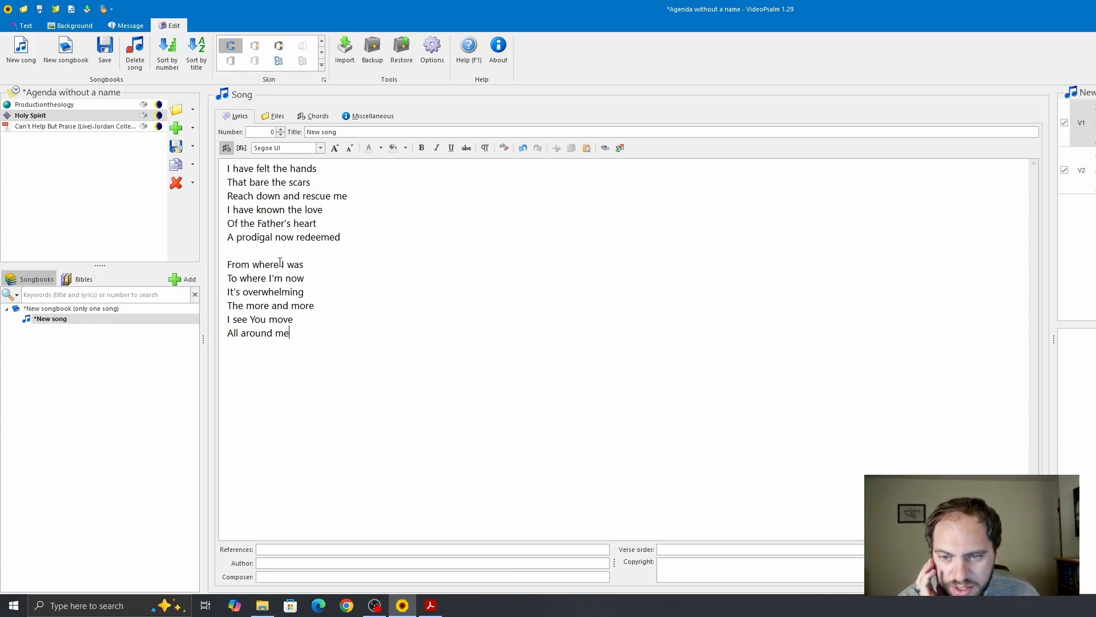
Step: Paste the chorus from the PDF's second page below the pre-chorus and split it after its first "Praise You Lord" line
left_click(431, 605)
scroll(376, 454, "down", 1)
scroll(375, 450, "up", 3)
scroll(376, 445, "down", 6)
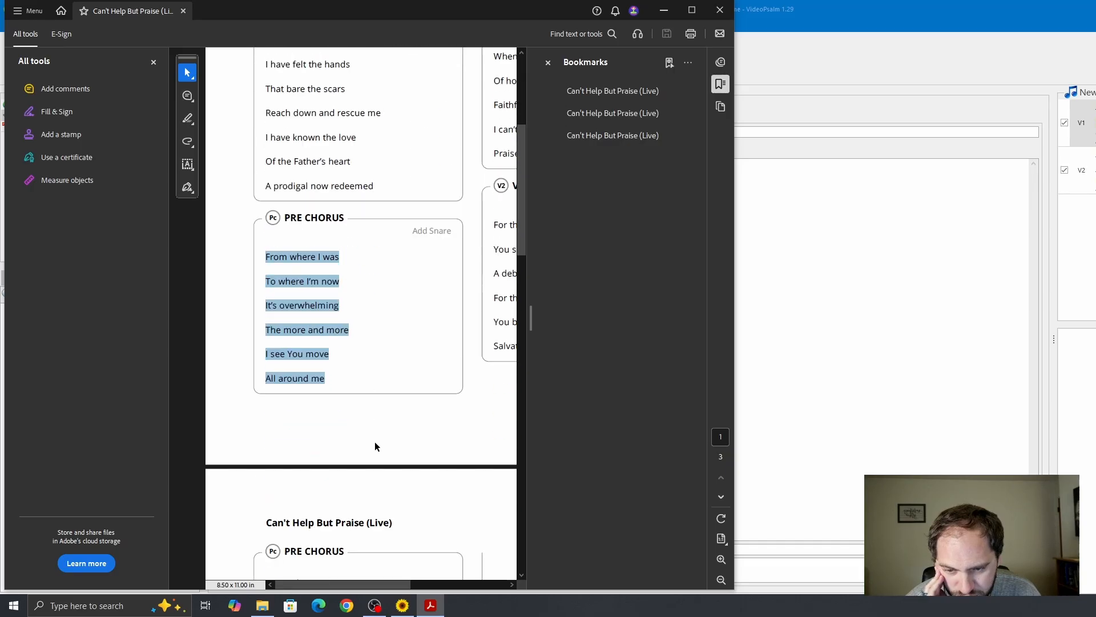
scroll(354, 467, "down", 5)
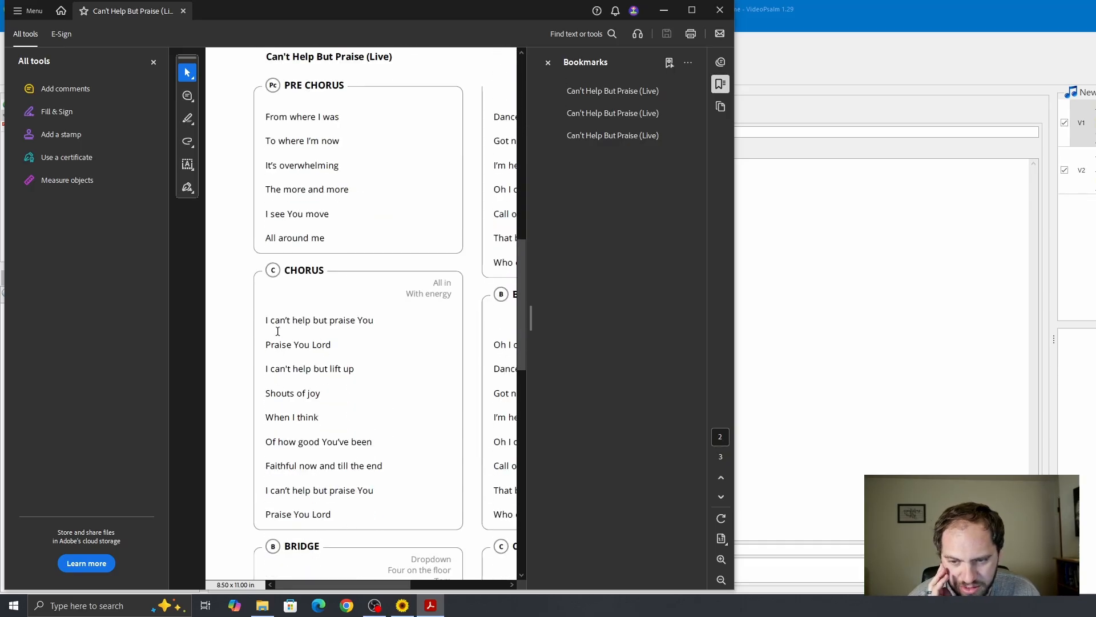
left_click_drag(265, 322, 335, 521)
key("ctrl+c")
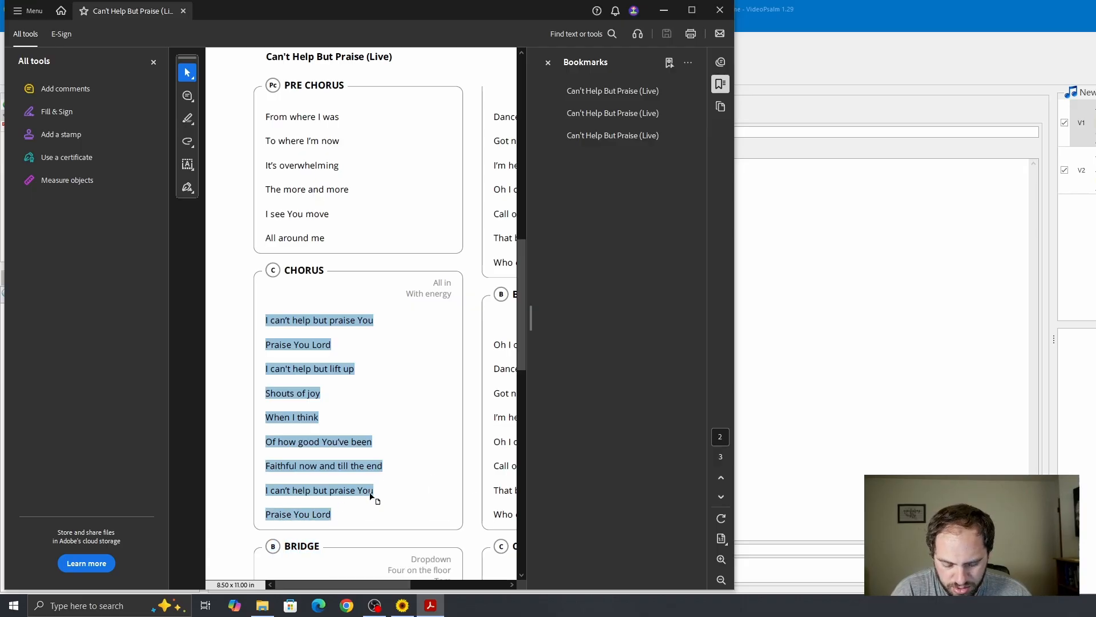
key("alt+Tab")
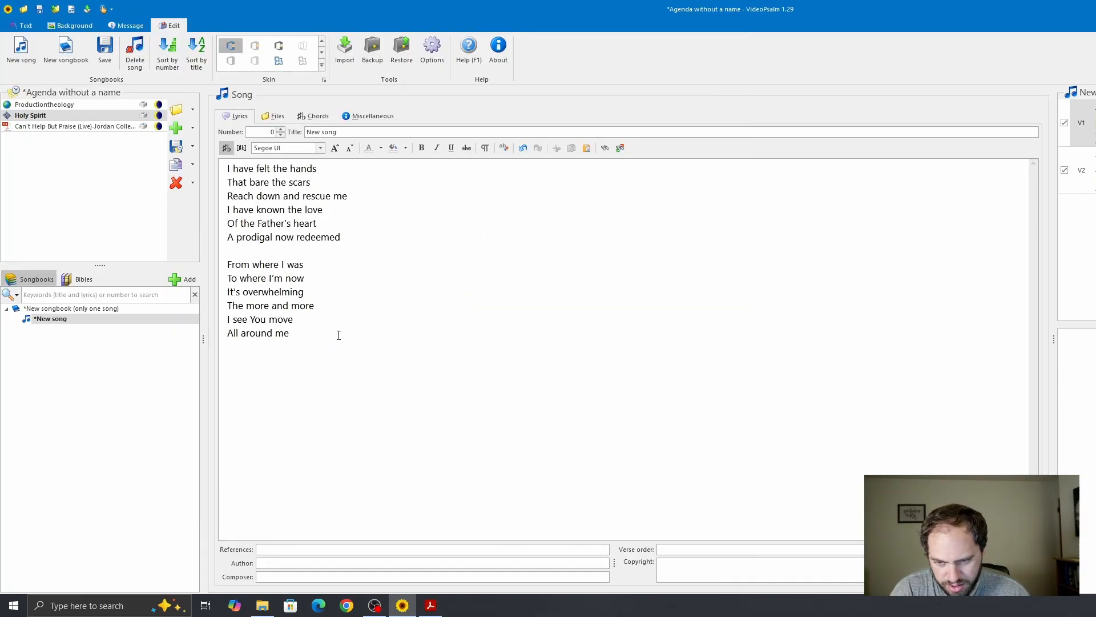
key("ctrl+v")
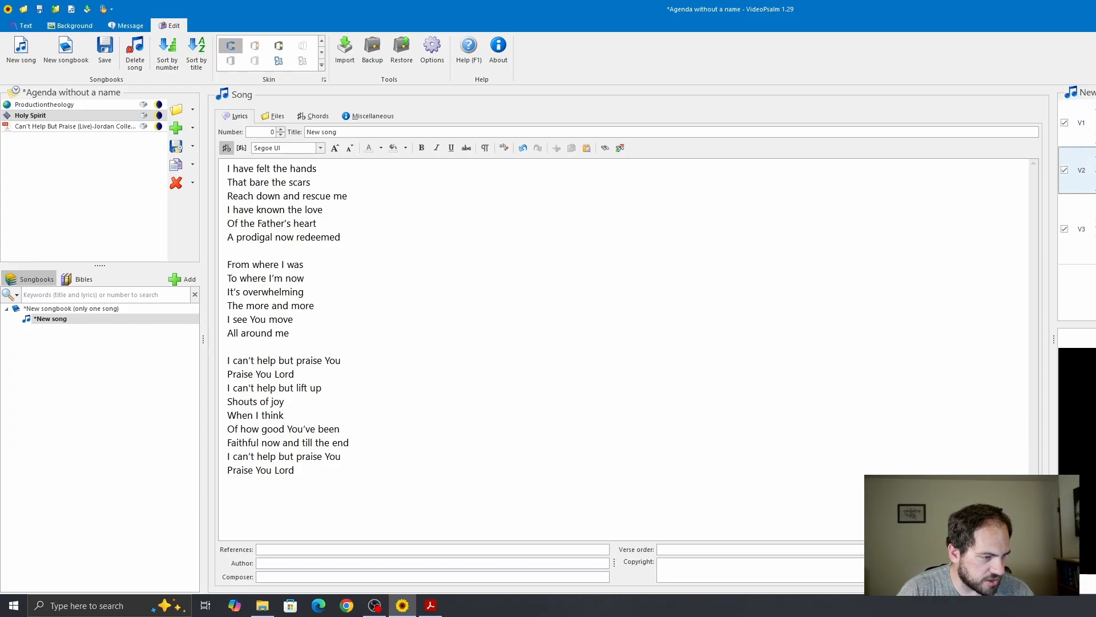
left_click(300, 372)
key("Return")
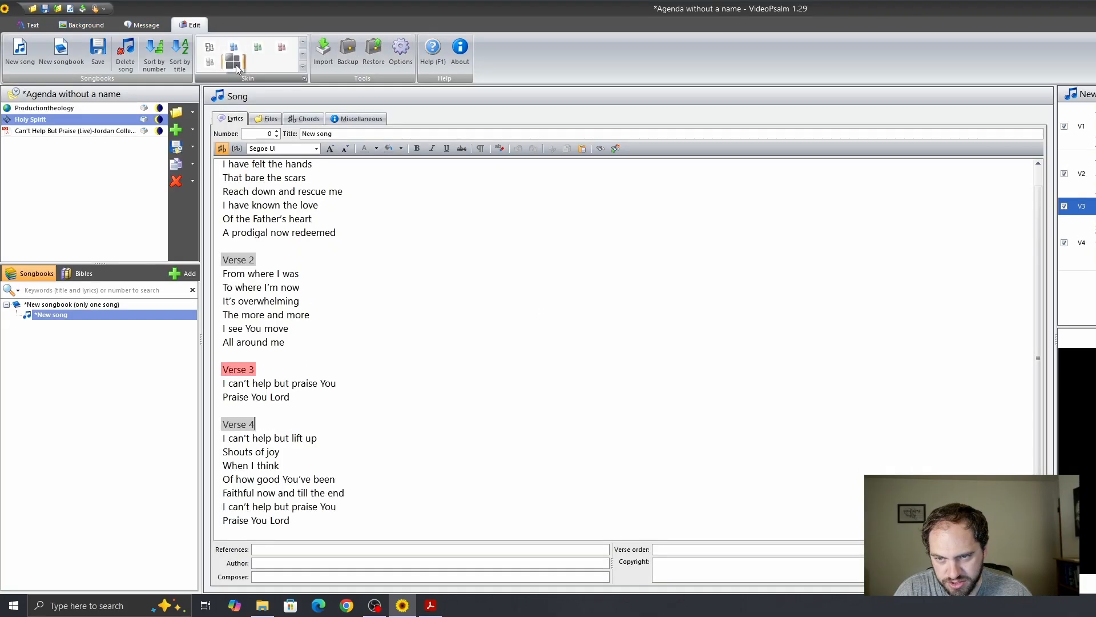
Step: Switch the program's skin back to a light, flat Office-style look
left_click(304, 43)
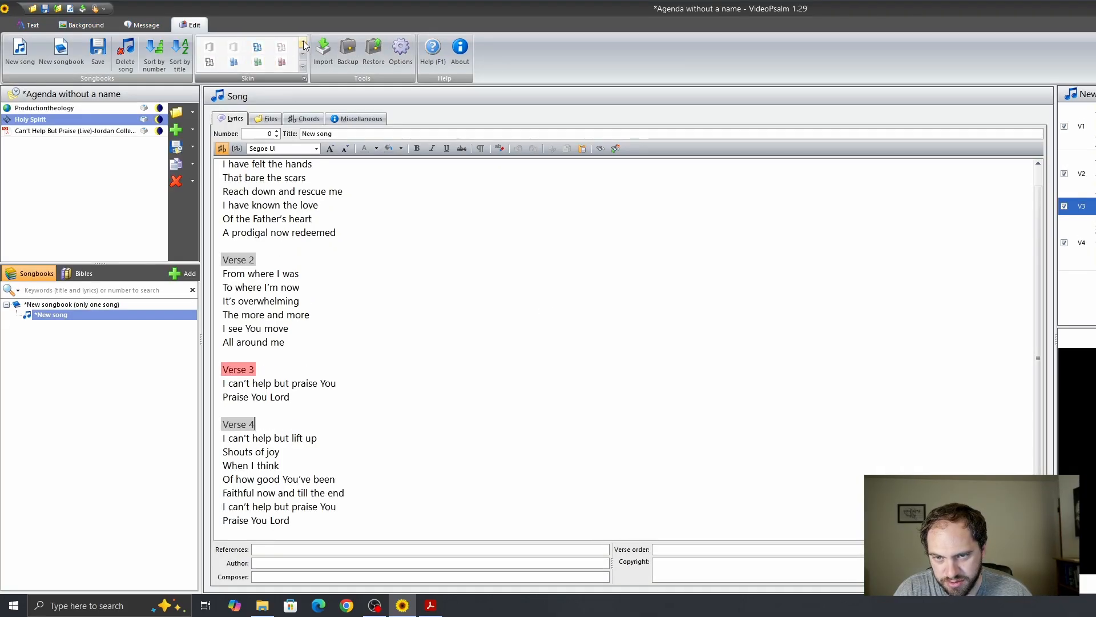
left_click(210, 49)
scroll(276, 403, "down", 1)
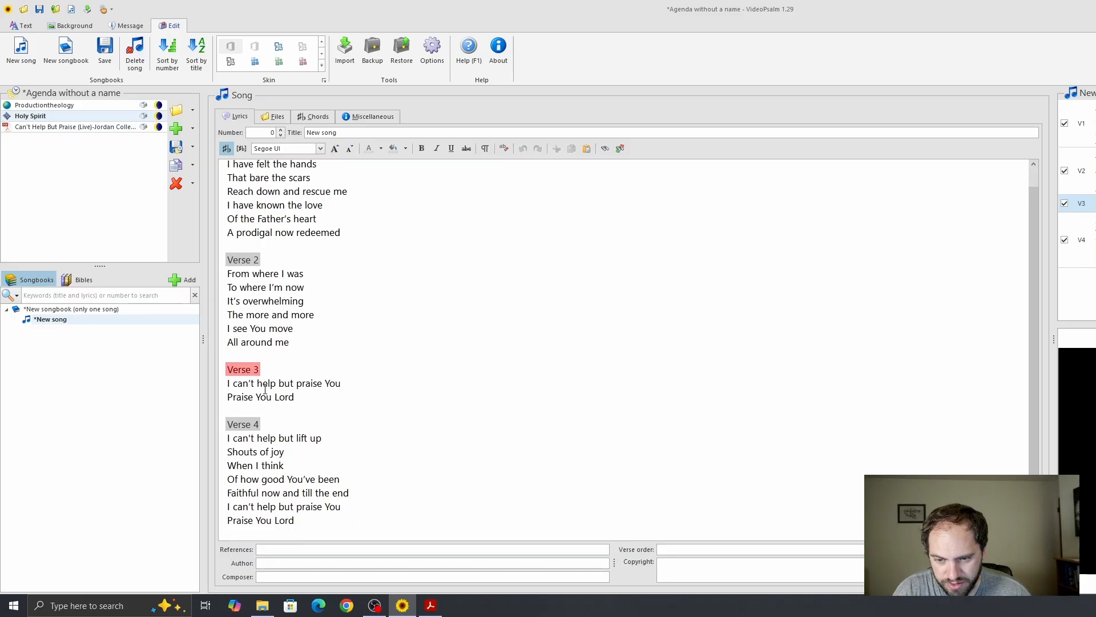
Step: Renumber the Verse 4 label in the lyrics as Verse 3
left_click(288, 368)
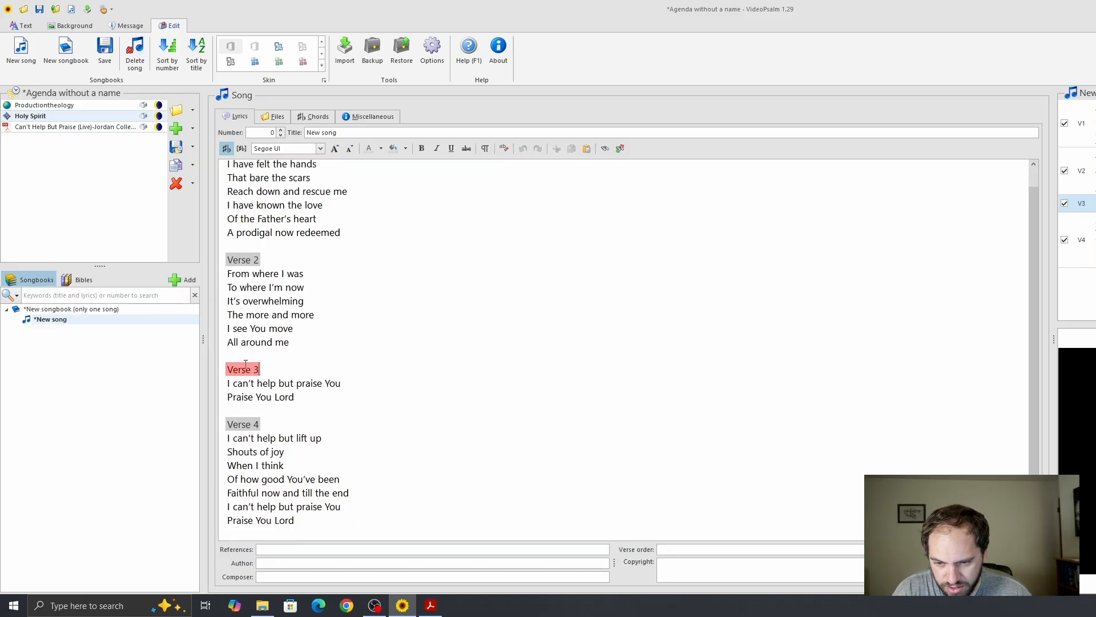
left_click(279, 427)
key("BackSpace")
type("3")
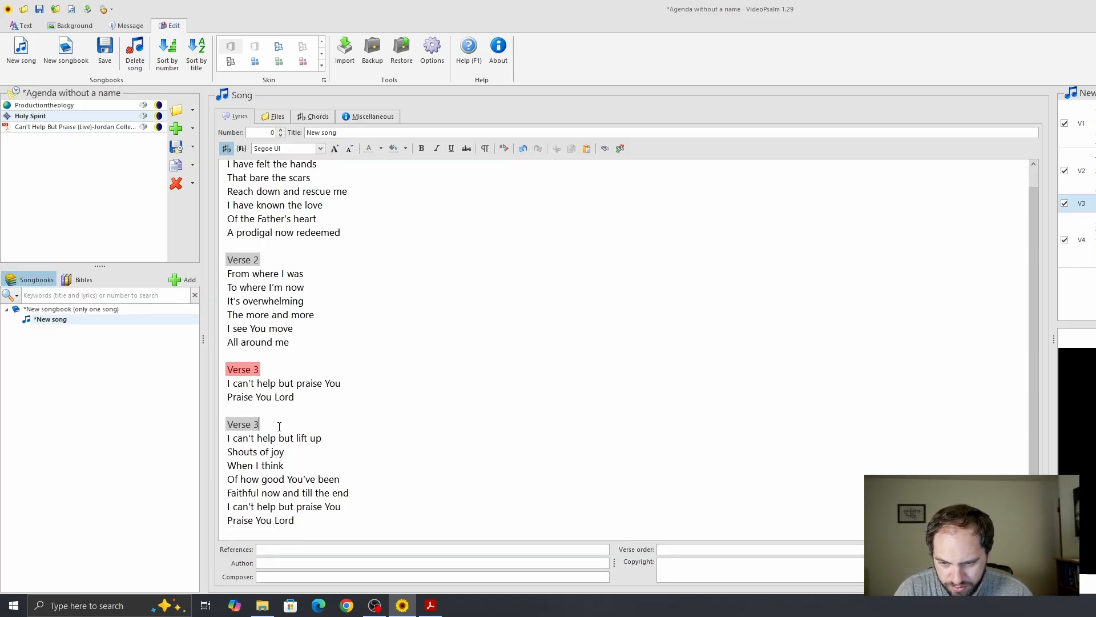
Step: Split the rest of the chorus with blank lines after "Shouts of joy", "Of how good You've been" and the last "I can't help but praise You"
left_click(362, 411)
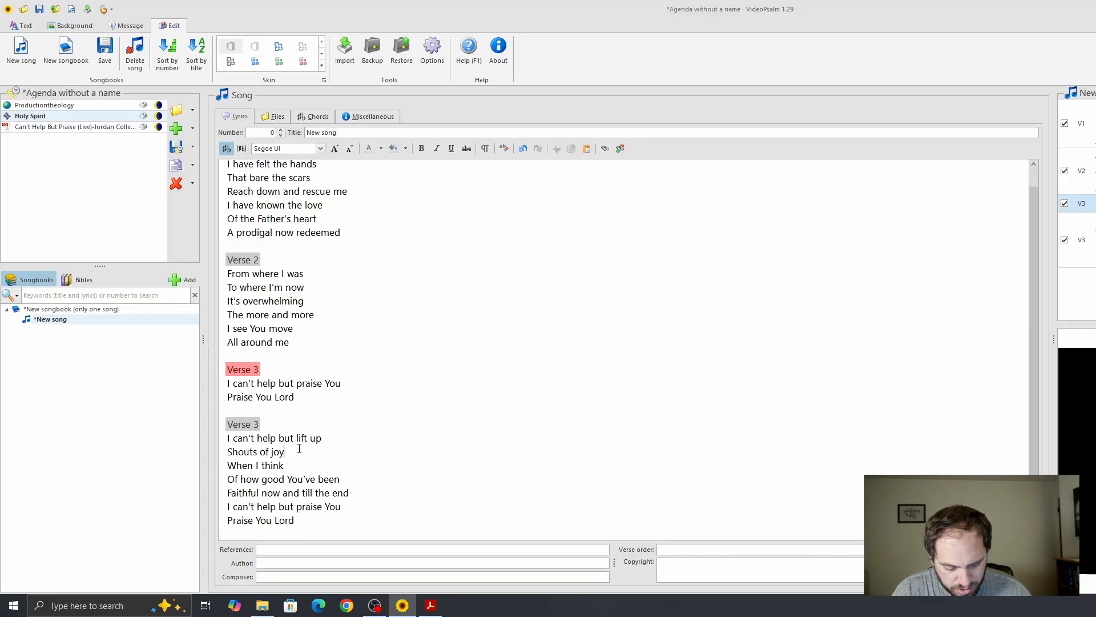
left_click(297, 451)
key("Return")
left_click(364, 479)
key("Return")
scroll(273, 440, "down", 1)
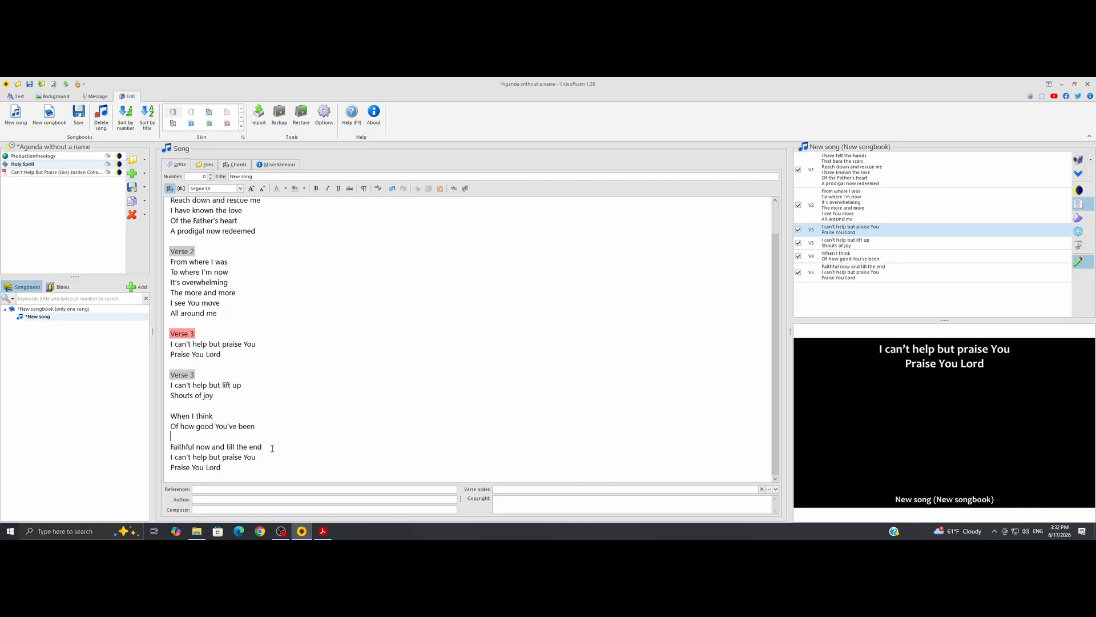
key("Return")
scroll(286, 443, "up", 3)
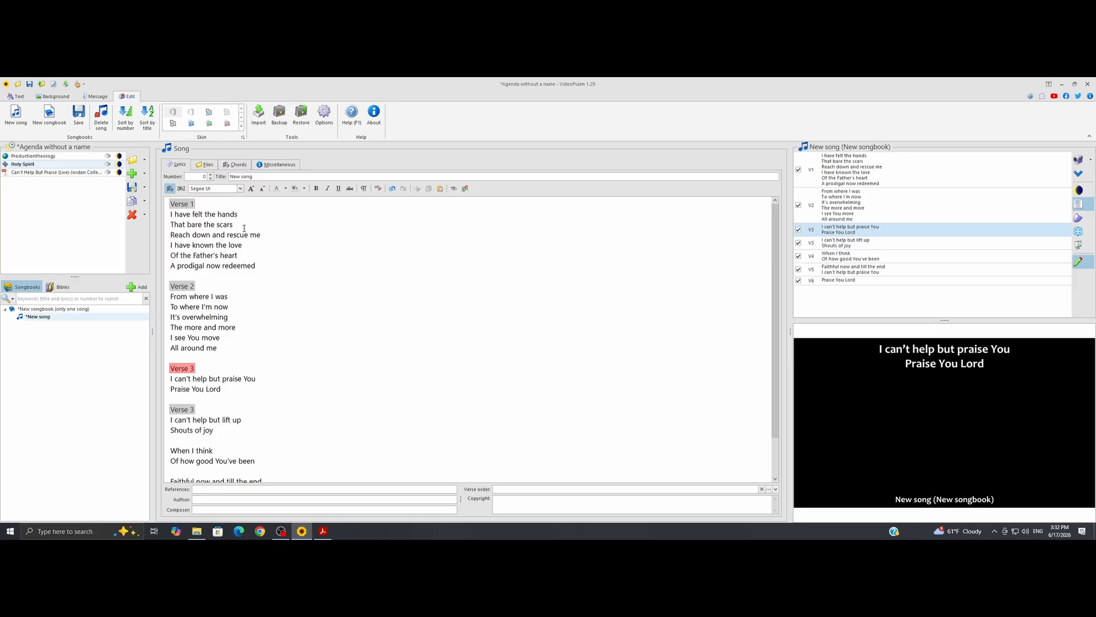
Step: Split the Verse 1 and Verse 2 lyrics into two-line blocks separated by blank lines
key("Return")
left_click(257, 255)
key("Return")
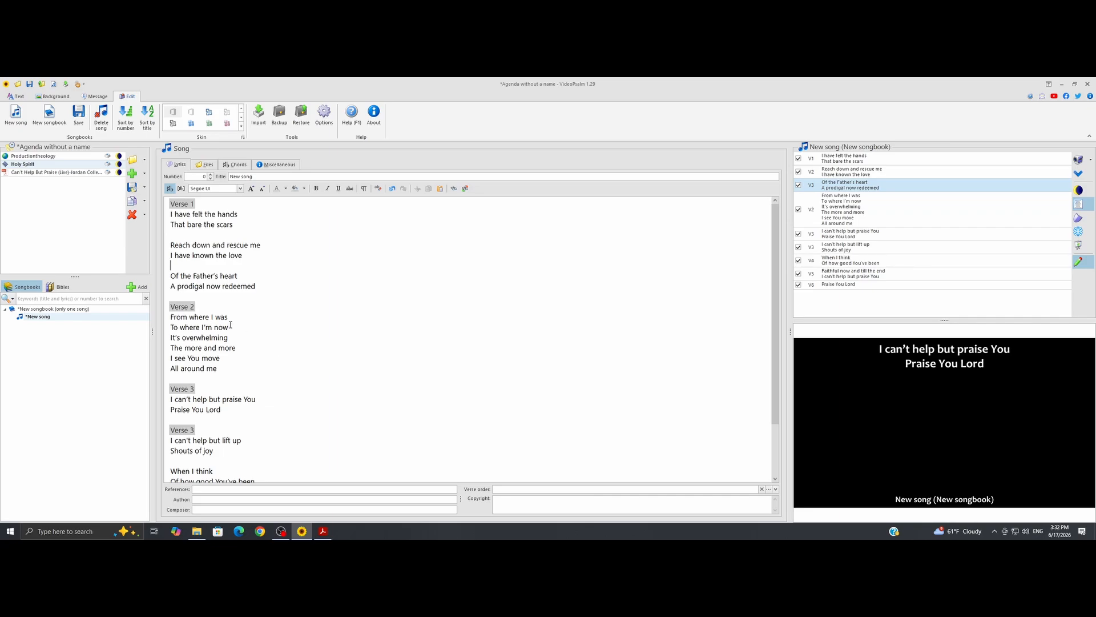
key("Return")
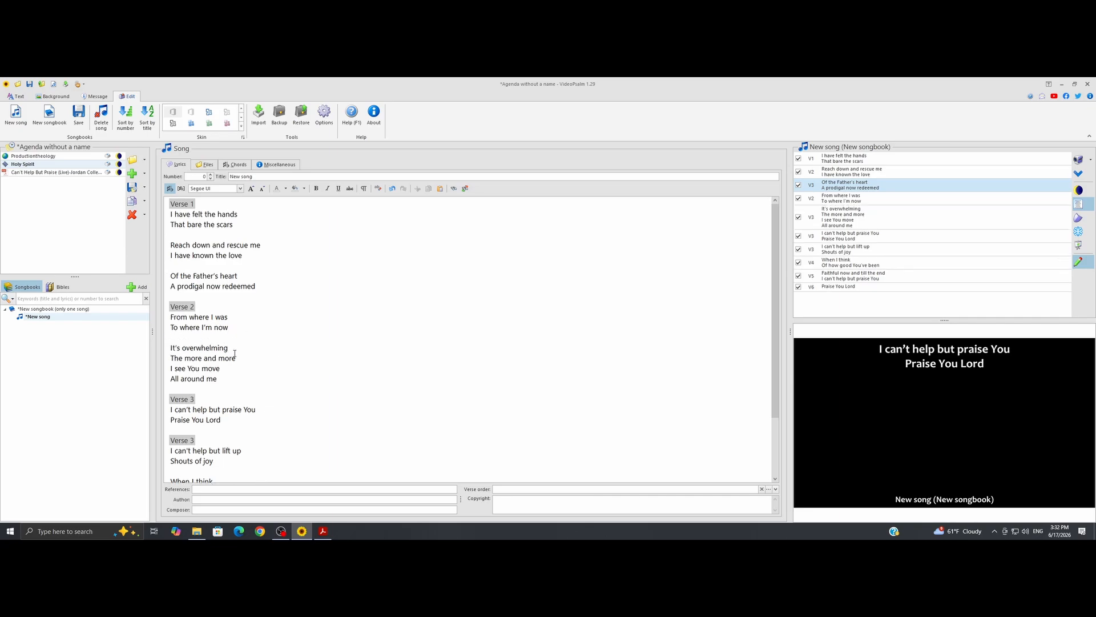
left_click(240, 359)
key("Return")
Step: Preview the song's slides one after another, starting from "I have felt the hands"
left_click(840, 158)
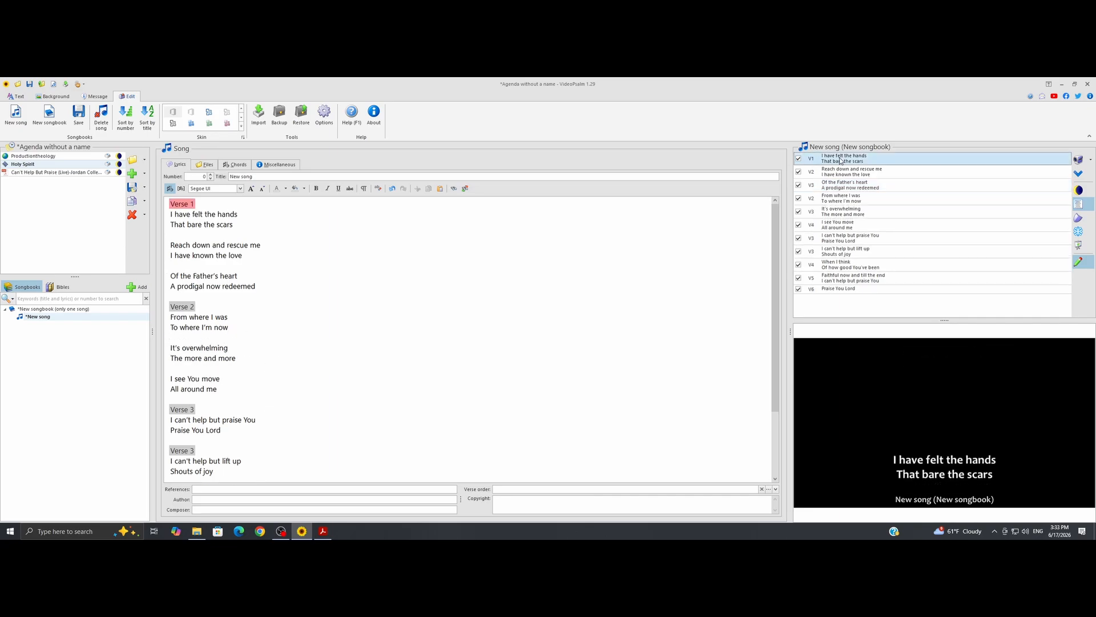
key("Down")
key("Down")
key("Down")
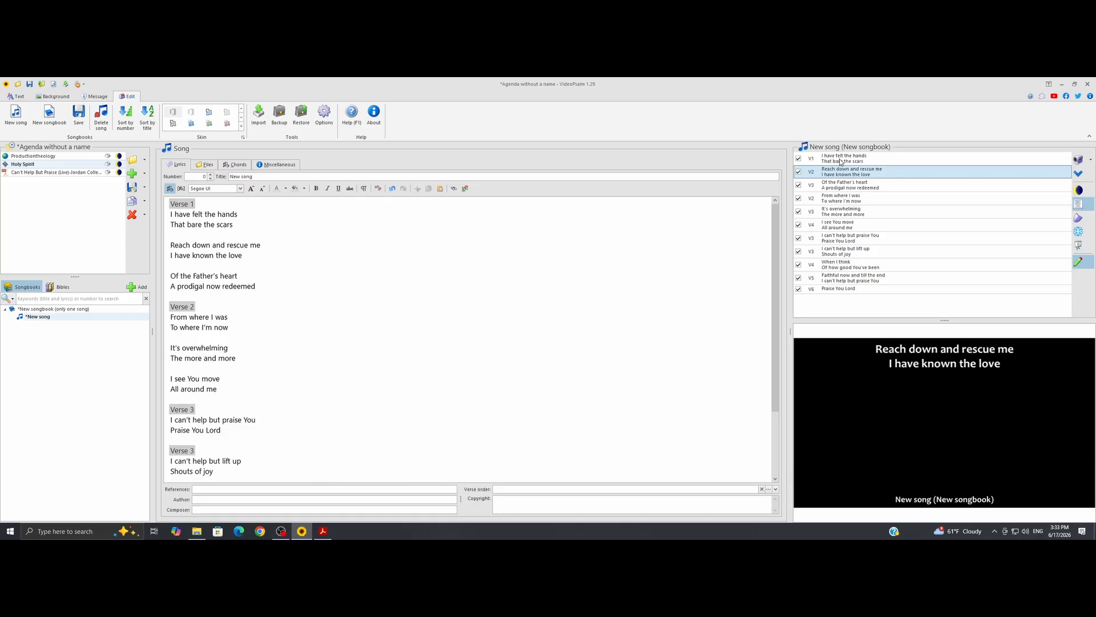
key("Down")
key("Down")
key("Down")
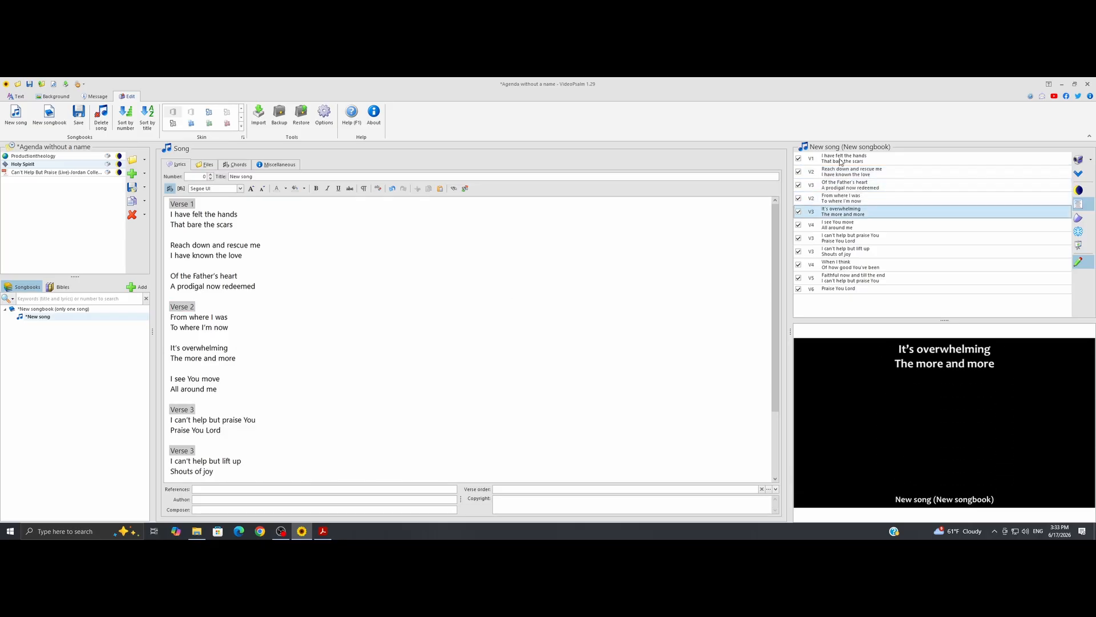
Step: Continue previewing the song's remaining slides through the final "Praise You Lord" slide
key("Down")
key("Down")
key("Down")
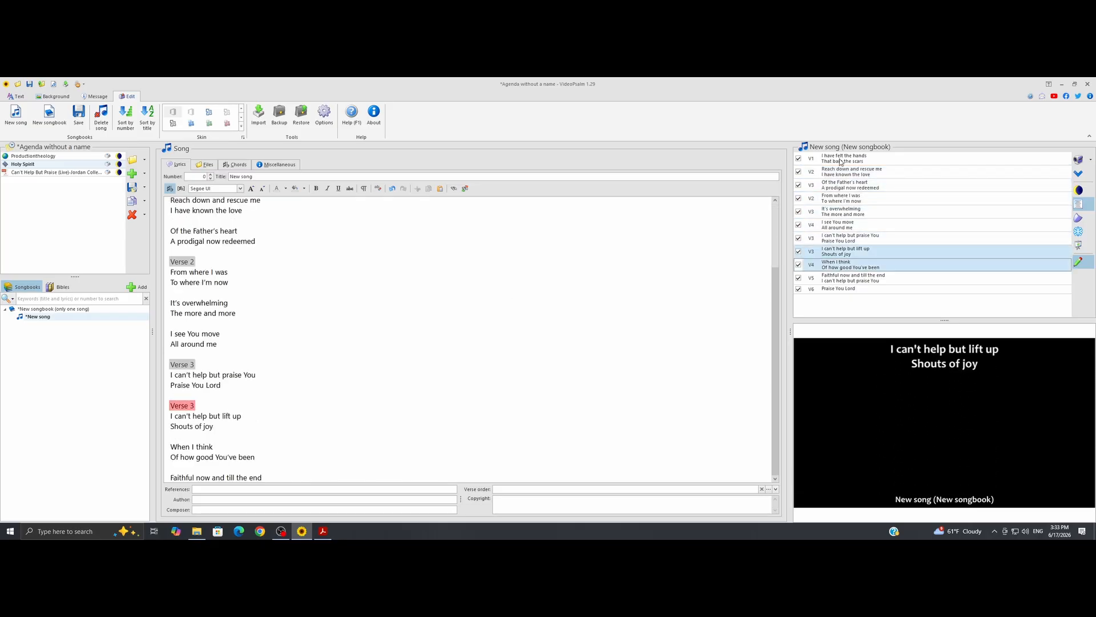
key("Down")
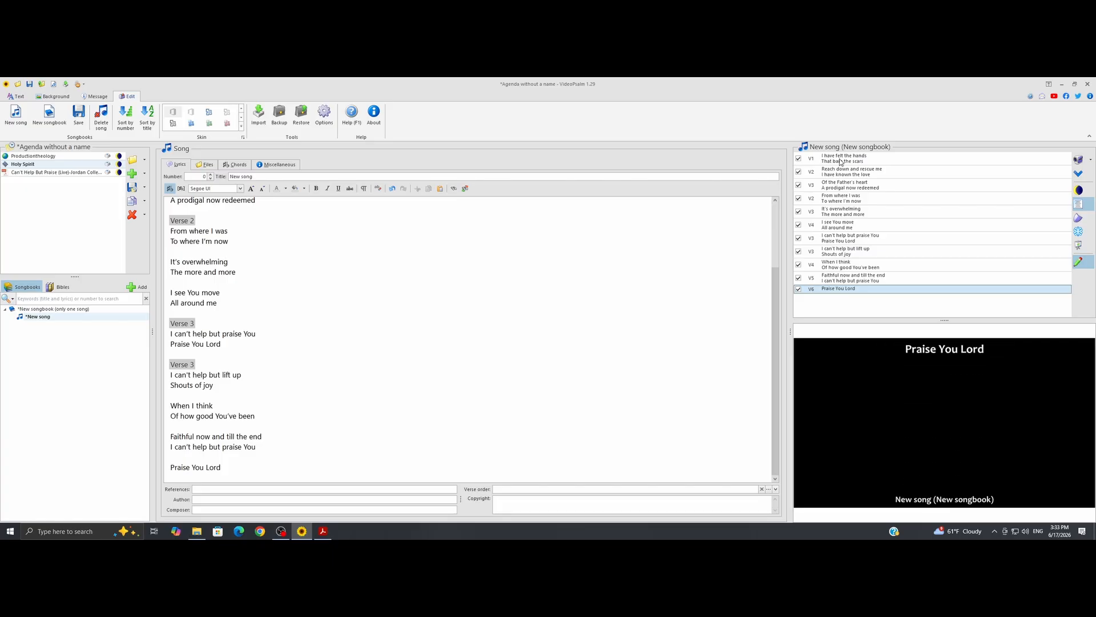
Step: Try hiding the "I see You move" slide while stepping through the song from its first slide, and show it again
left_click(842, 227)
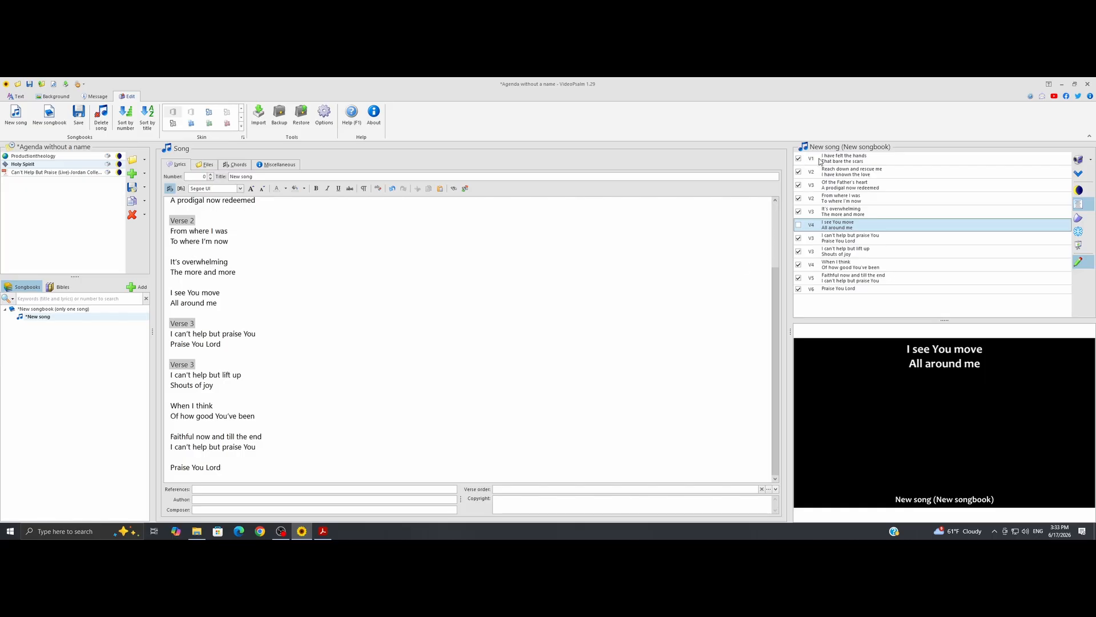
left_click(819, 159)
key("Down")
key("Down")
key("Down")
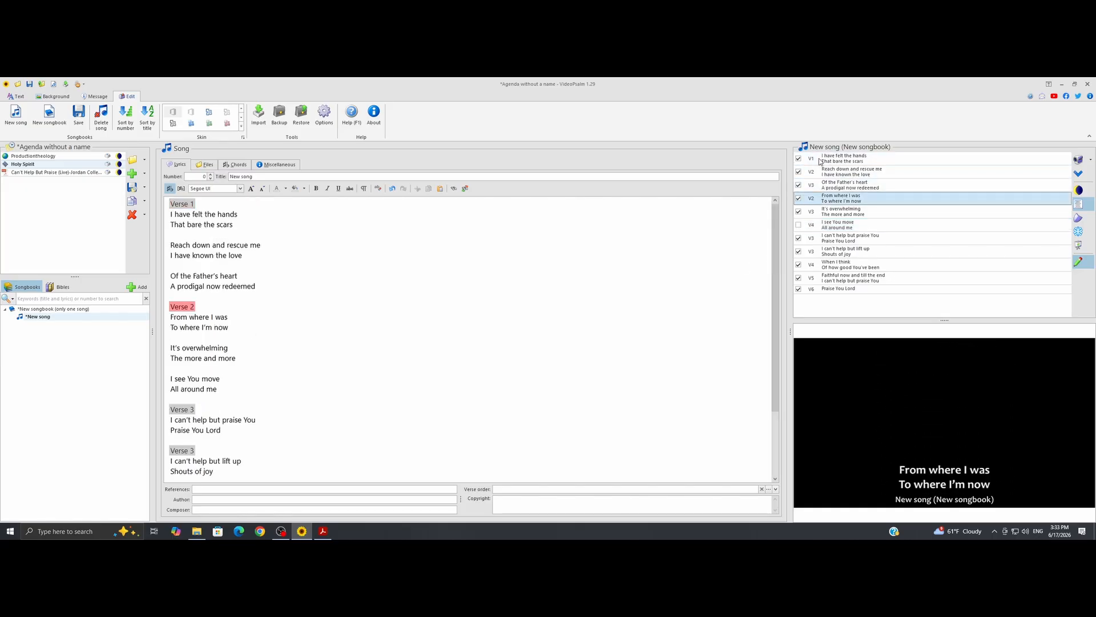
key("Down")
key("Down")
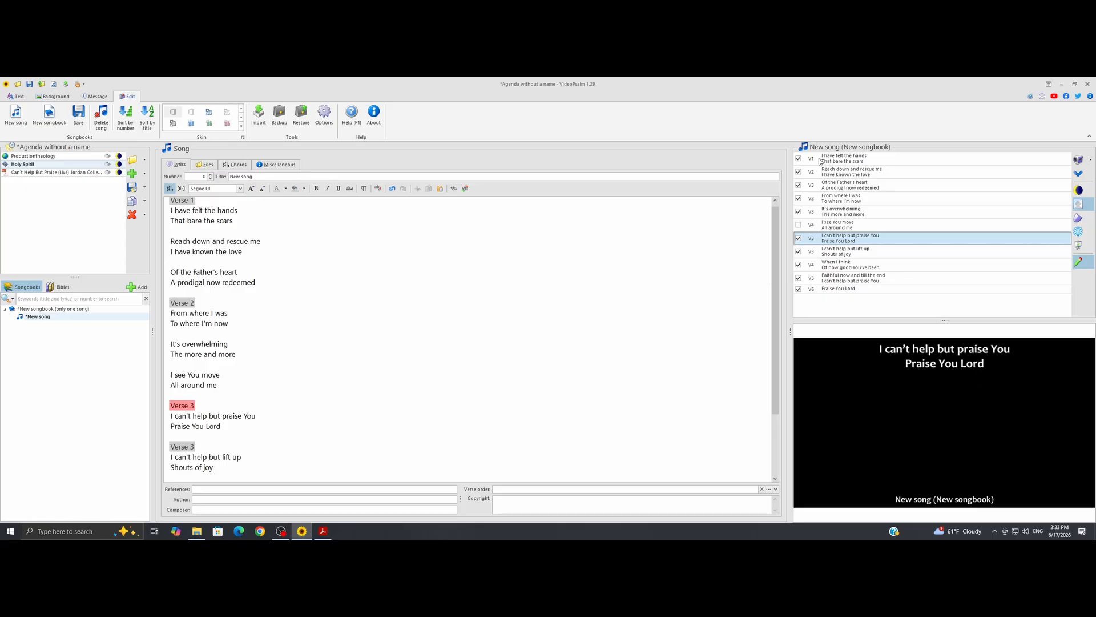
key("Up")
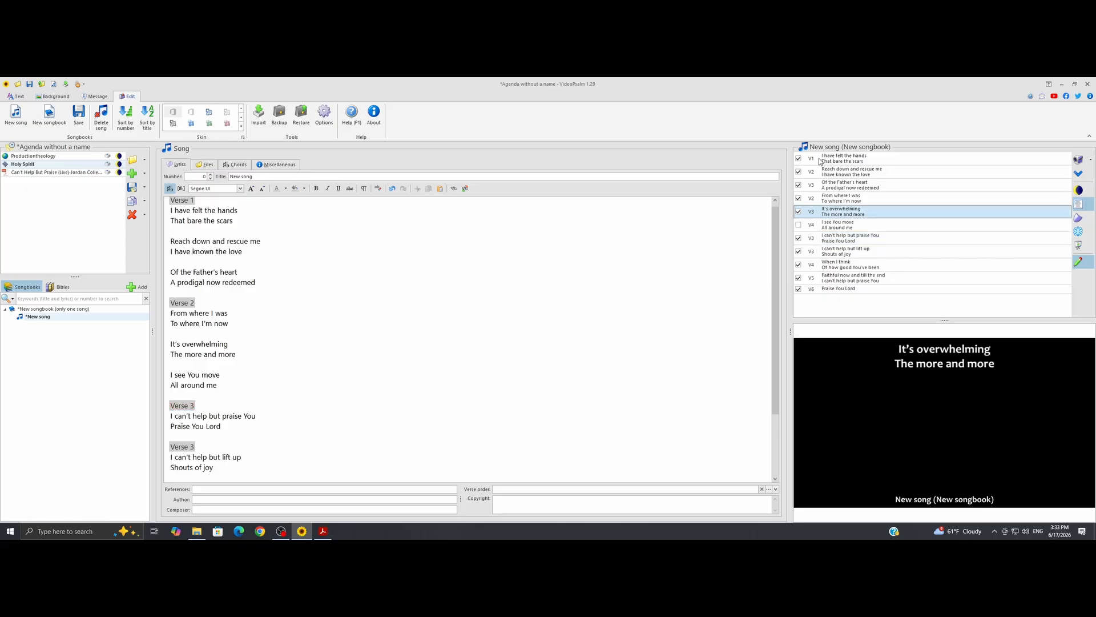
left_click(798, 225)
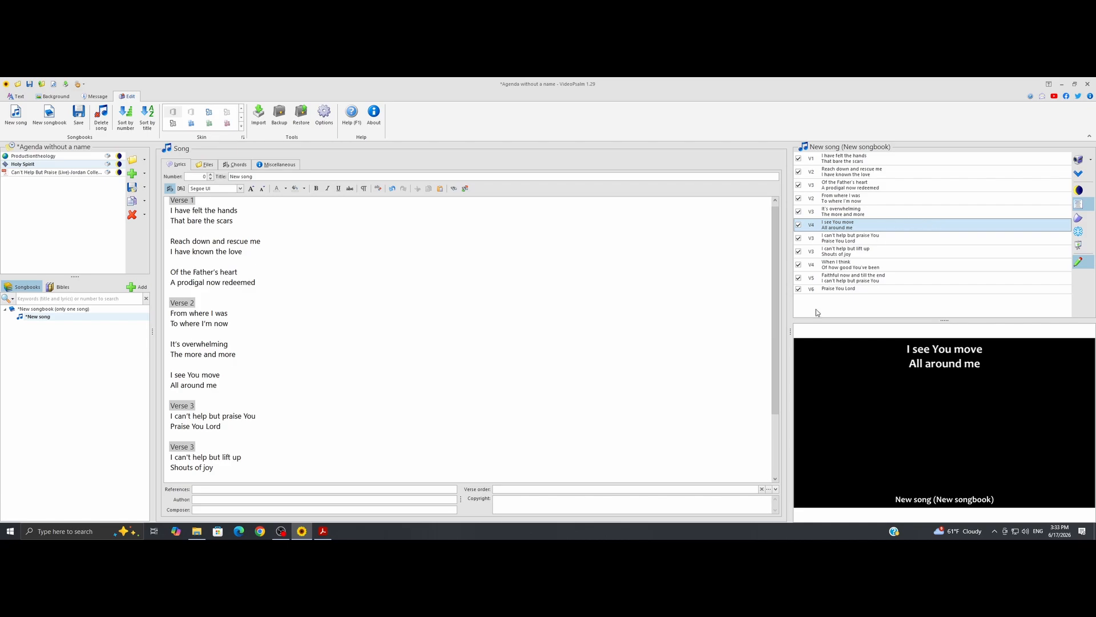
Step: Start a custom verse order for the song with its first three slides, V1 V2 V3
left_click(776, 489)
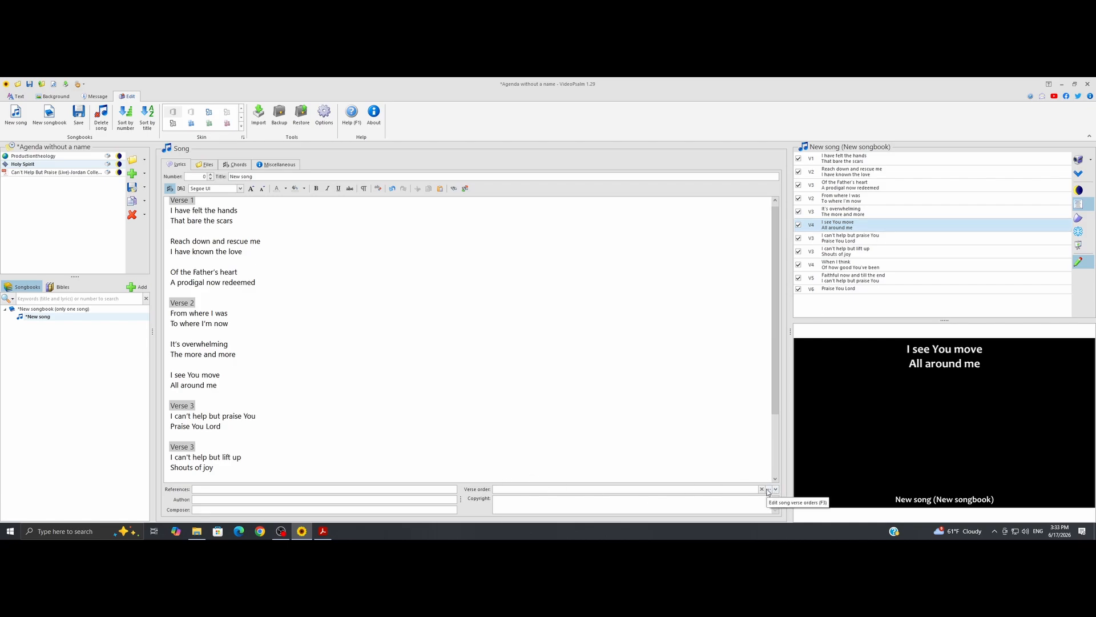
left_click(769, 490)
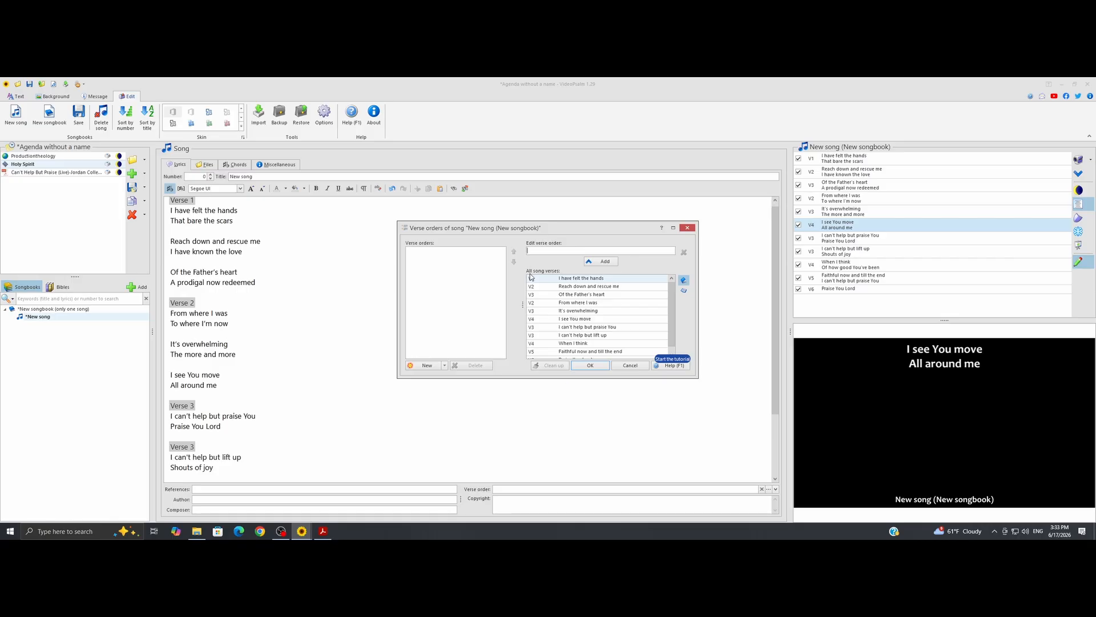
scroll(559, 305, "down", 1)
scroll(559, 304, "up", 1)
left_click(570, 288, "ctrl")
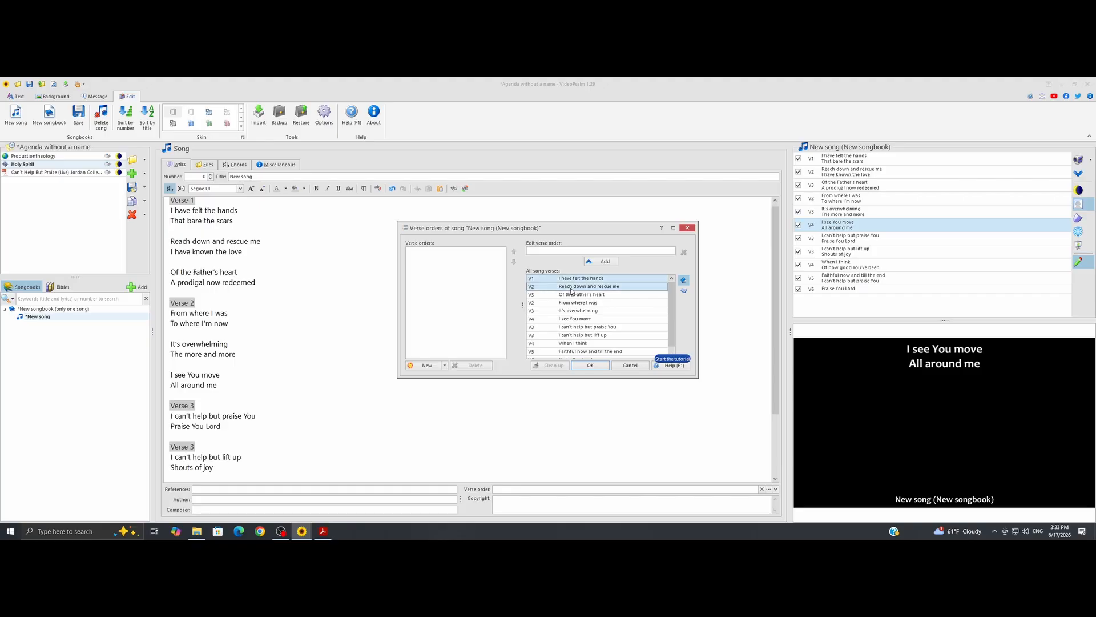
left_click(567, 294, "ctrl")
right_click(569, 295)
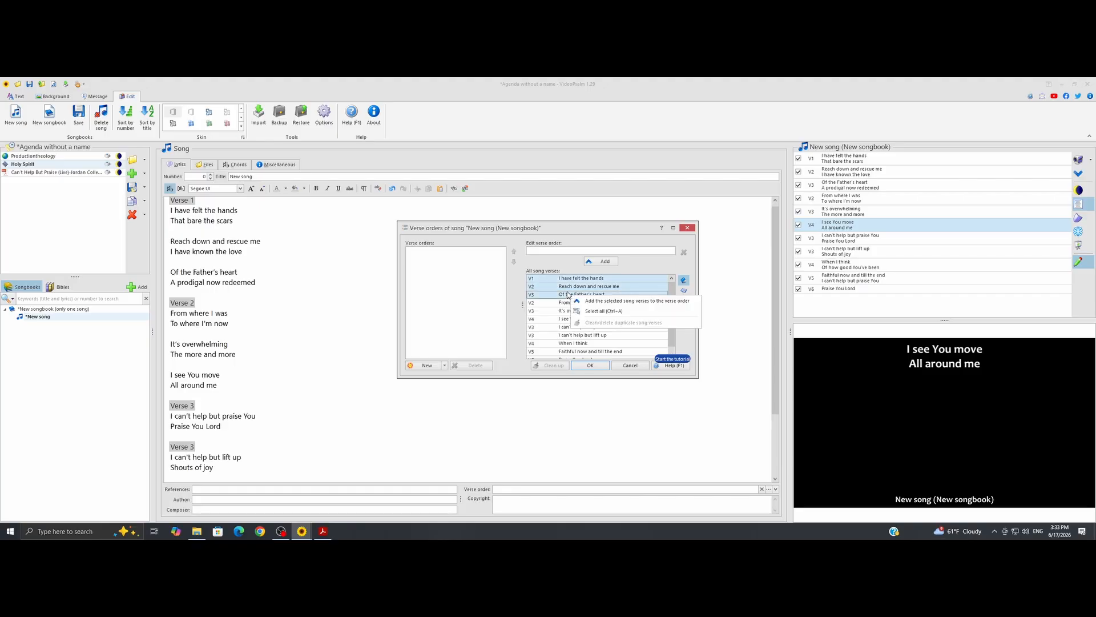
left_click(622, 301)
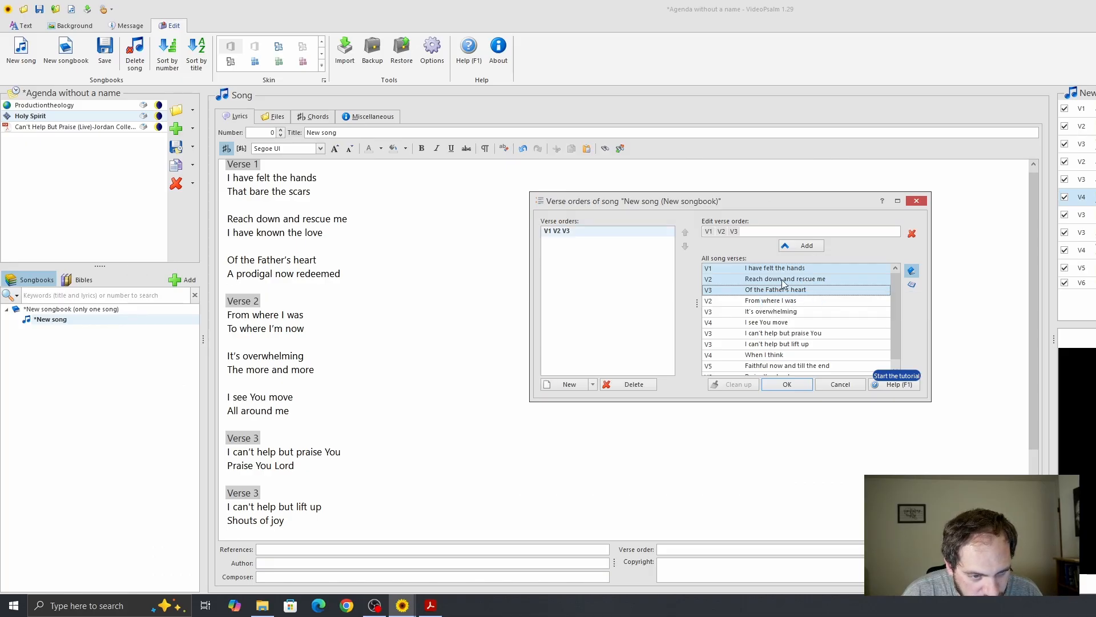
Step: Append V2 V3 V4, from "From where I was" to "I see You move", and a repeat of V1 V2 V3 to the verse order
left_click(775, 301)
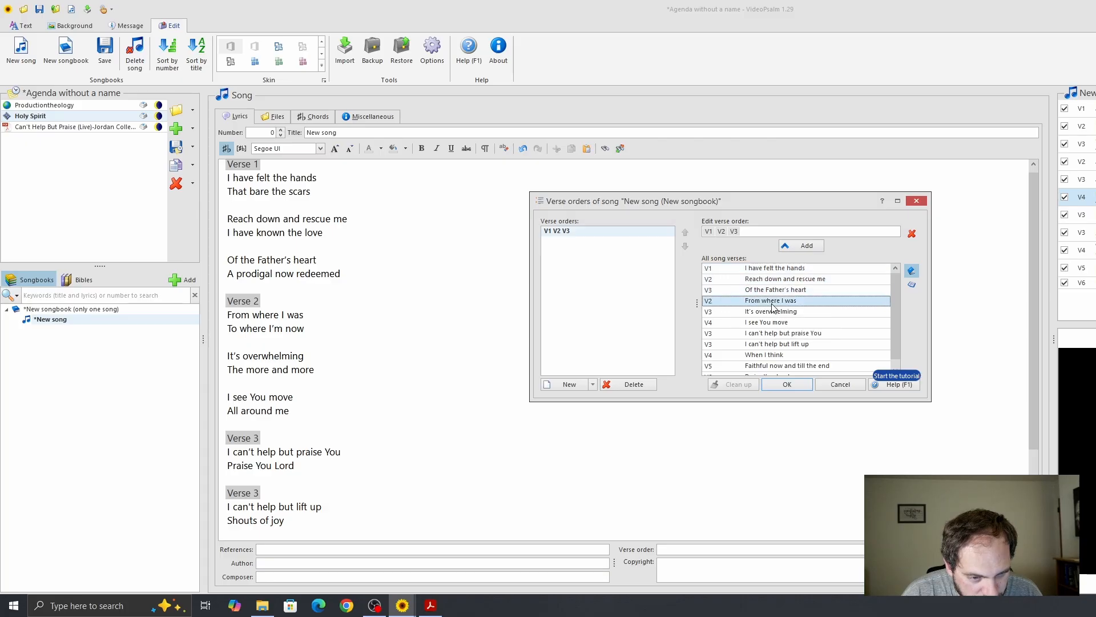
left_click(775, 322, "shift")
left_click(791, 246)
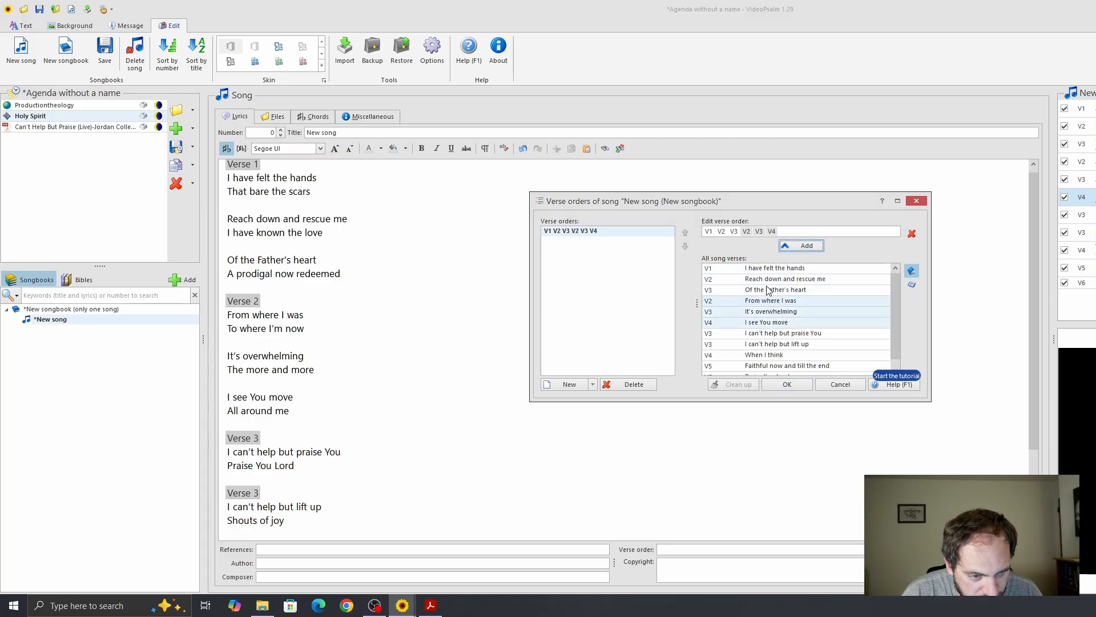
left_click(771, 290)
left_click(772, 280, "shift")
left_click(772, 269, "shift")
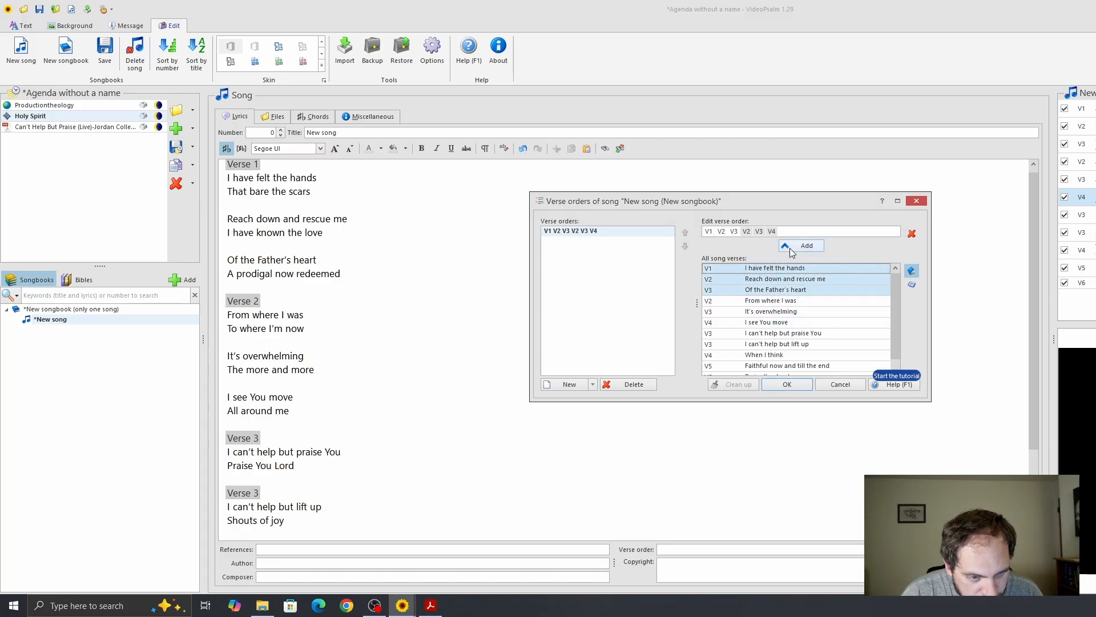
left_click(791, 247)
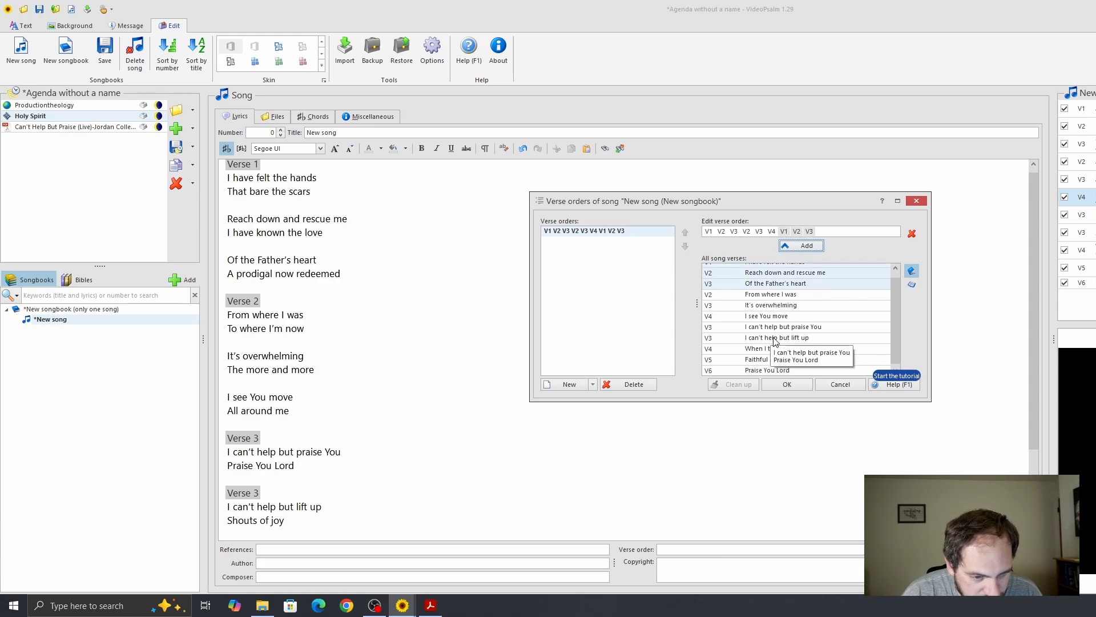
Step: Append the last three slides, V4 V5 V6 from "When I think" to "Praise You Lord", and accept the verse order
scroll(772, 336, "down", 1)
left_click_drag(775, 352, 774, 372)
left_click(793, 247)
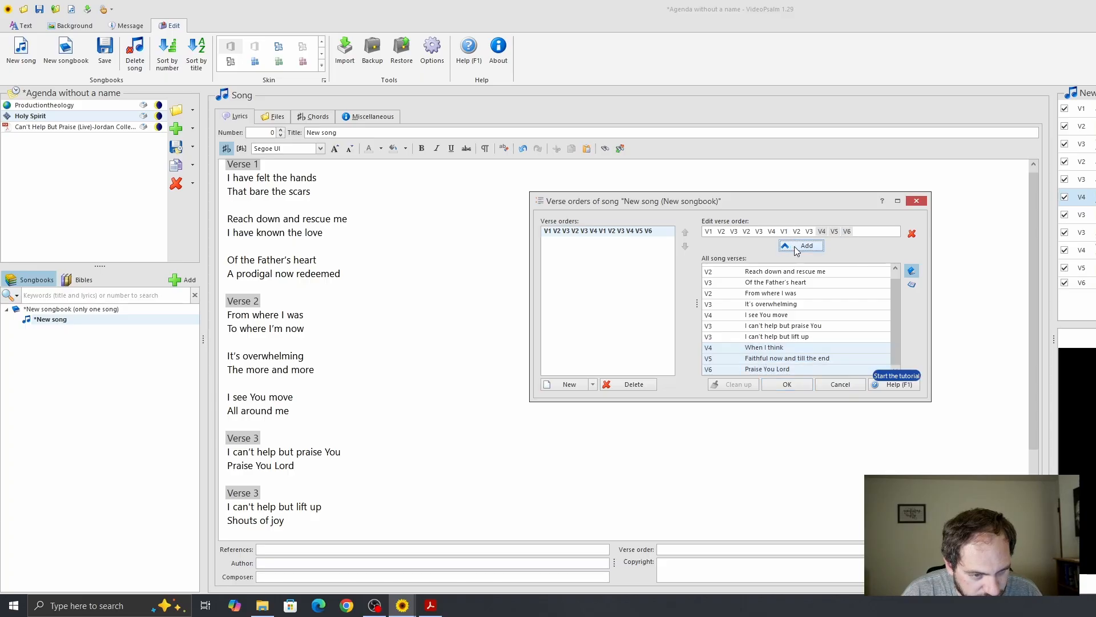
left_click(787, 387)
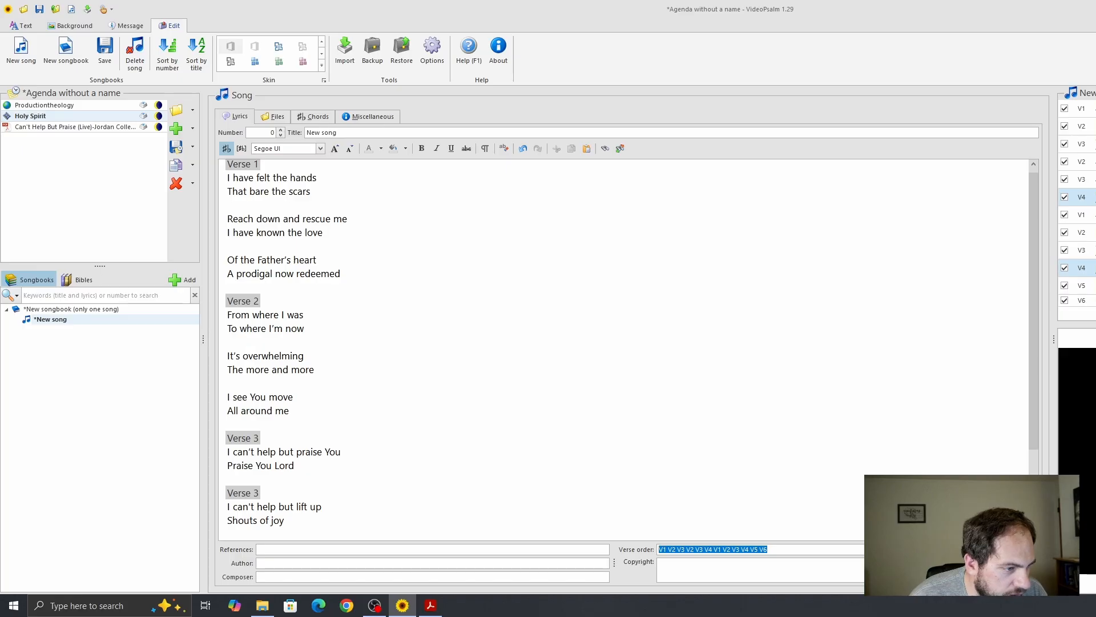
Step: Preview the slides in the custom verse order from first to last and return to the first slide
left_click(1091, 108)
key("Down")
key("Down")
key("Down")
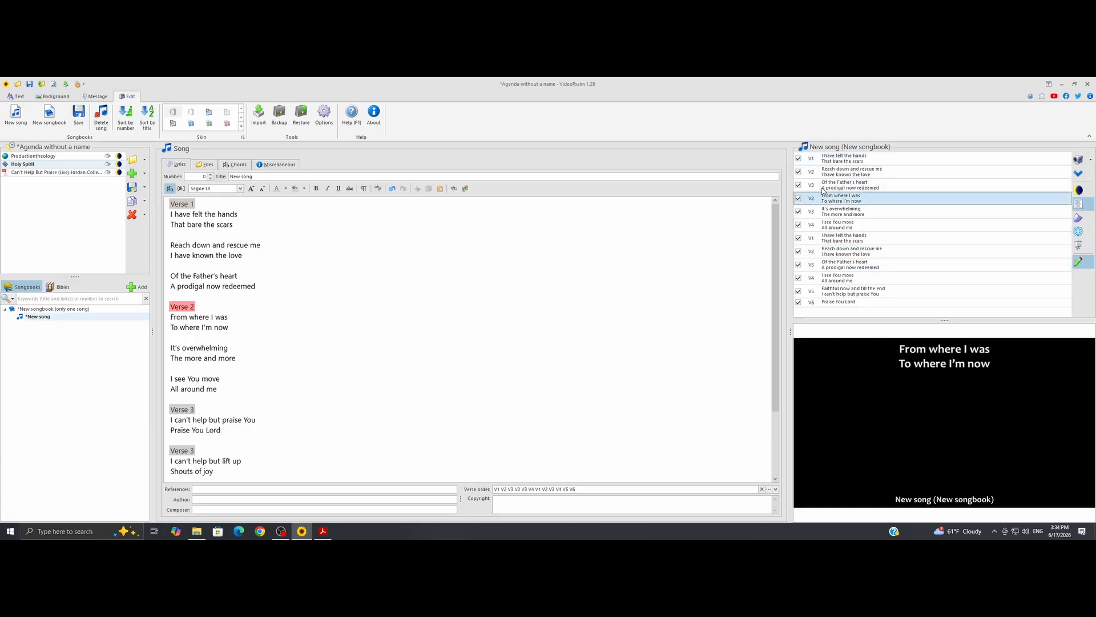
key("Down")
key("Down")
key("Down")
key("Down")
key("Down")
key("Down")
key("Down")
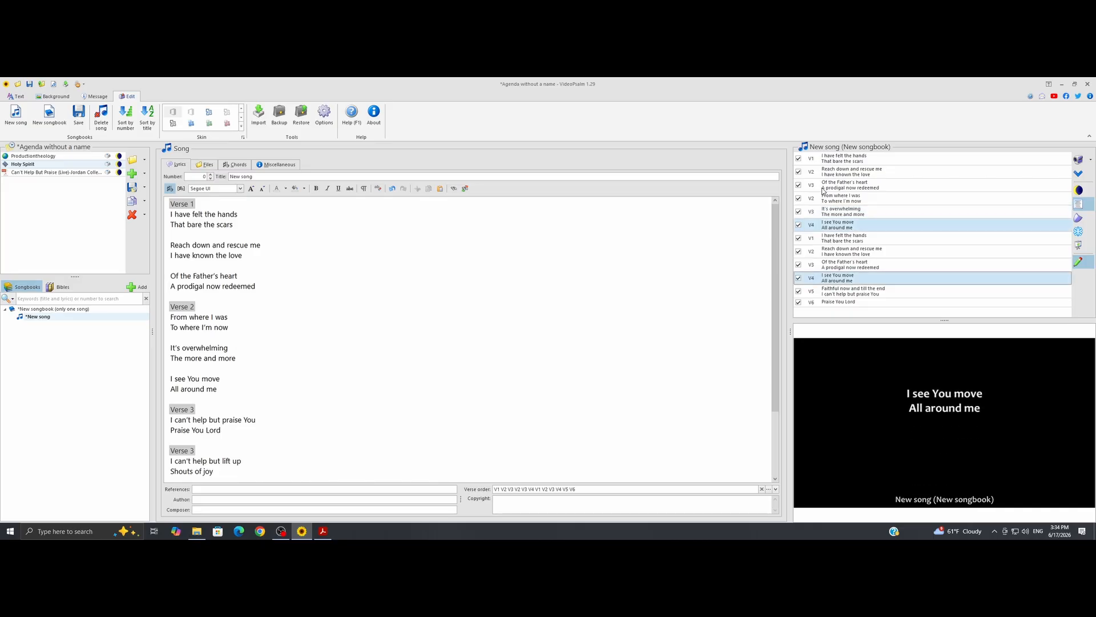
key("Down")
key("Down")
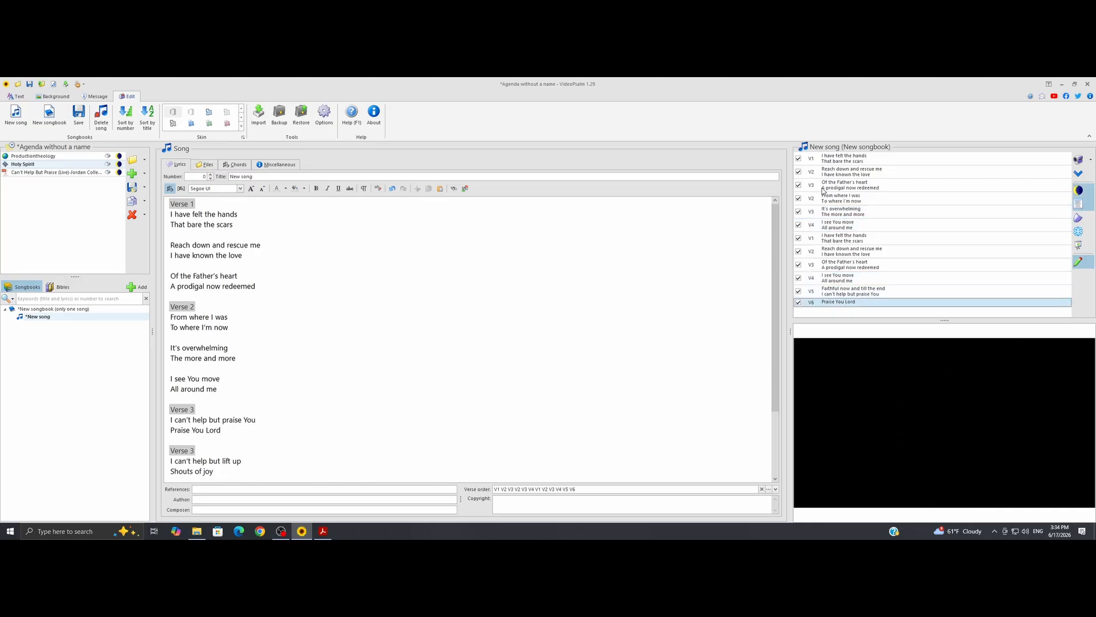
key("Home")
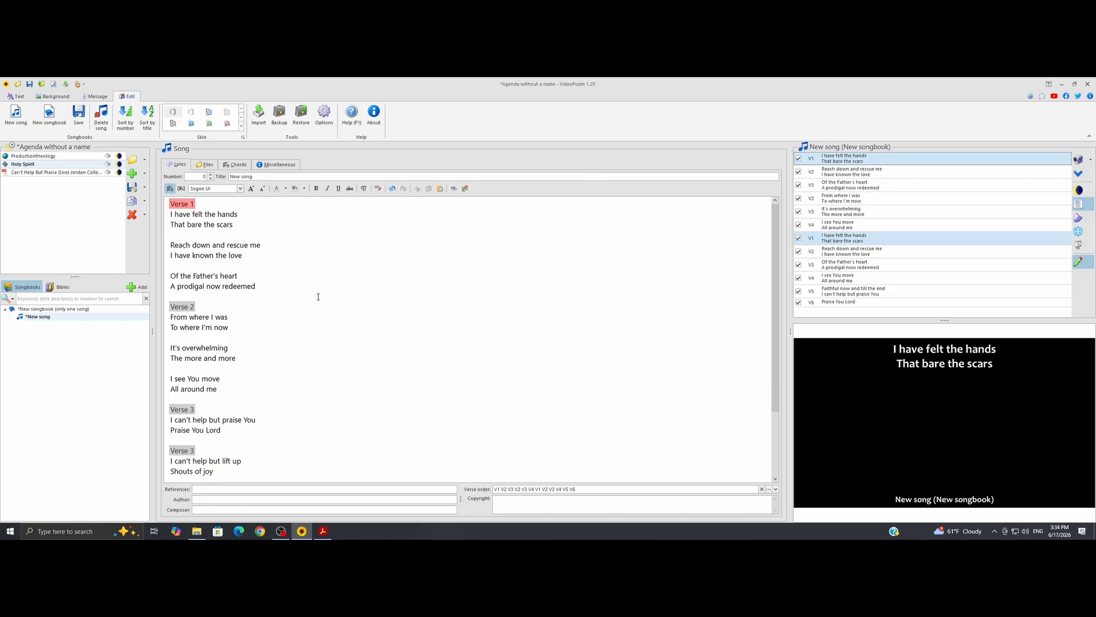
Step: Look through the song's chord and miscellaneous settings and return to its lyrics
left_click(234, 165)
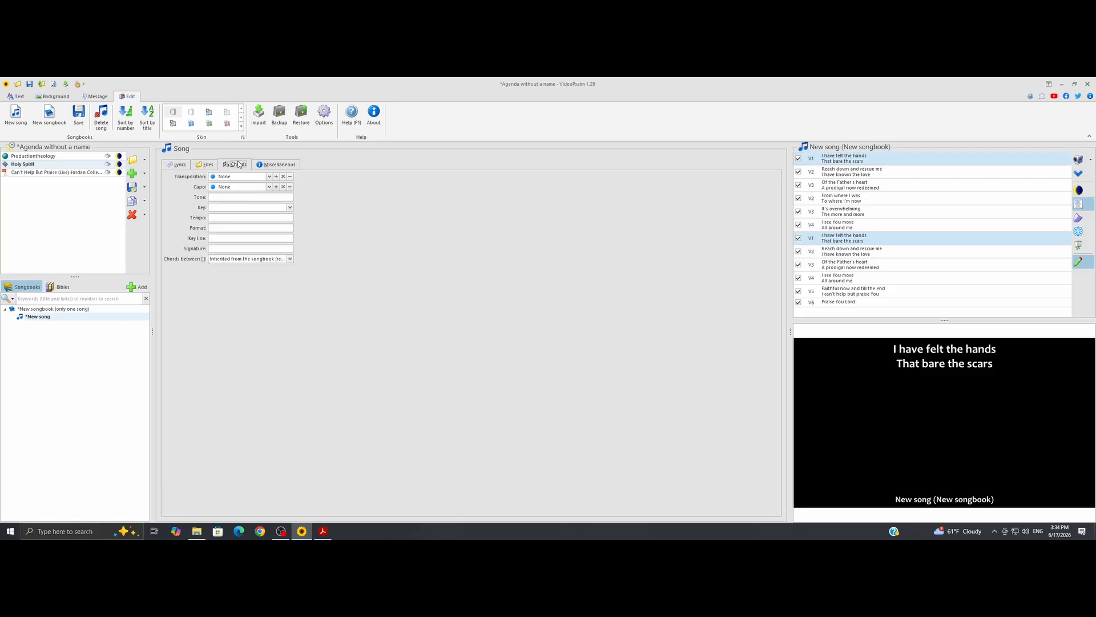
left_click(276, 164)
left_click(179, 165)
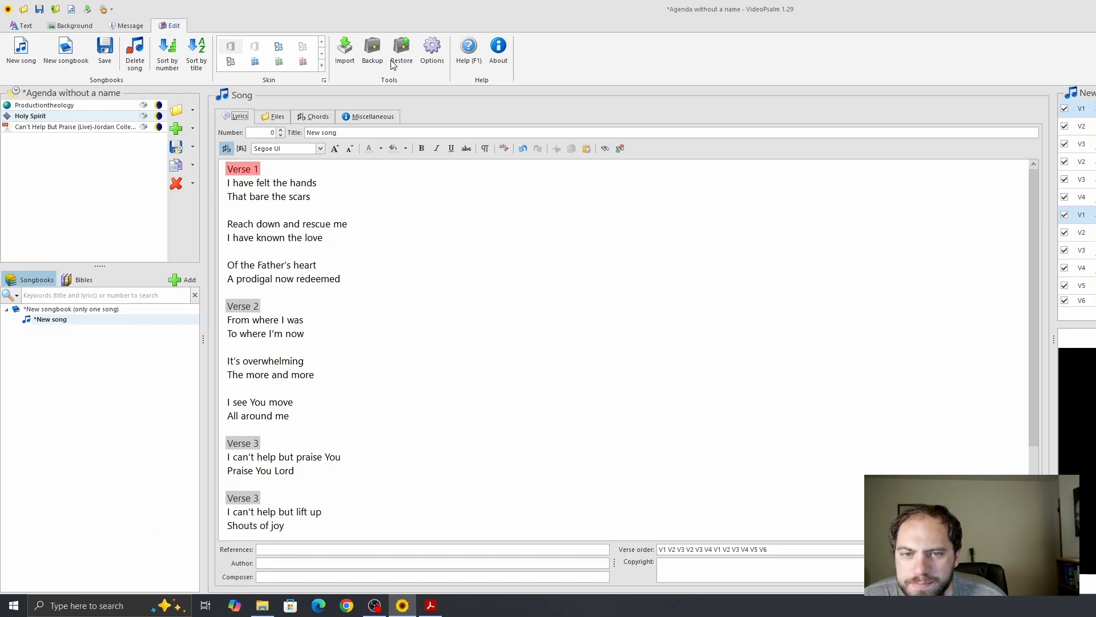
Step: Turn off "Hide style level change flyout" in the display options and apply the change
left_click(324, 114)
left_click(578, 194)
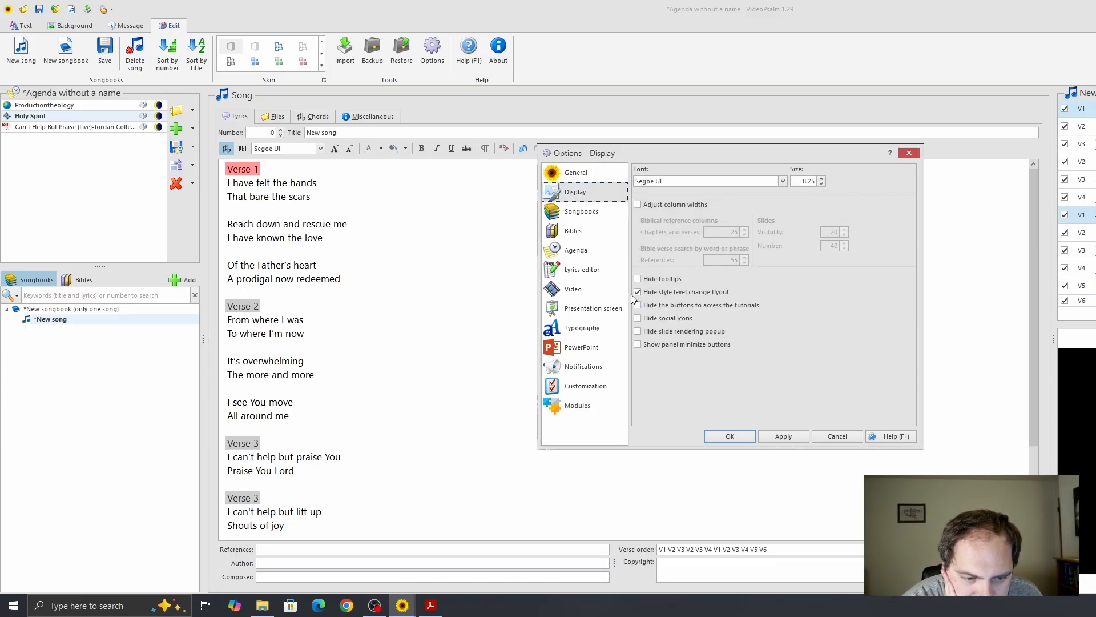
mouse_move(645, 298)
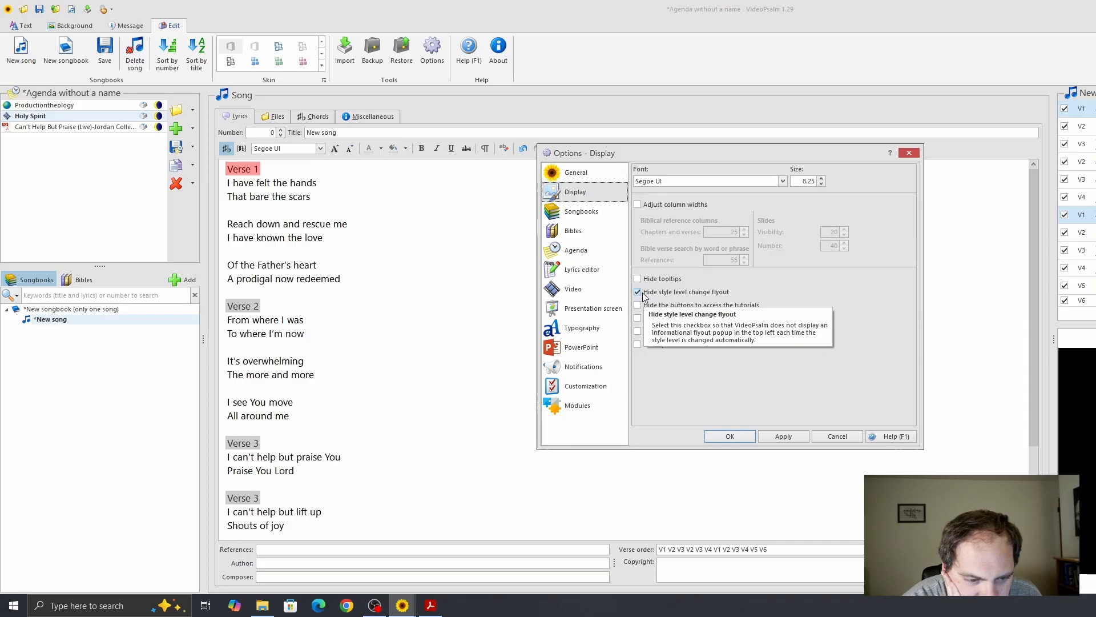
left_click(638, 292)
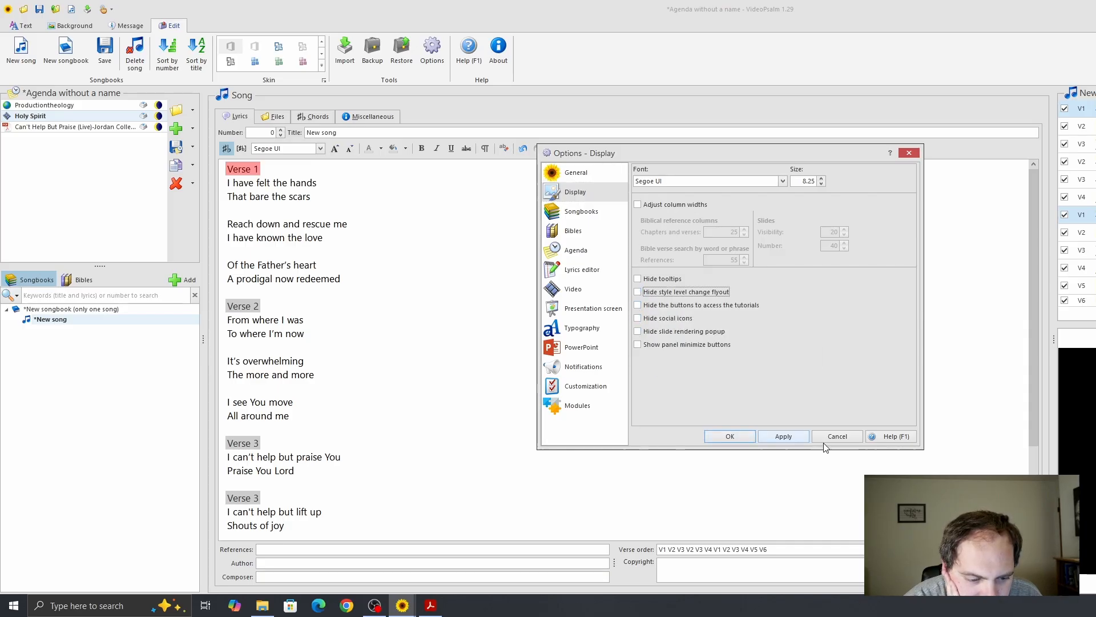
left_click(789, 437)
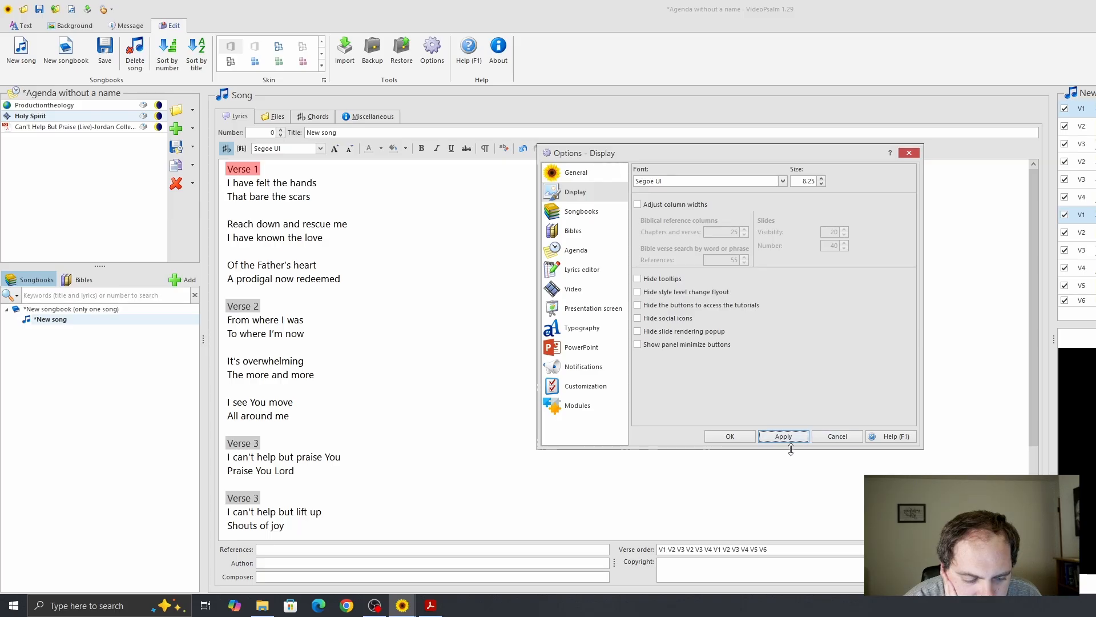
left_click(730, 436)
Step: Apply the diamond-shaped text animation, the last one offered, at the Song style level
left_click(130, 27)
left_click(67, 25)
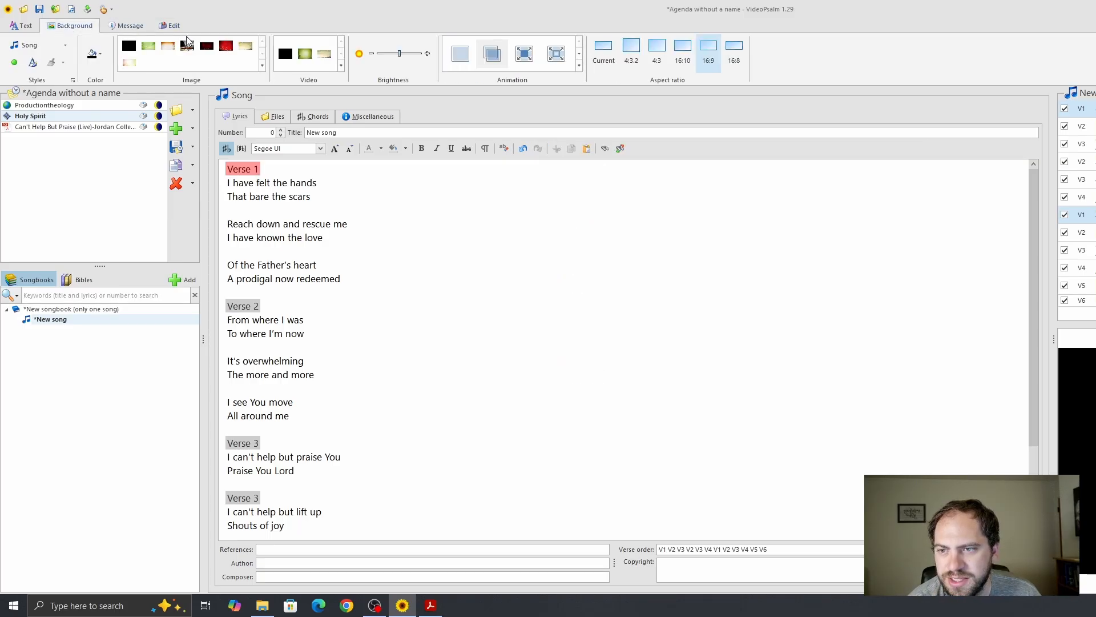
left_click(25, 28)
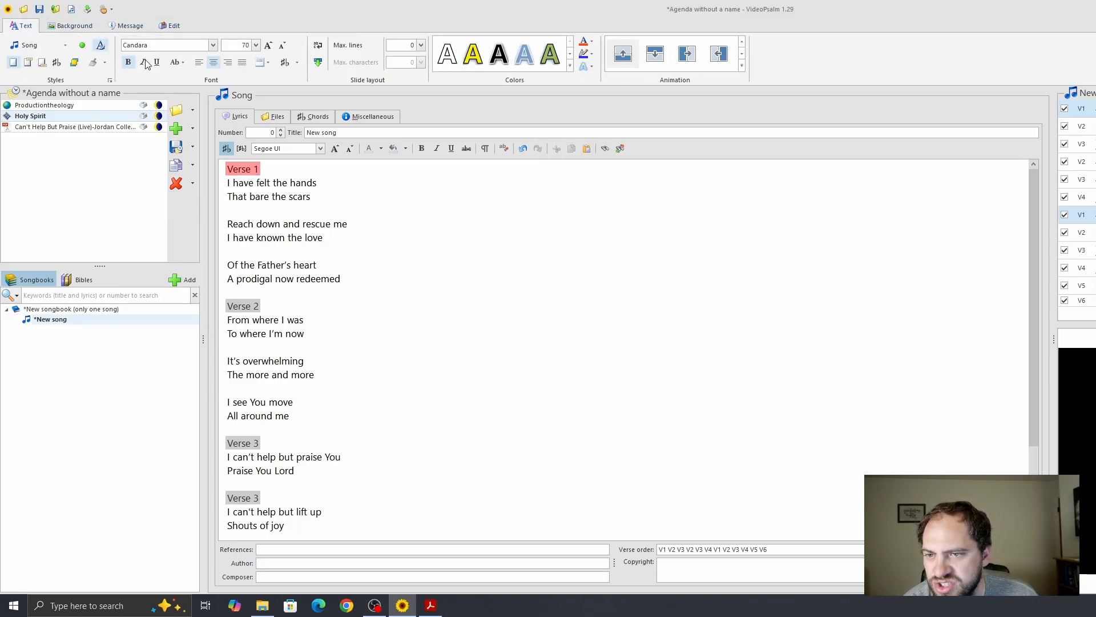
triple_click(330, 176)
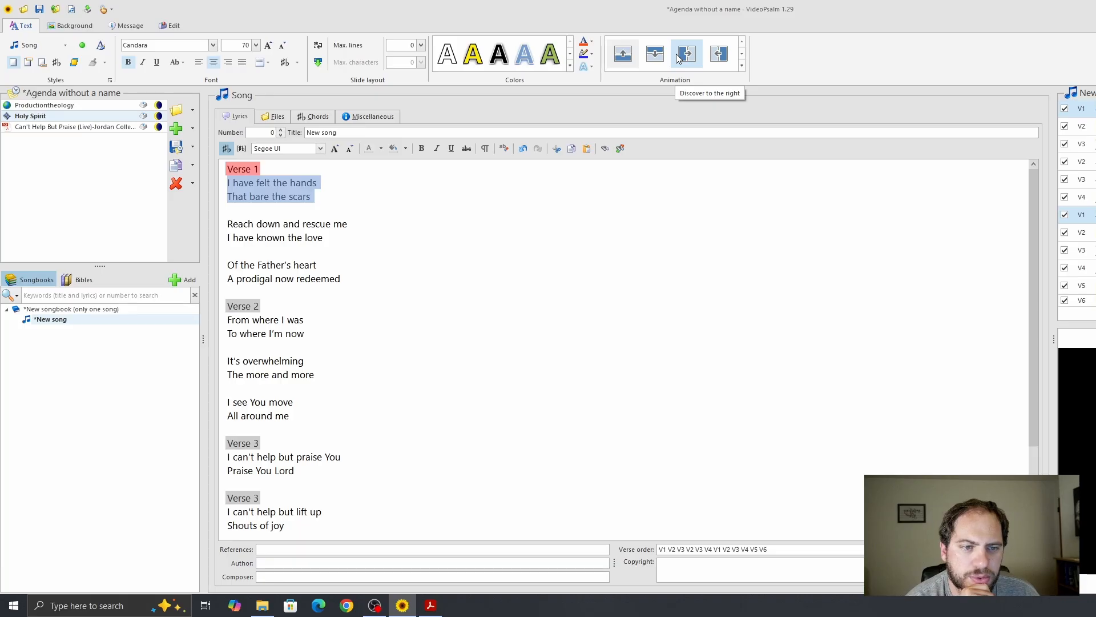
left_click(741, 55)
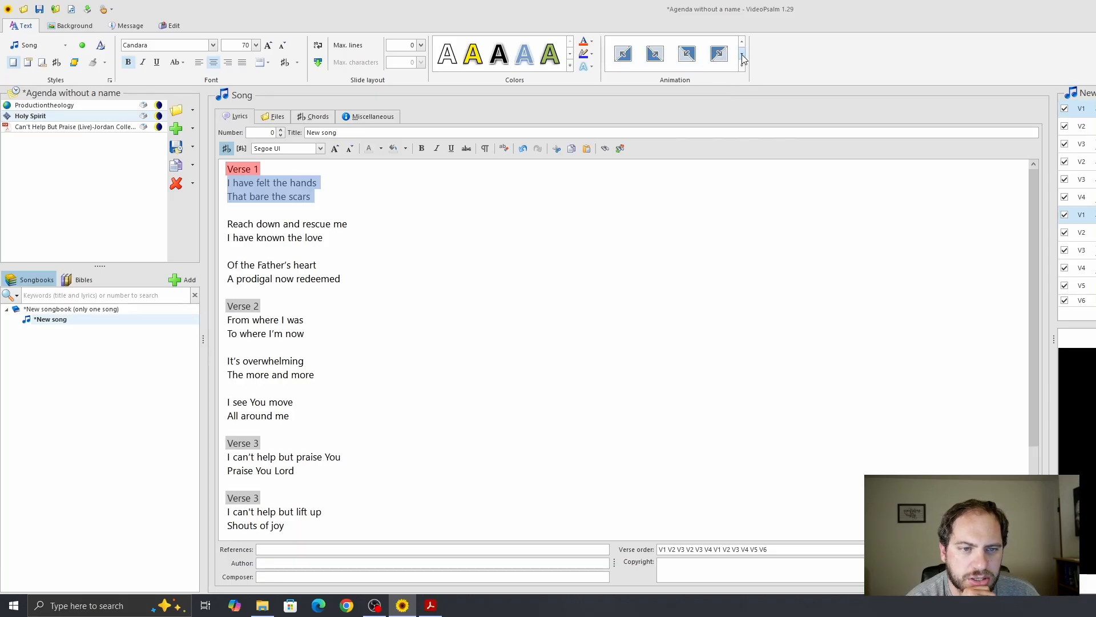
left_click(742, 56)
left_click(628, 53)
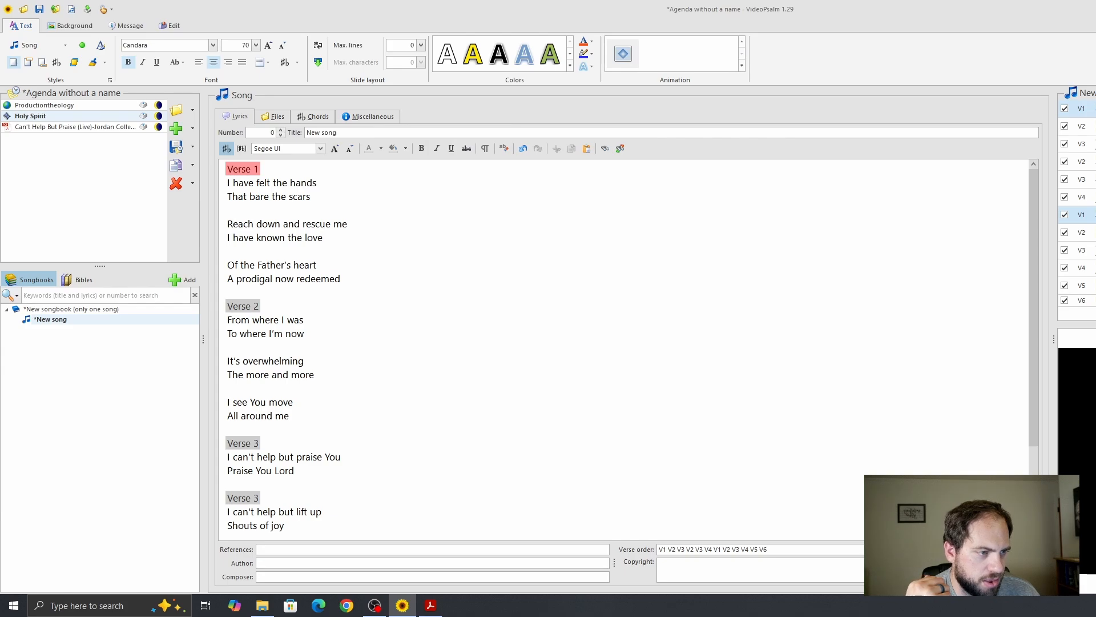
Step: Step through the song's slides from the first one to check the text animation
left_click(1085, 108)
key("Down")
key("Down")
key("Down")
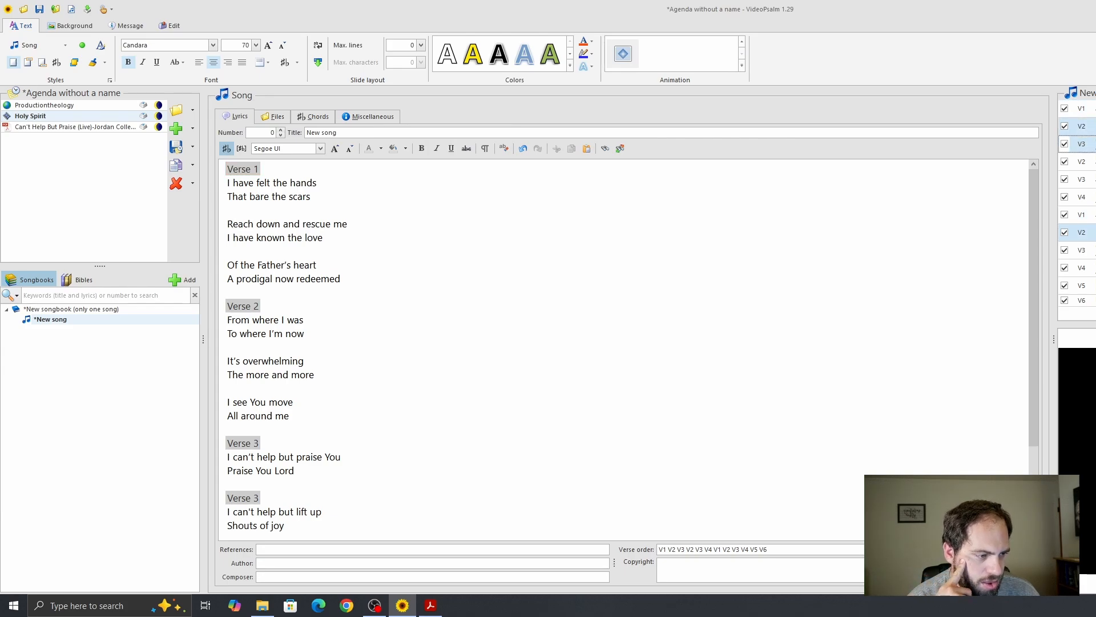
key("Down")
key("Down")
key("Down")
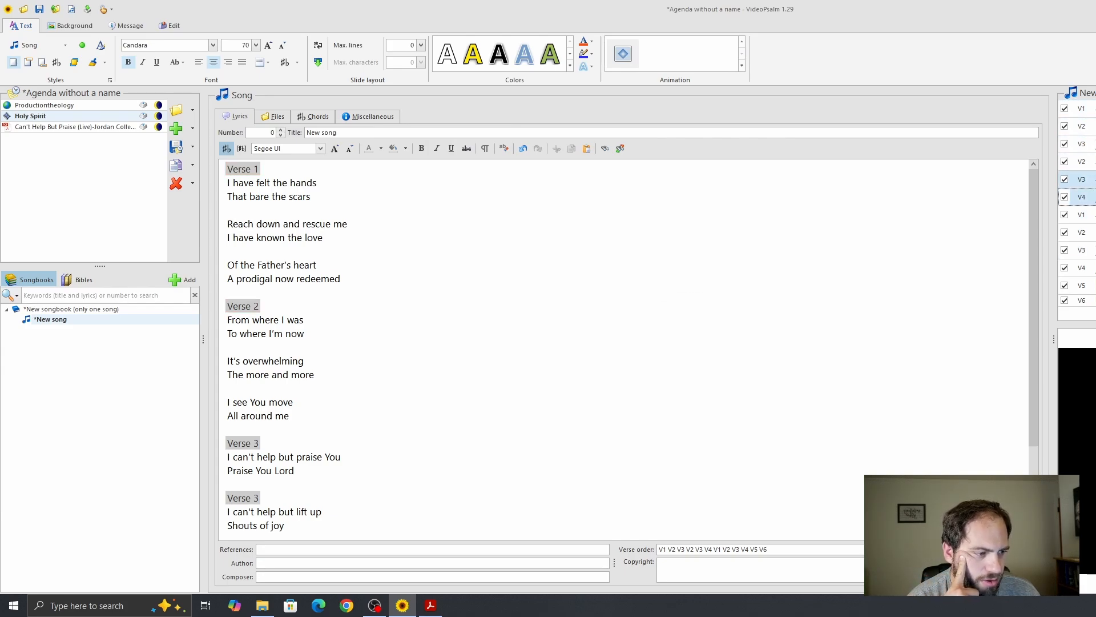
Step: Set the song's text animation to the plain first option at the Song style level
key("Down")
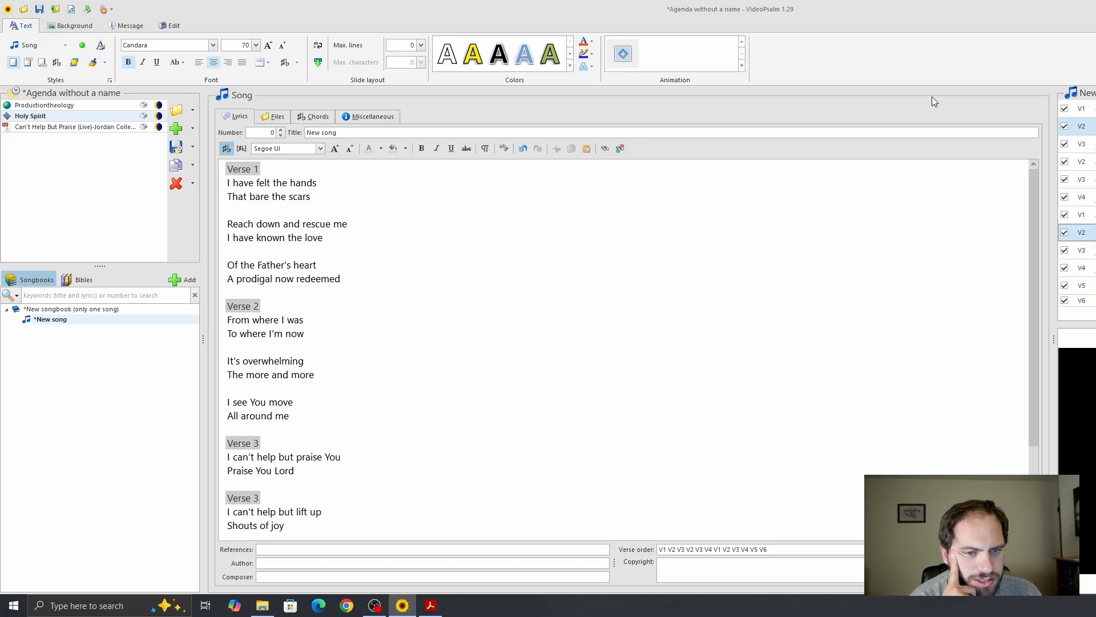
left_click(742, 42)
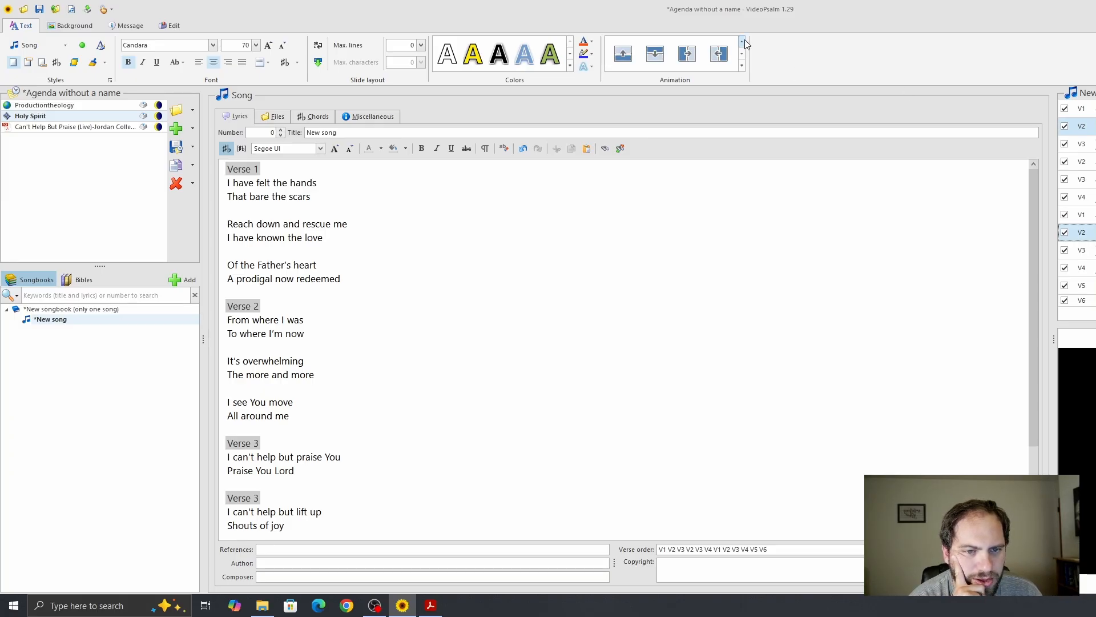
left_click(742, 41)
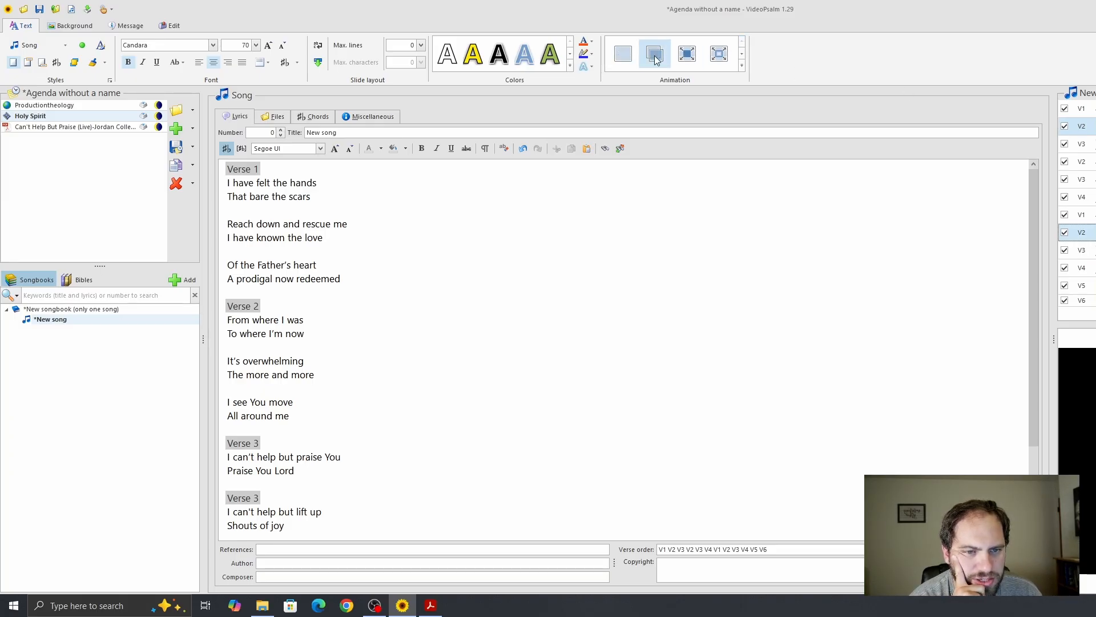
left_click(623, 61)
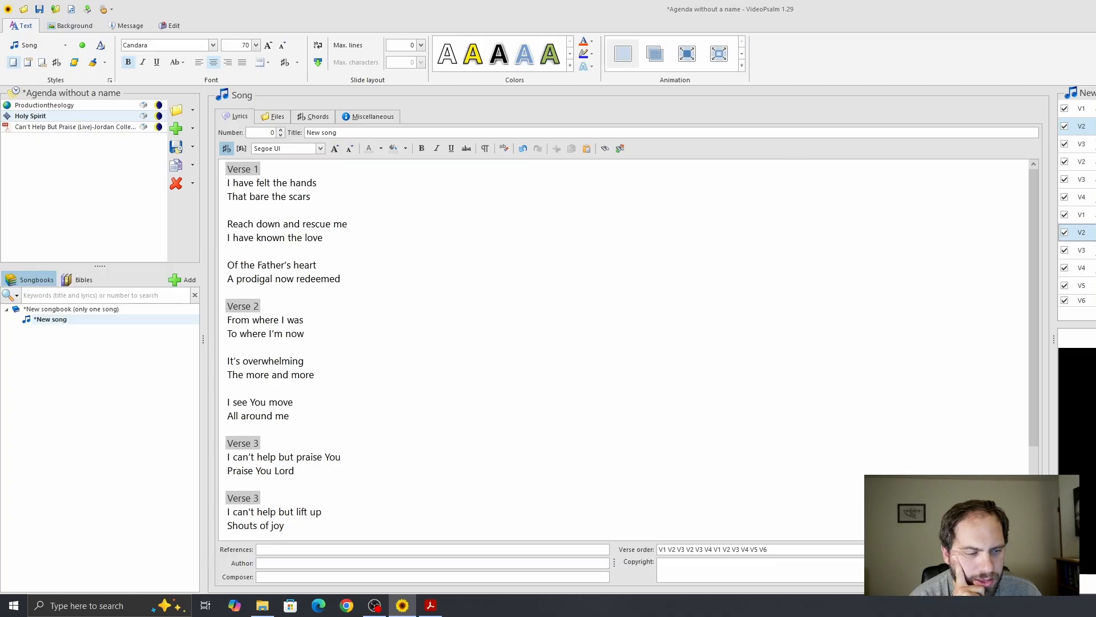
Step: Step through the song's remaining slides to check the text transition until the display moves past the last slide
key("Down")
key("Down")
key("Down")
key("Down")
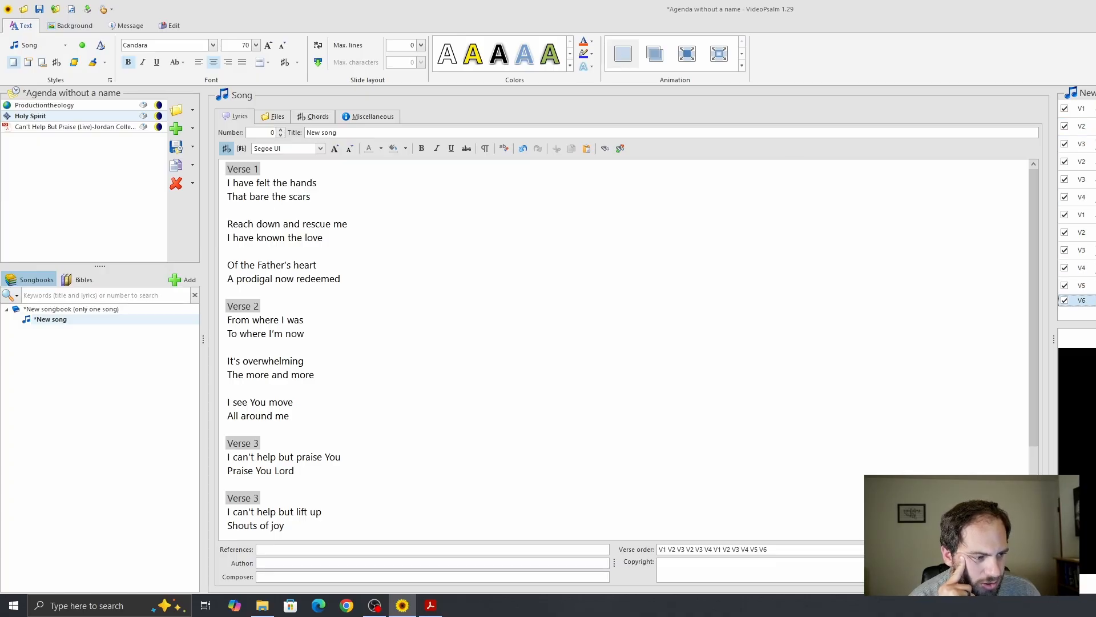
key("Down")
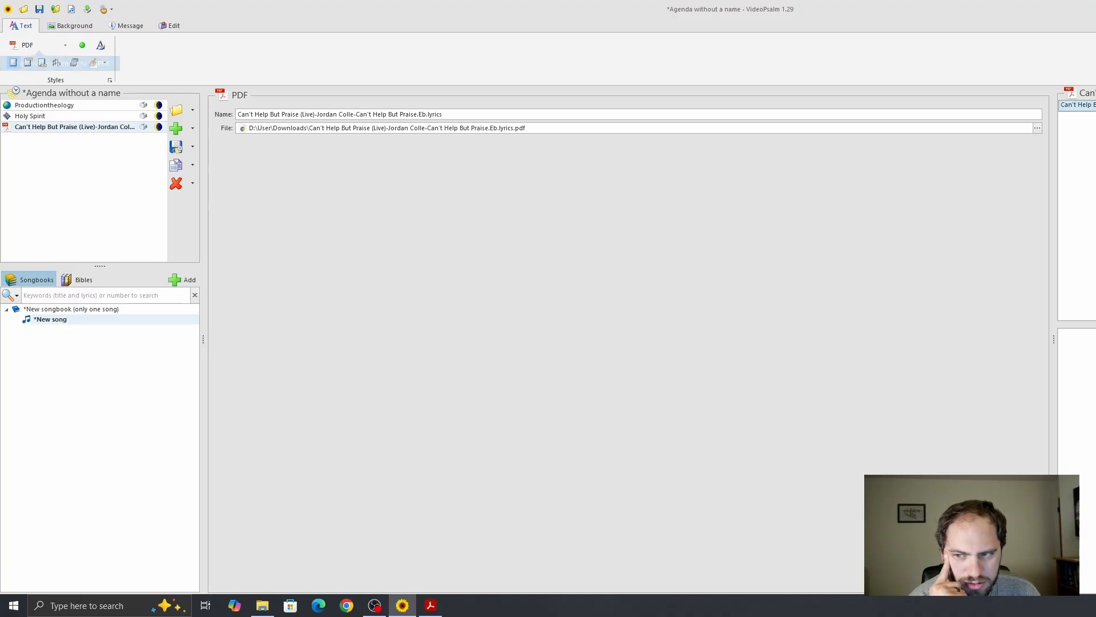
Step: Add the new song from the songbook to the end of the agenda, after the Can't Help But Praise PDF
left_click(70, 117)
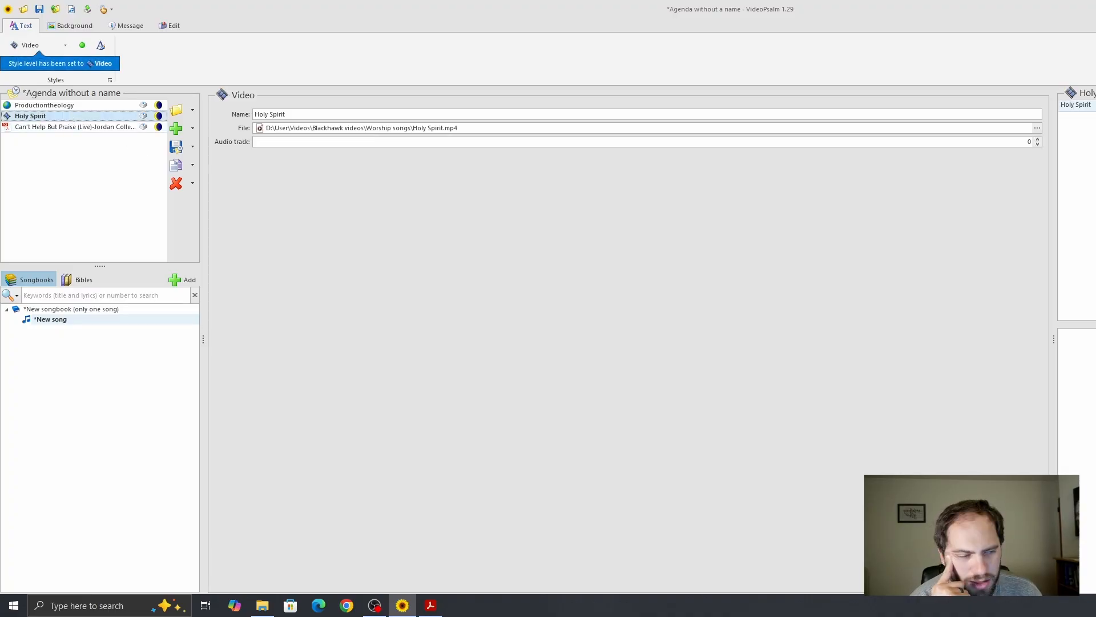
left_click(53, 127)
left_click(53, 320)
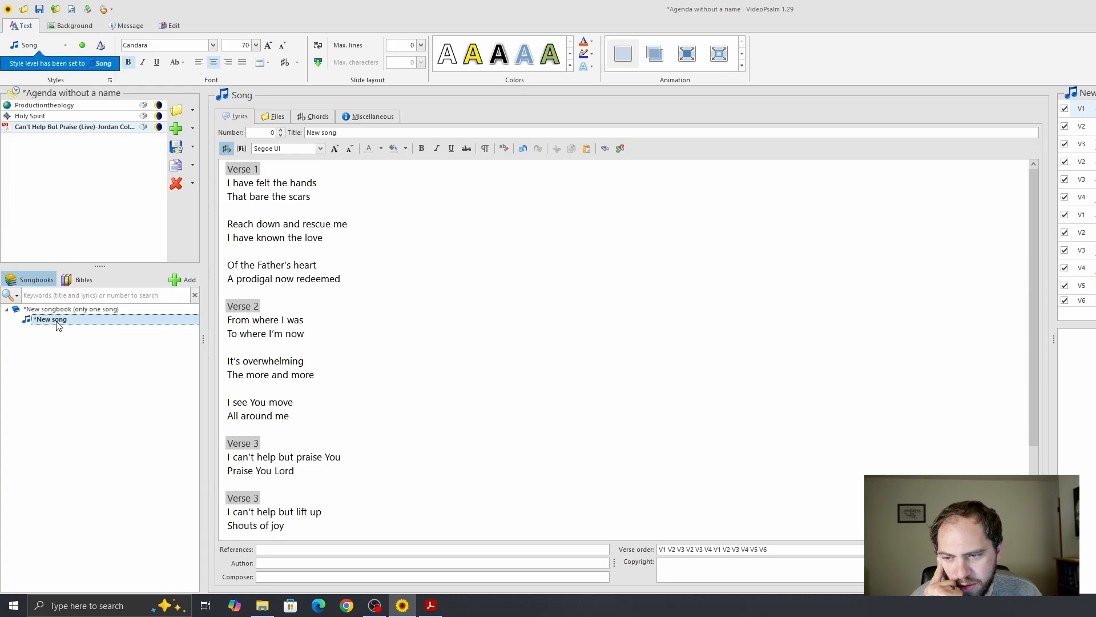
left_click_drag(59, 321, 33, 155)
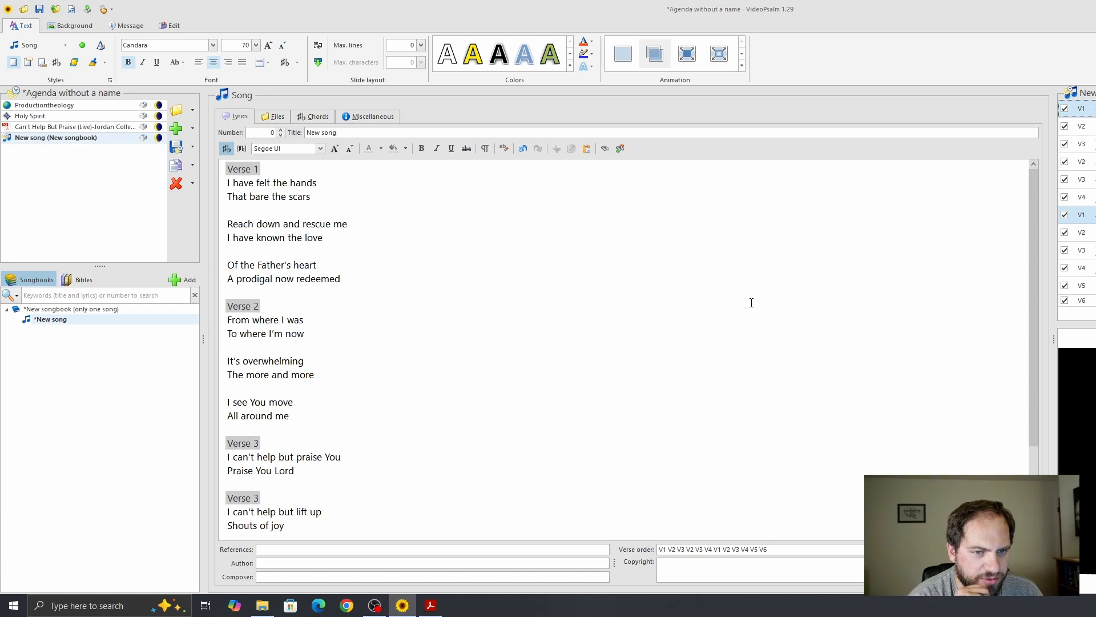
Step: Step through the slides of the song placed in the agenda
key("Down")
key("Down")
key("Down")
key("Down")
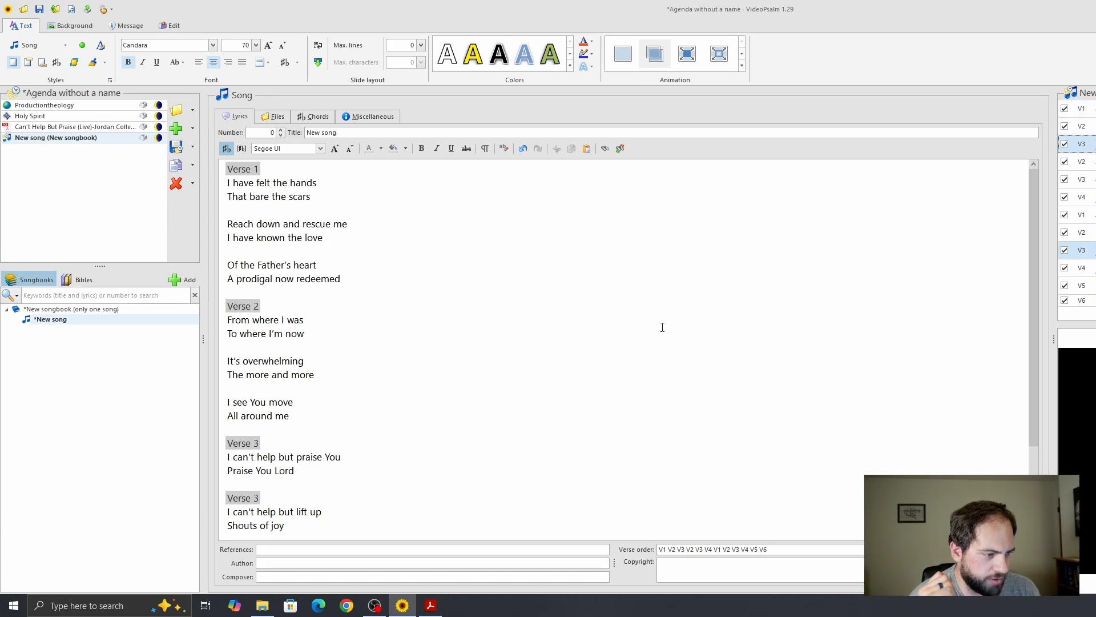
key("Down")
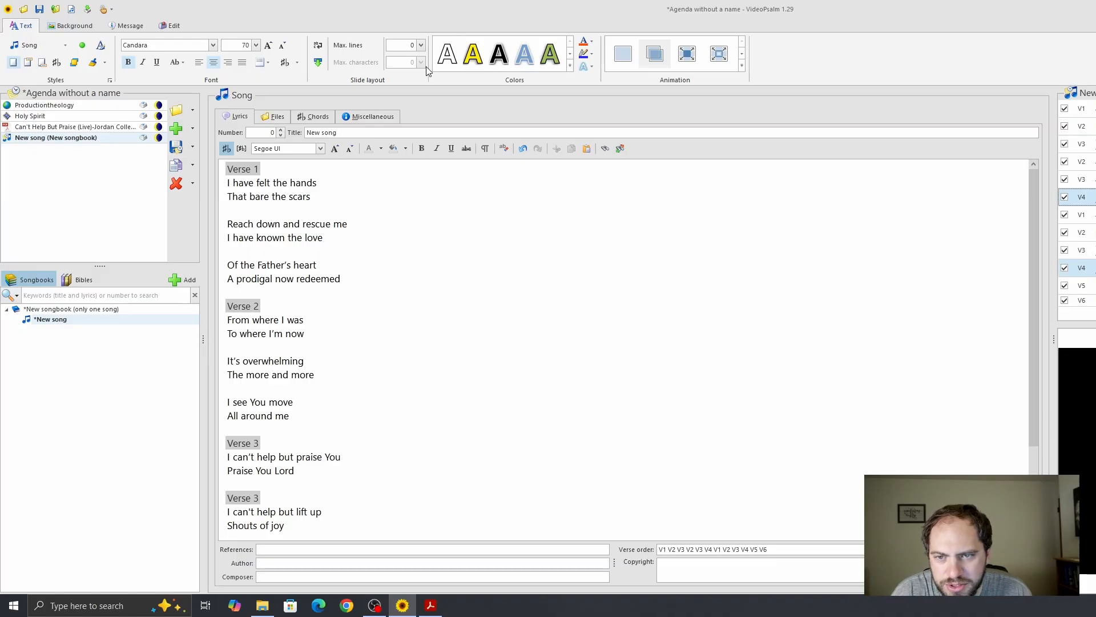
Step: Set the font of the agenda song's text to Montserrat Black
left_click(269, 63)
left_click(275, 108)
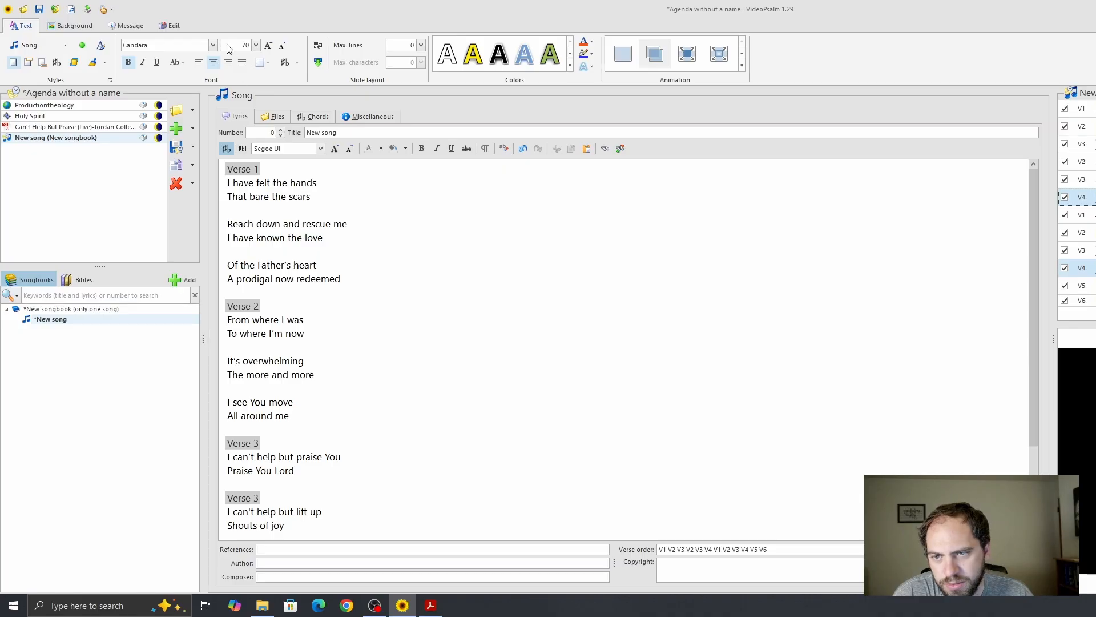
left_click(213, 46)
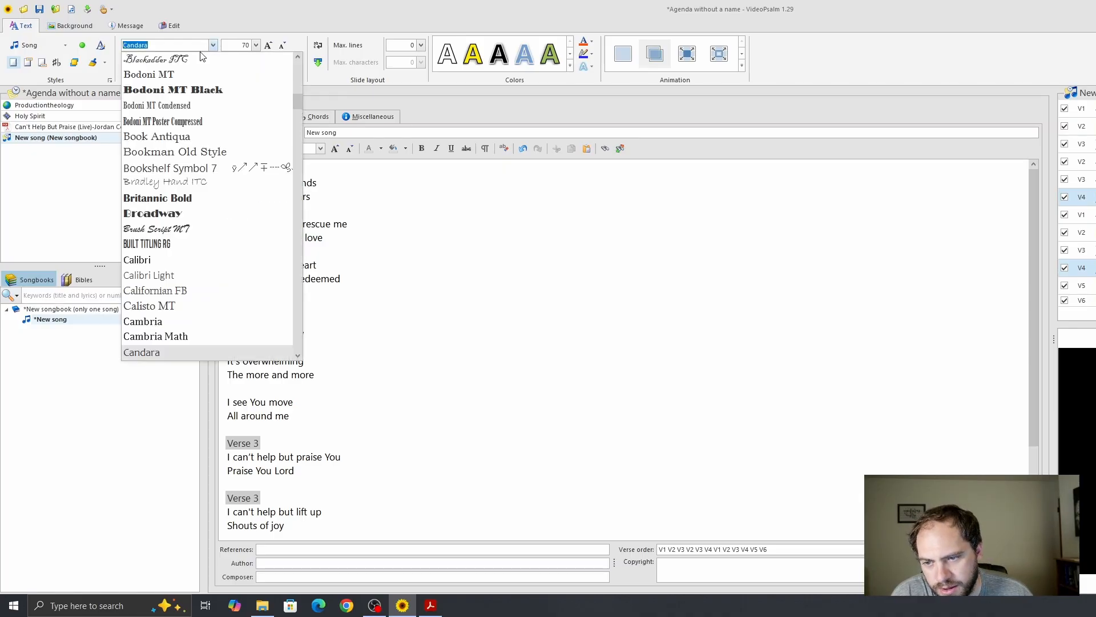
type("M")
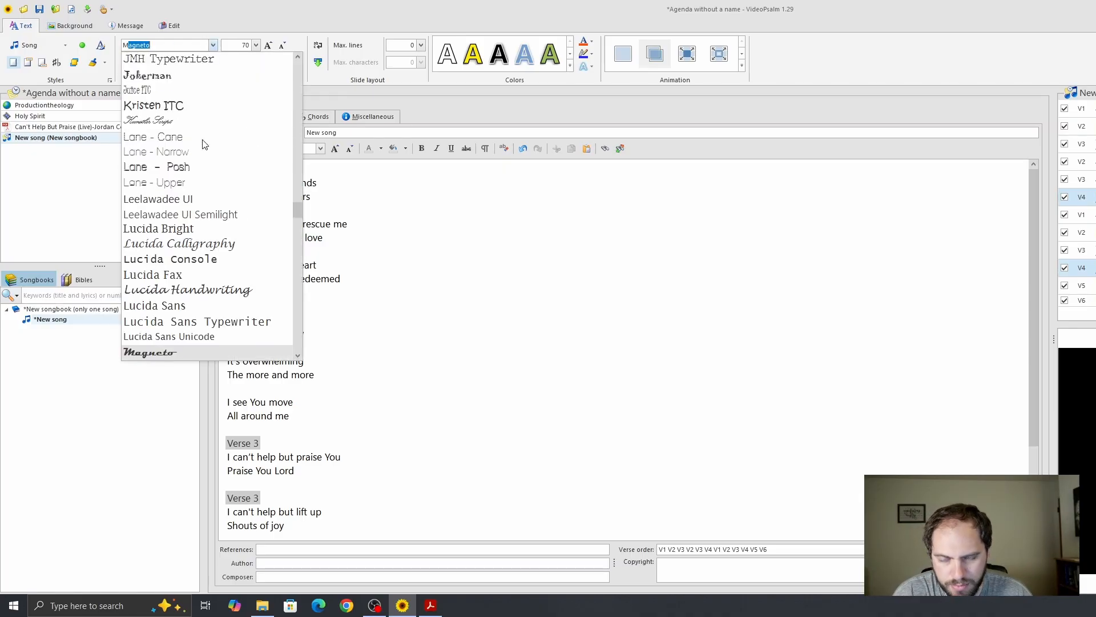
type("i")
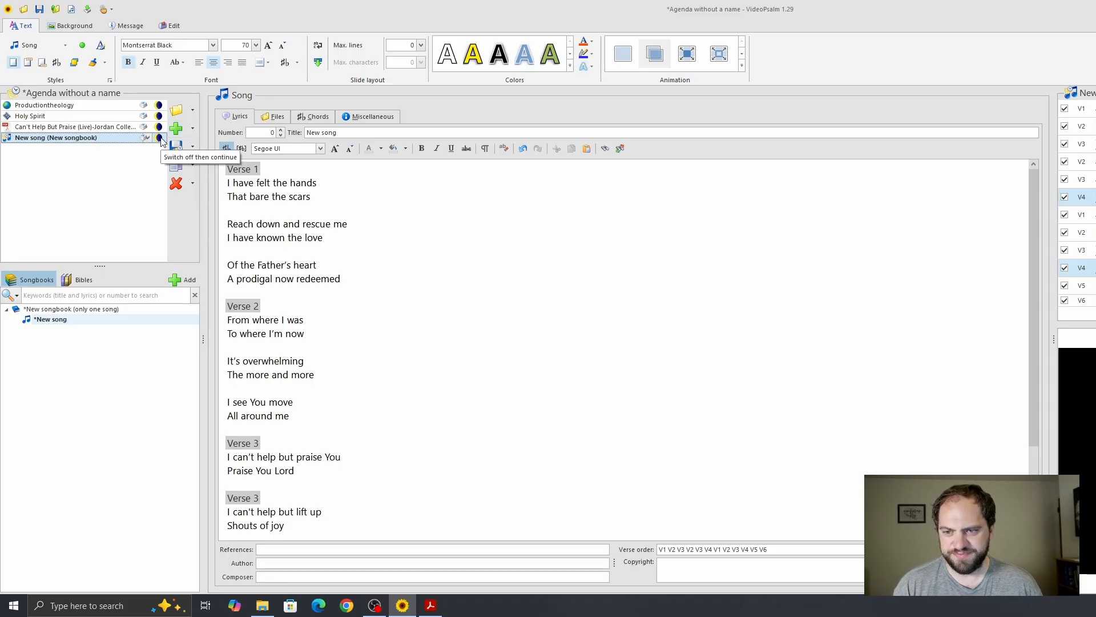
Step: Review the agenda song's end-of-item options and toggle the screen blackout on and off
left_click(160, 138)
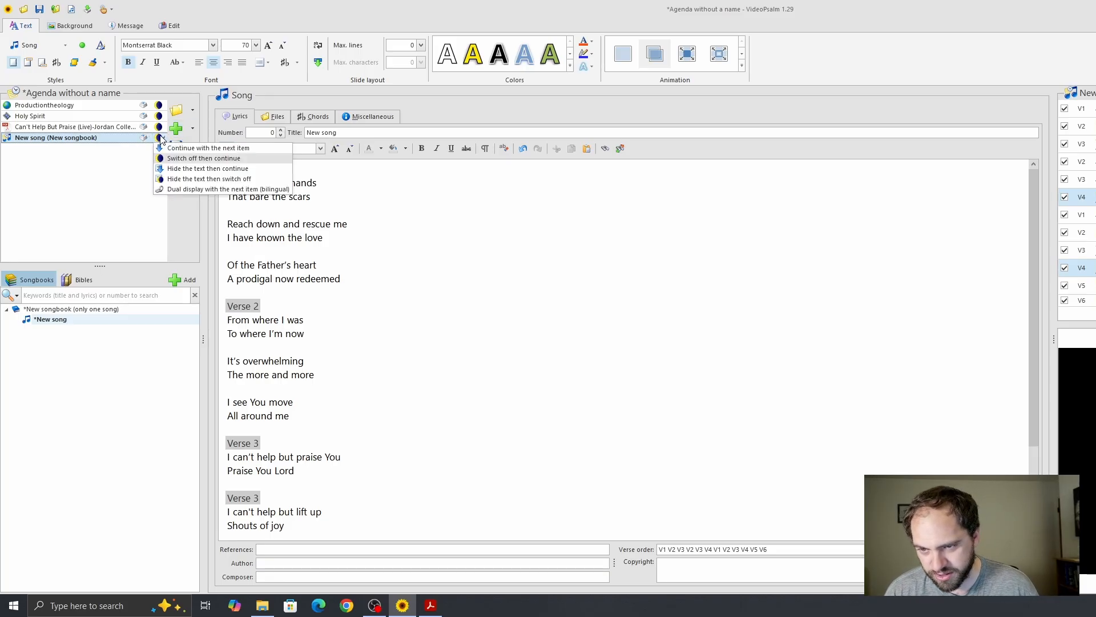
left_click(148, 137)
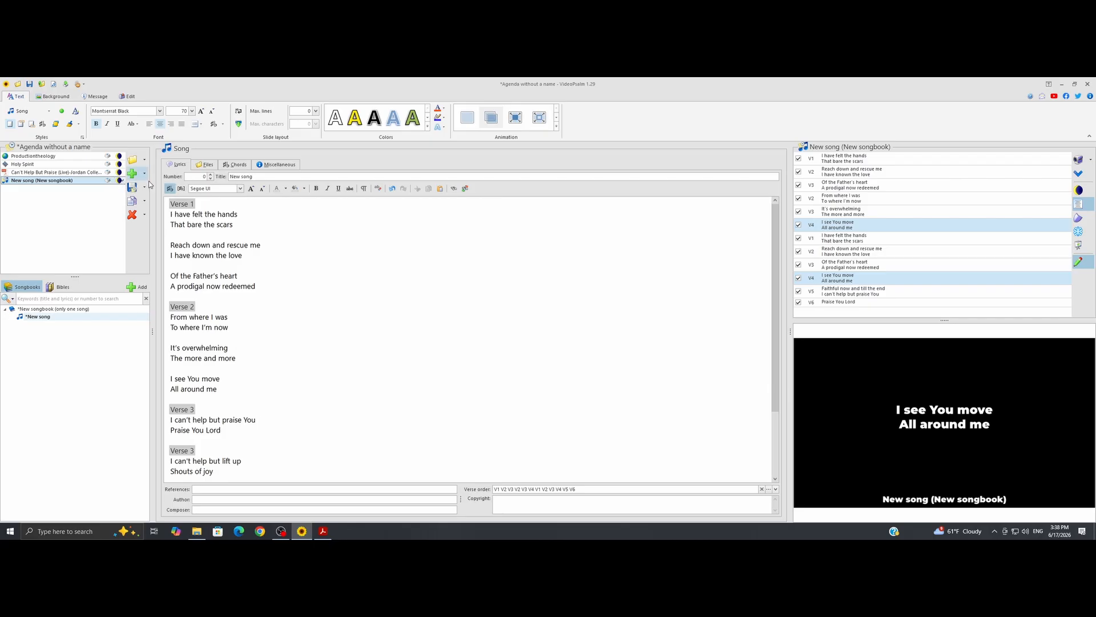
left_click(1080, 191)
left_click(1081, 192)
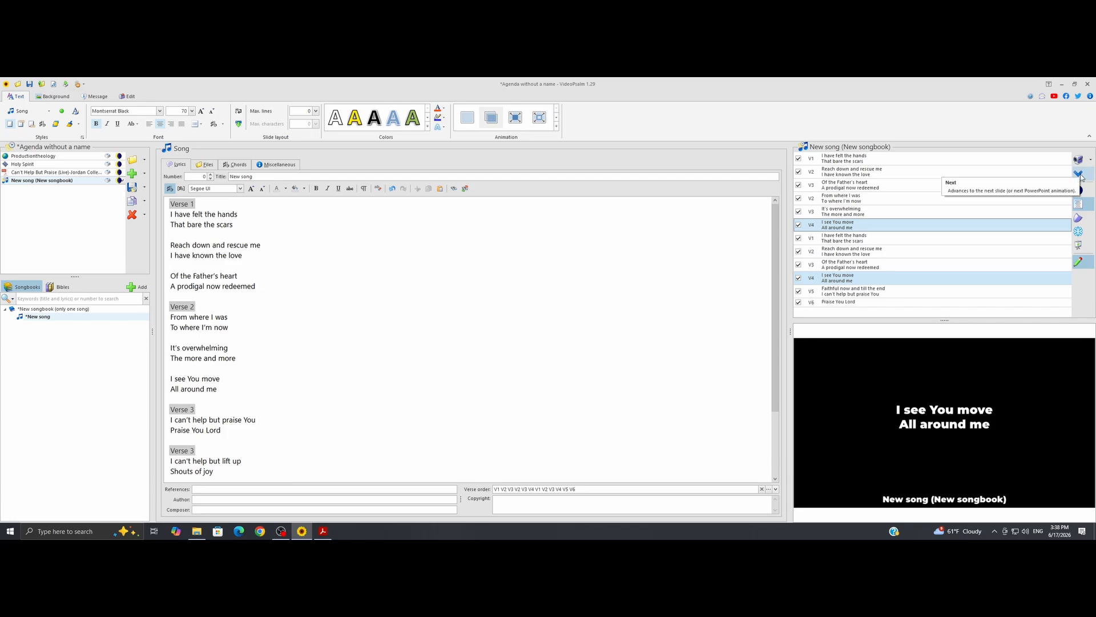
Step: Advance through the song's slides to the end and show the first V1 slide again
left_click(1081, 177)
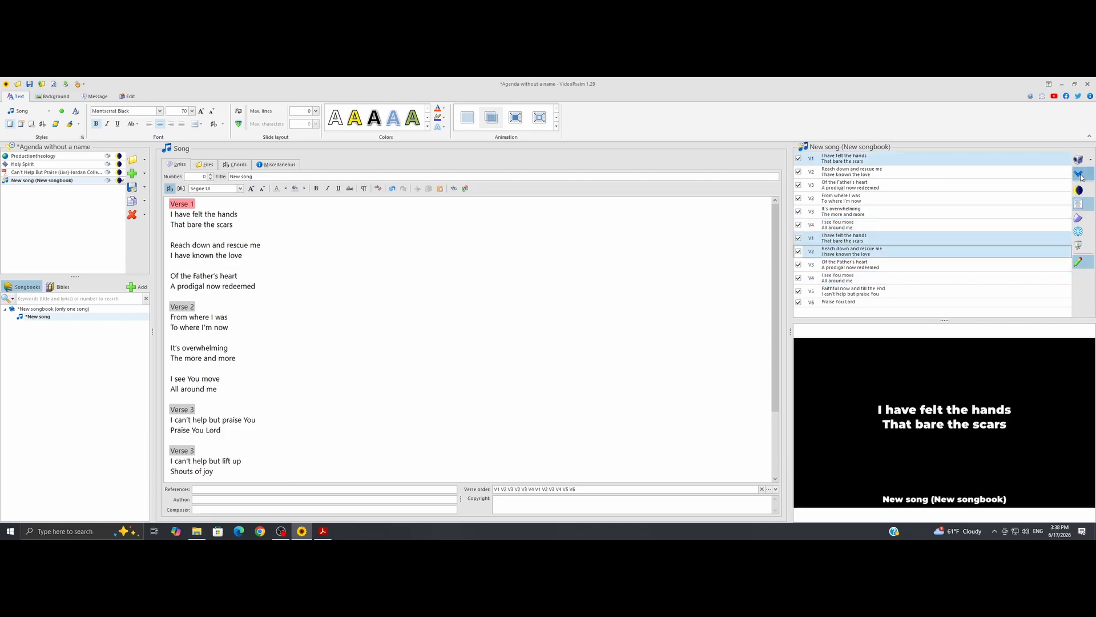
left_click(1080, 177)
left_click(1081, 177)
left_click(1081, 177)
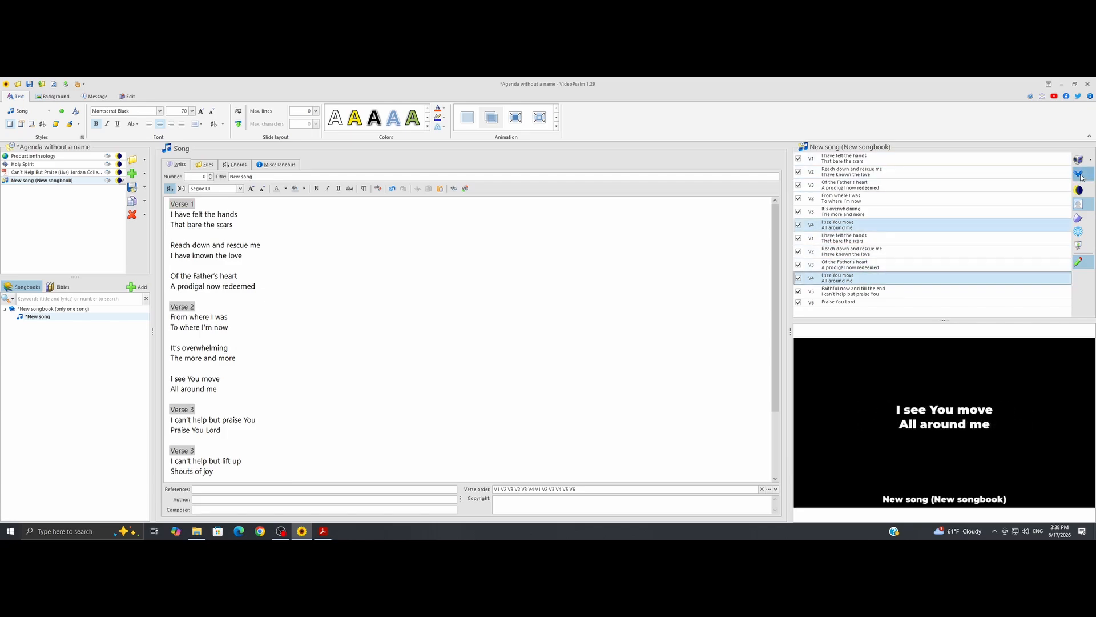
left_click(1081, 177)
left_click(1081, 176)
left_click(1081, 174)
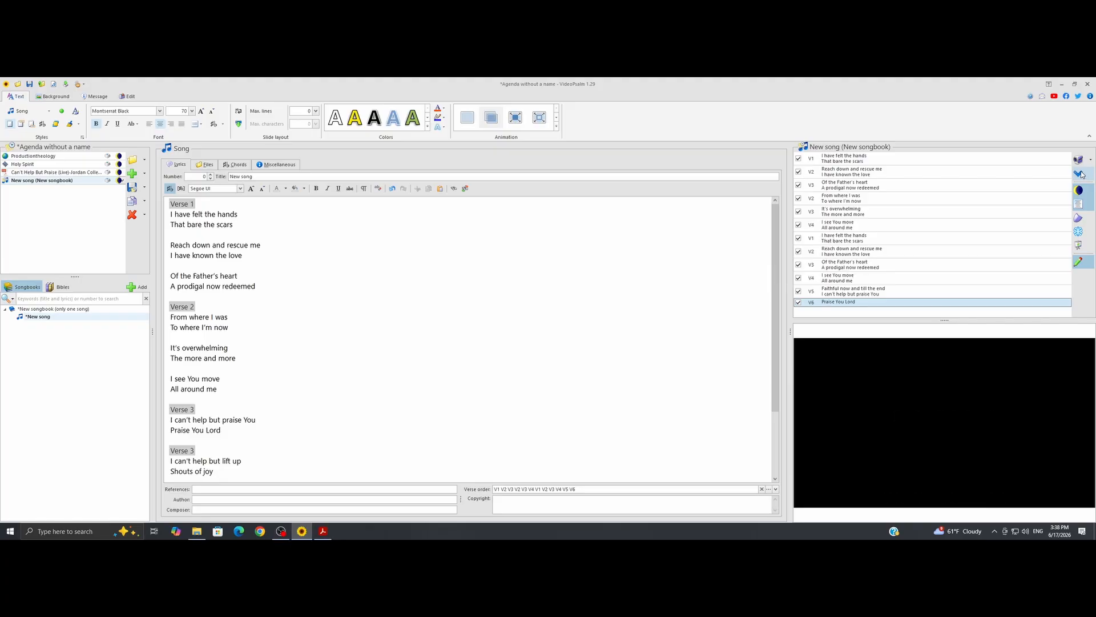
left_click(855, 161)
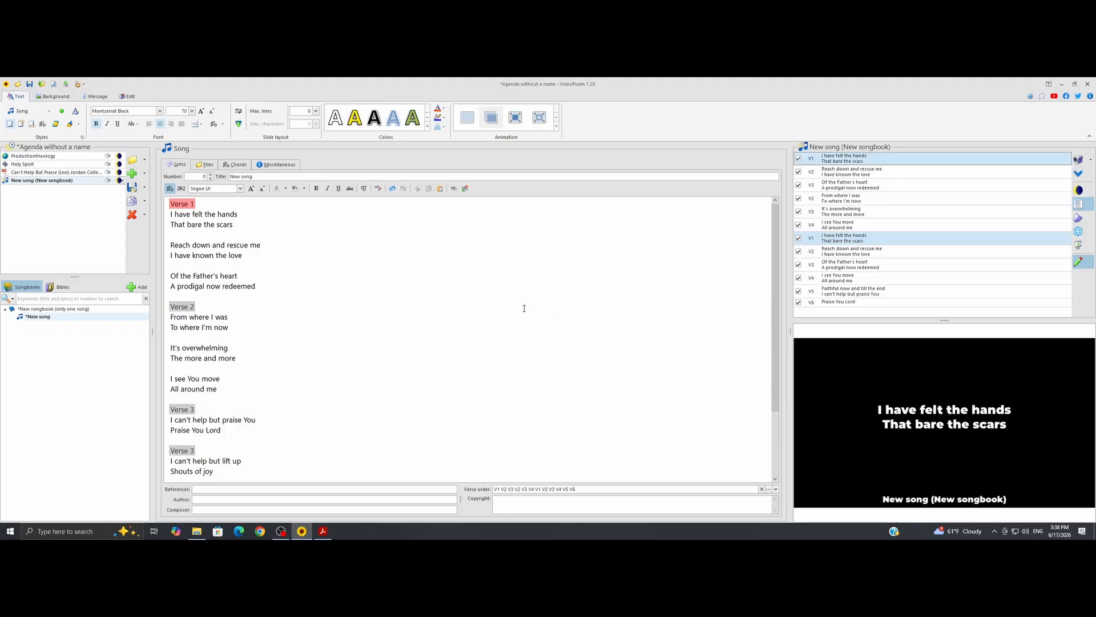
Step: Look through the song's Files, Chords and Miscellaneous settings and return to its lyrics
left_click(205, 165)
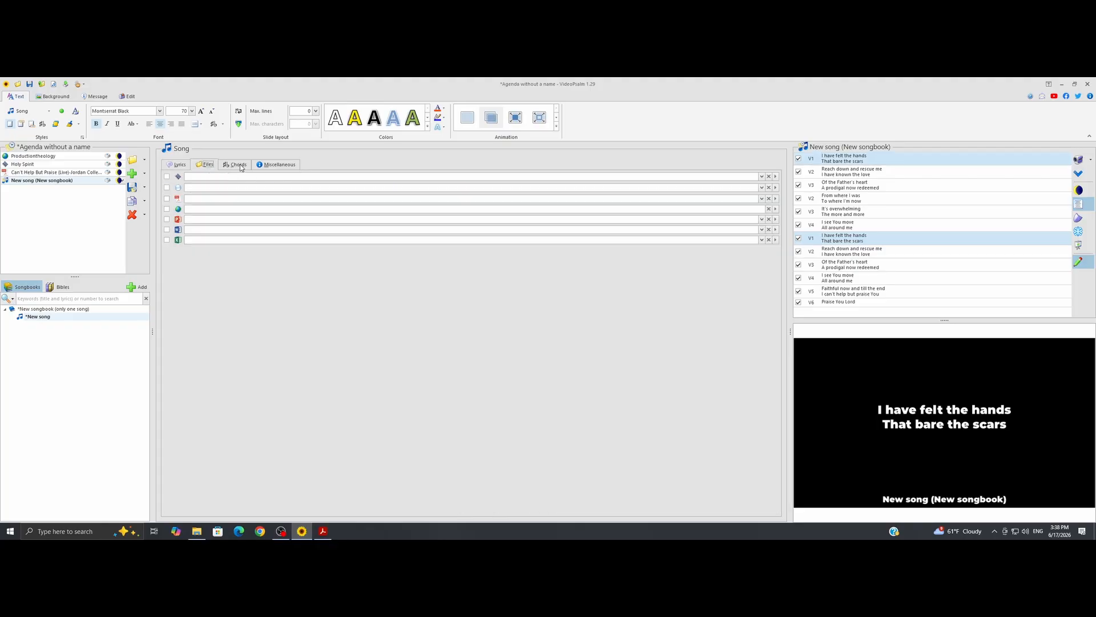
left_click(236, 164)
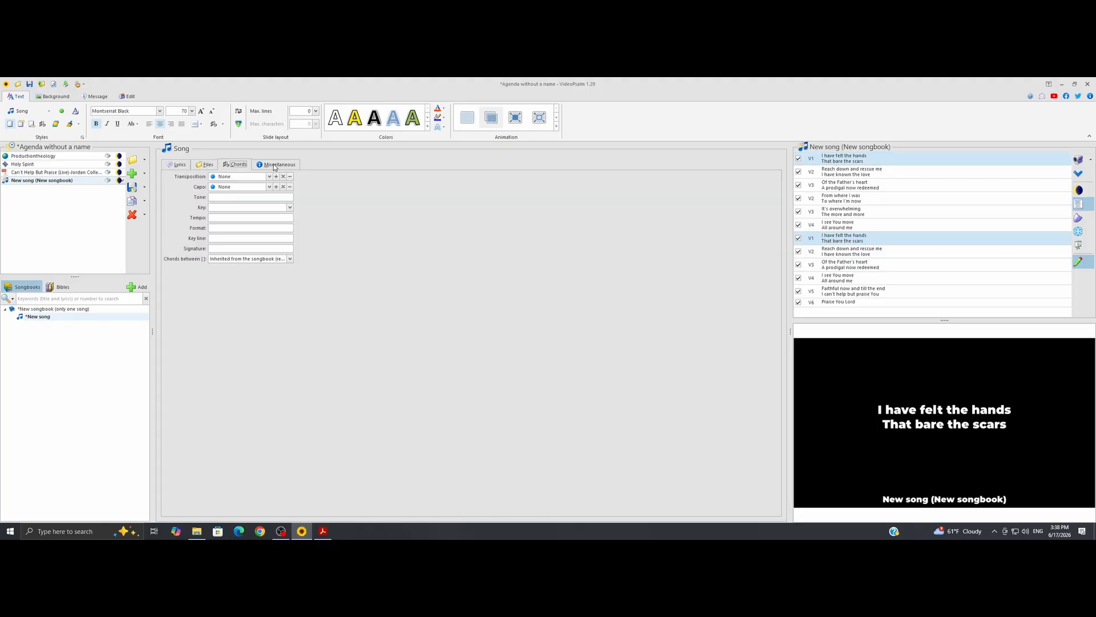
left_click(276, 166)
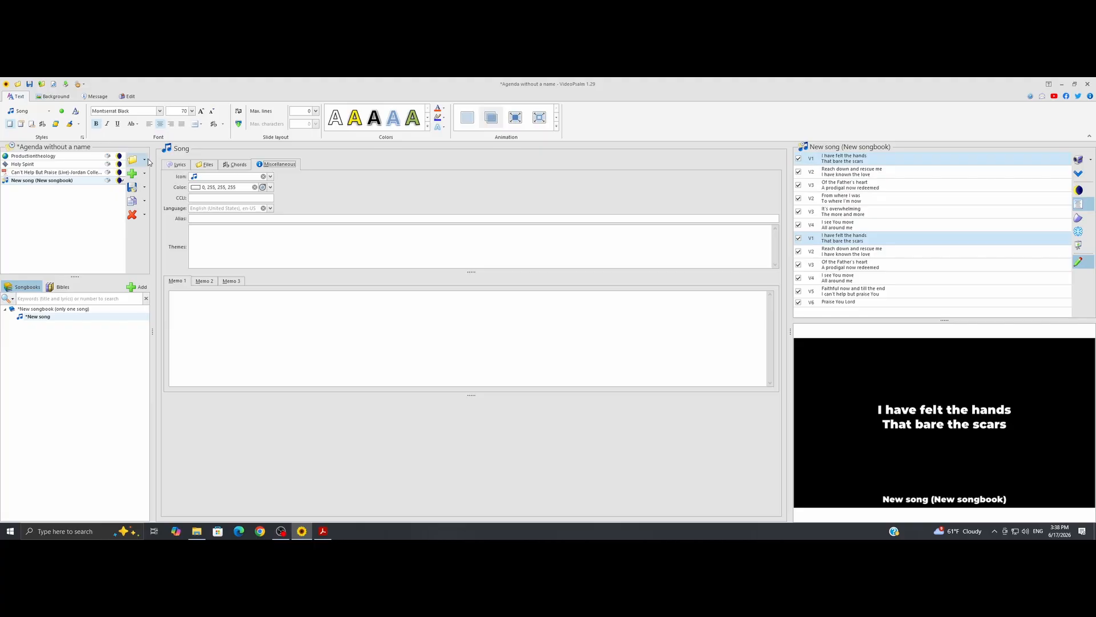
left_click(211, 167)
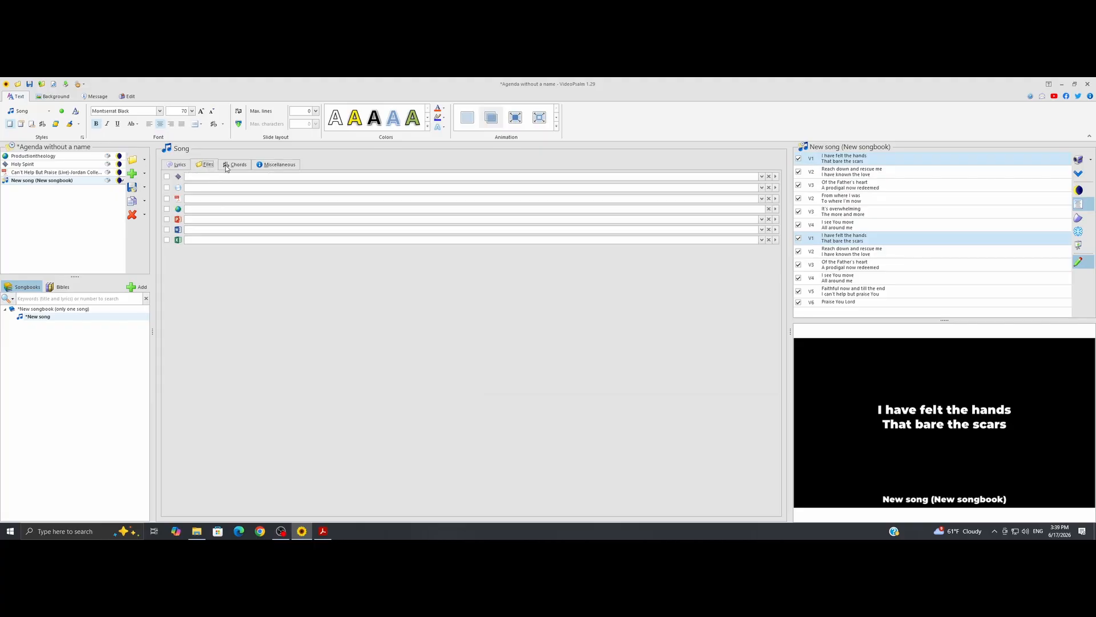
left_click(231, 167)
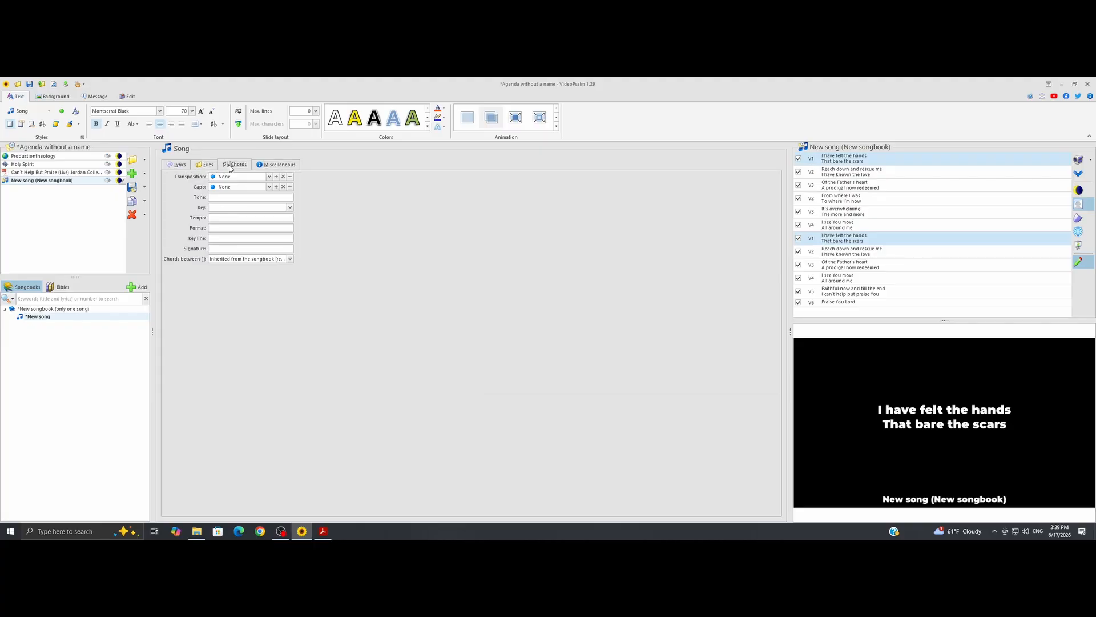
left_click(284, 169)
left_click(180, 164)
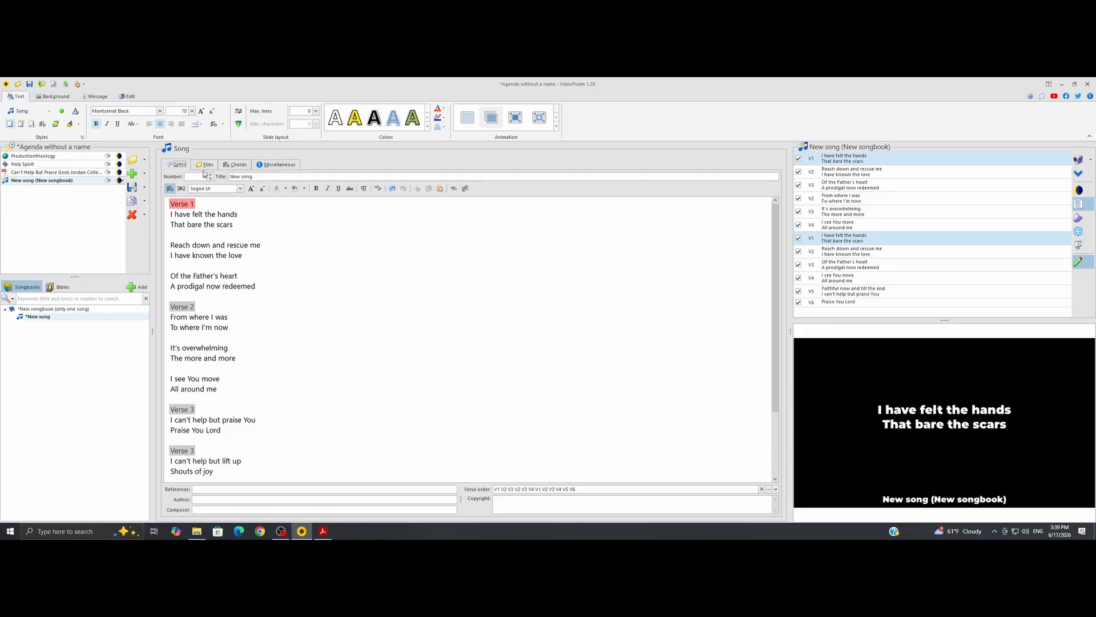
Step: Examine the song's verse order editor and the songbook editing tools without changing anything
left_click(769, 490)
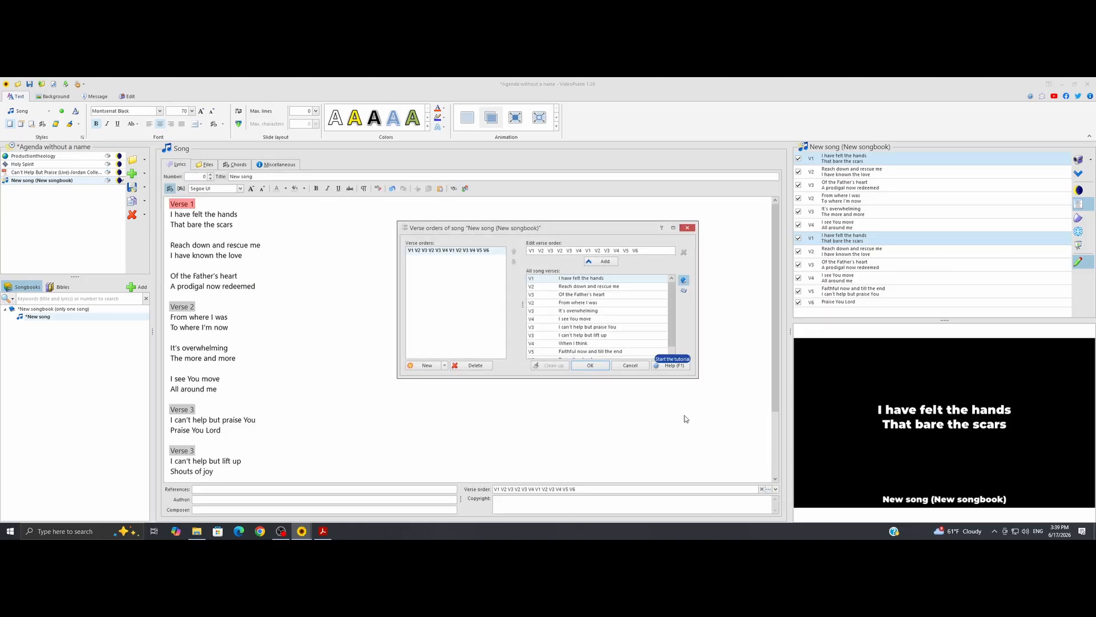
left_click(688, 228)
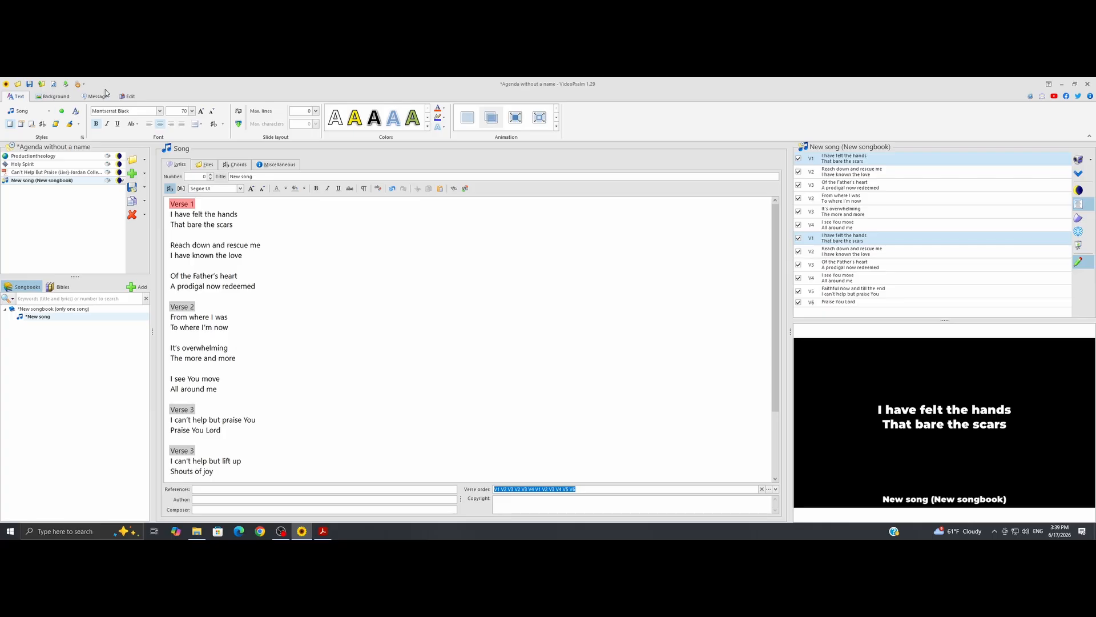
left_click(130, 97)
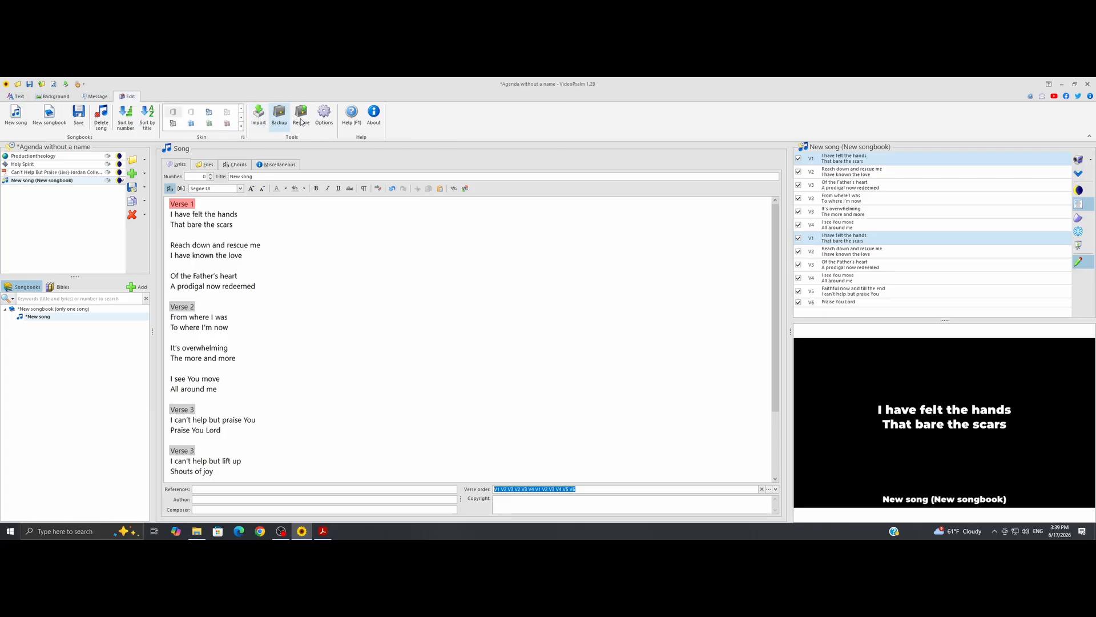
left_click(144, 214)
left_click(483, 186)
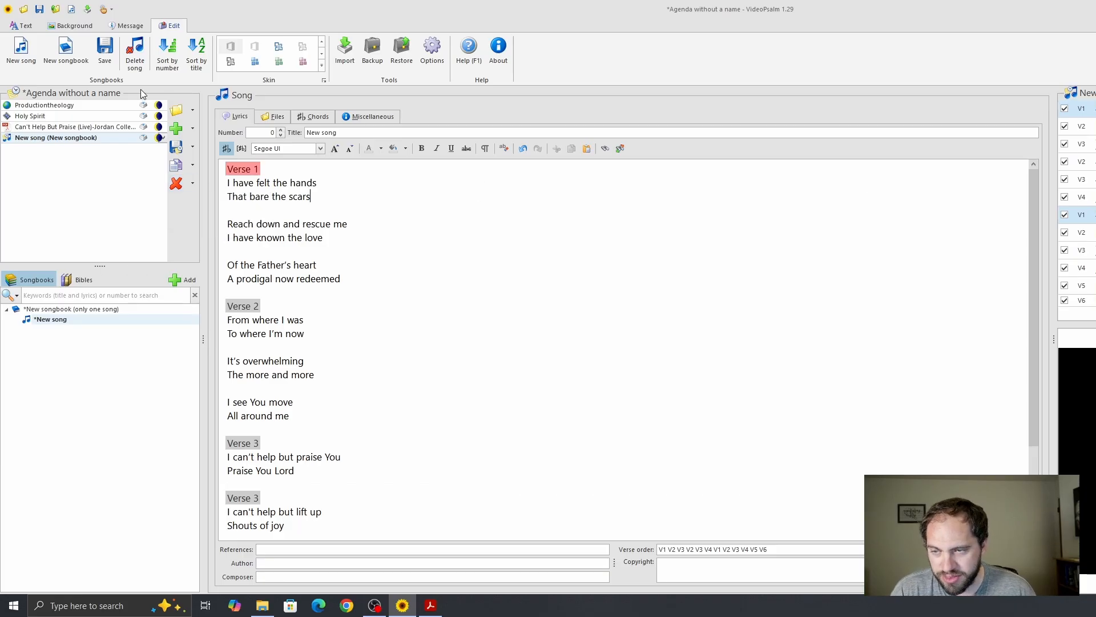
Step: Set the song's background to the seventh image of the background image gallery at the Song style level
left_click(16, 28)
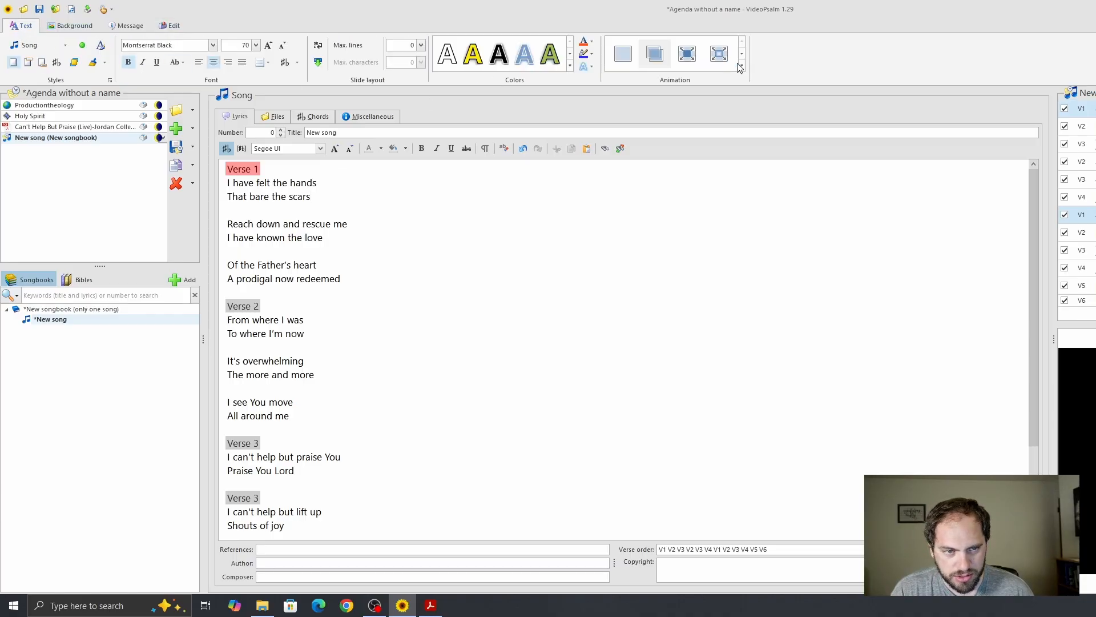
left_click(57, 27)
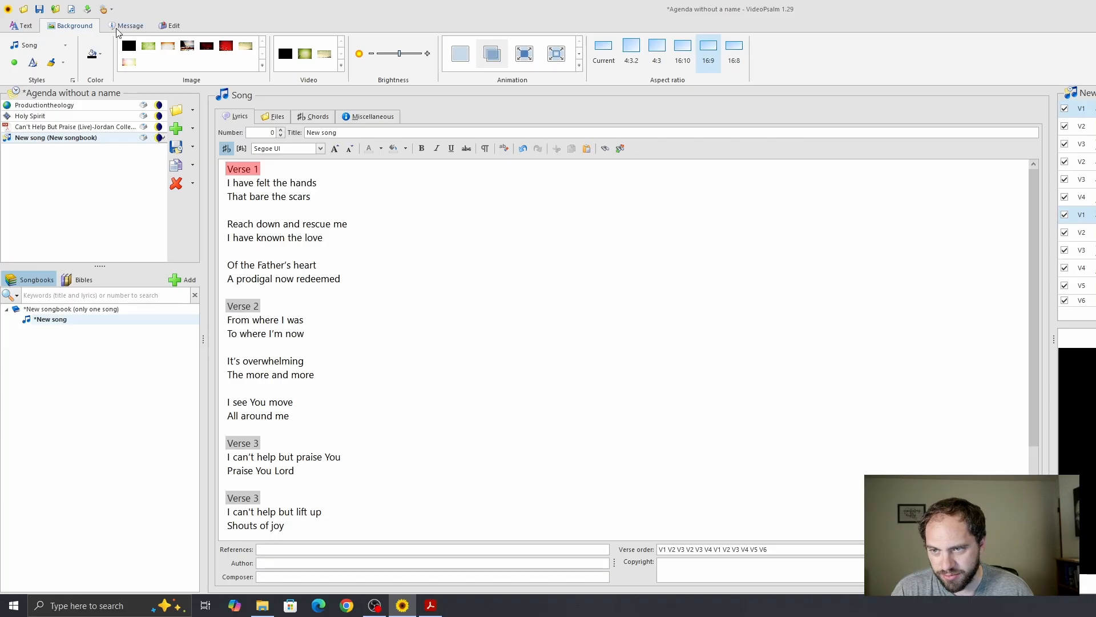
left_click(246, 46)
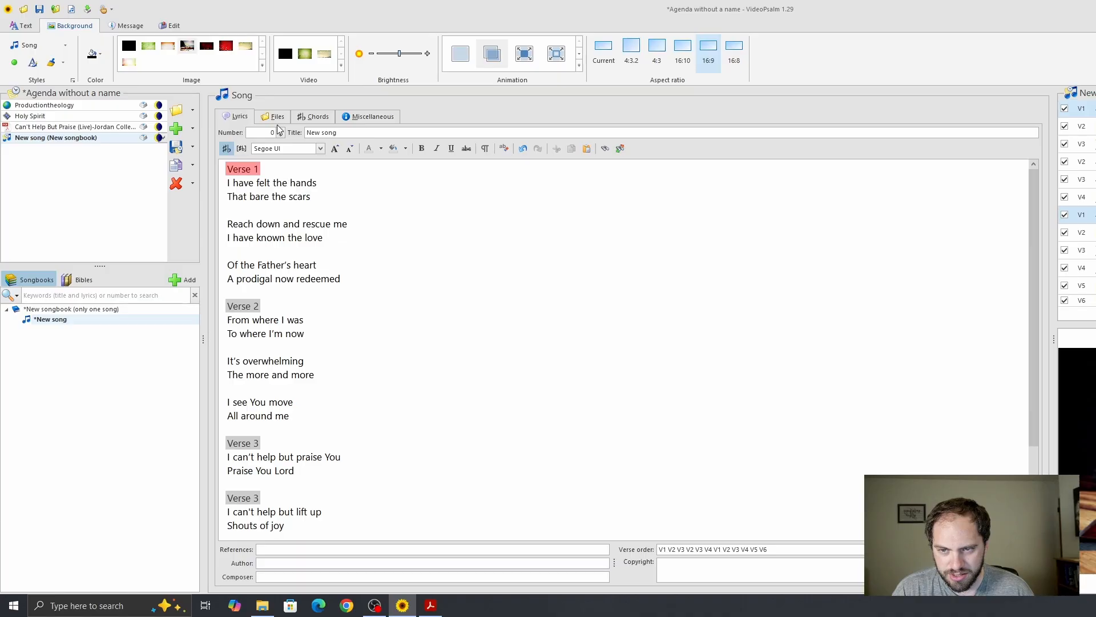
Step: Duplicate the New song item in the agenda
right_click(52, 141)
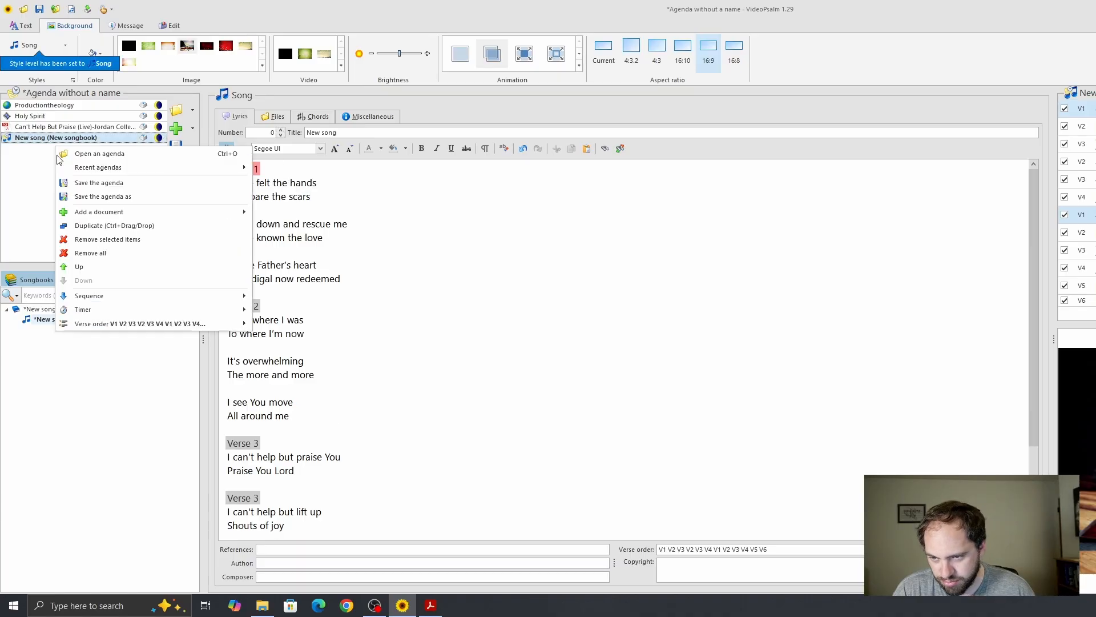
left_click(137, 226)
right_click(58, 150)
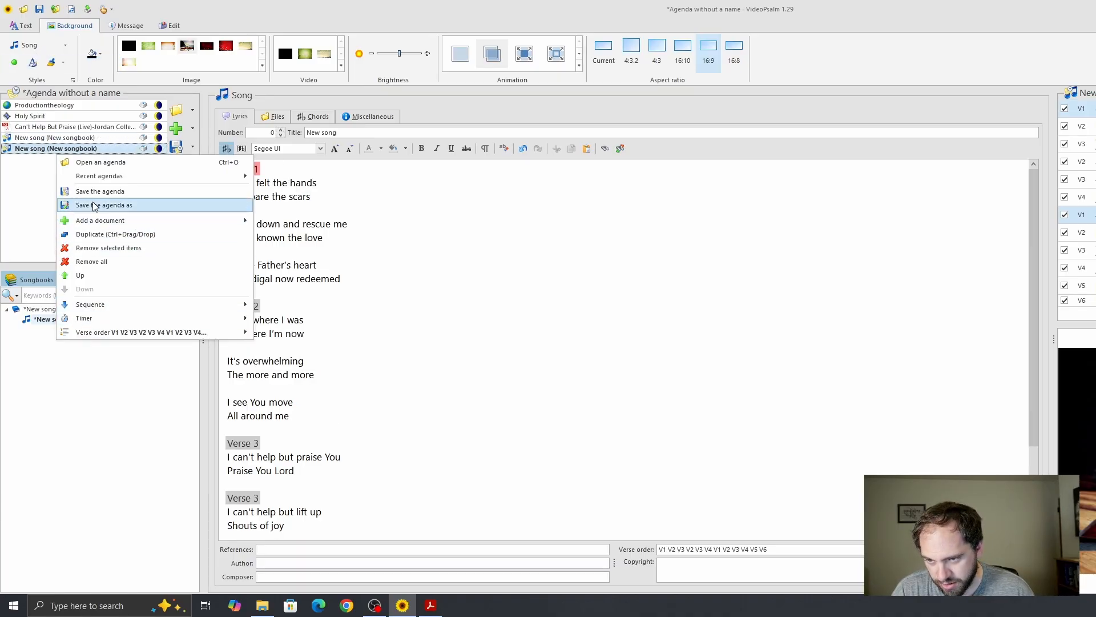
left_click(41, 152)
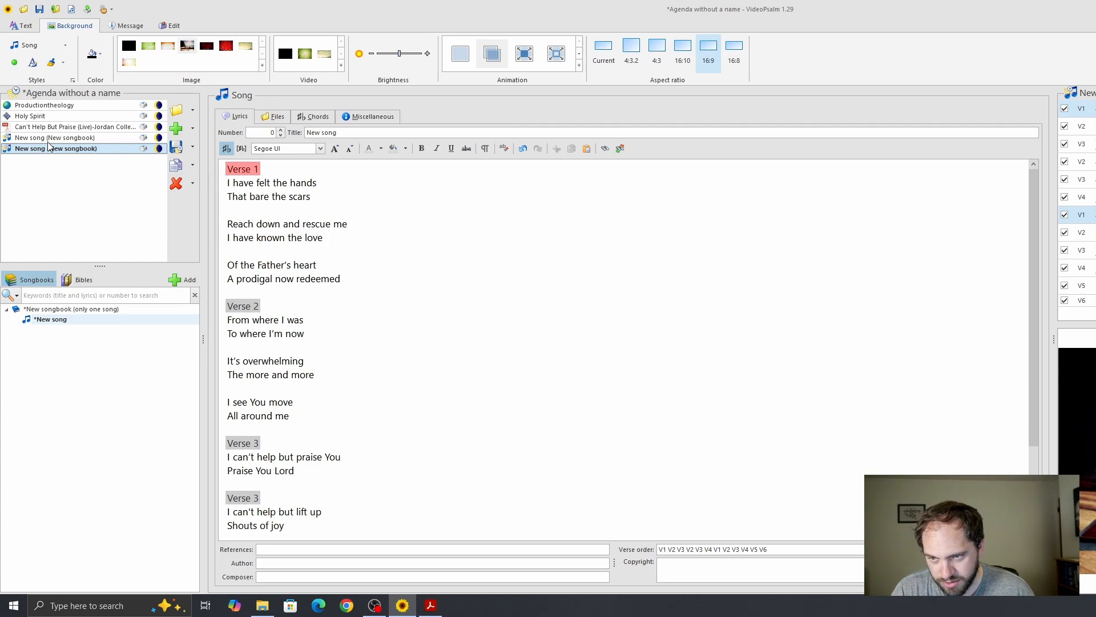
Step: Set the duplicated song's background to the red gallery image and compare it with the original New song item
left_click(230, 49)
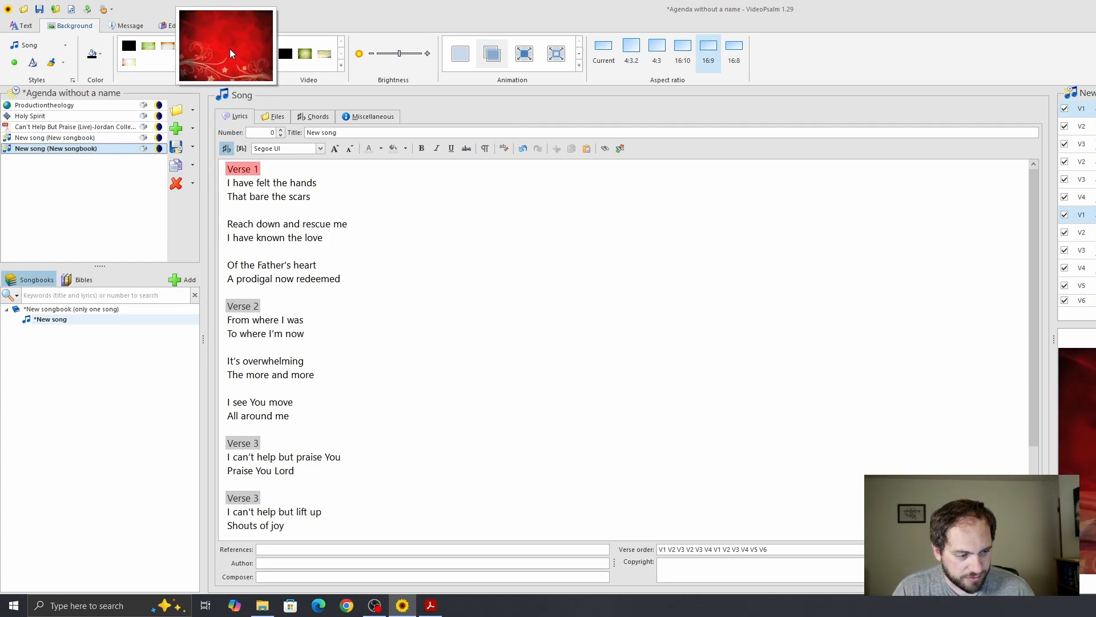
left_click(82, 138)
left_click(287, 184)
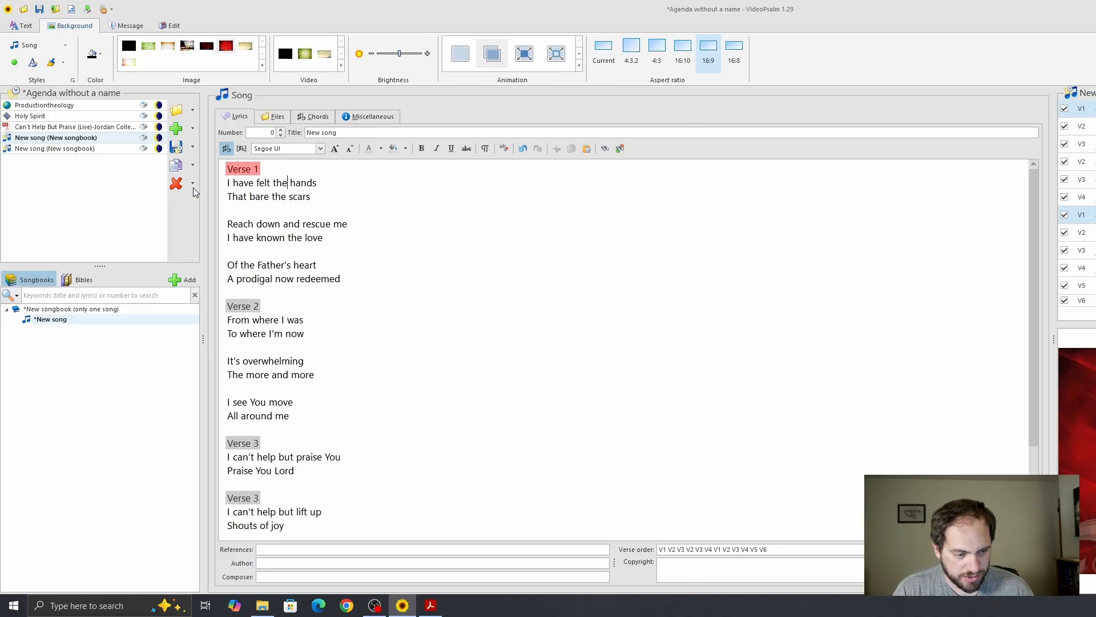
left_click(73, 151)
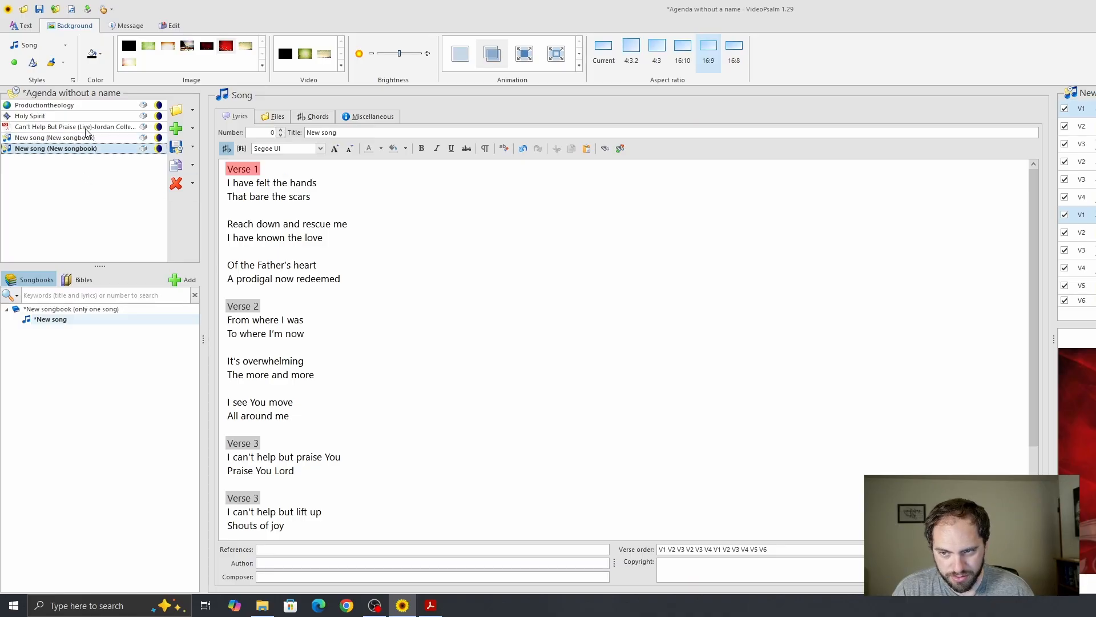
left_click(81, 139)
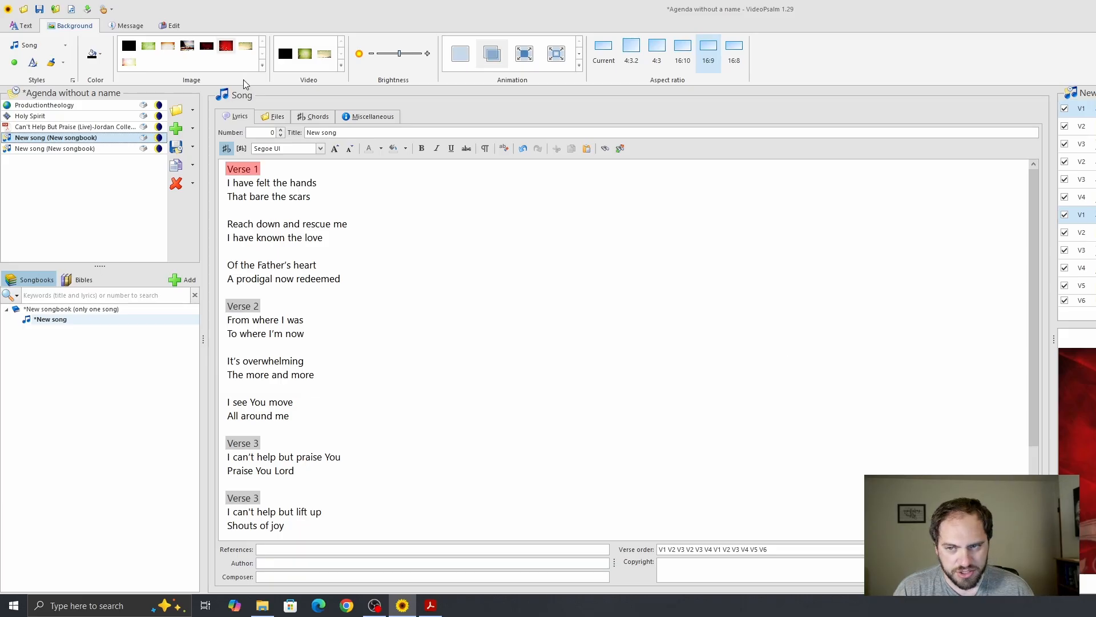
left_click(91, 146)
left_click(95, 137)
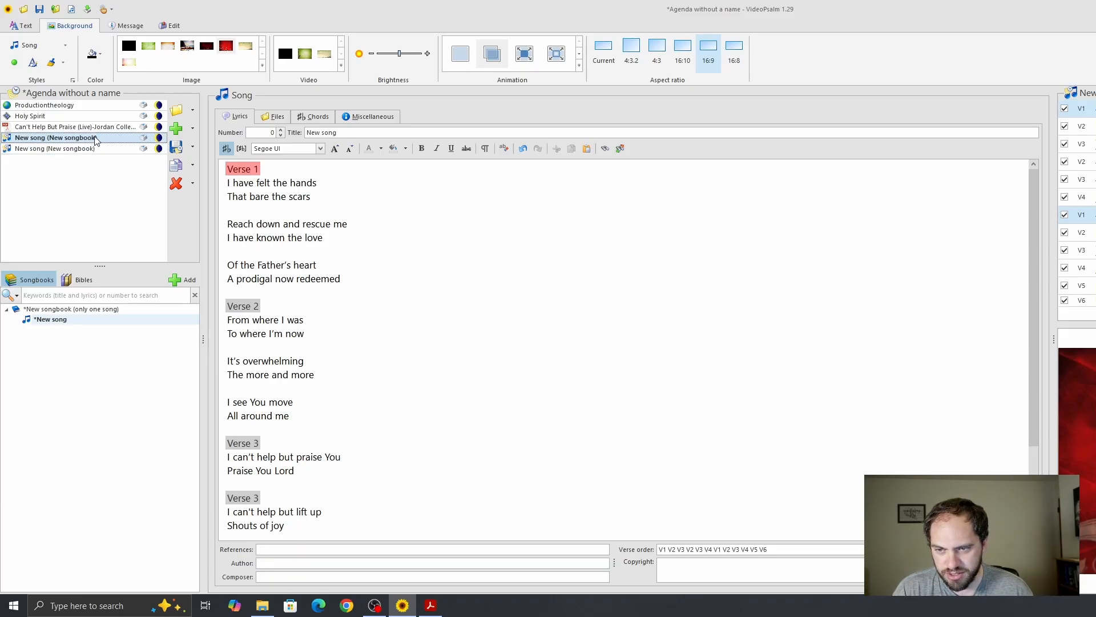
Step: Try the seventh gallery image on the original New song item and set its background to the black image instead
left_click(244, 43)
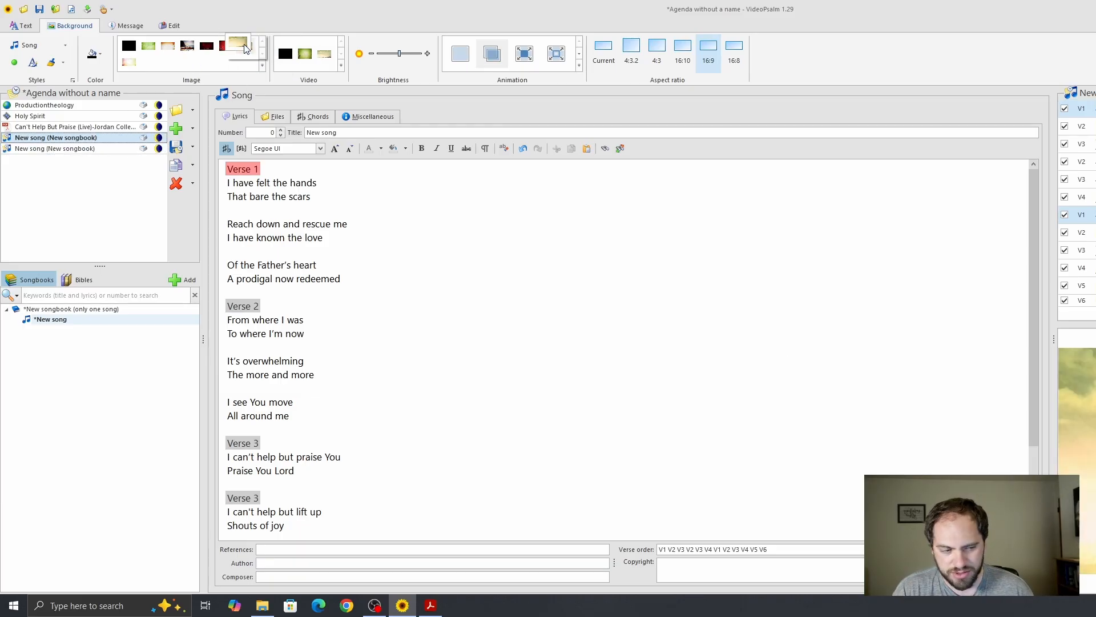
left_click(131, 48)
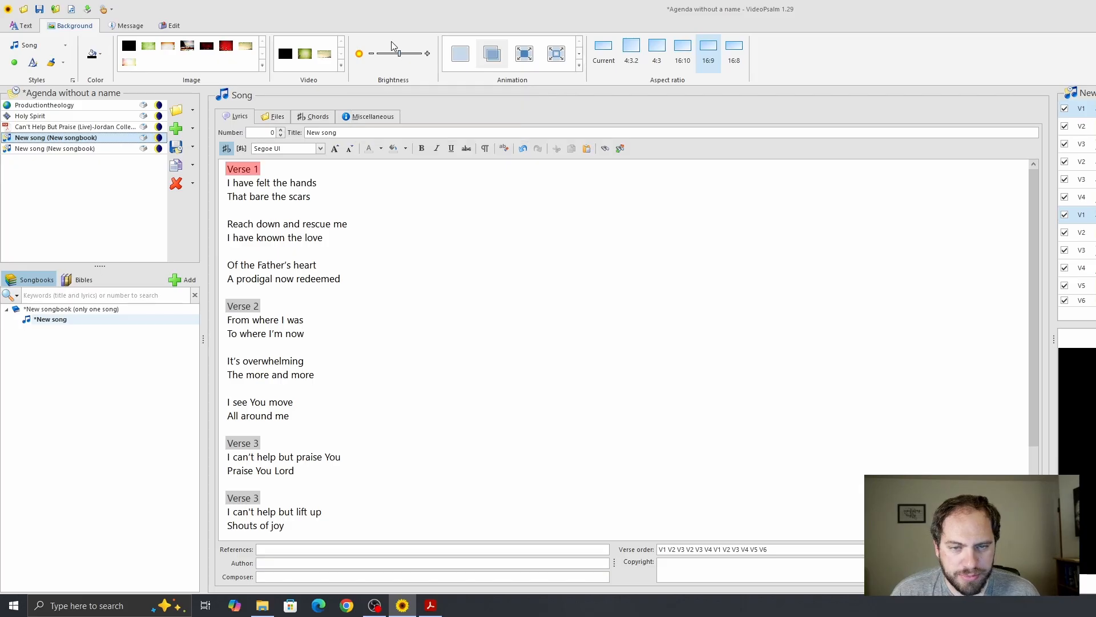
Step: Open the song's detailed style settings, review the Body properties and try to clear all the footer fields
left_click(34, 66)
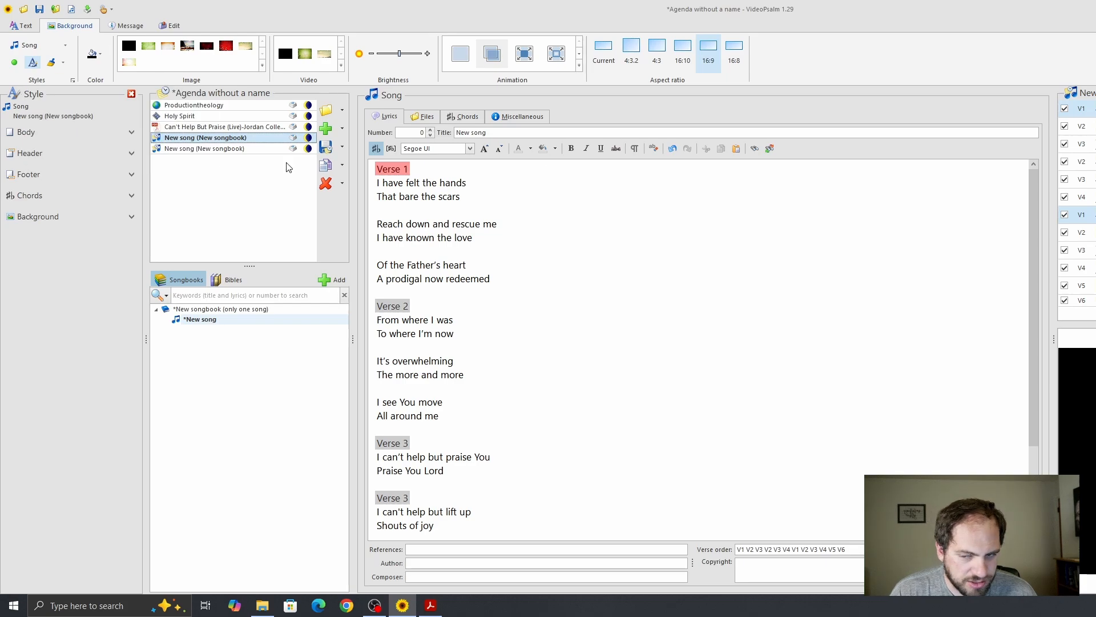
left_click(78, 131)
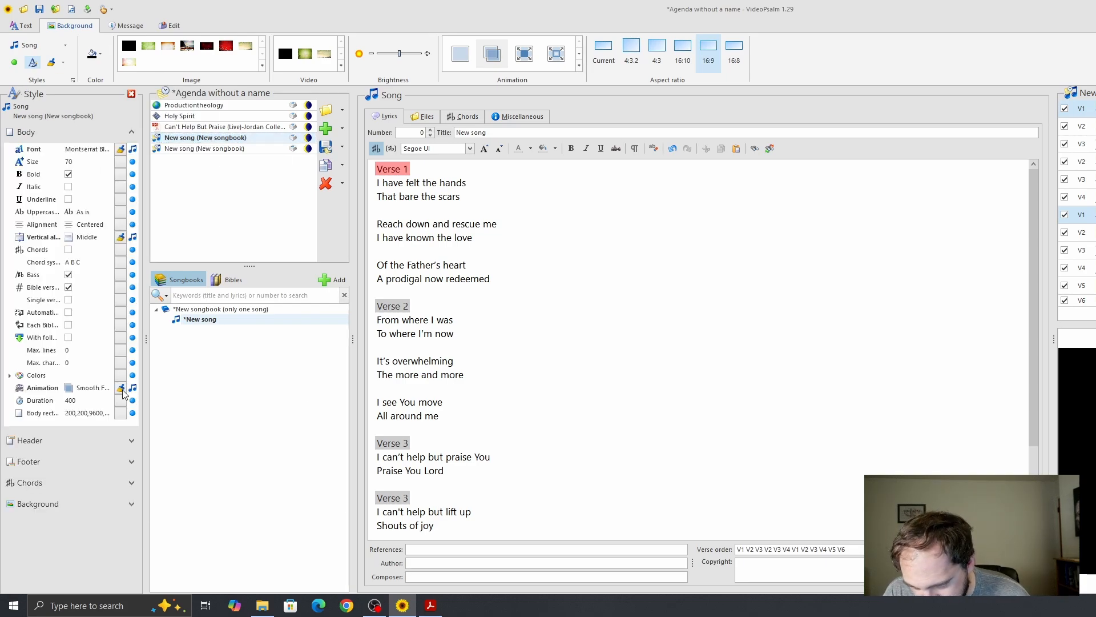
left_click(77, 464)
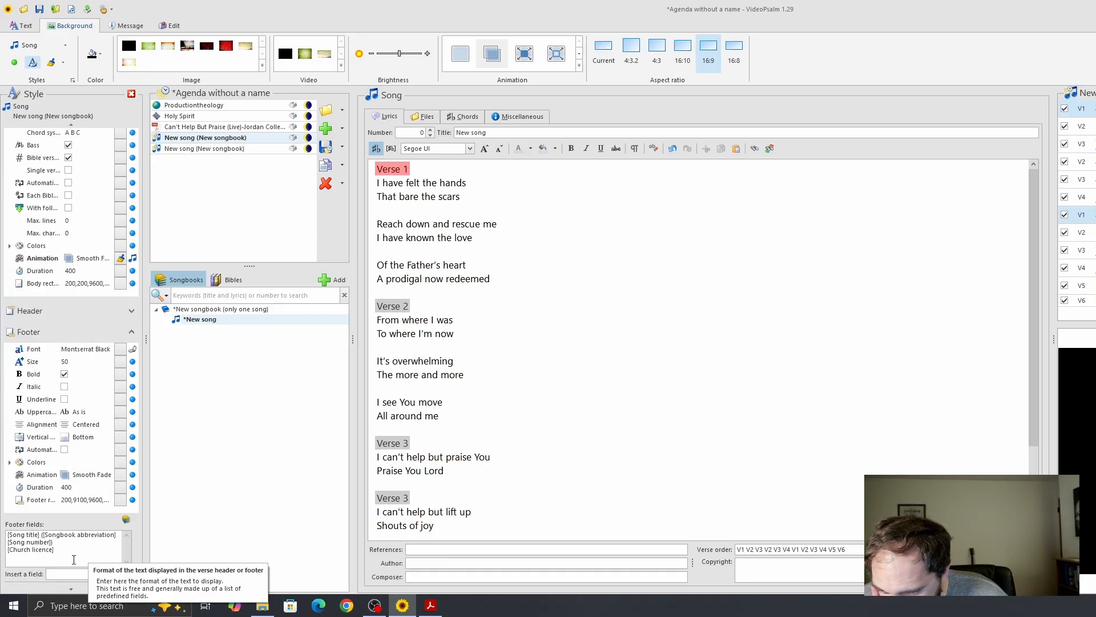
left_click_drag(69, 552, 9, 534)
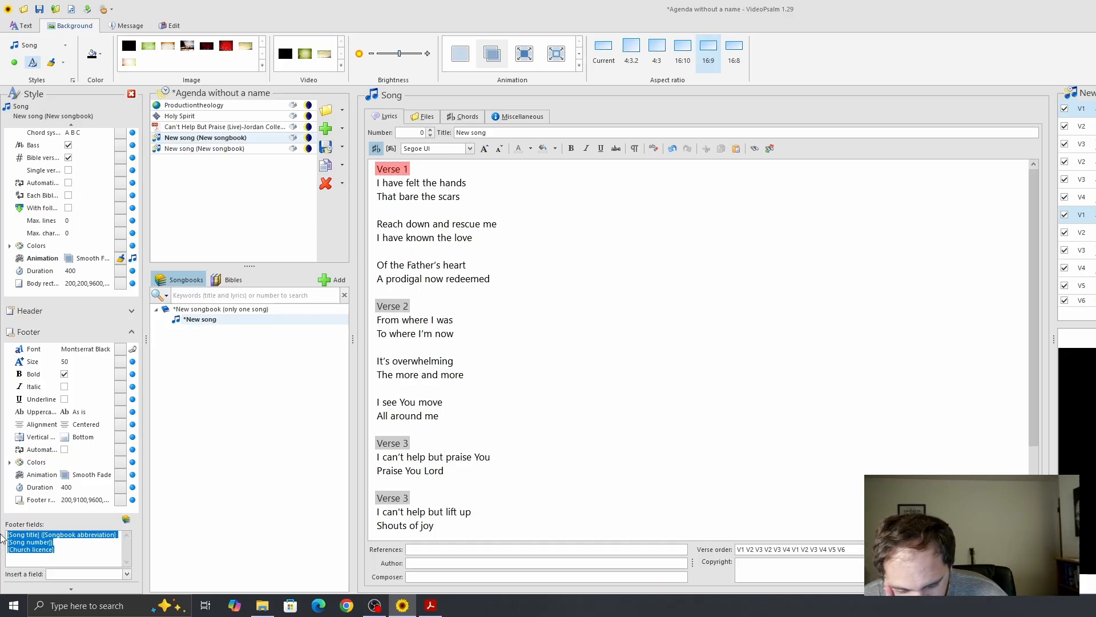
key("Delete")
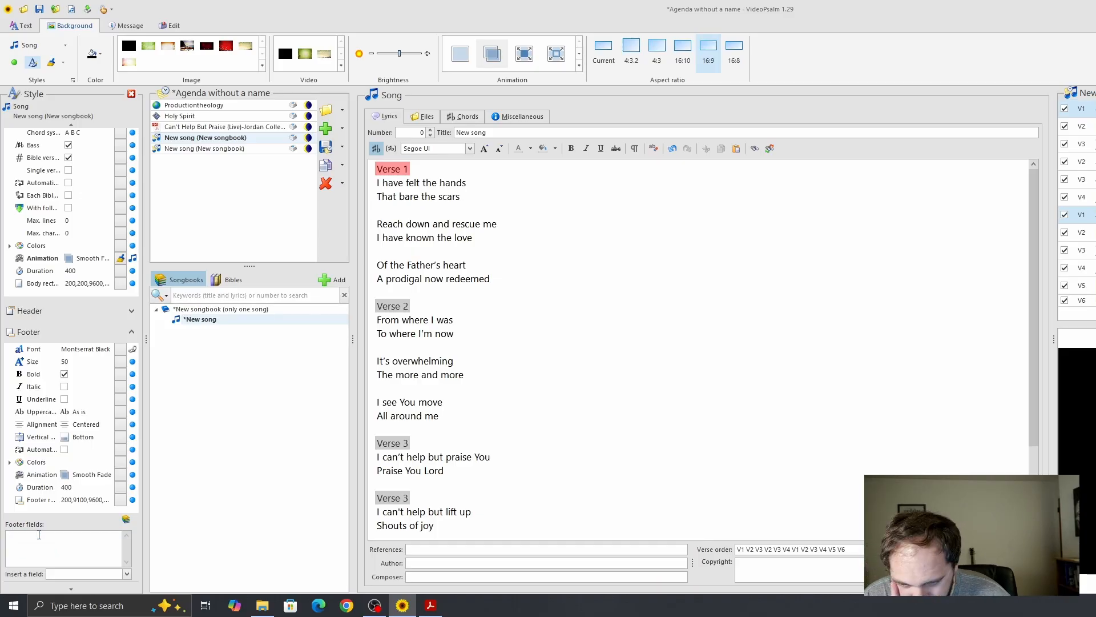
left_click(191, 521)
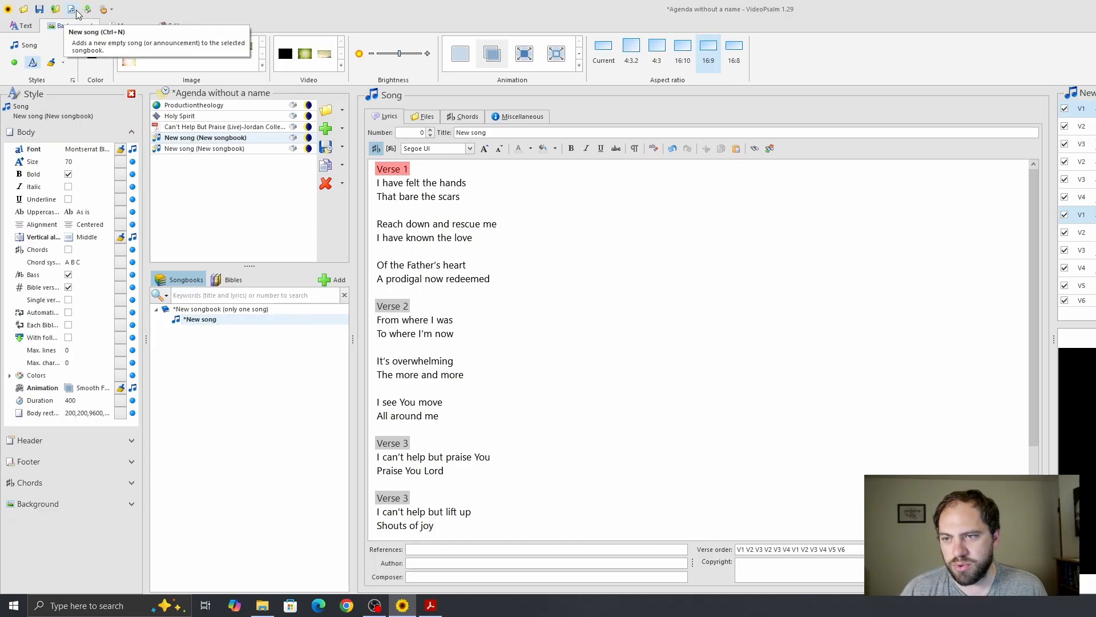
Step: Set the song's maximum lines per slide to 2
left_click(23, 27)
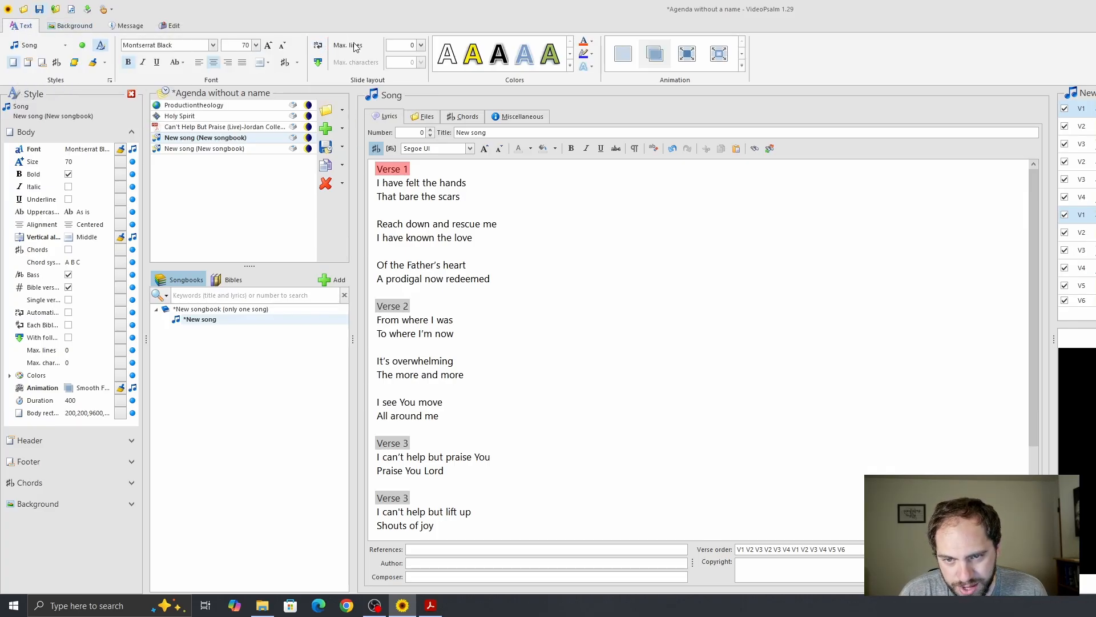
left_click(421, 46)
left_click(420, 74)
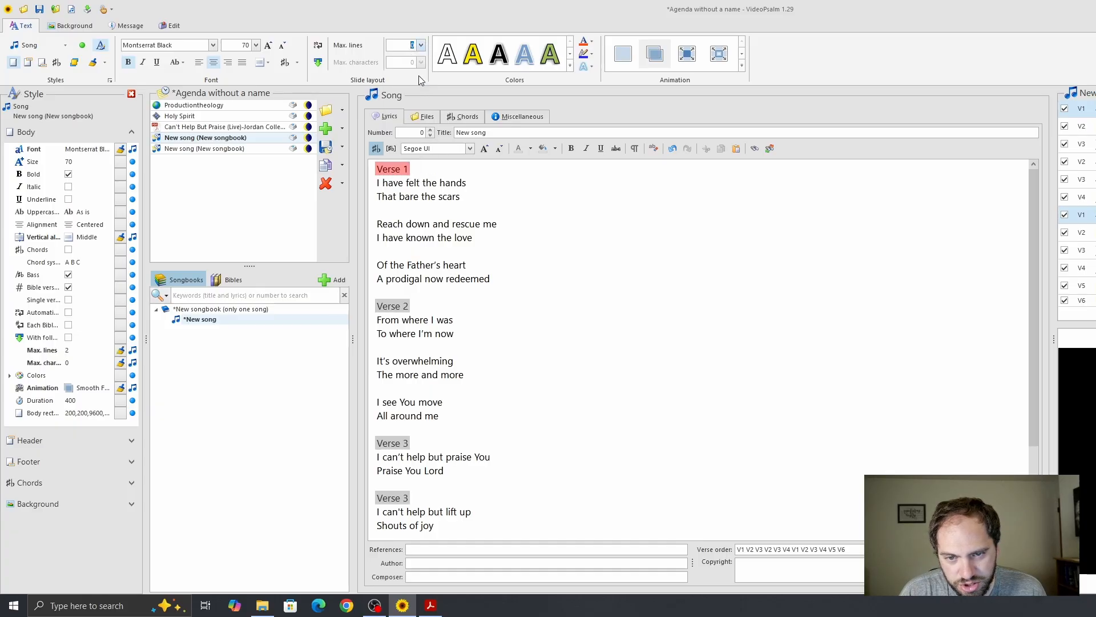
Step: Remove the blank lines within Verse 1 and the one before "I see You move" in Verse 2
key("BackSpace")
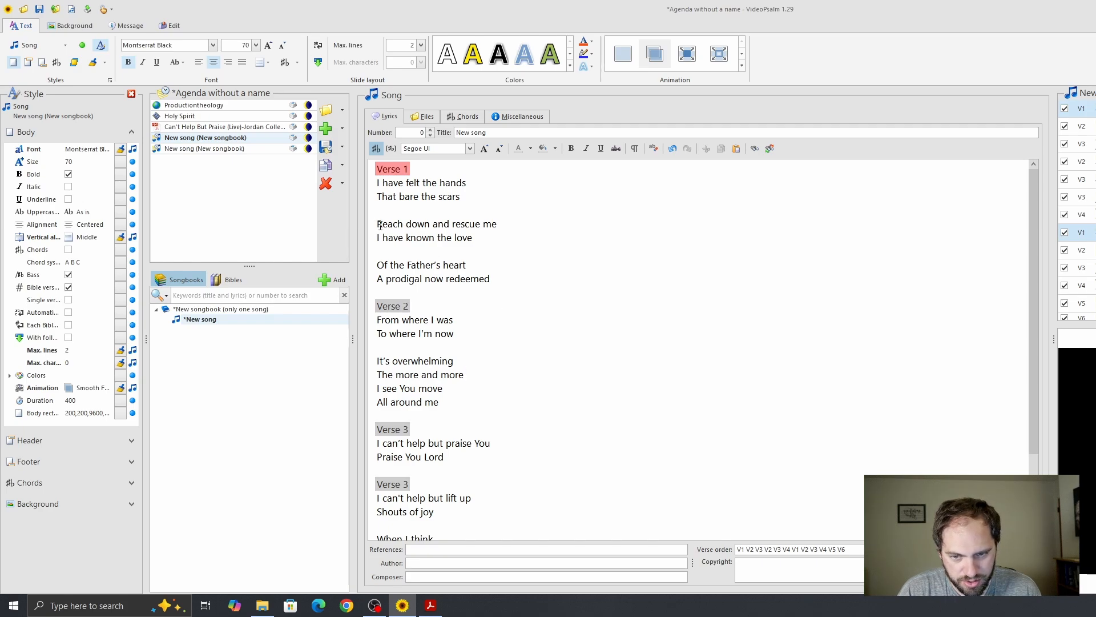
key("BackSpace")
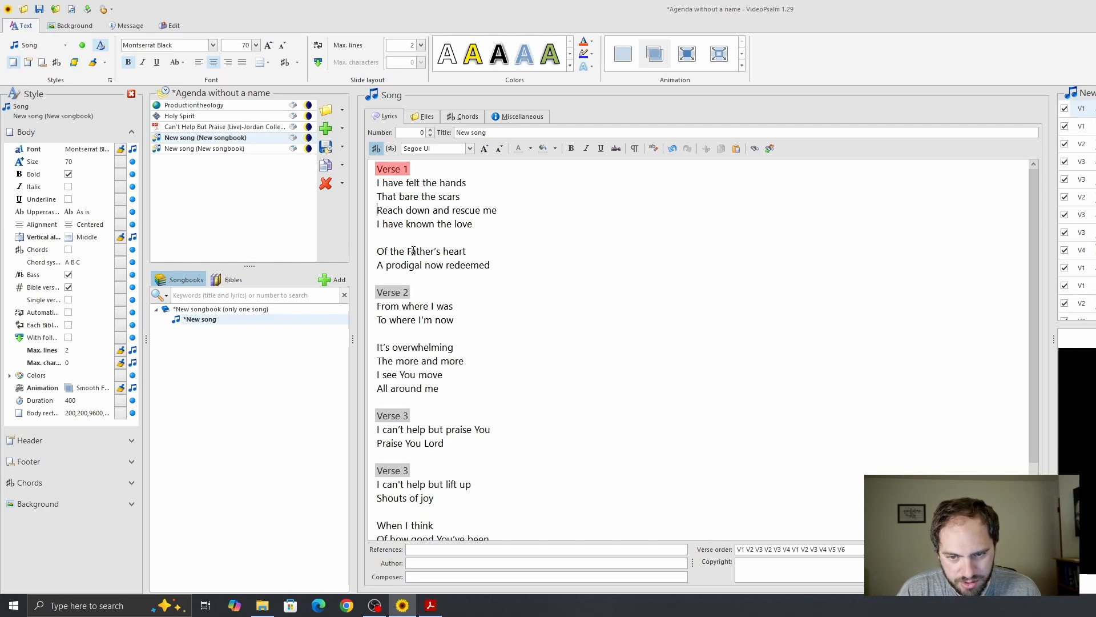
key("BackSpace")
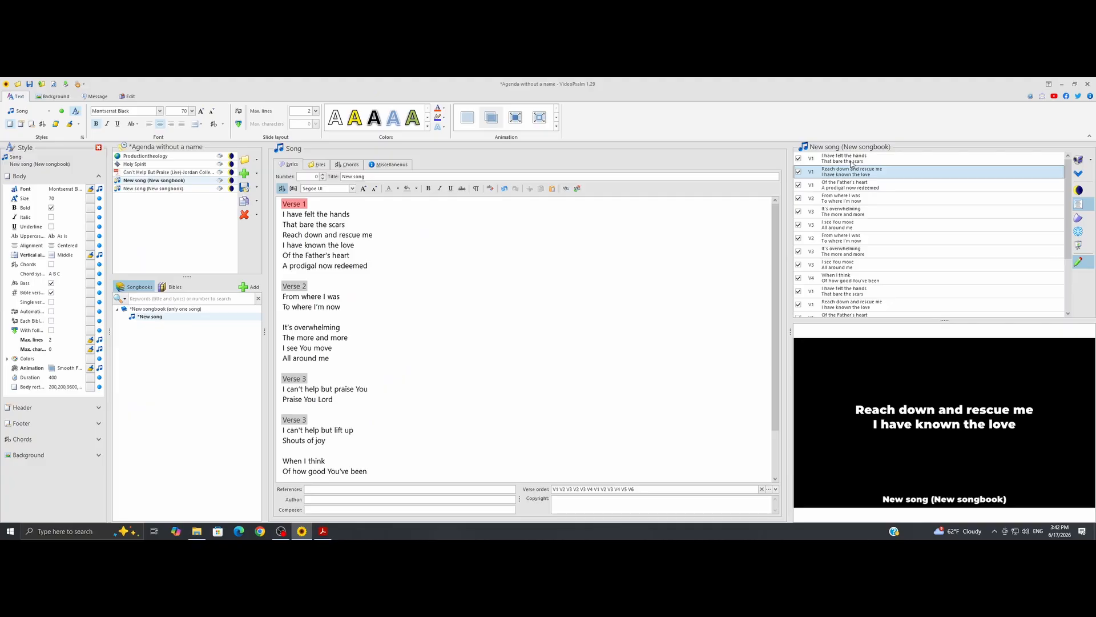
Step: Advance through the slides to "I see You move" and remove the blank line before "It's overwhelming" in Verse 2
key("Down")
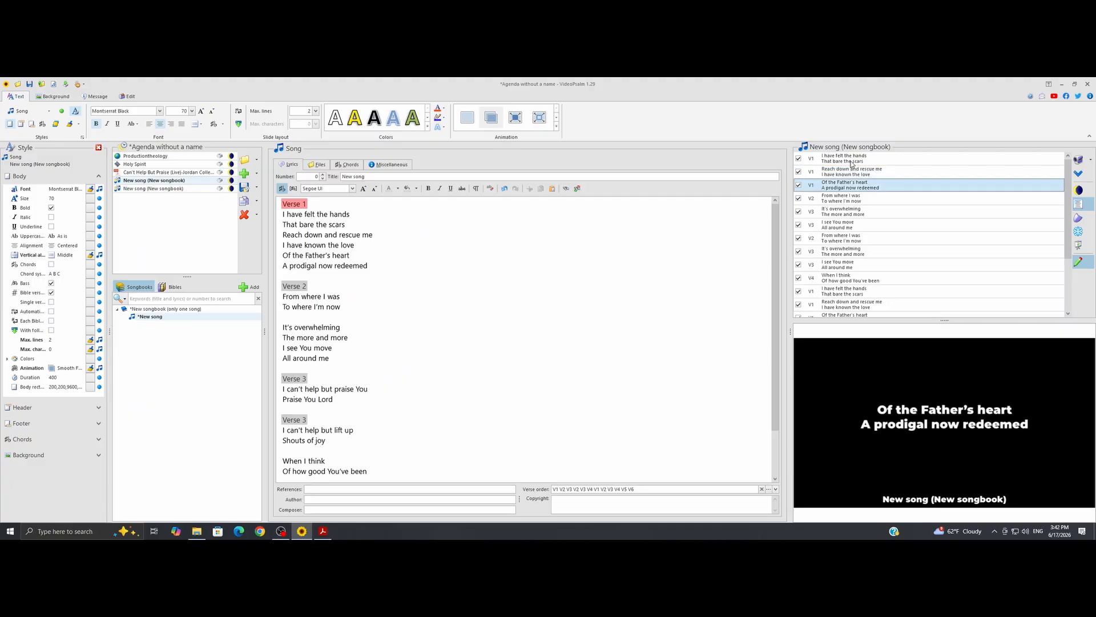
key("Down")
key("Down")
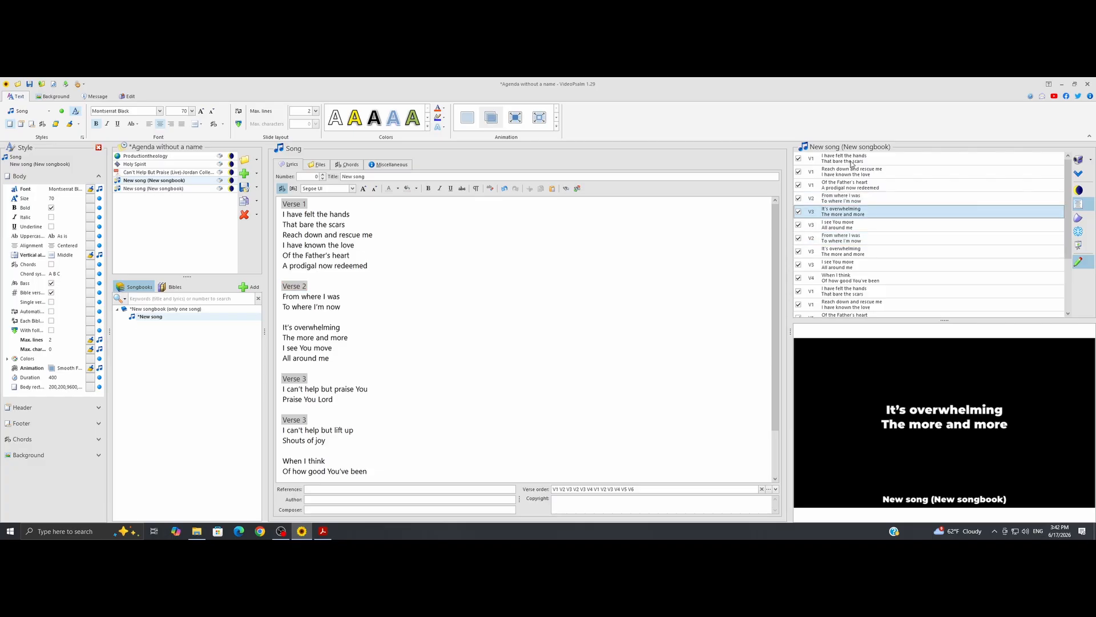
key("Down")
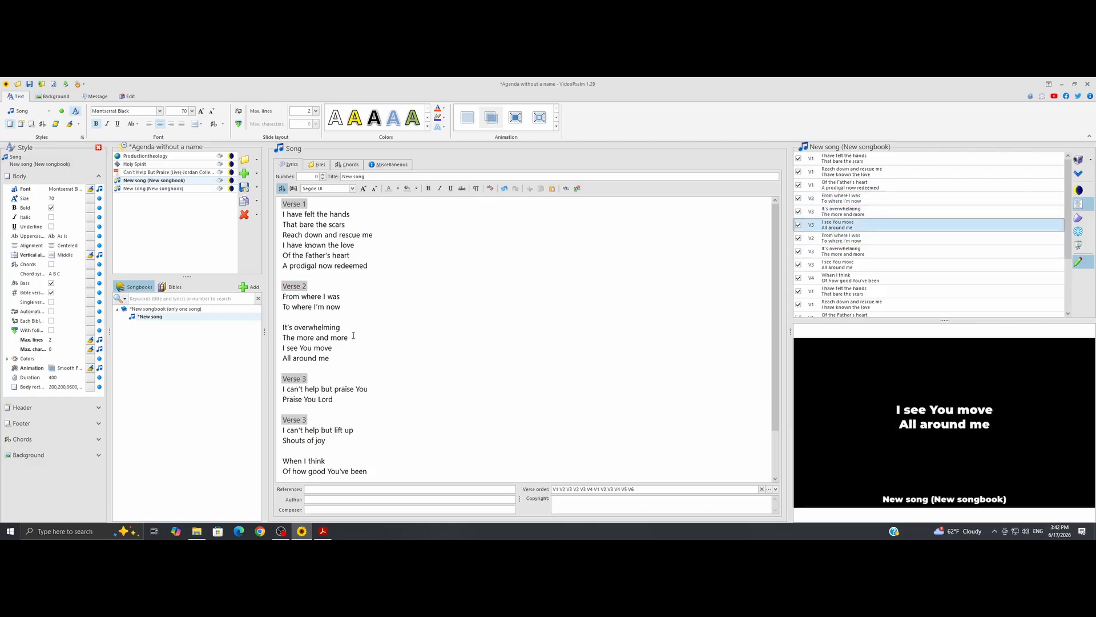
left_click(284, 327)
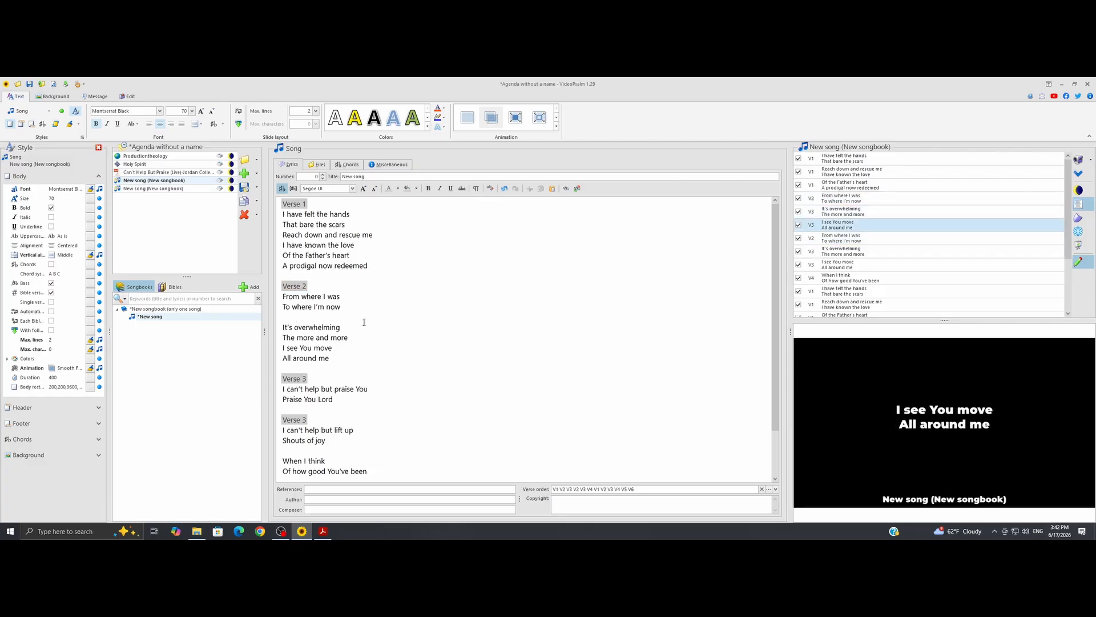
key("BackSpace")
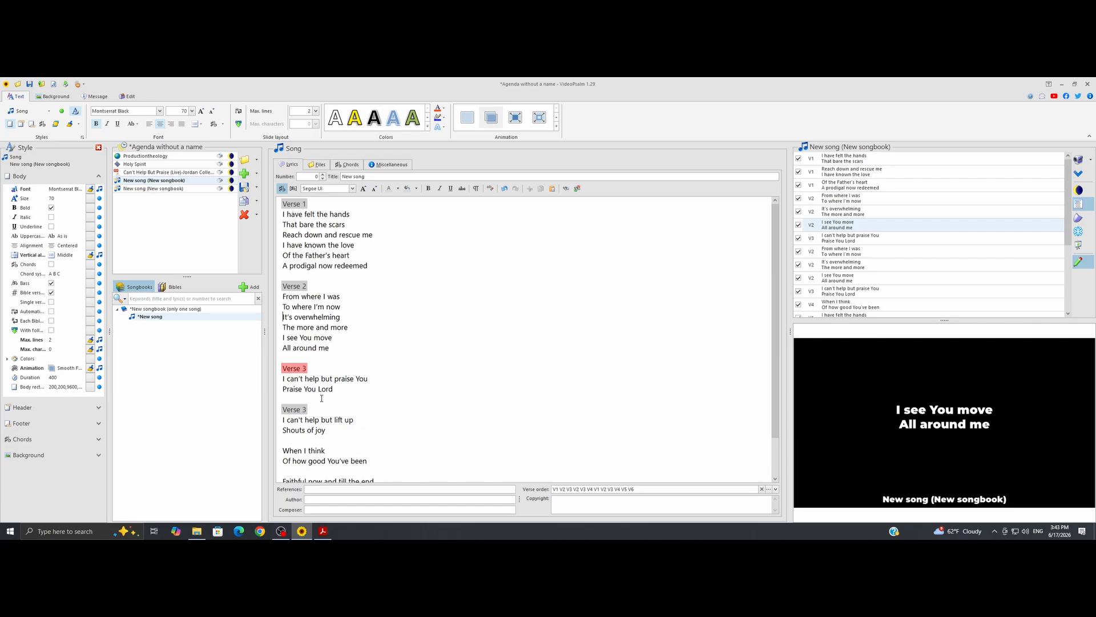
Step: Merge the remaining lyrics into a single Verse 3 by deleting the second Verse 3 heading and the blank lines between them
scroll(285, 422, "down", 1)
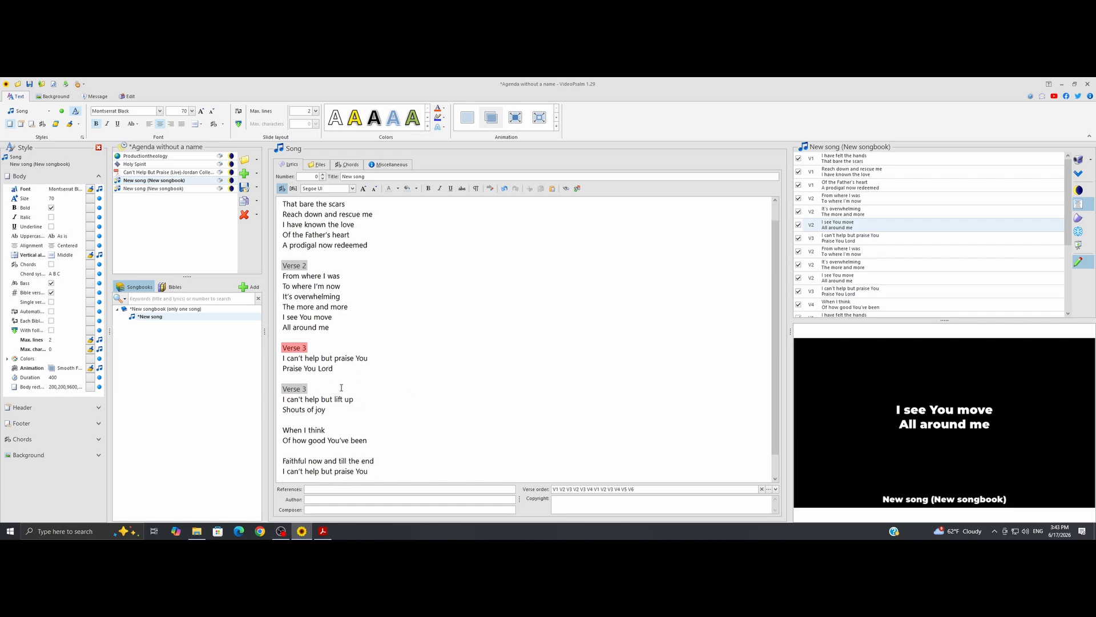
key("BackSpace")
key("BackSpace")
key("BackSpace")
key("BackSpace")
key("BackSpace")
key("BackSpace")
key("BackSpace")
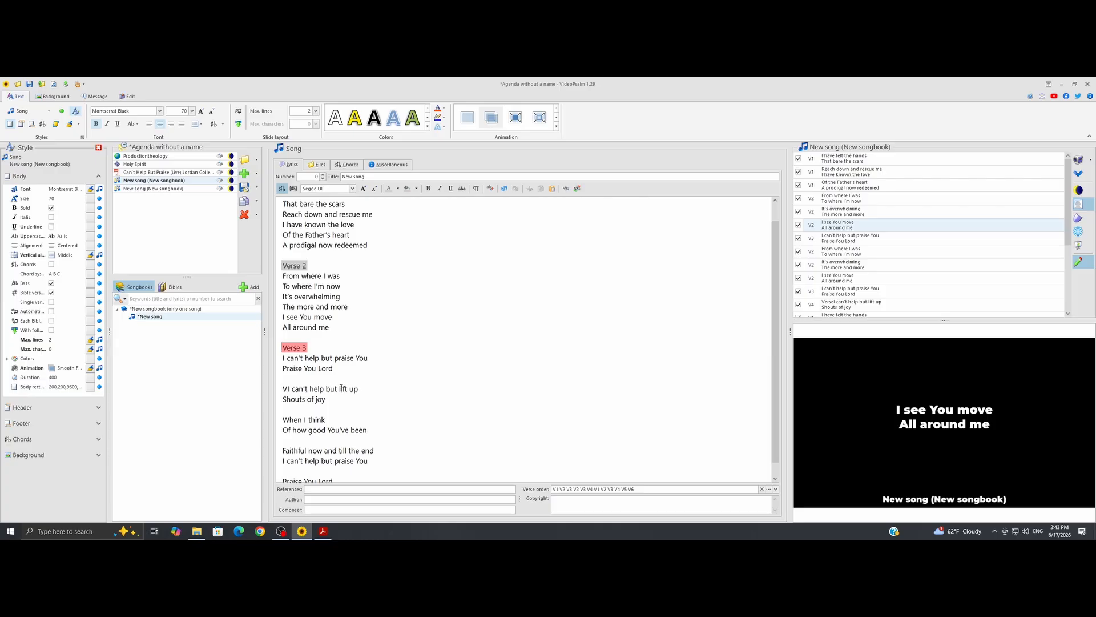
key("BackSpace")
key("BackSpace")
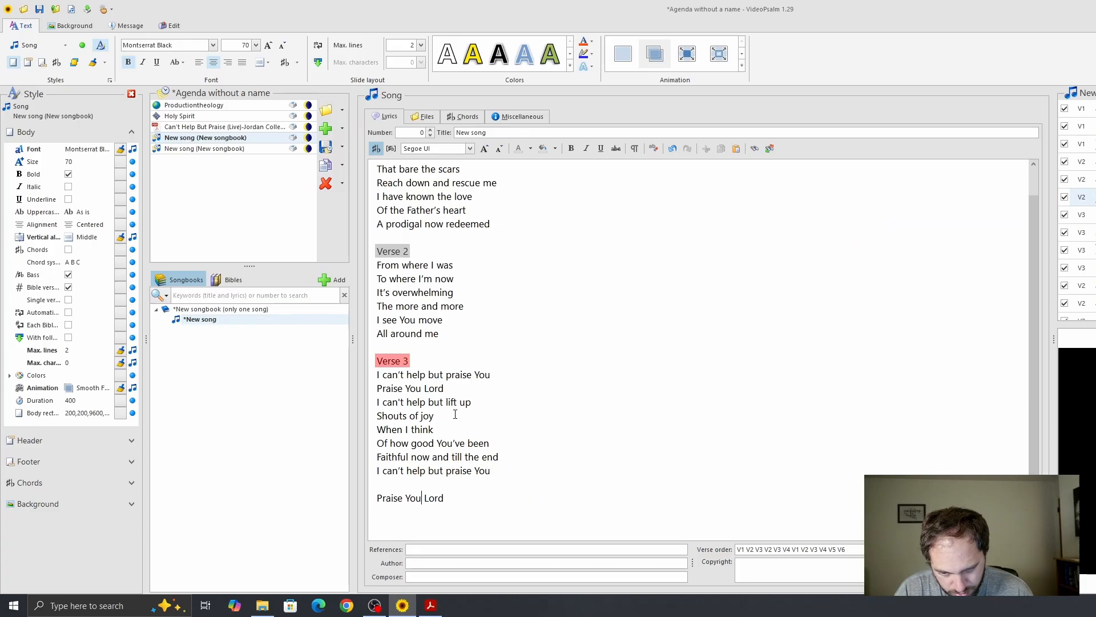
key("BackSpace")
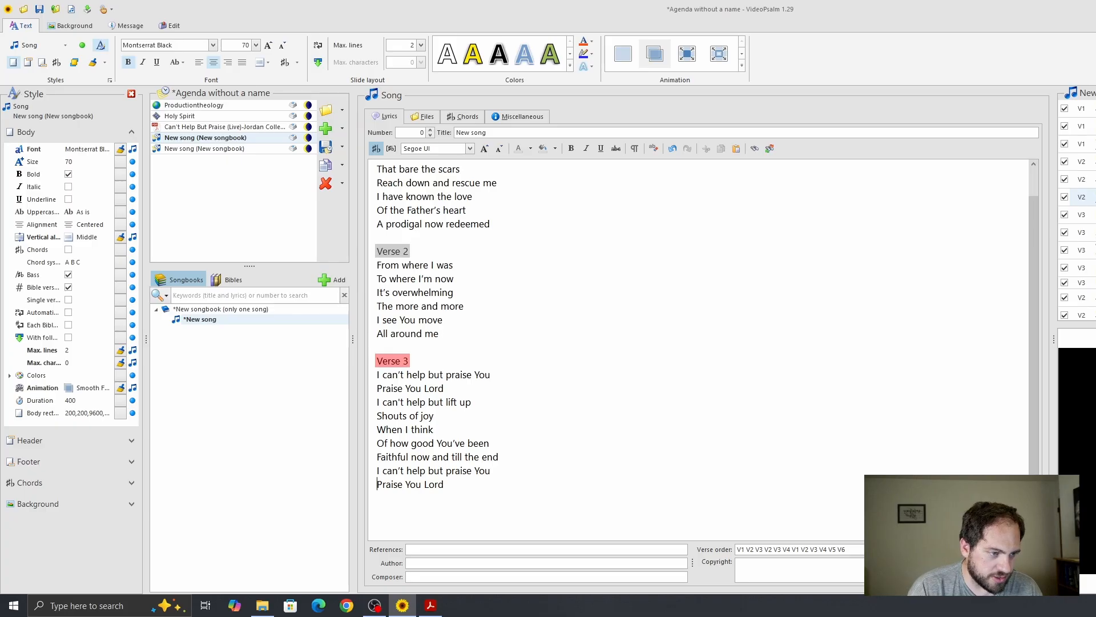
Step: Review the end of the slide list and change the Verse 2 heading in the lyrics to "Chorus 2"
scroll(1078, 228, "down", 4)
scroll(1084, 224, "down", 3)
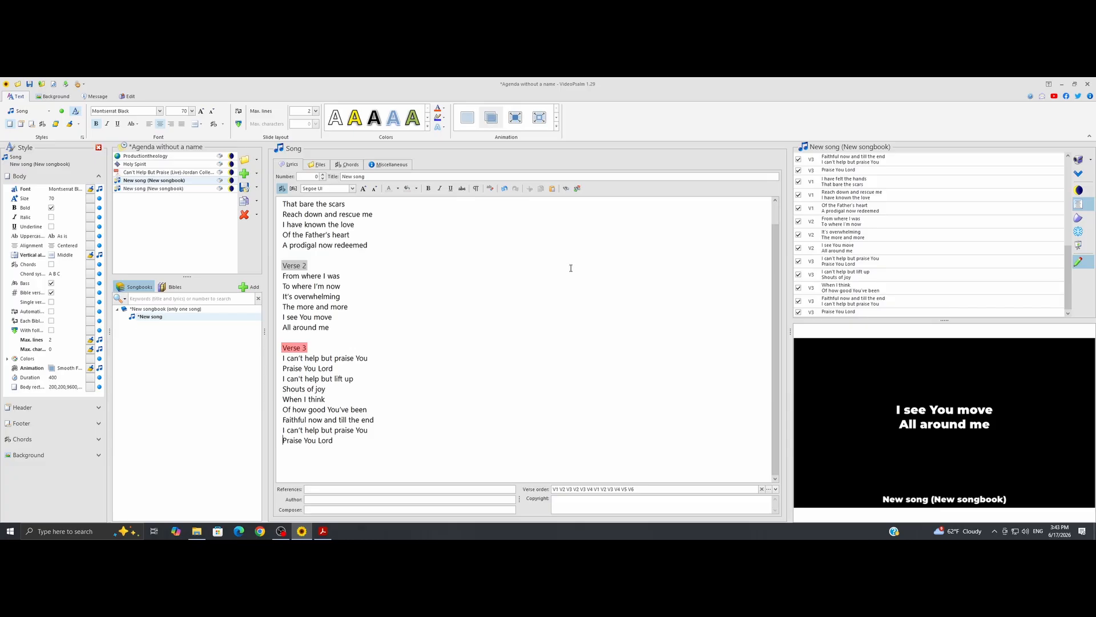
left_click_drag(297, 265, 272, 269)
left_click(295, 265)
type("Choru")
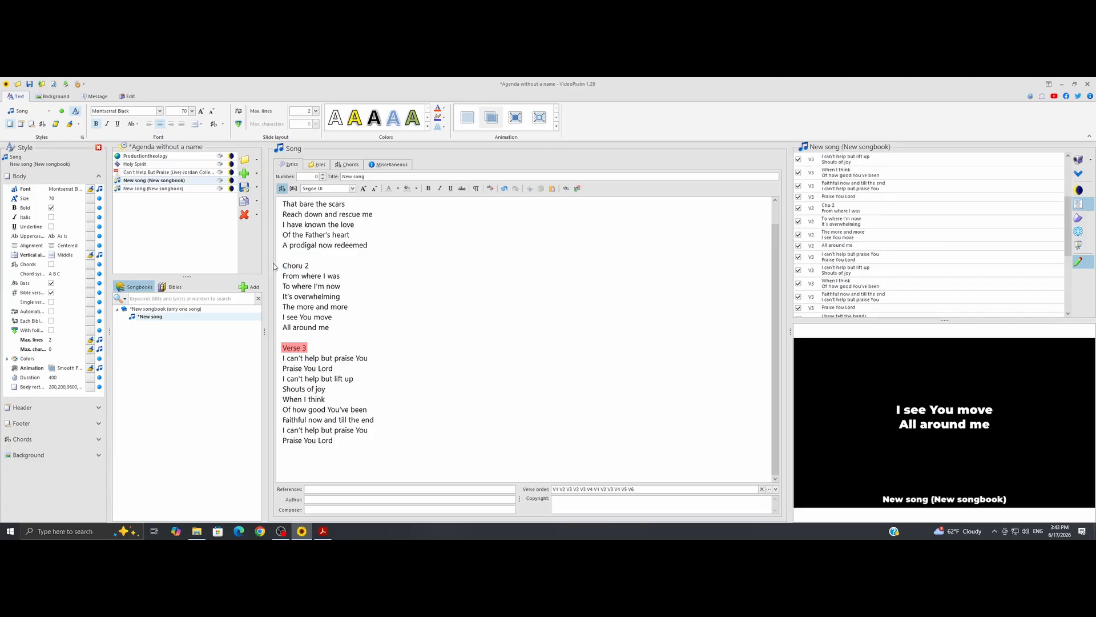
type("s")
Step: Check the slide list against the edited lyrics and show the first V1 slide
scroll(824, 257, "down", 3)
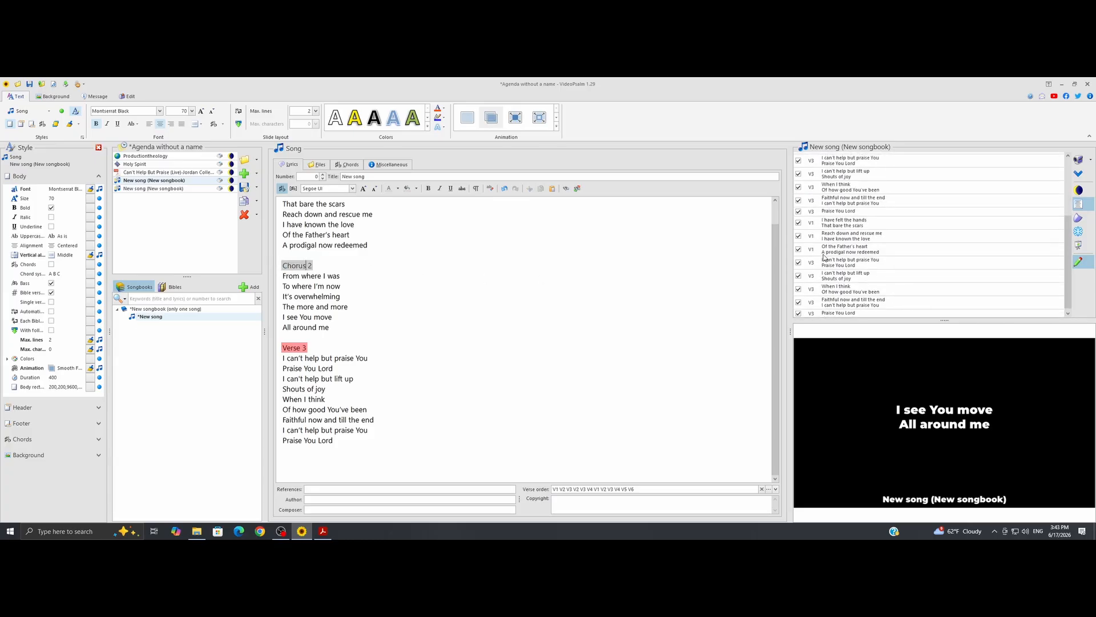
scroll(362, 283, "up", 1)
left_click(355, 308)
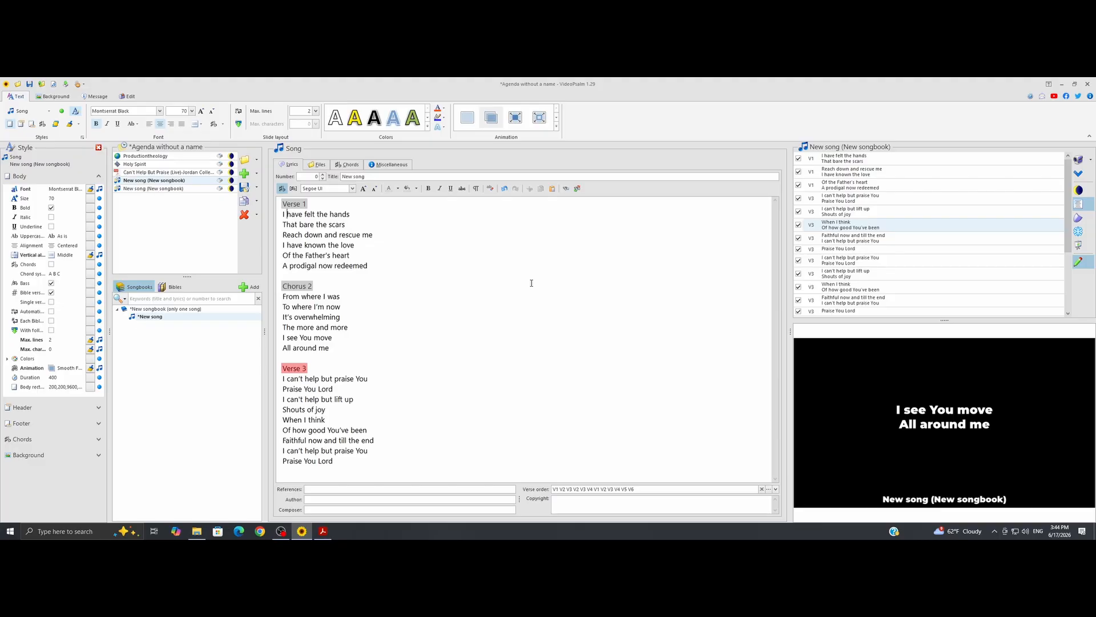
left_click(843, 161)
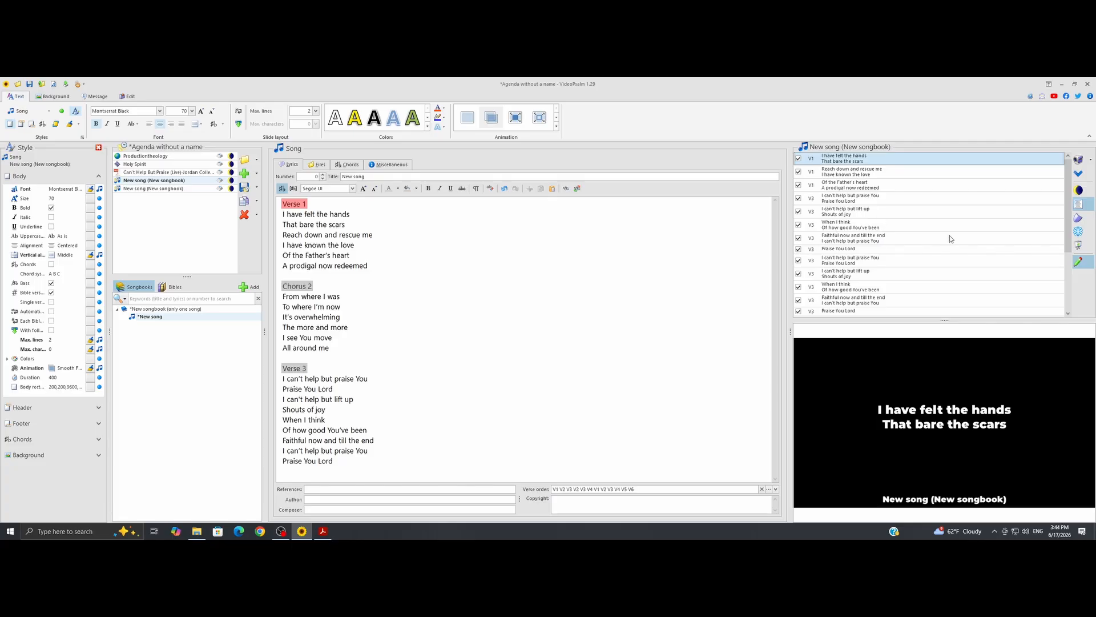
Step: Advance through the song's slides to the second "When I think / Of how good You've been" slide to check the verse sequence
key("Down")
key("Down")
key("Down")
key("Down")
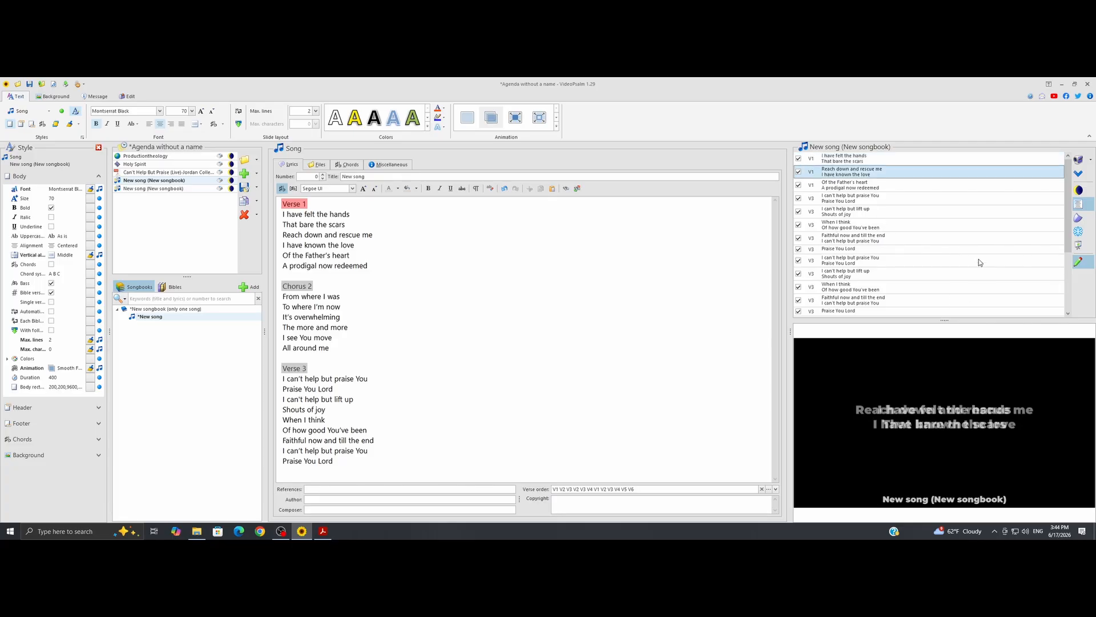
key("Down")
key("Down")
key("Down")
key("Down")
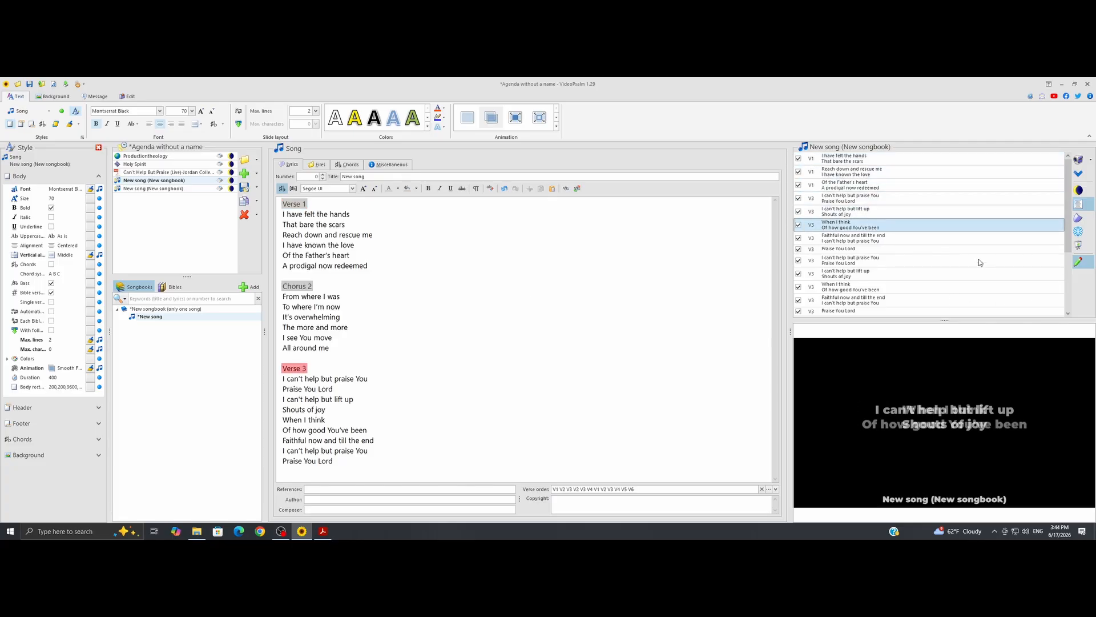
key("Down")
key("Down")
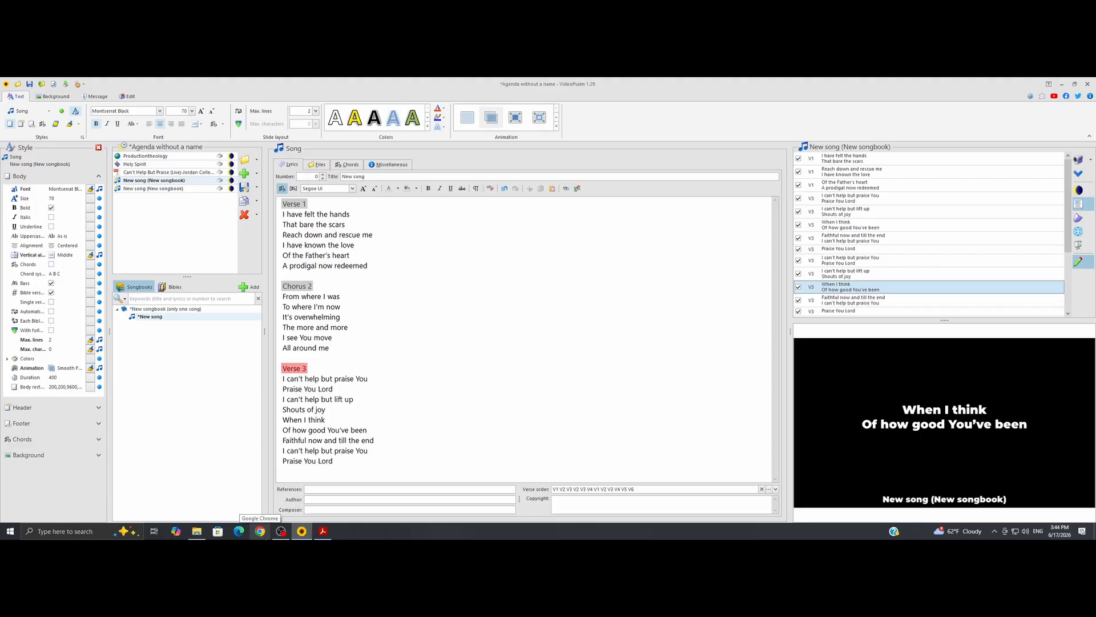
Step: Switch to Google Chrome with the Person 1 profile and open facebook.com
left_click(260, 531)
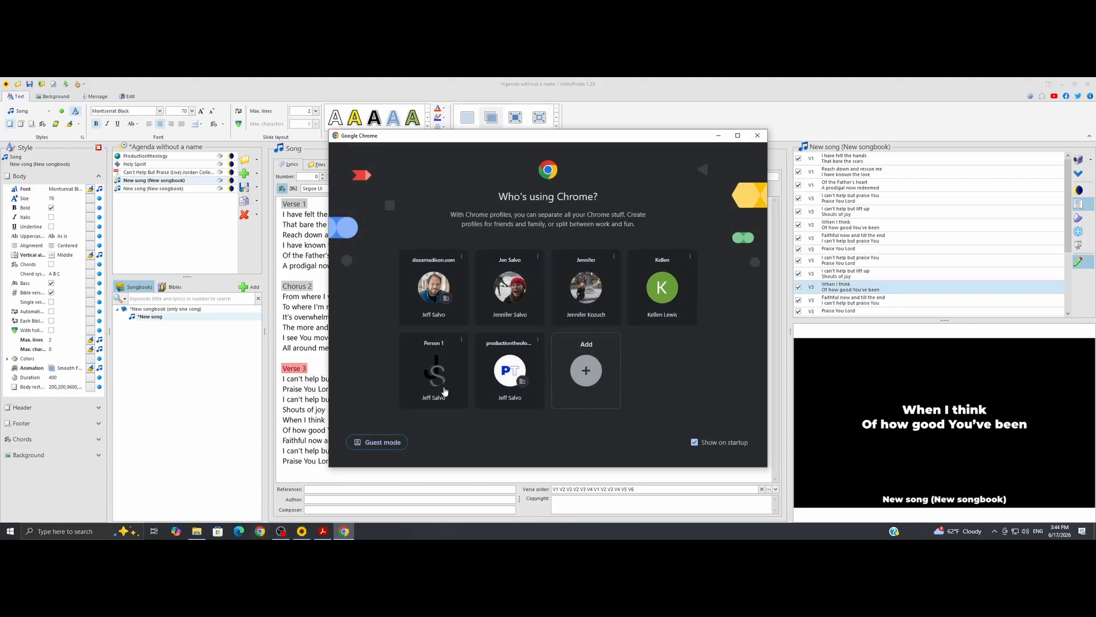
left_click(461, 368)
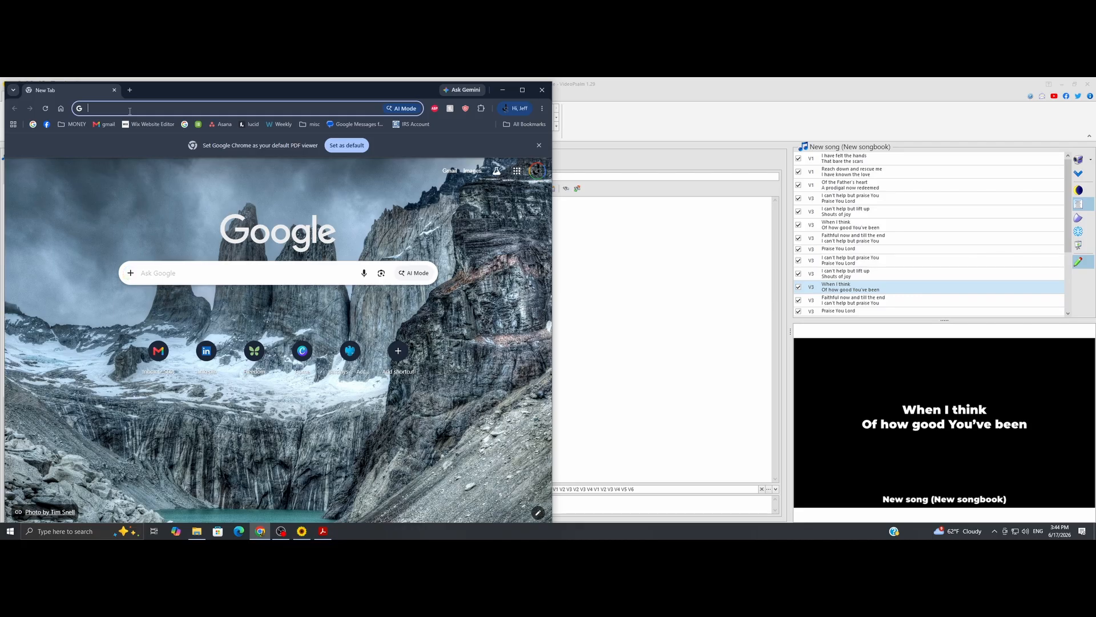
type("facebook.com")
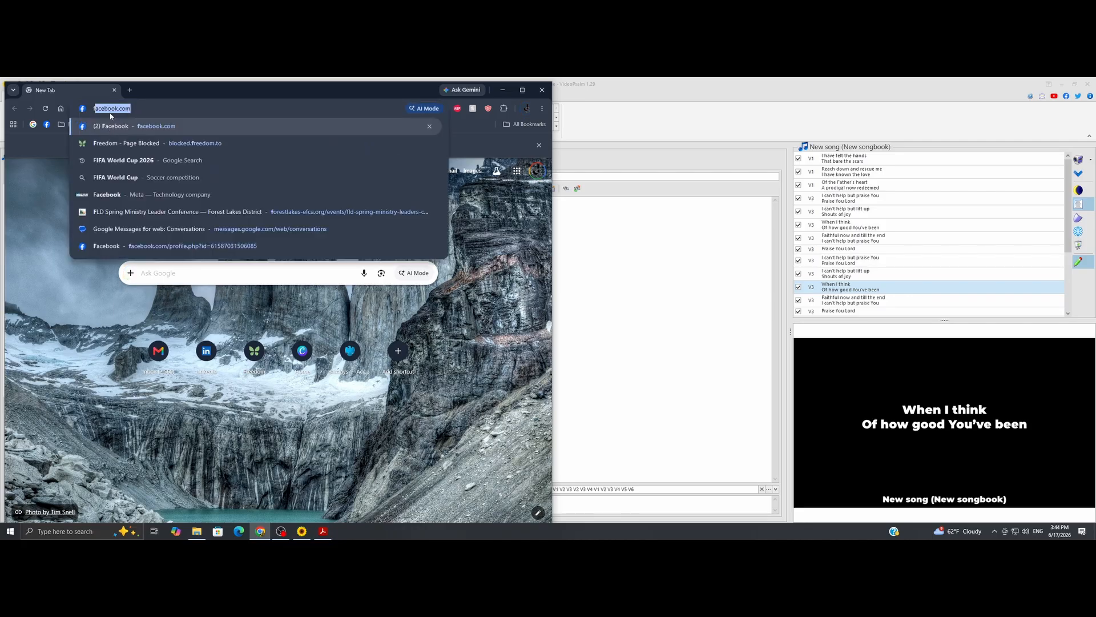
left_click(146, 130)
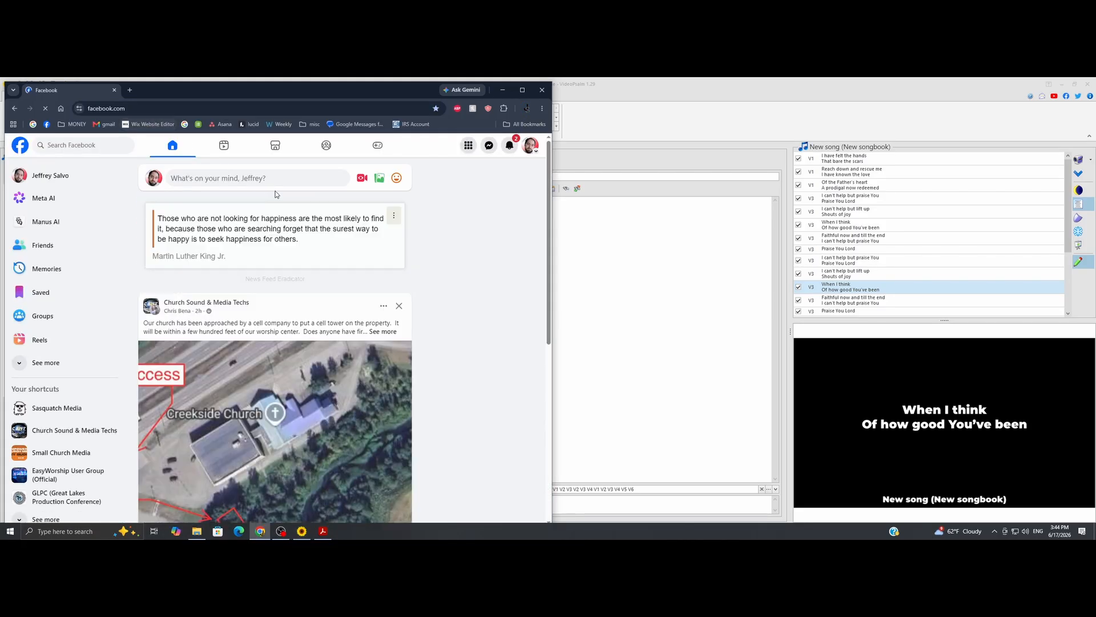
Step: Search Facebook for "videopsalm for church presentations" and open the VideoPsalm page from its post
left_click(117, 146)
type("vid")
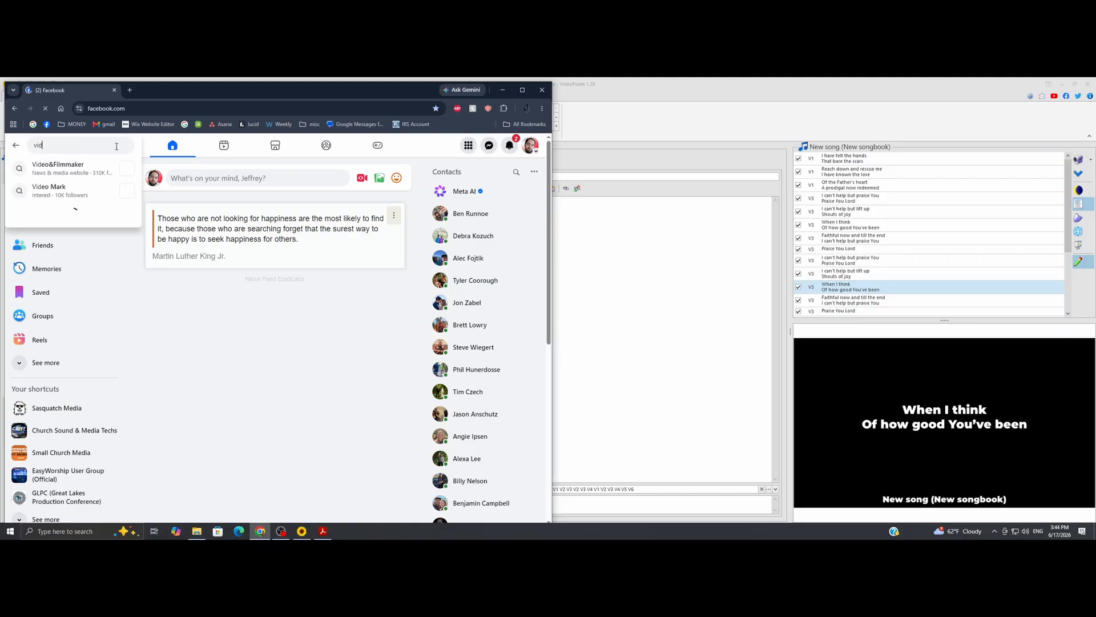
type("eopsal")
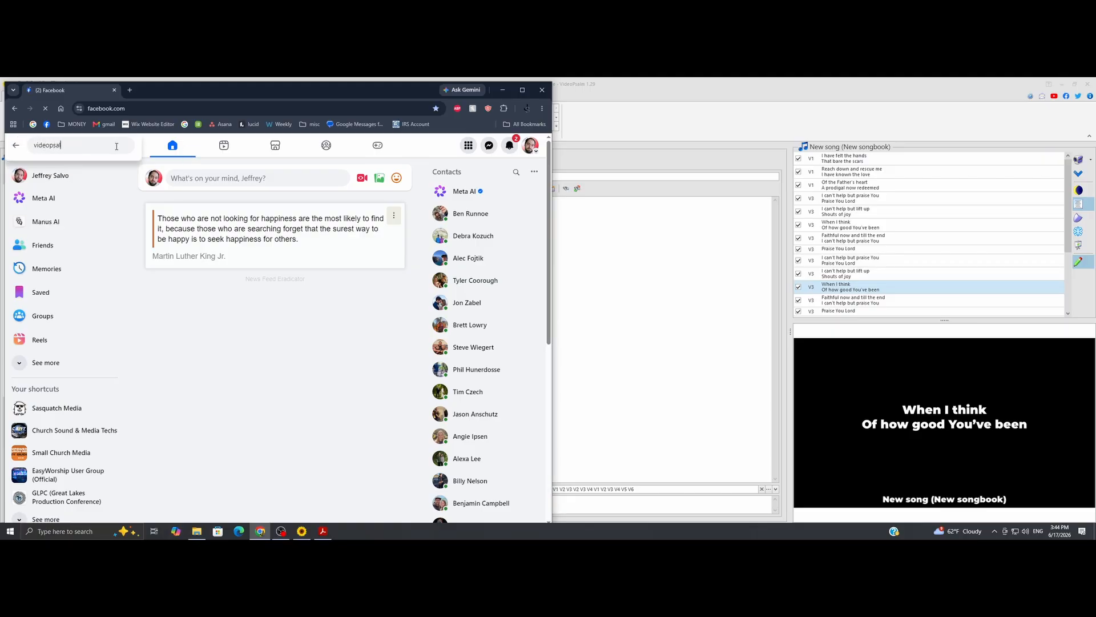
type("m")
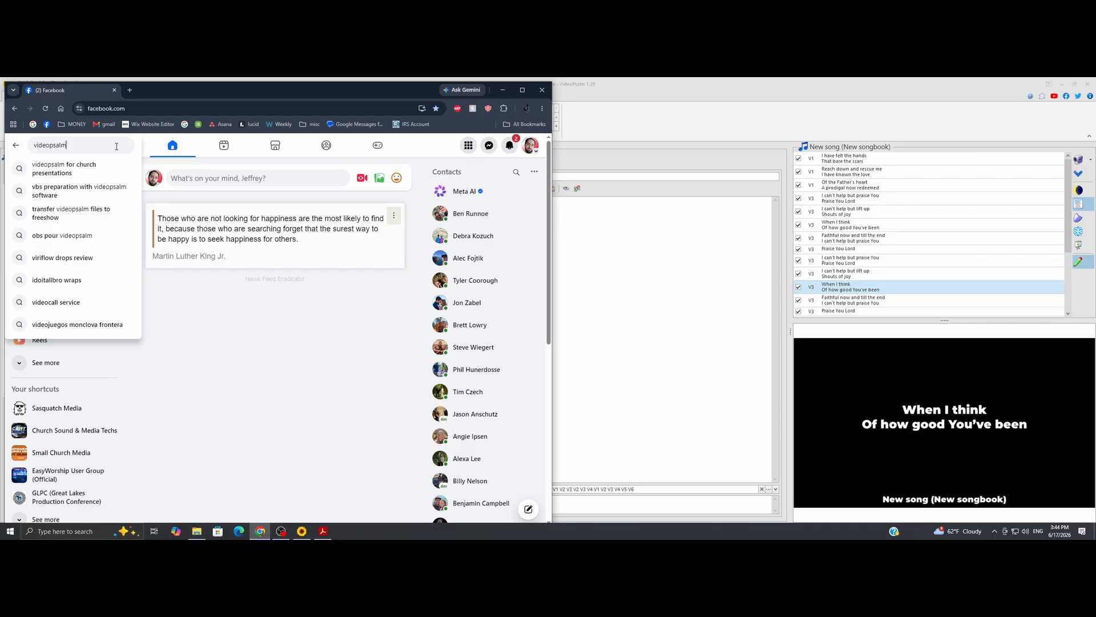
left_click(91, 167)
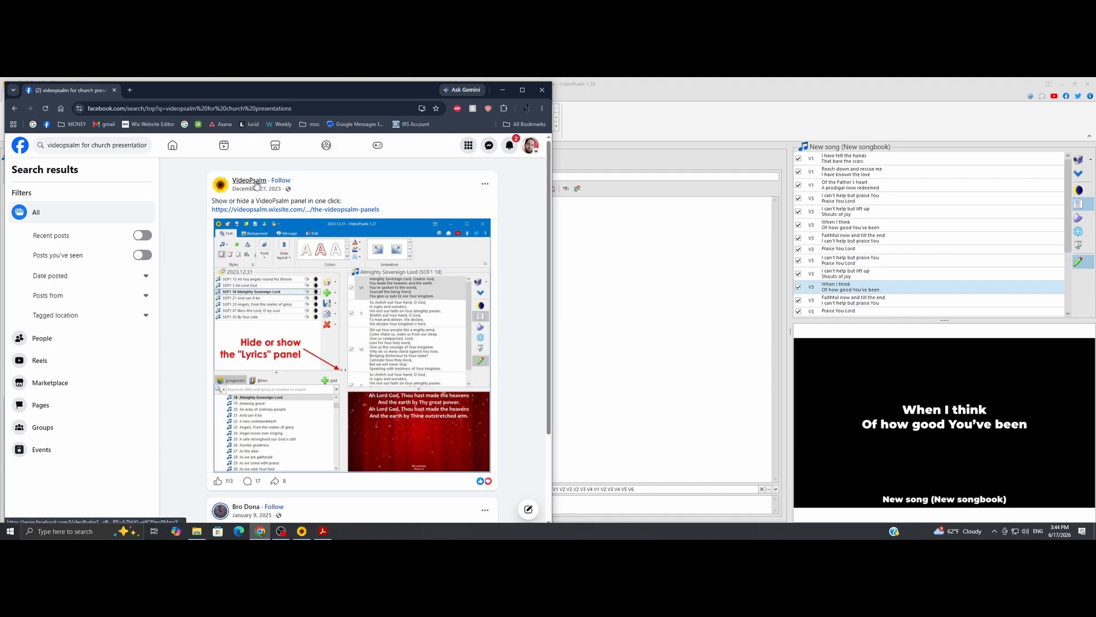
left_click(254, 181)
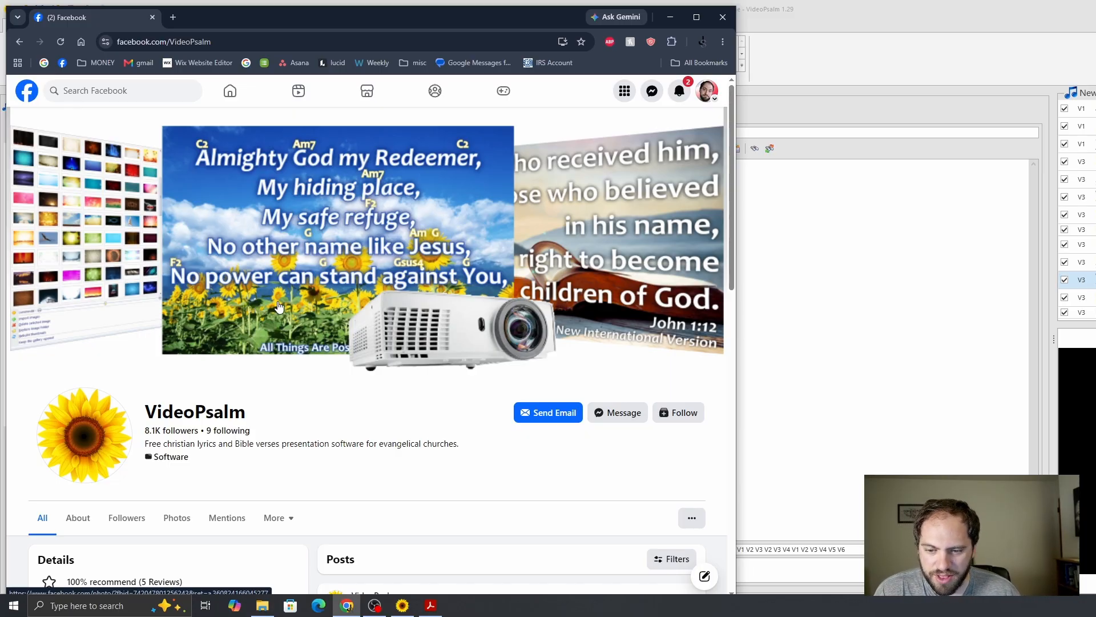
Step: Read the newest posts on the VideoPsalm page and expand the shortened comment under the new web site announcement
scroll(337, 297, "down", 6)
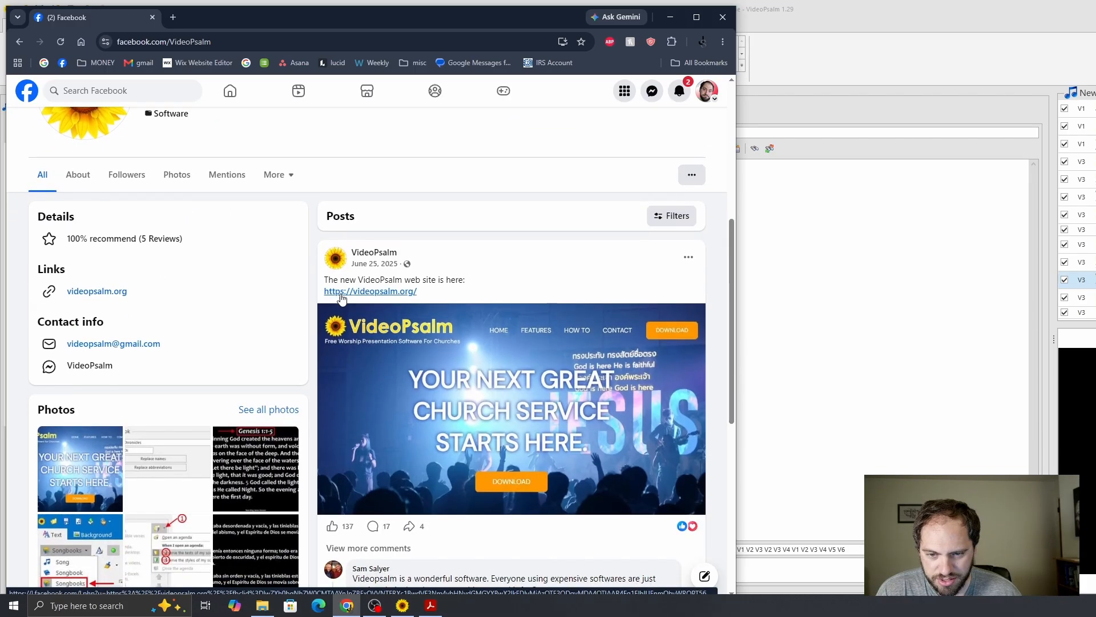
scroll(341, 297, "down", 1)
scroll(511, 271, "down", 1)
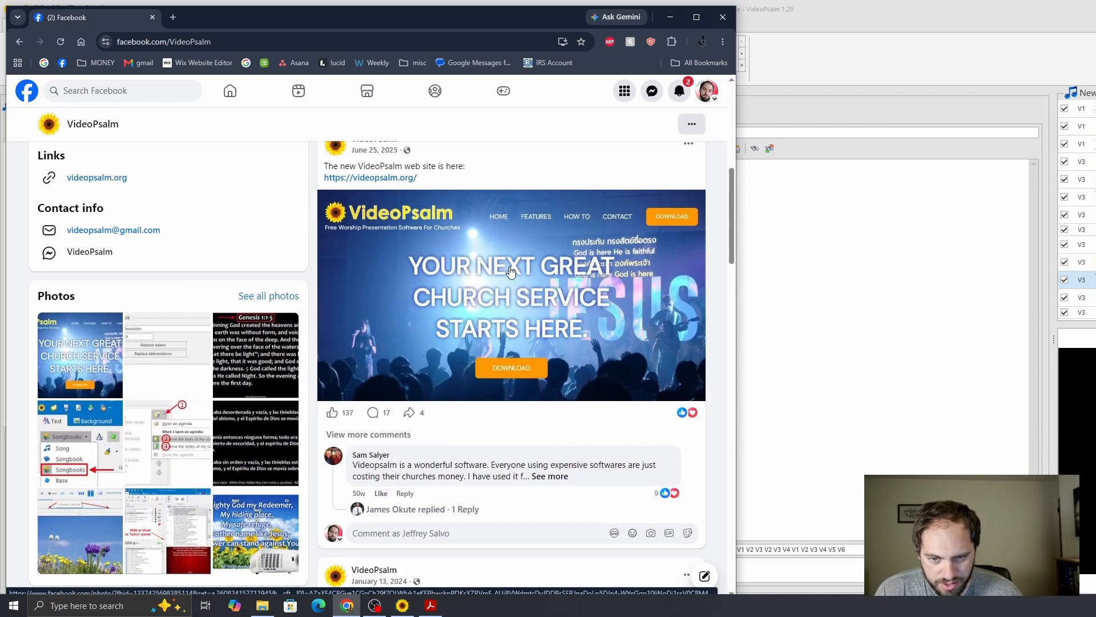
scroll(511, 272, "up", 1)
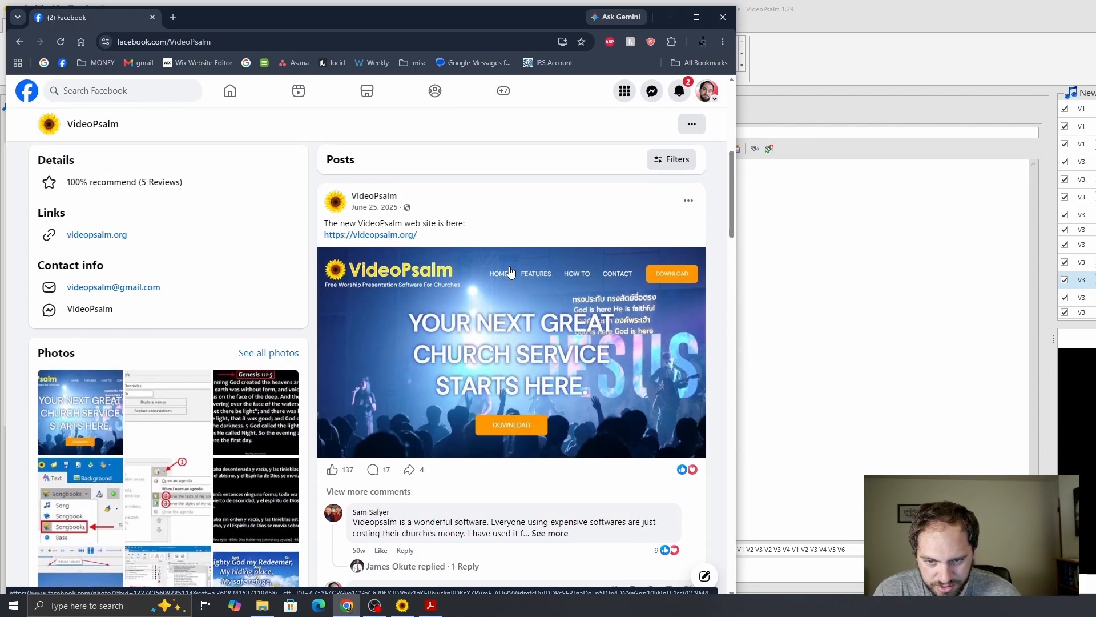
scroll(509, 268, "down", 2)
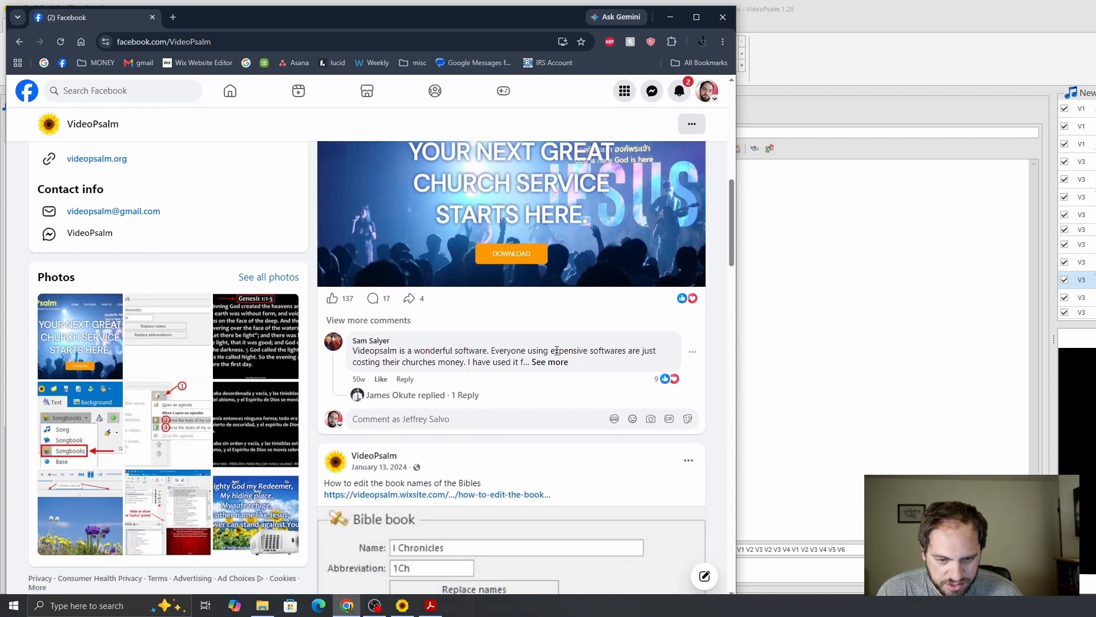
left_click(550, 364)
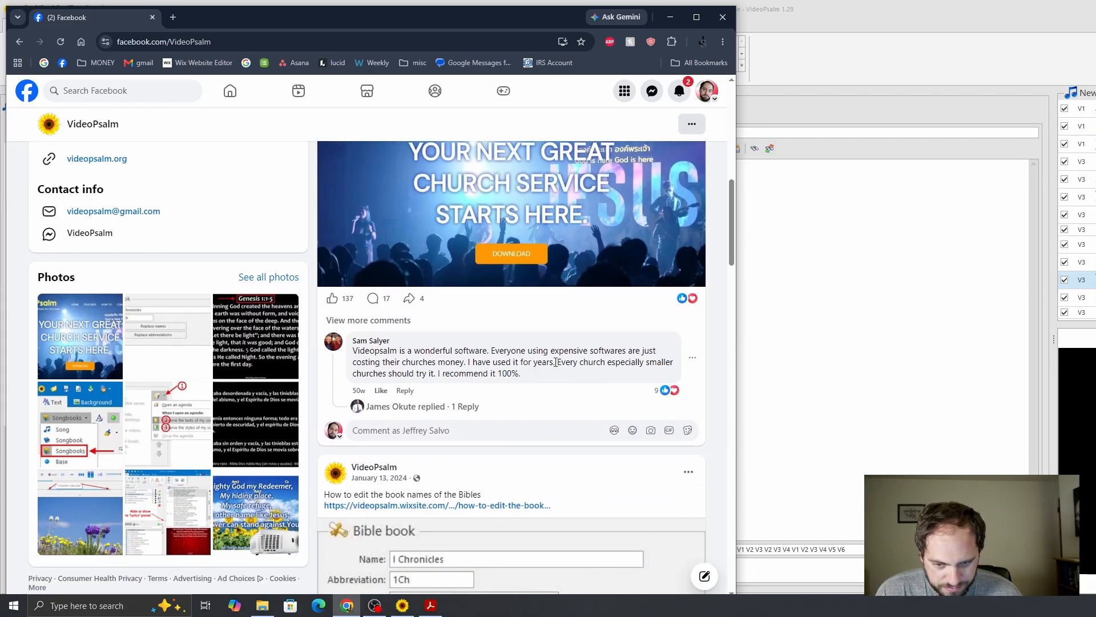
scroll(524, 314, "down", 3)
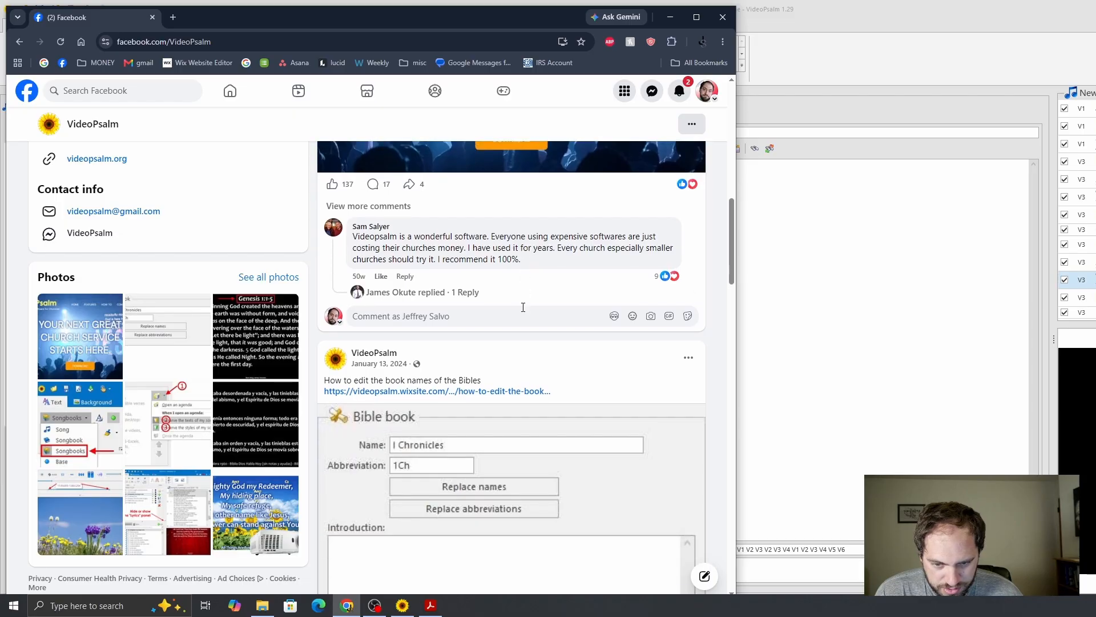
scroll(526, 310, "down", 2)
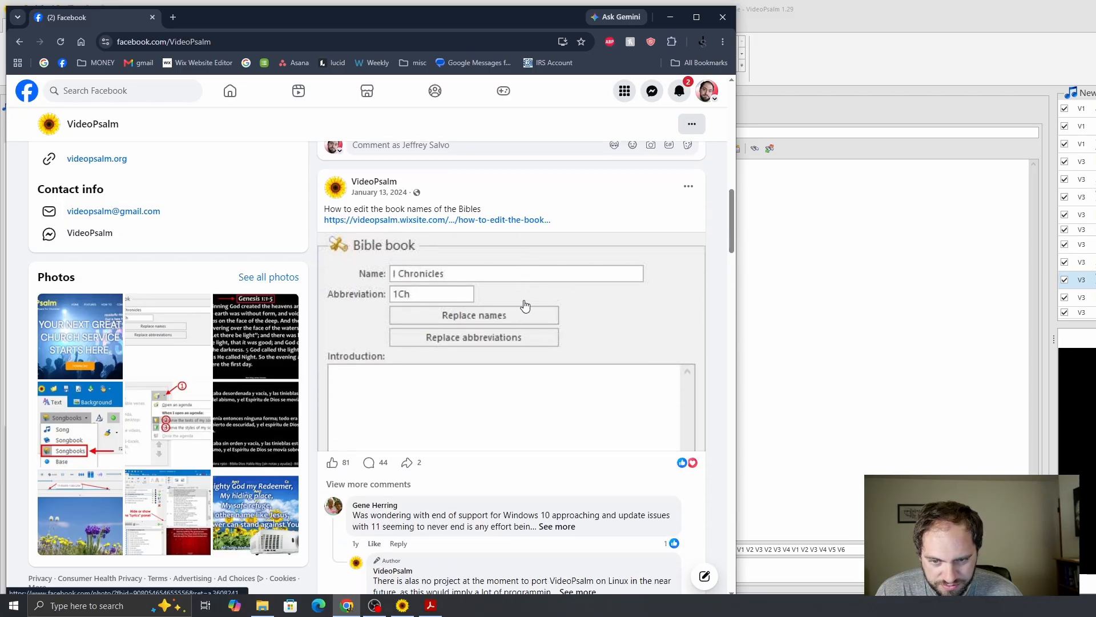
Step: Skim the older VideoPsalm how-to posts and their comments back to December 2023
scroll(519, 281, "down", 10)
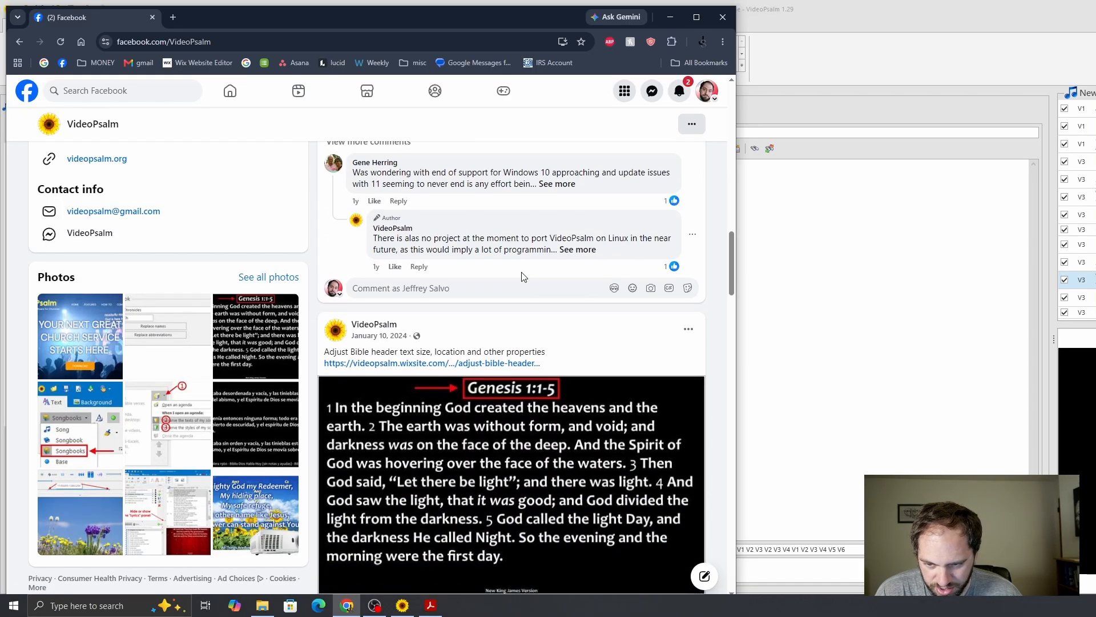
scroll(524, 276, "down", 7)
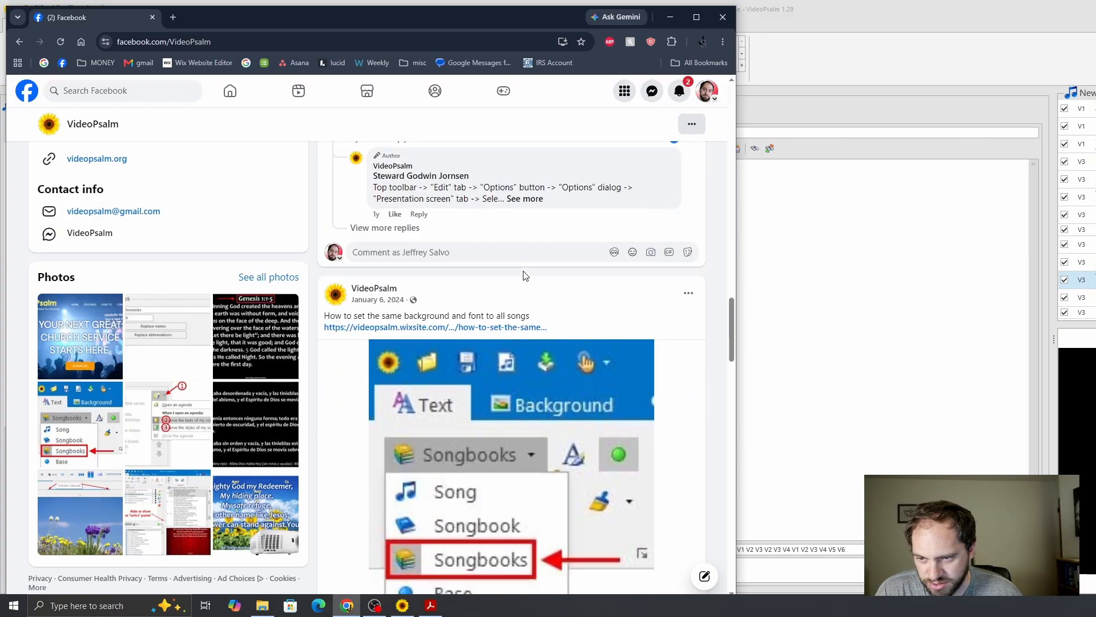
scroll(524, 275, "down", 13)
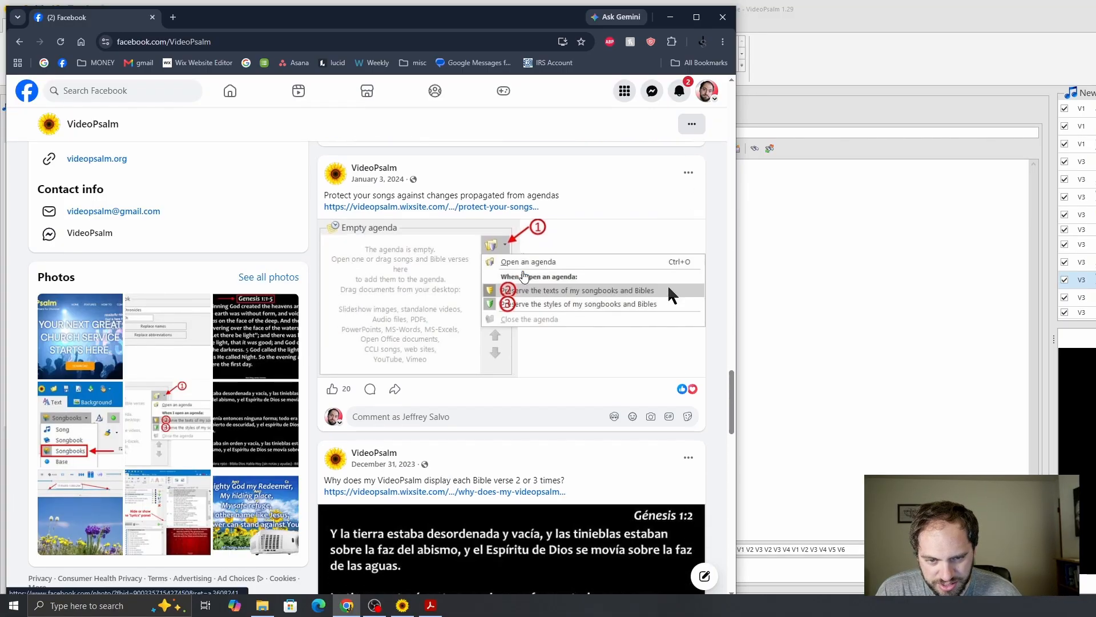
scroll(524, 273, "down", 9)
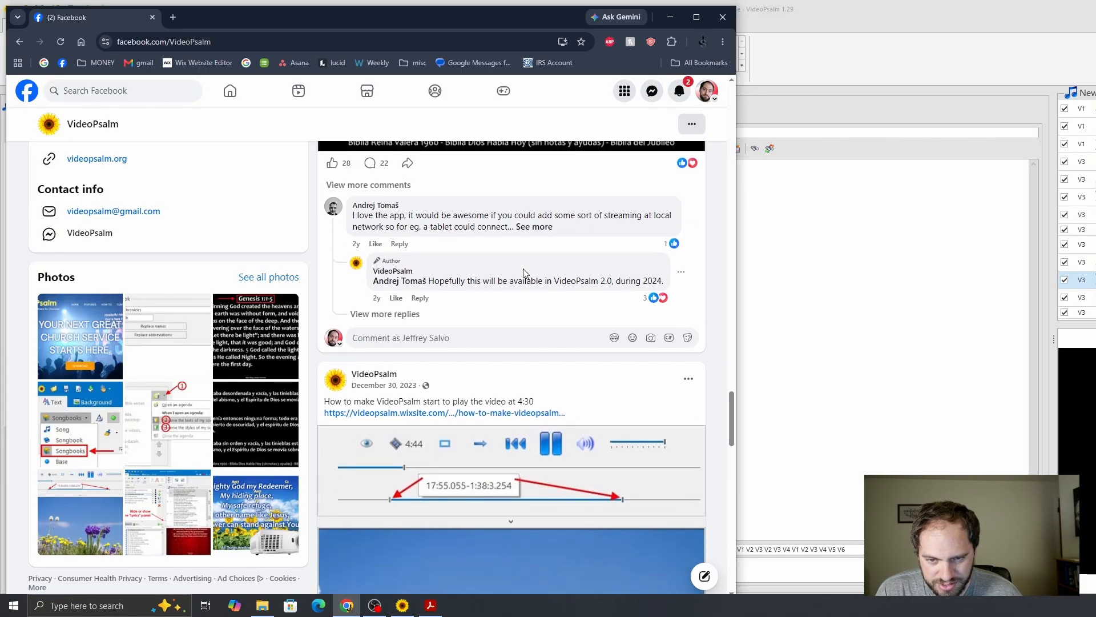
Step: Go back to the beginning of the VideoPsalm page, view its cover photo and close the Chrome window
scroll(531, 332, "up", 20)
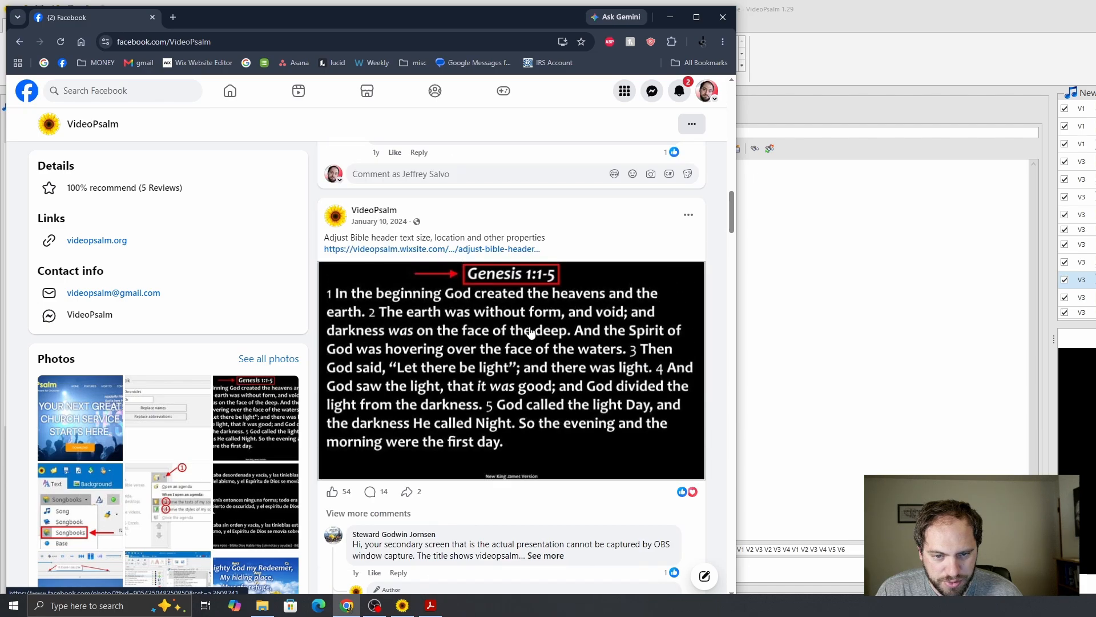
scroll(531, 333, "up", 15)
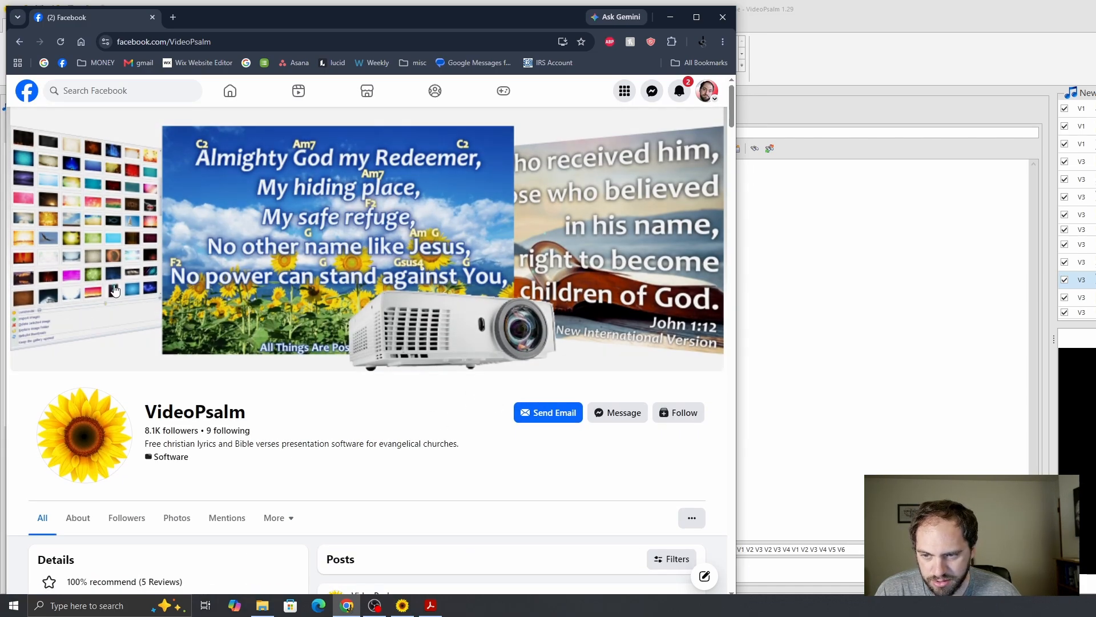
left_click(386, 260)
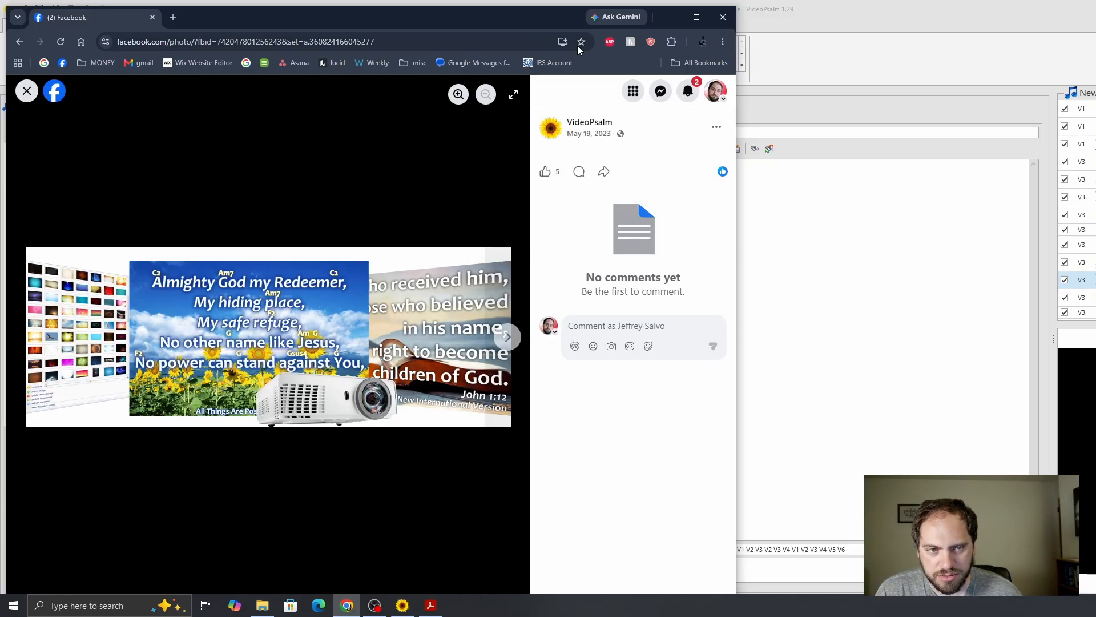
left_click(724, 19)
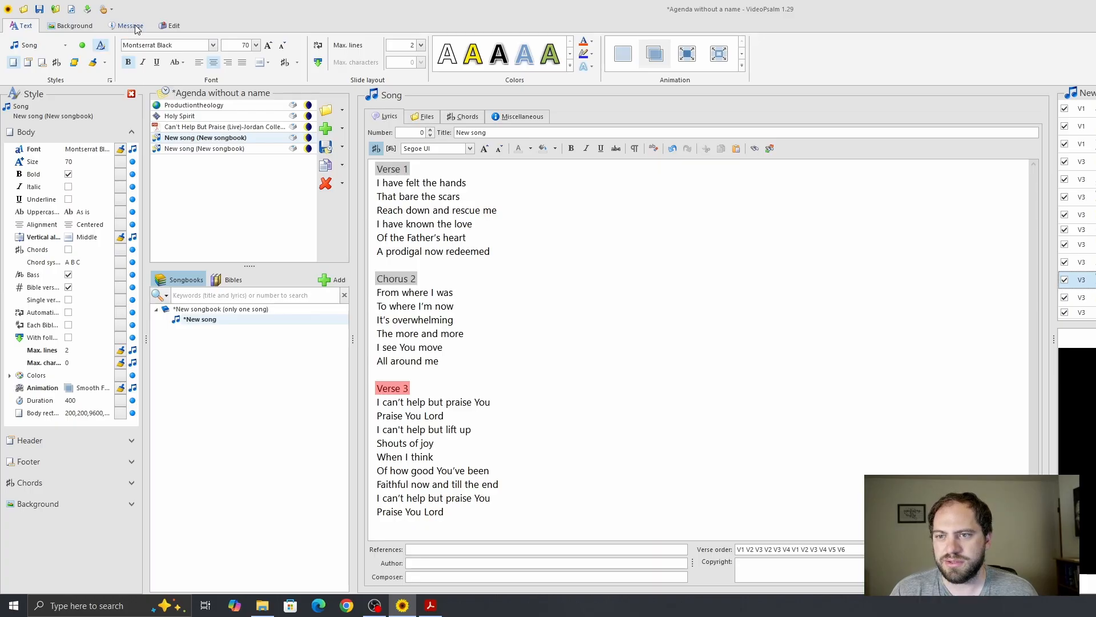
Step: Open the VideoPsalm options and look through the Typography, Presentation screen, Video and Lyrics editor settings
left_click(173, 26)
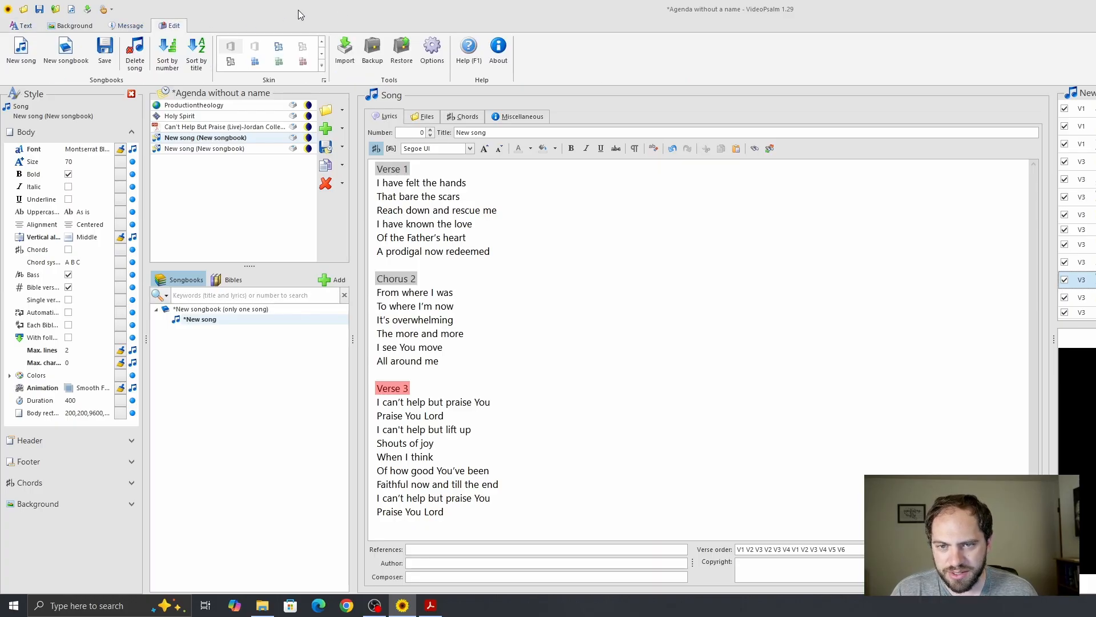
left_click(433, 50)
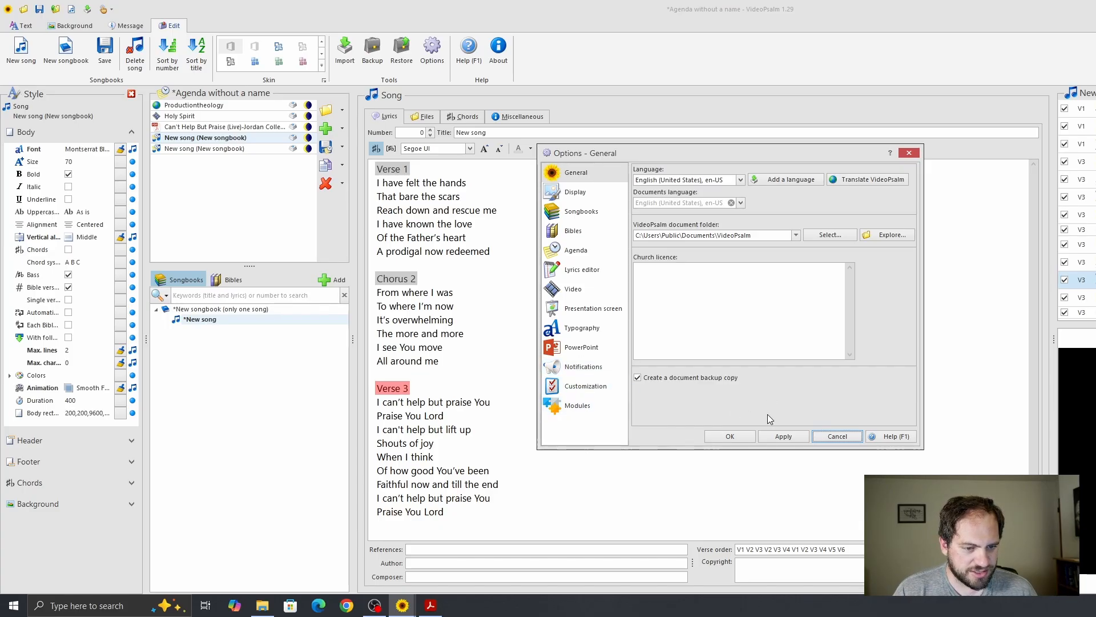
left_click(579, 333)
left_click(588, 308)
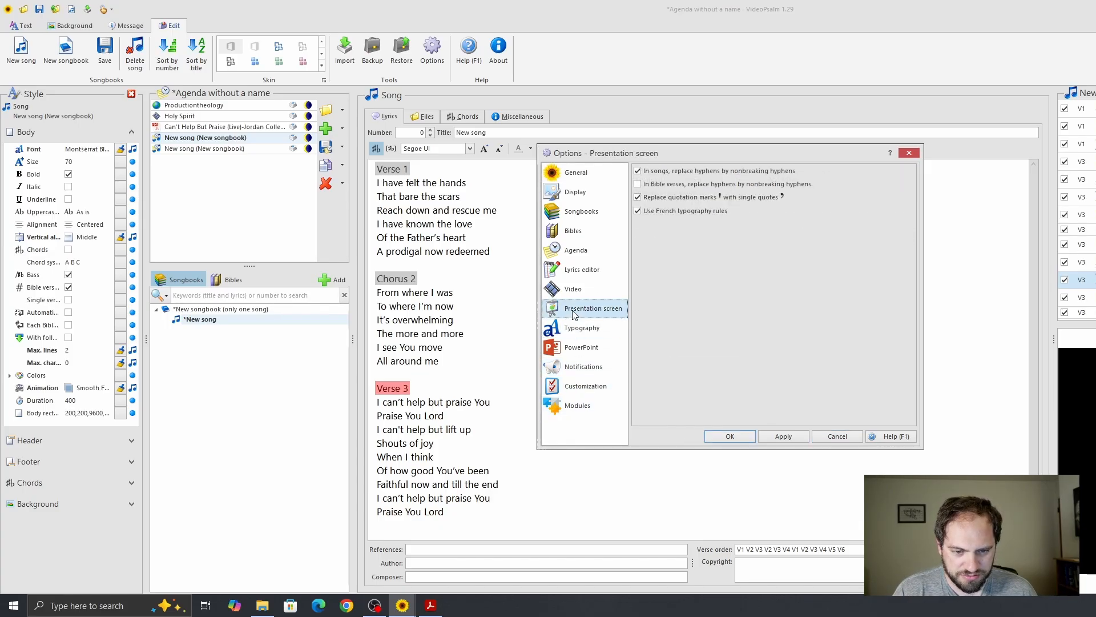
left_click(573, 289)
left_click(569, 268)
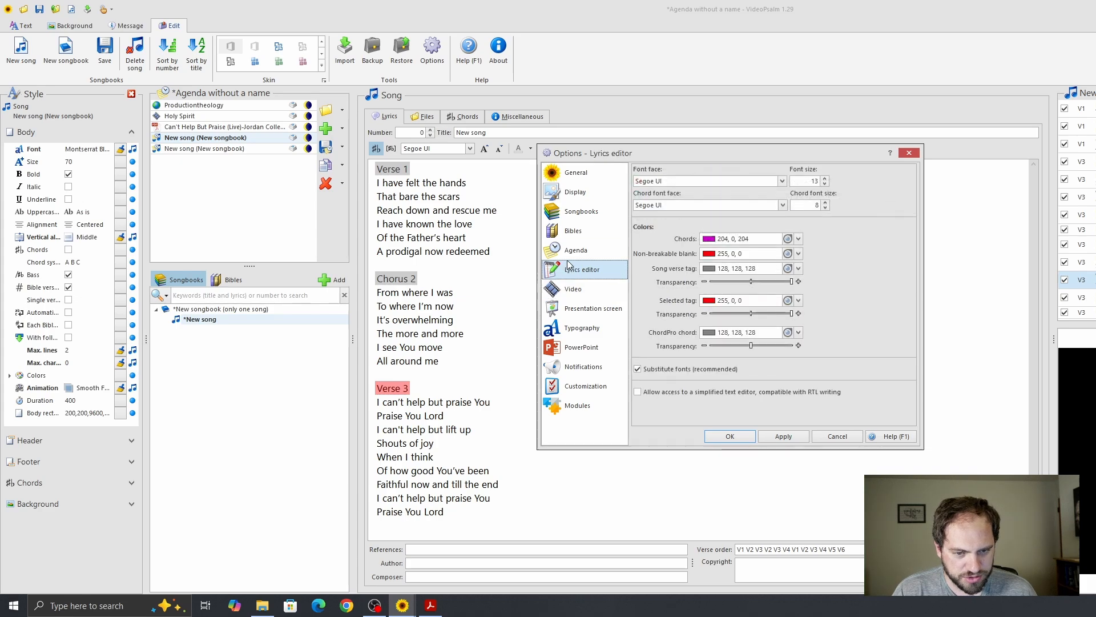
Step: Look through the Agenda, Bibles, Songbooks, Display and General settings and close the options without applying changes
left_click(573, 251)
left_click(573, 230)
left_click(580, 211)
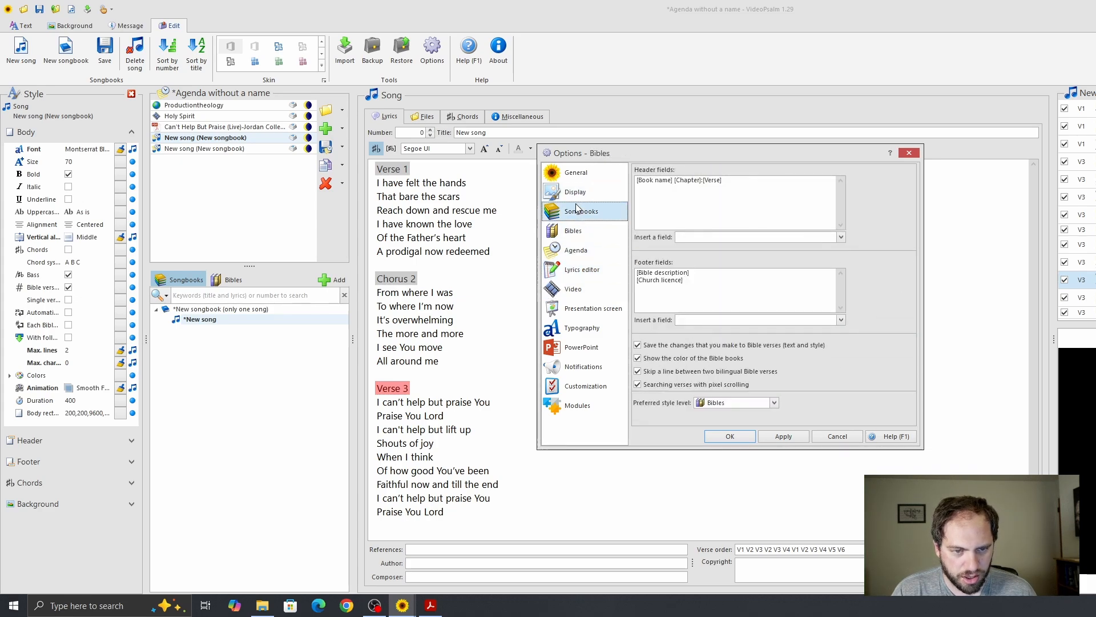
left_click(575, 192)
left_click(588, 173)
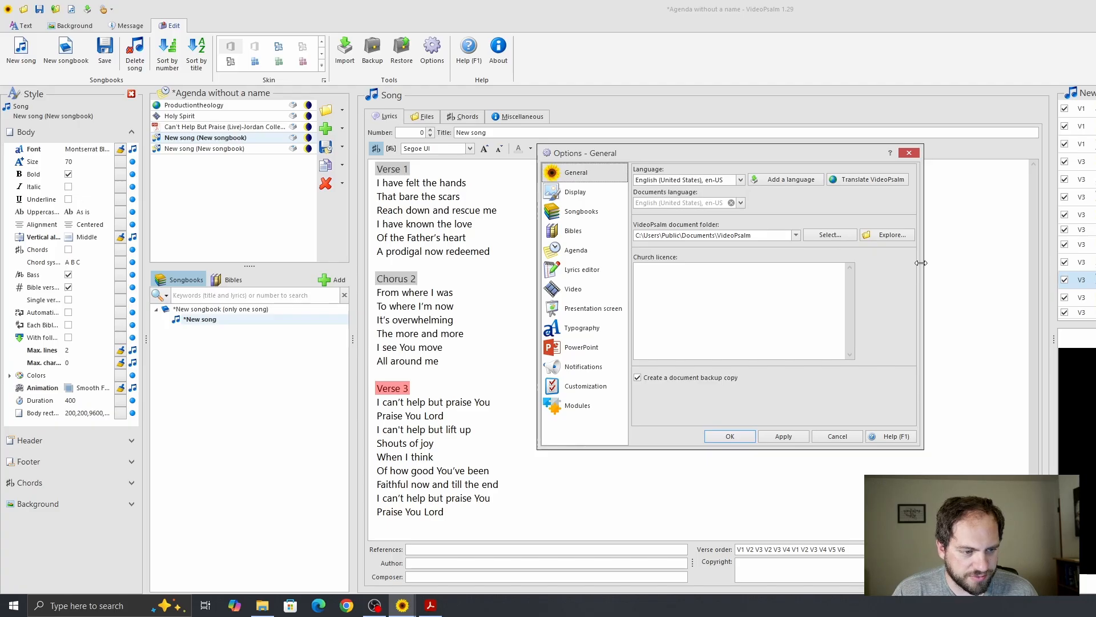
mouse_move(921, 262)
left_mouse_down()
mouse_move(963, 263)
mouse_move(901, 262)
left_mouse_up()
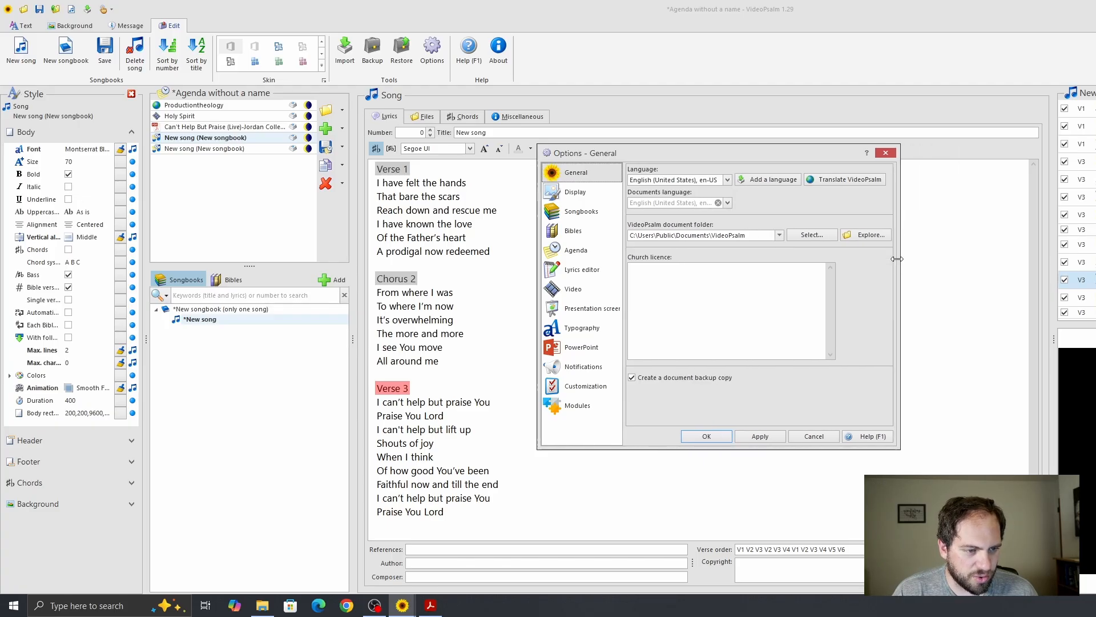
left_click(885, 153)
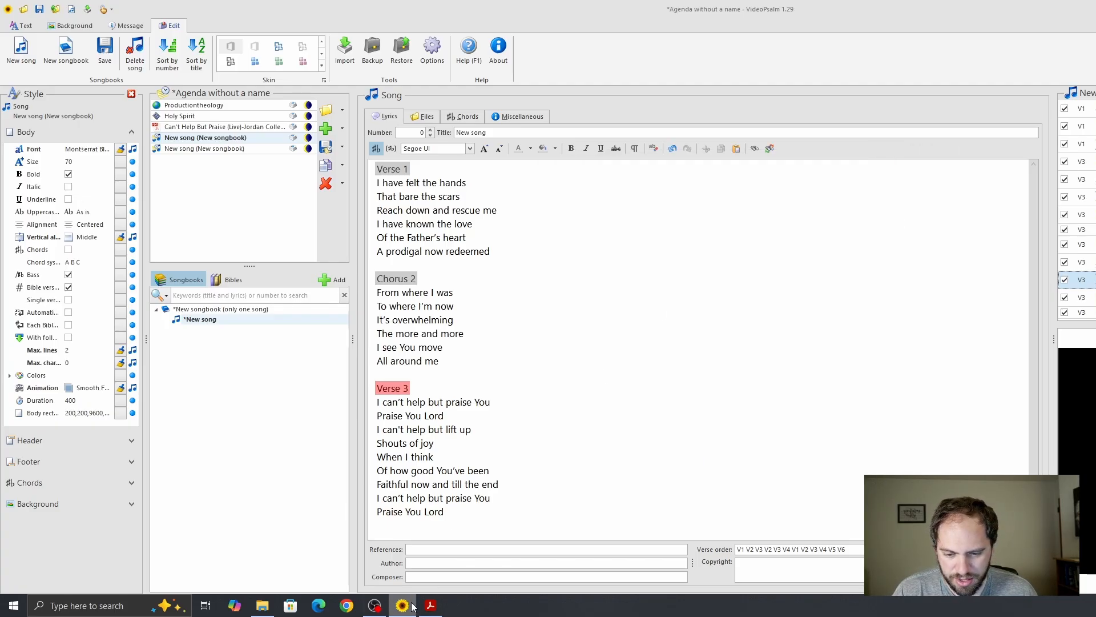
left_click(403, 607)
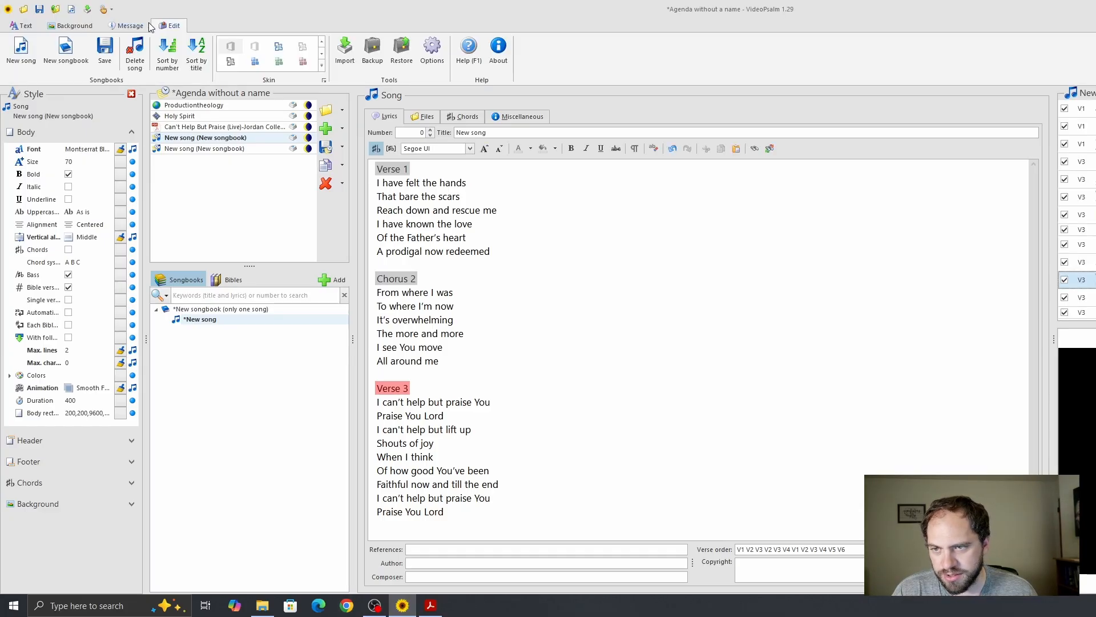
left_click(10, 10)
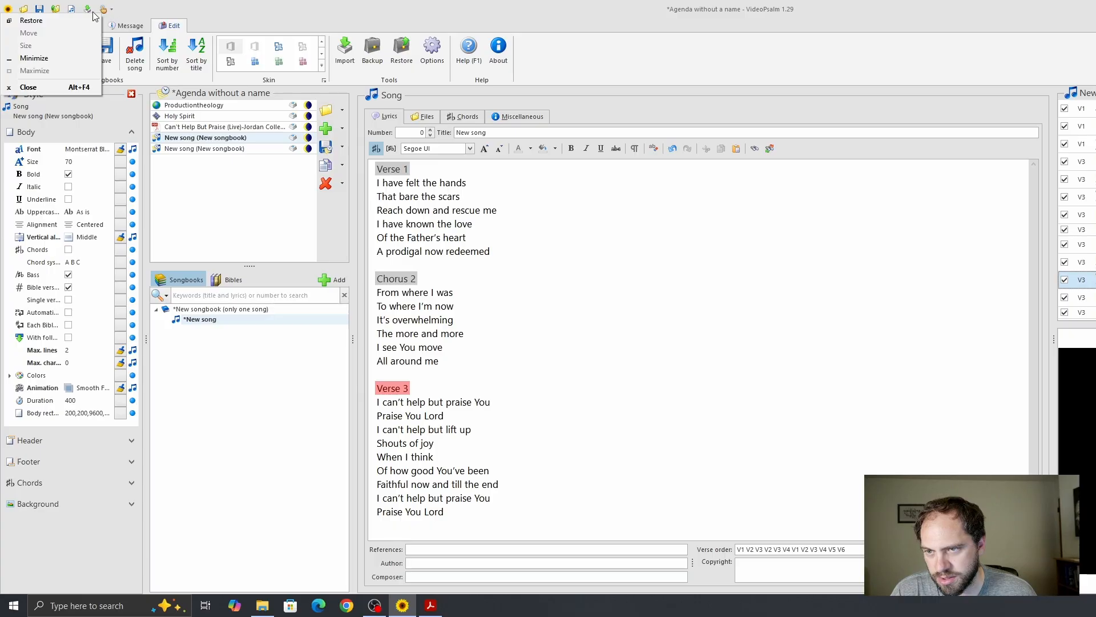
left_click(220, 26)
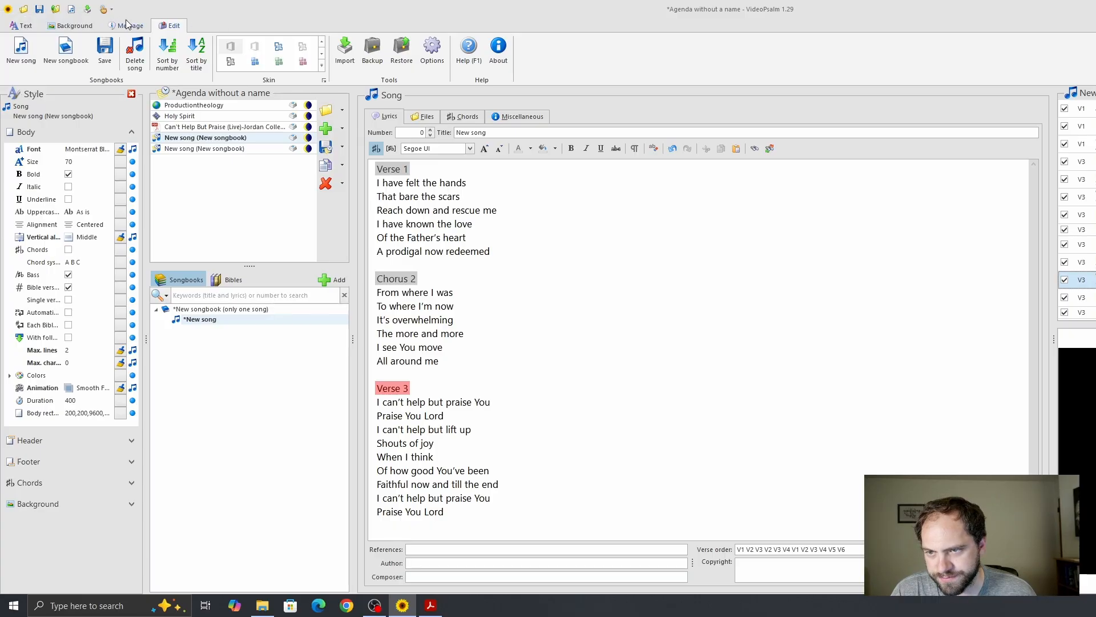
Step: View the About information for VideoPsalm and open its website, videopsalm.org, in the browser
left_click(433, 55)
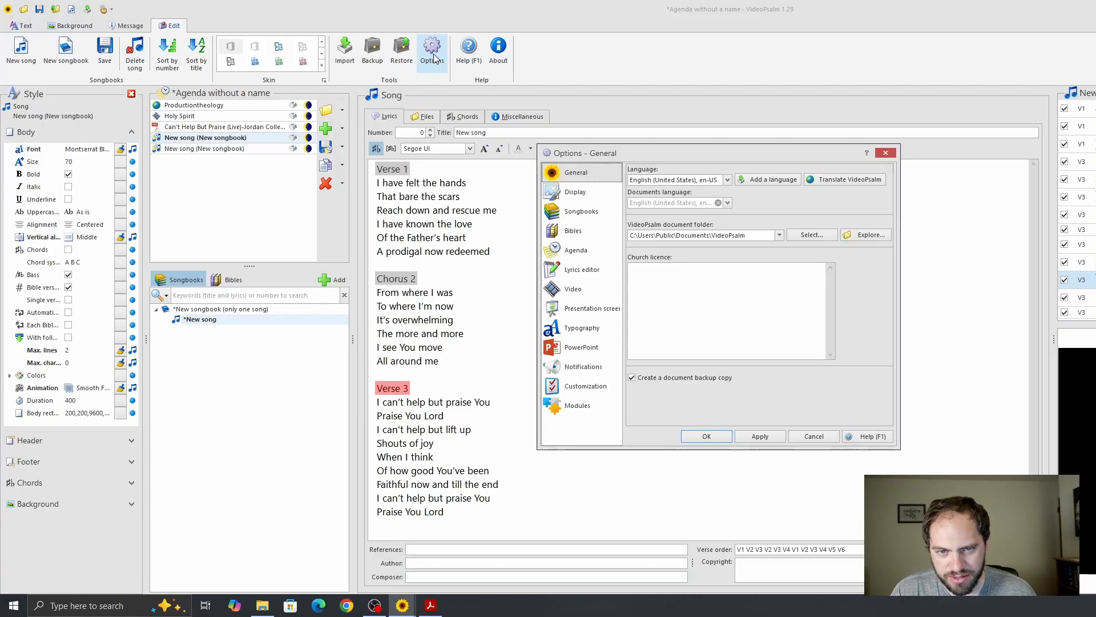
left_click(498, 48)
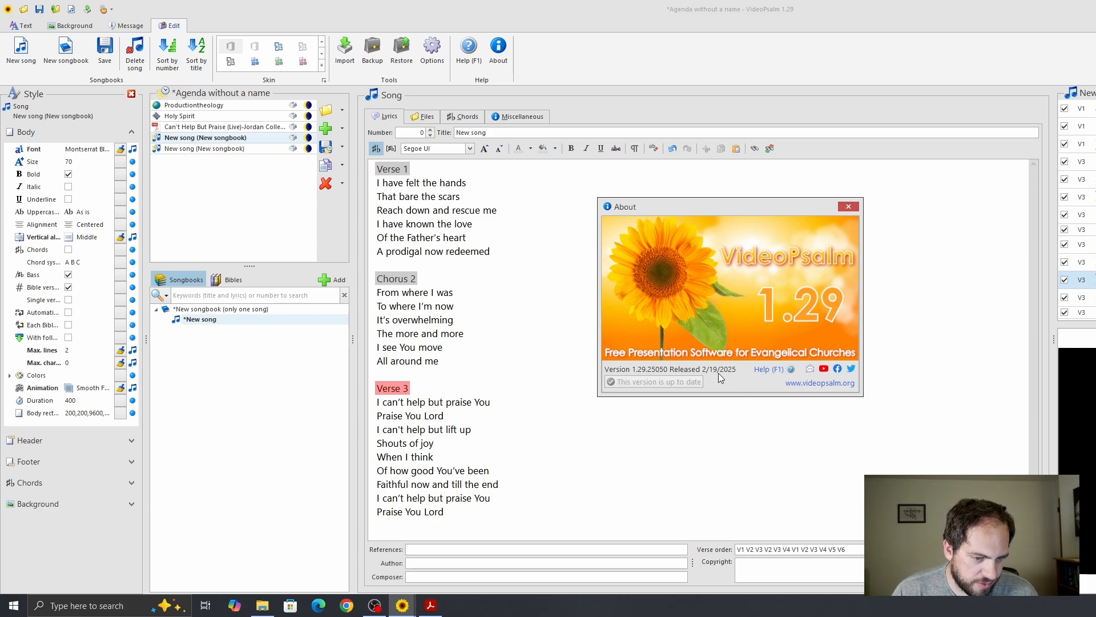
left_click(825, 383)
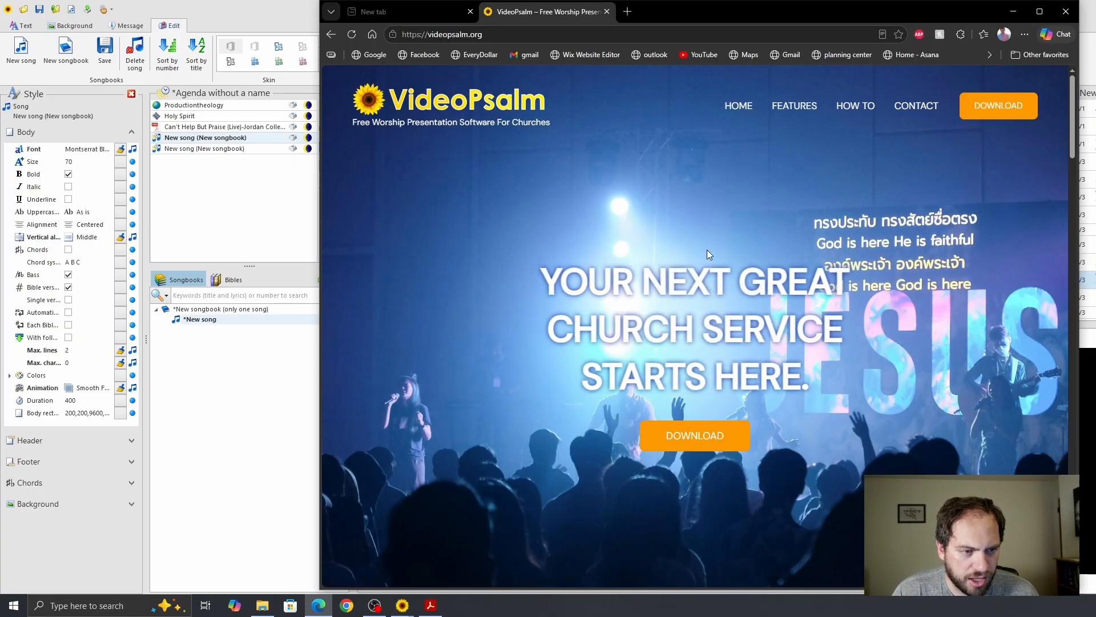
Step: Read through features #2 to #7 in the "Why You'll Love It" section of the VideoPsalm homepage
scroll(691, 240, "down", 5)
scroll(672, 234, "down", 6)
scroll(672, 234, "up", 2)
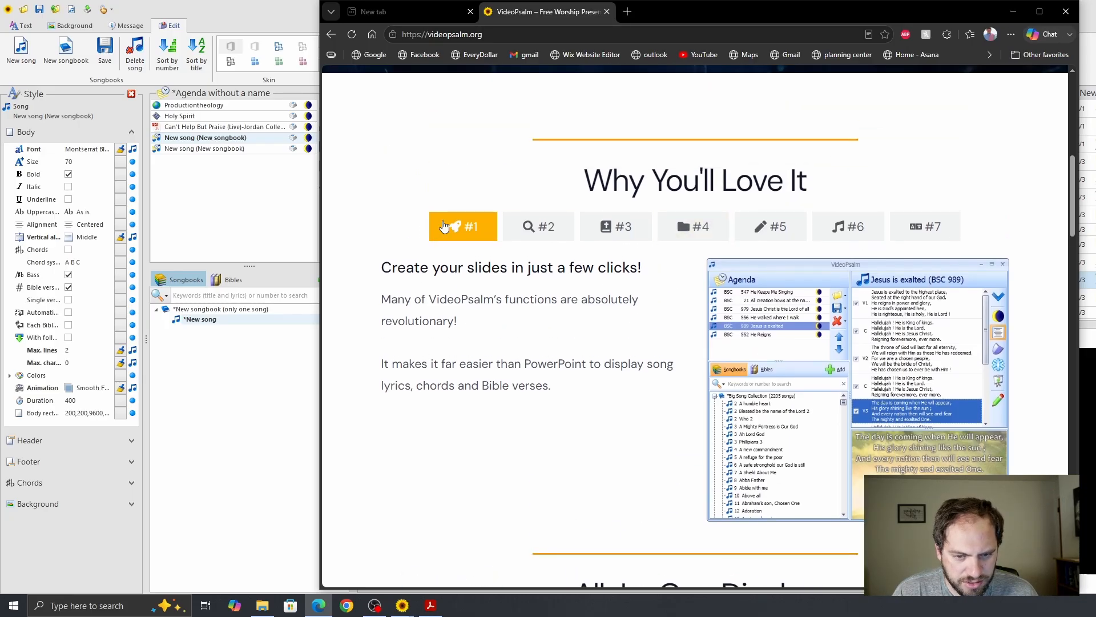
left_click(537, 230)
left_click(630, 228)
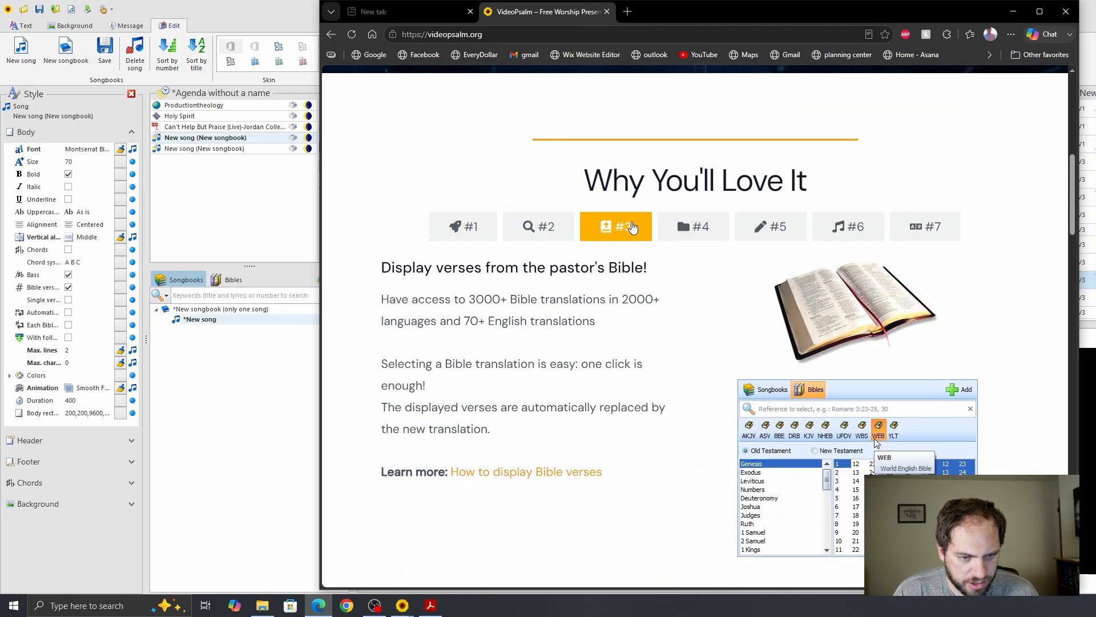
left_click(701, 235)
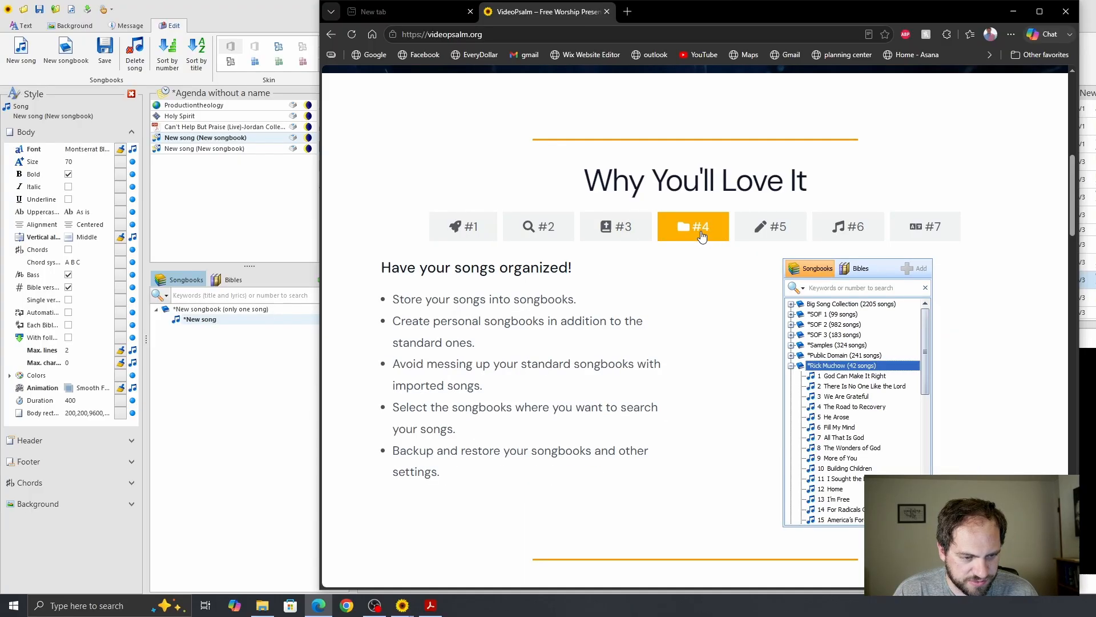
left_click(776, 227)
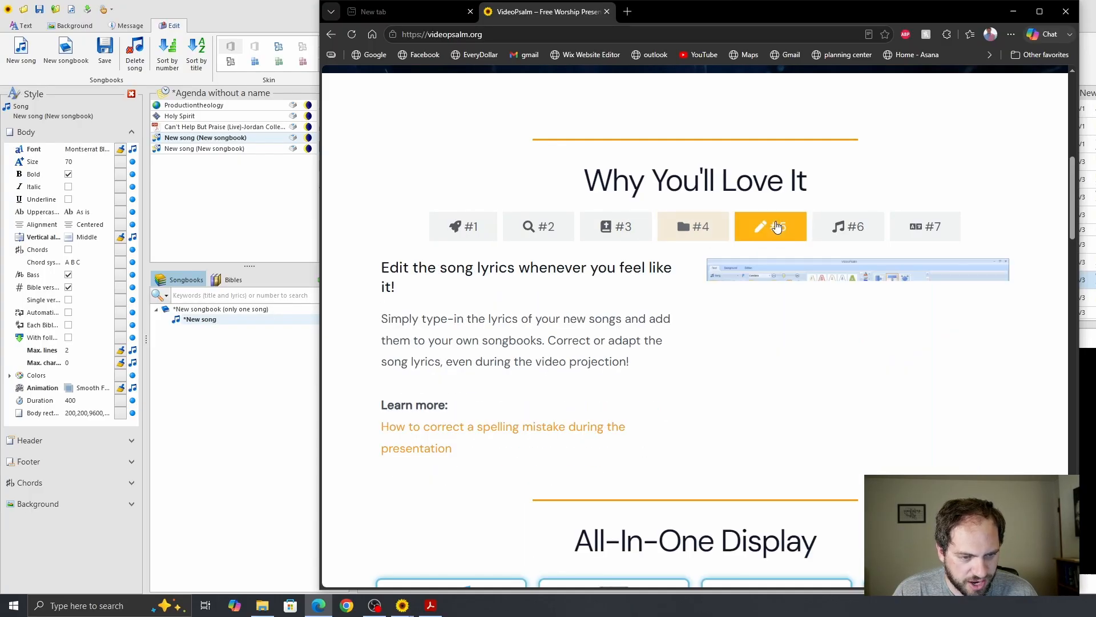
left_click(830, 235)
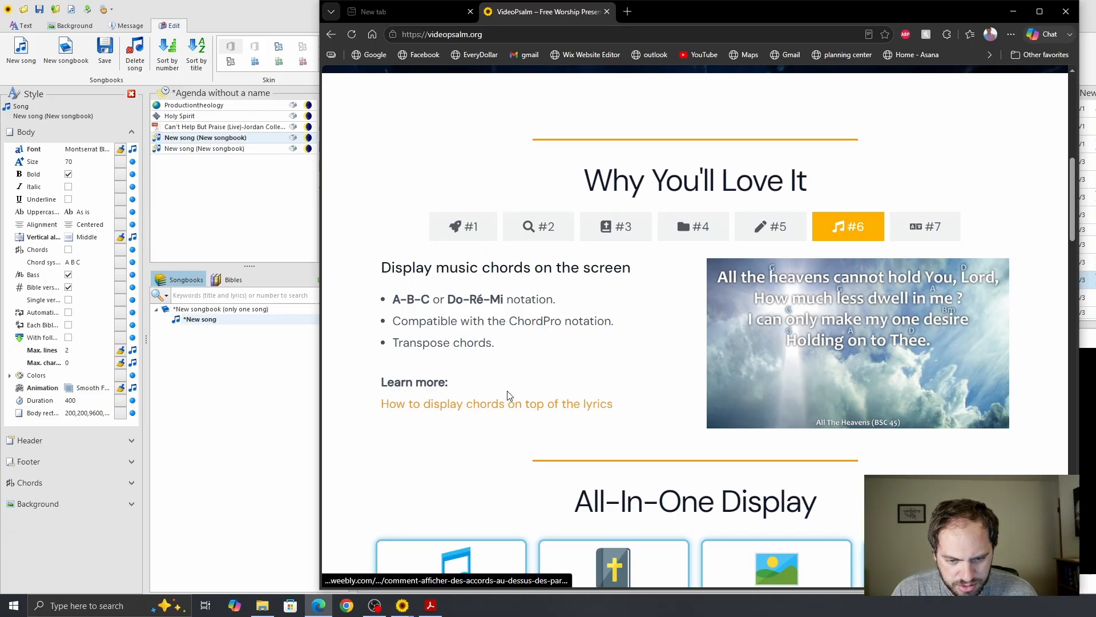
left_click(930, 235)
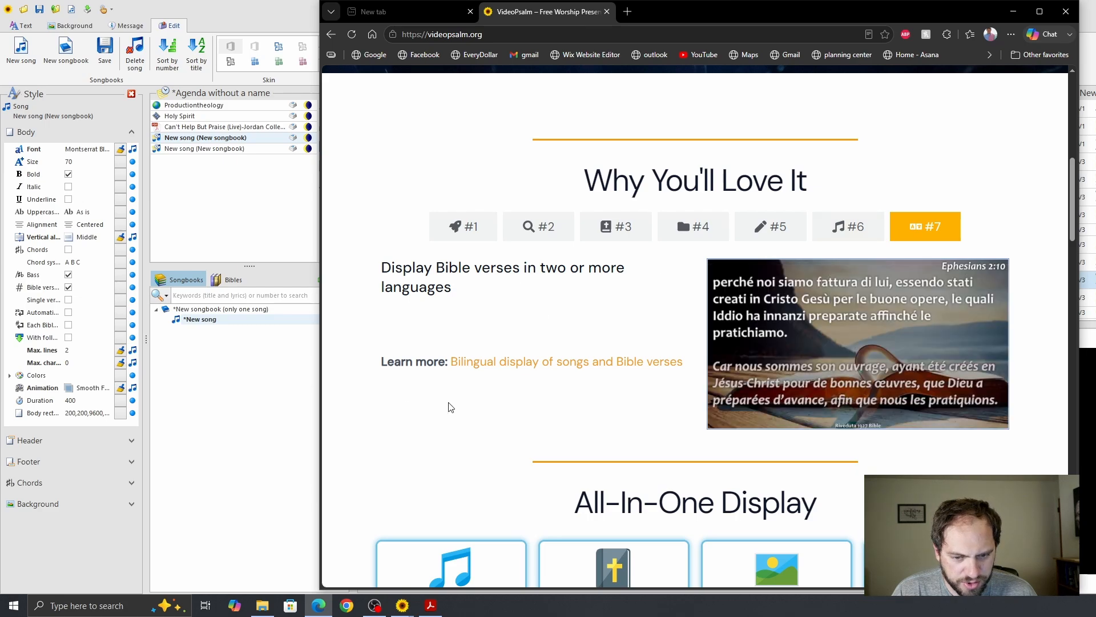
Step: Switch back to VideoPsalm, review the Display and Presentation screen options, including the taskbar icon setting, and close the options
left_click(261, 393)
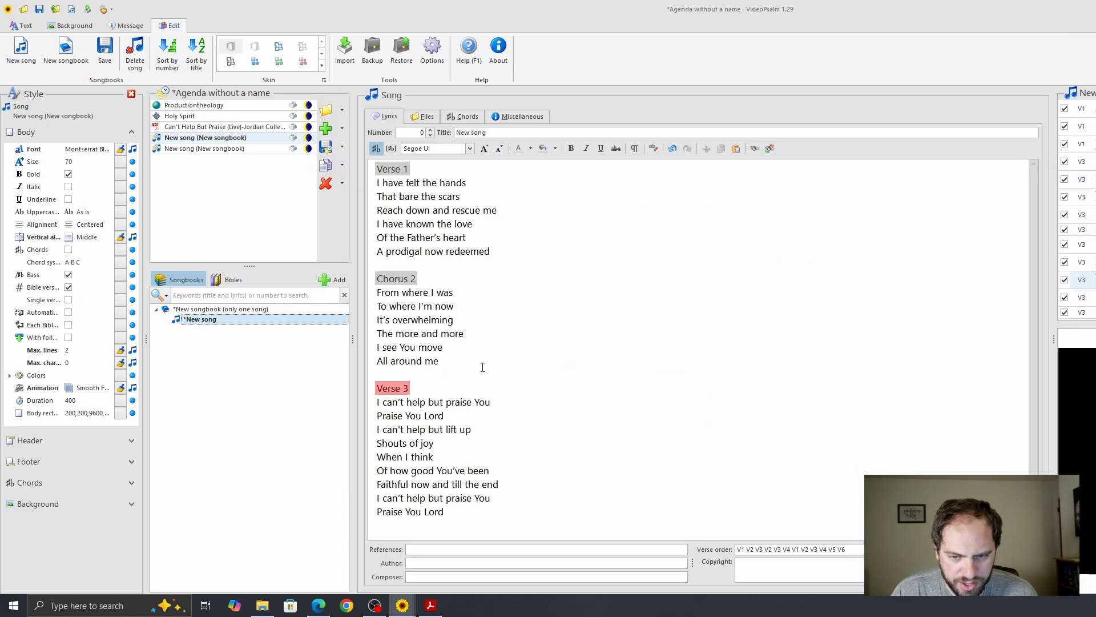
left_click(432, 51)
left_click(575, 191)
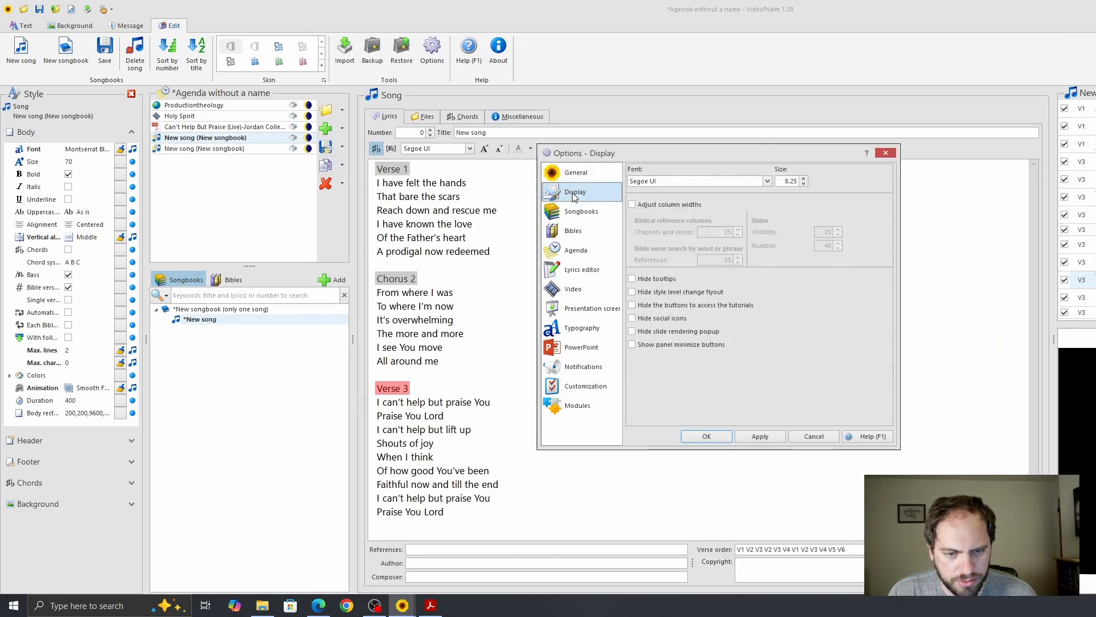
left_click(592, 308)
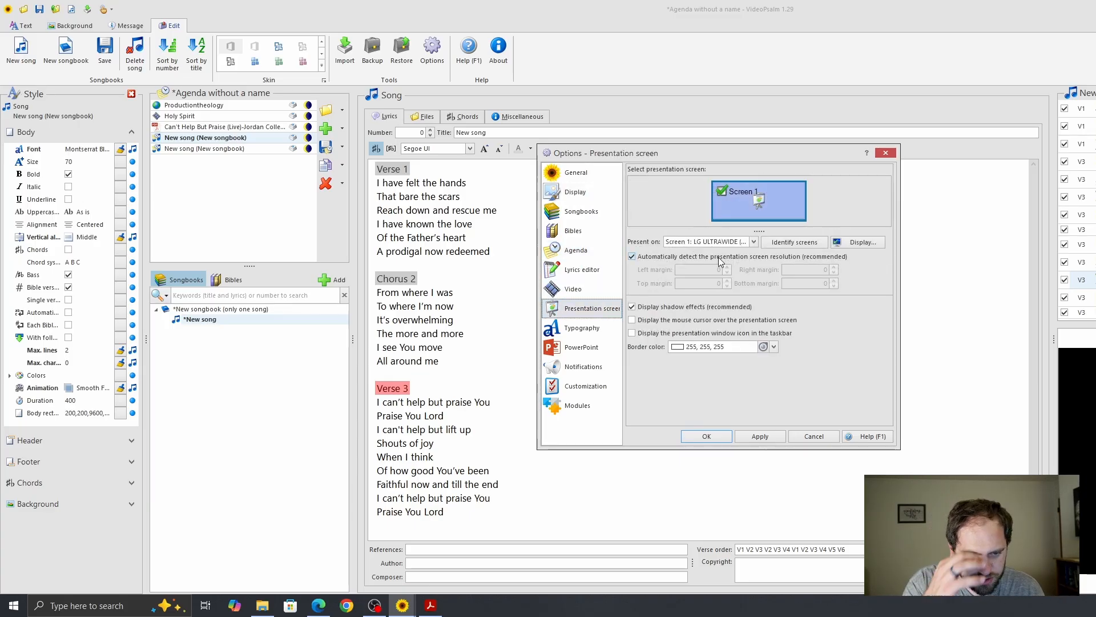
left_click(577, 193)
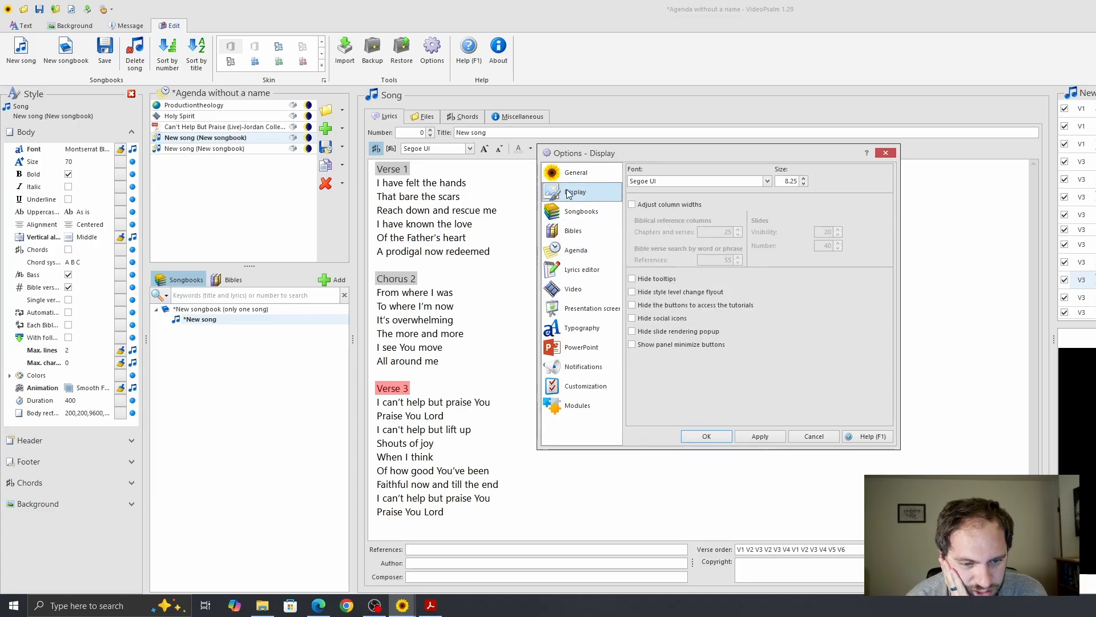
left_click(587, 309)
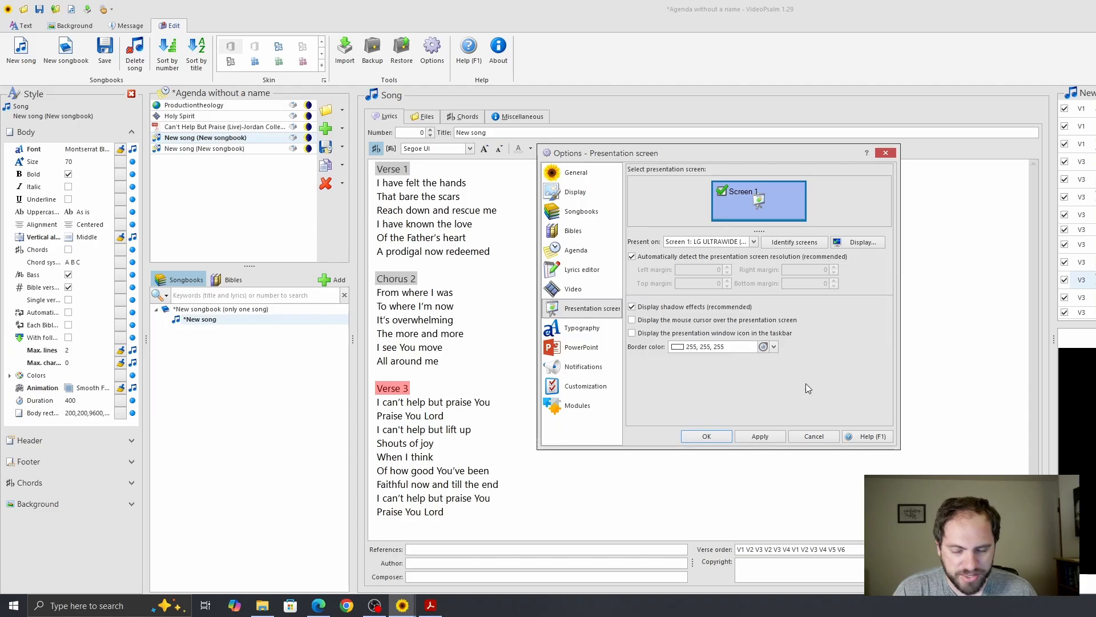
mouse_move(749, 332)
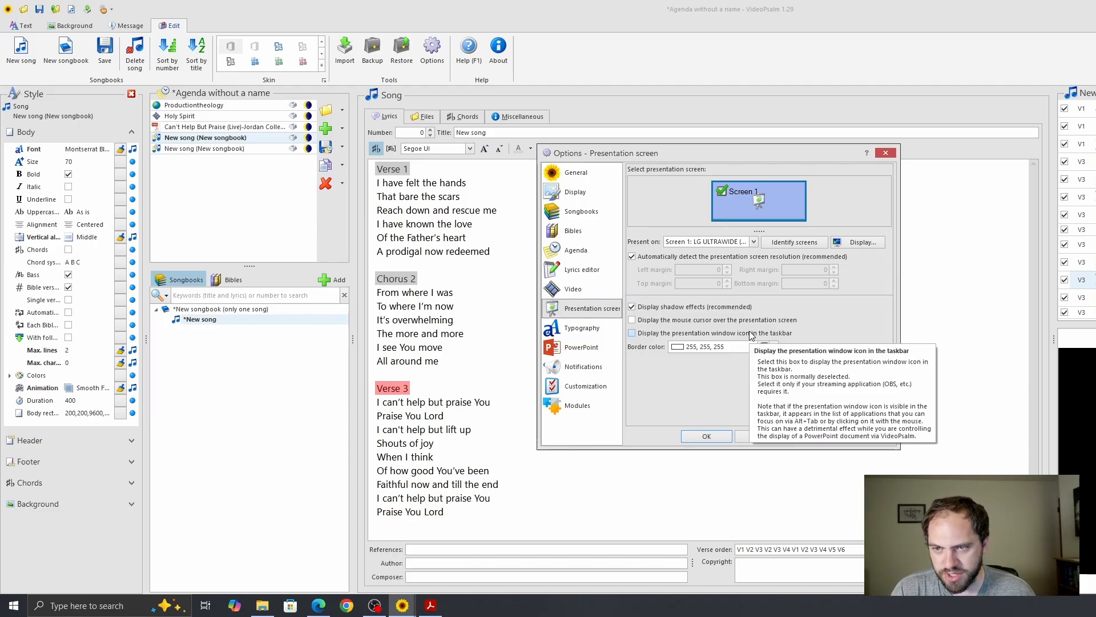
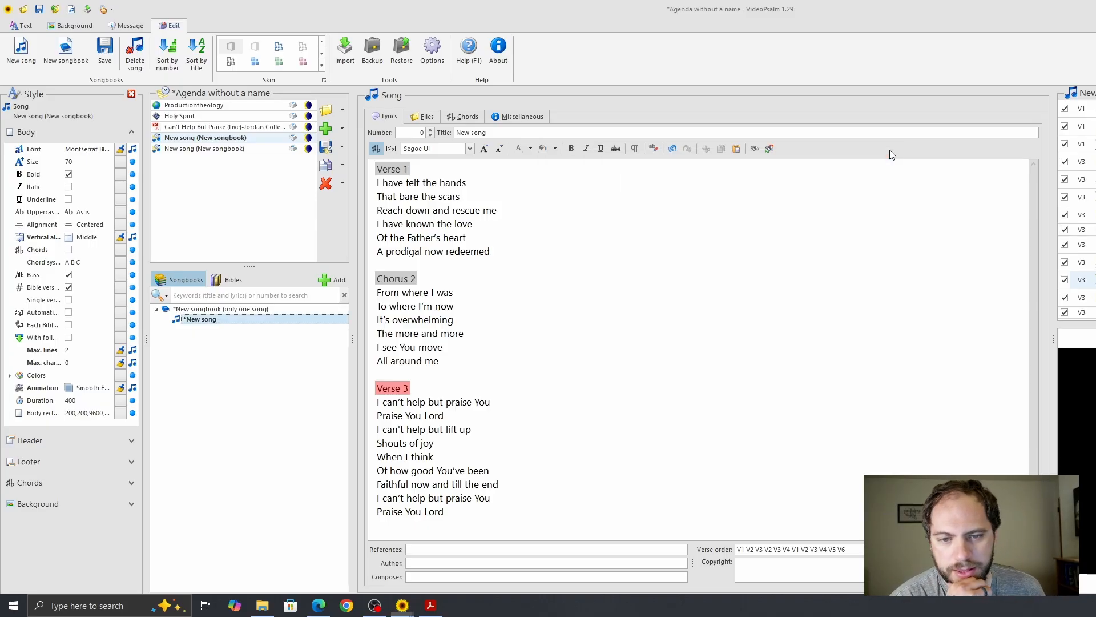
left_click(887, 153)
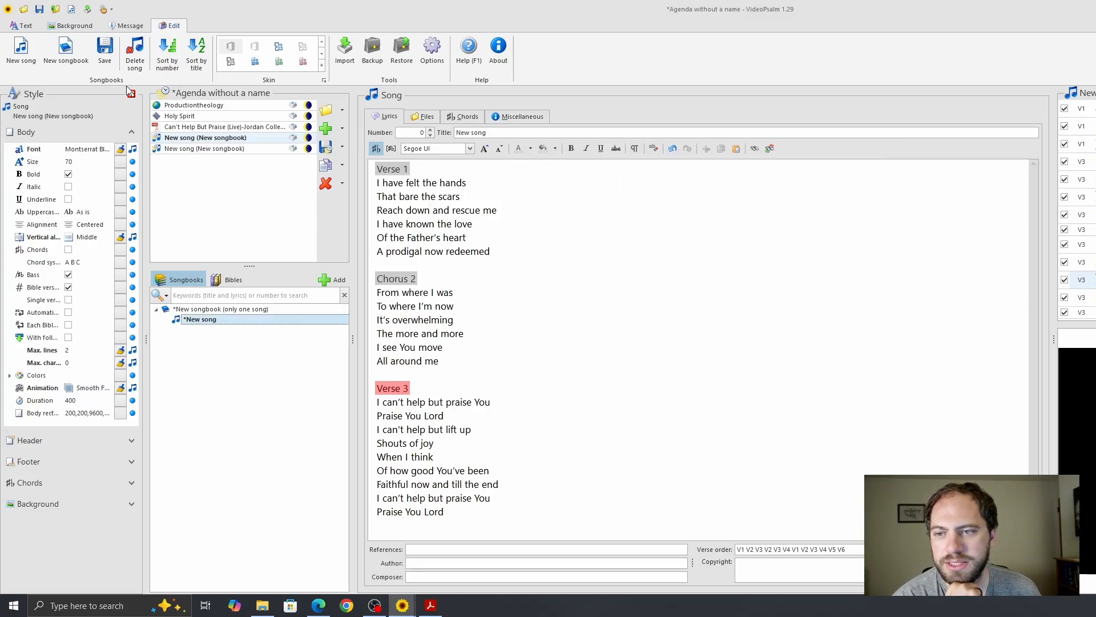
Step: Apply the bold Century Gothic digital clock style and test showing and hiding the clock over the slide
left_click(130, 26)
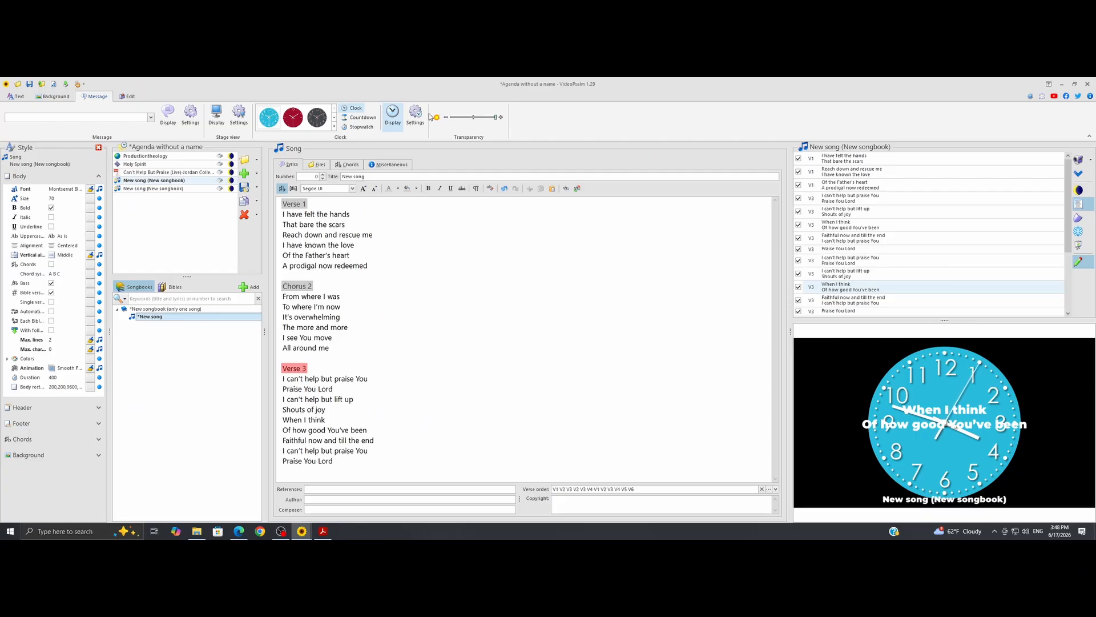
left_click(393, 114)
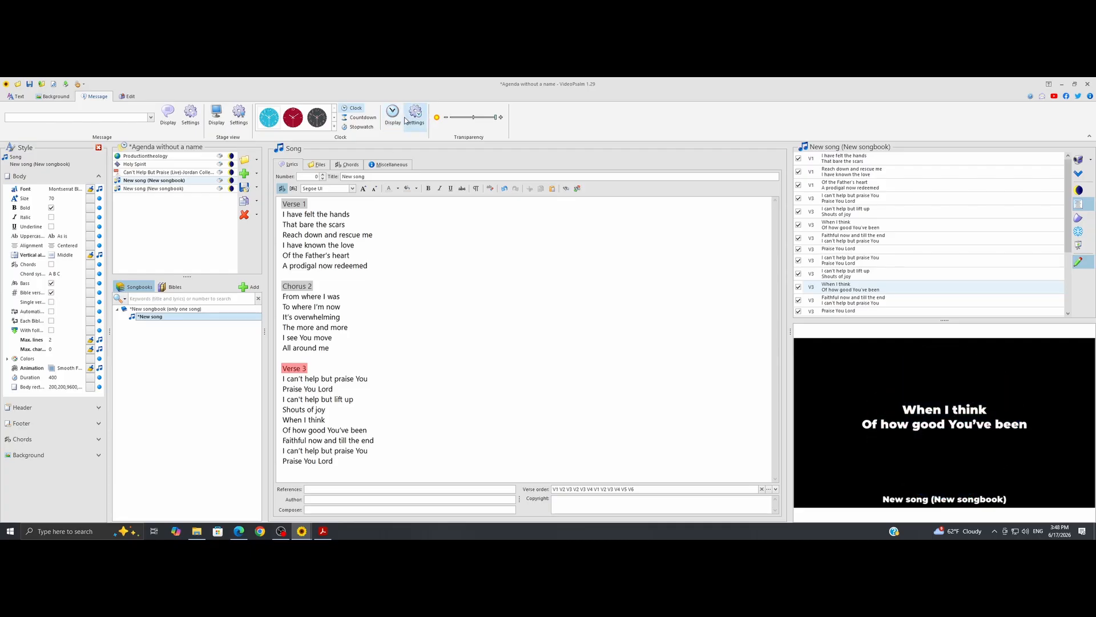
left_click(415, 114)
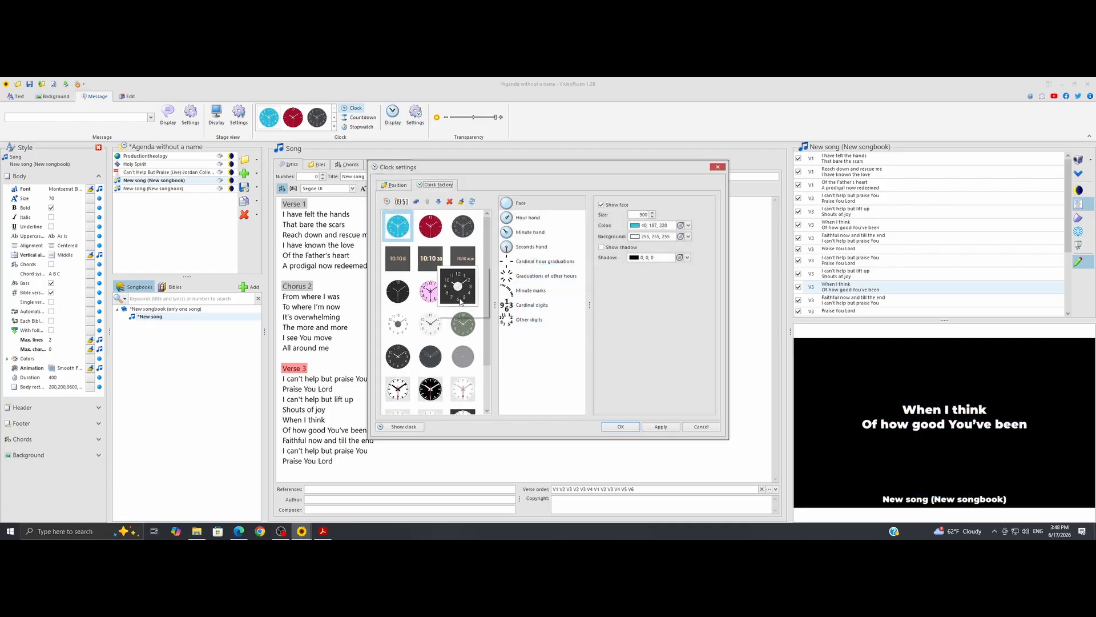
left_click(430, 258)
left_click(660, 426)
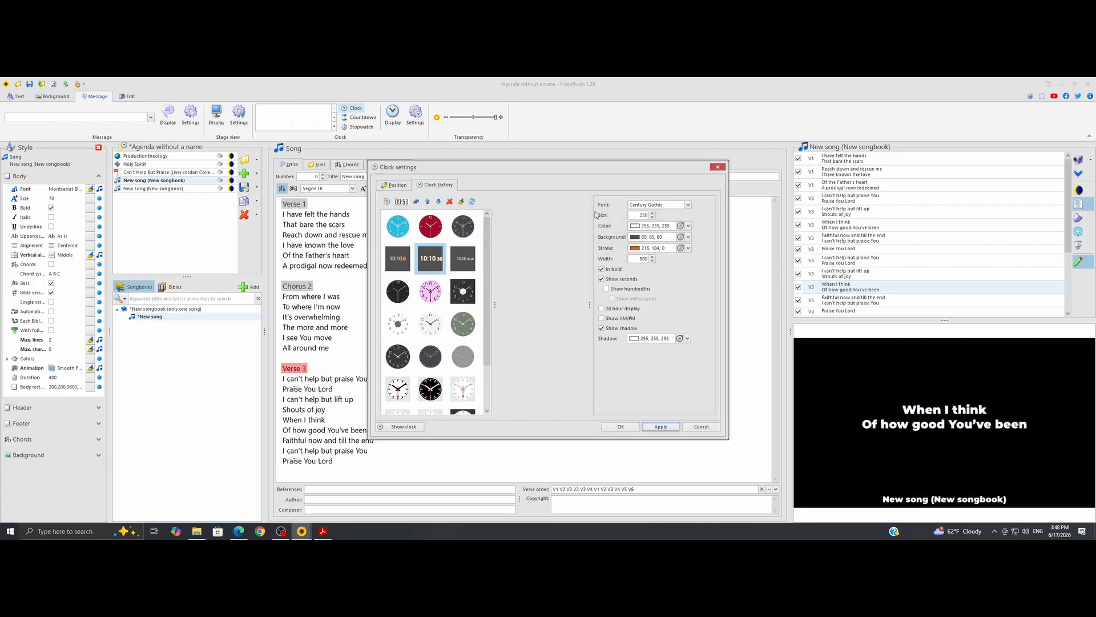
left_click(392, 114)
left_click(392, 114)
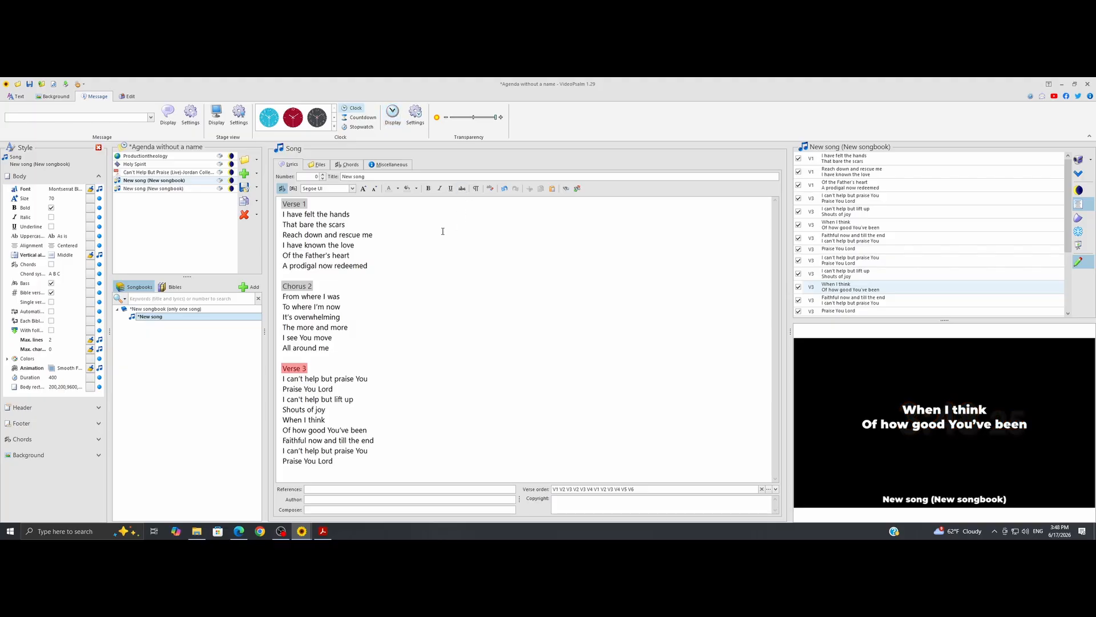
Step: View the message font and size settings and close them without changes
left_click(190, 114)
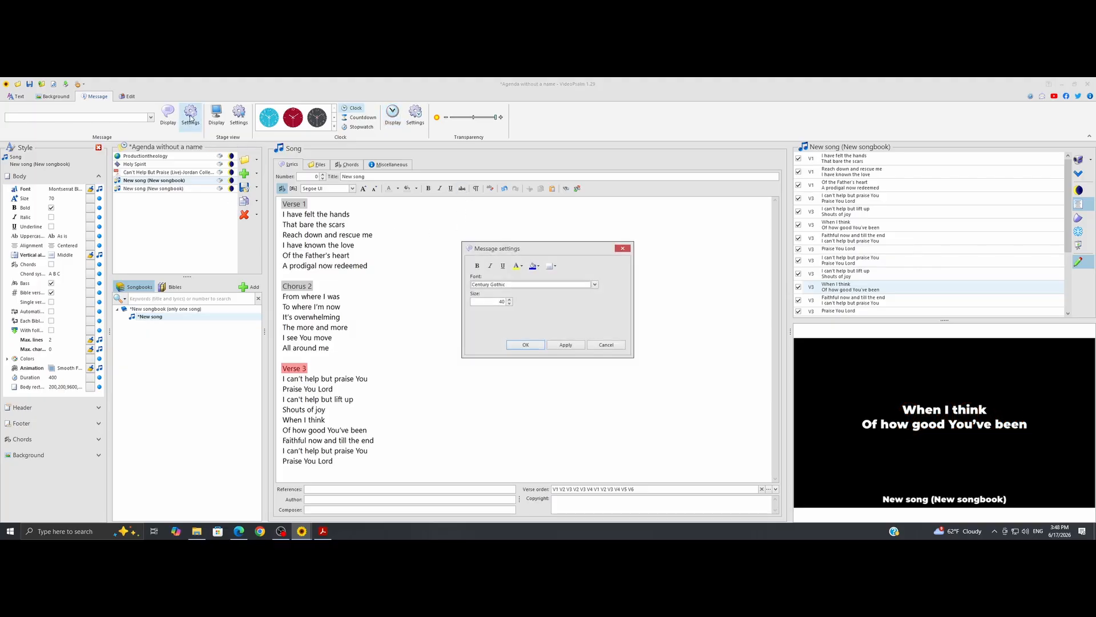
left_click(526, 344)
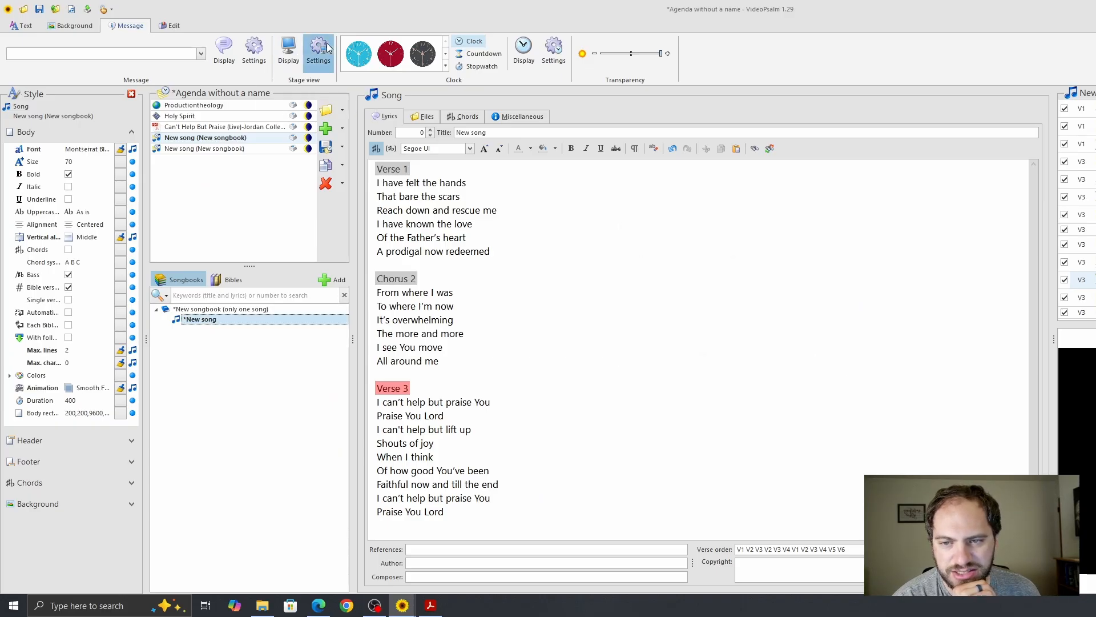
Step: Set the stage view to show the next slide vertically, progress with abbreviations, and orange text
left_click(329, 48)
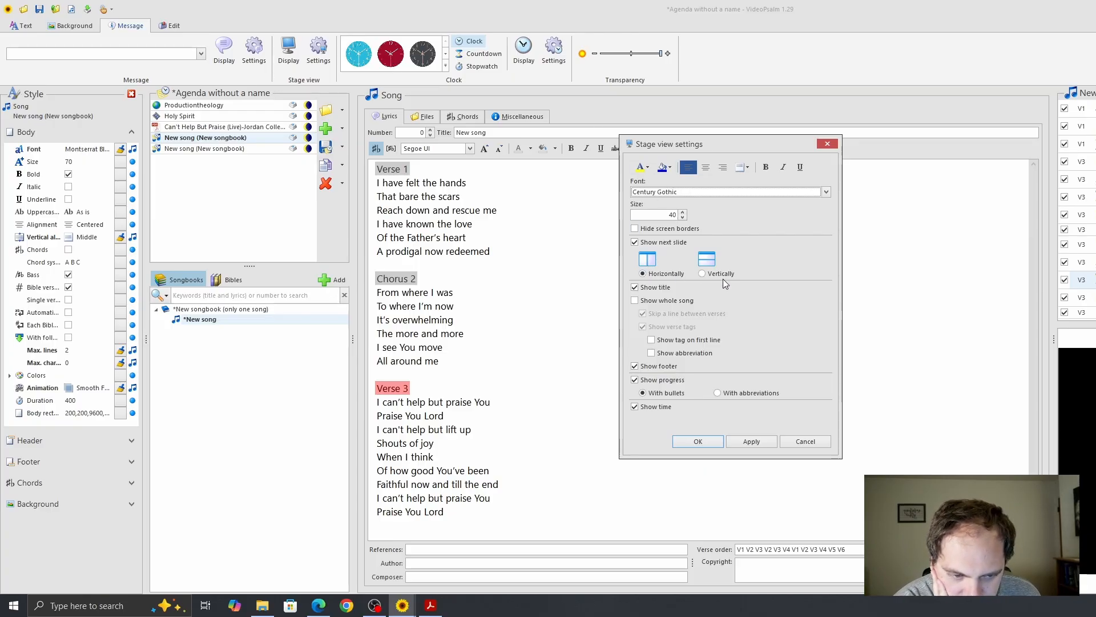
left_click(702, 273)
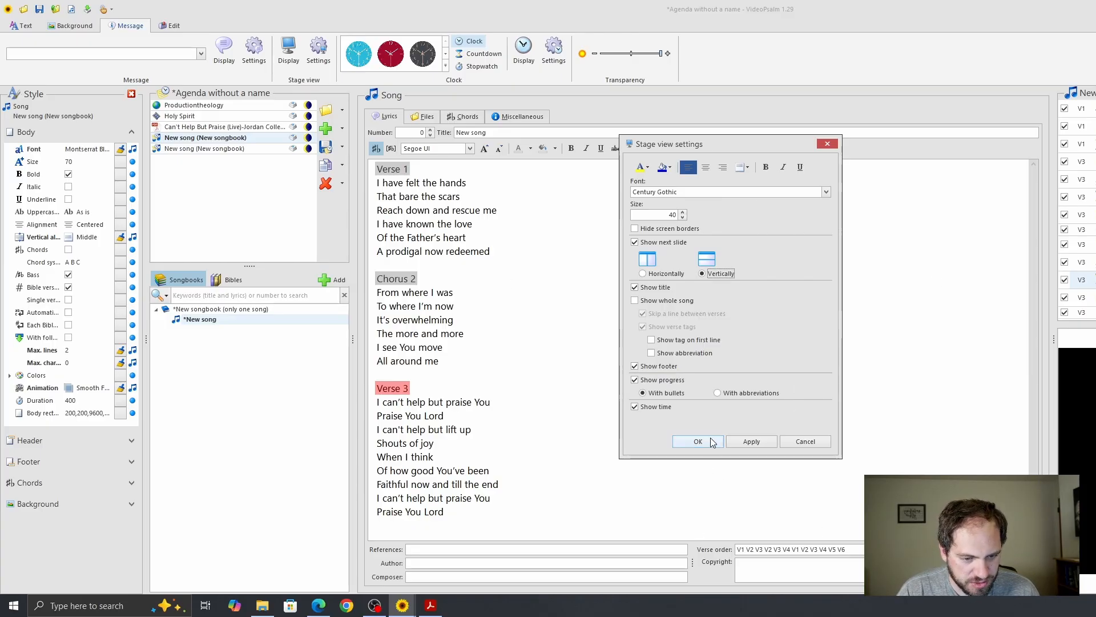
left_click(719, 392)
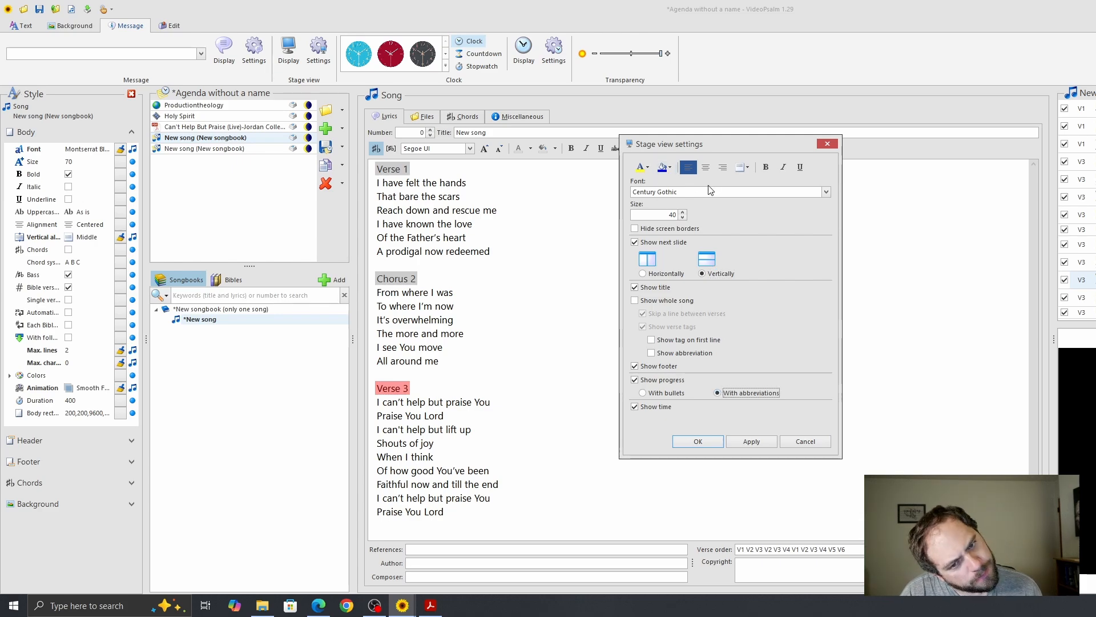
left_click(646, 167)
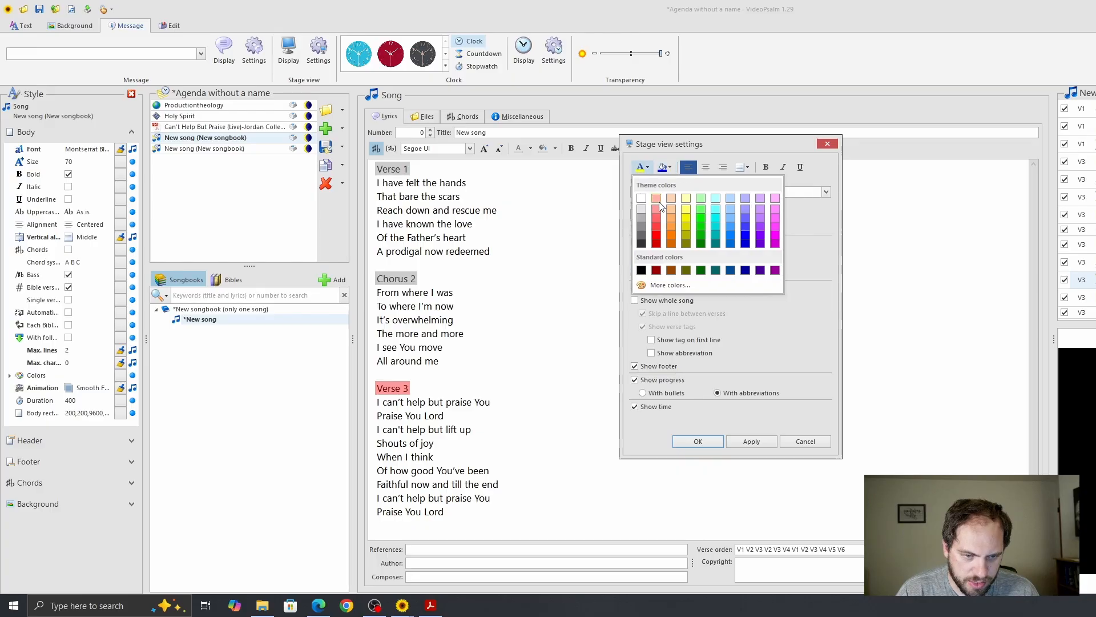
left_click(672, 234)
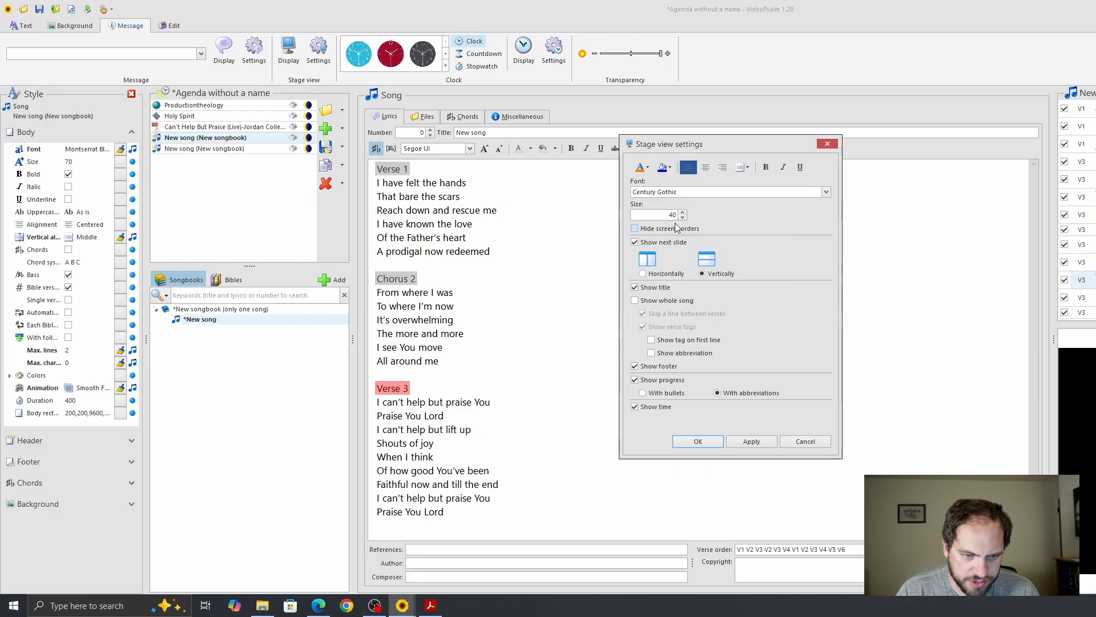
left_click(757, 443)
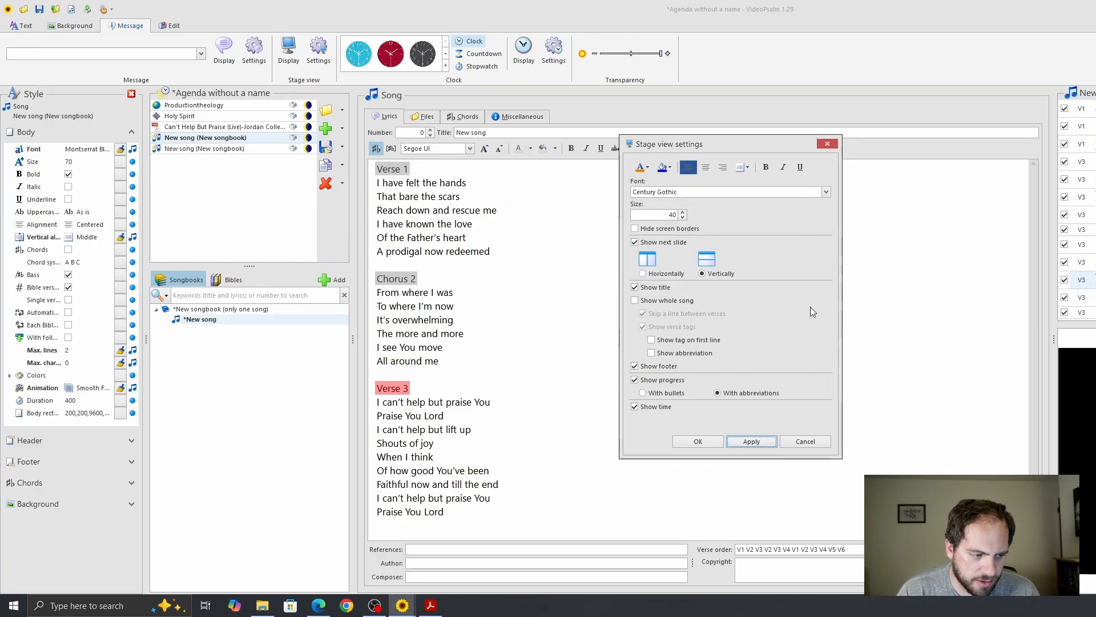
left_click(699, 441)
Step: Select the song slide containing the last two lines of Verse 1
left_click(436, 180)
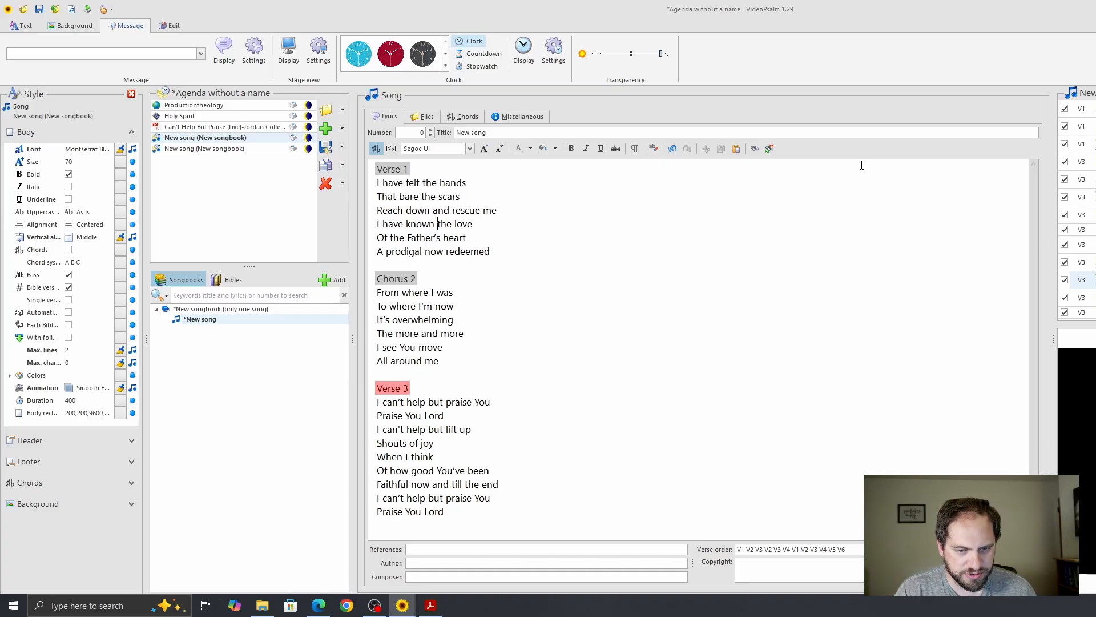
left_click(1083, 144)
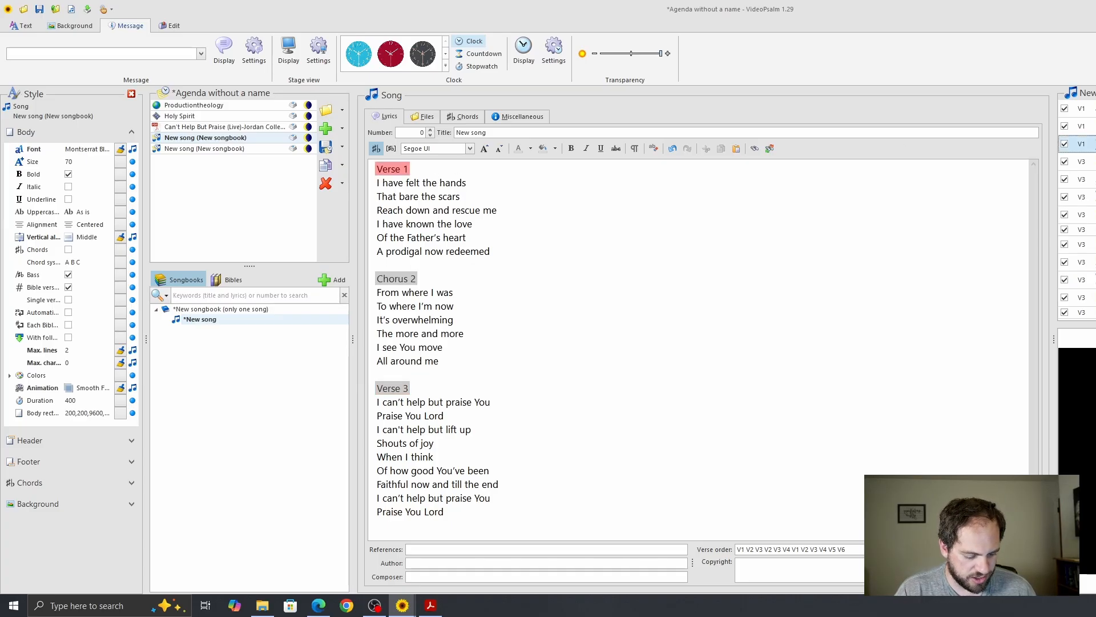
Step: Advance through the song's slides to the first slide with only "Praise You Lord" from Verse 3
key("Down")
key("Down")
key("Down")
key("Down")
key("Down")
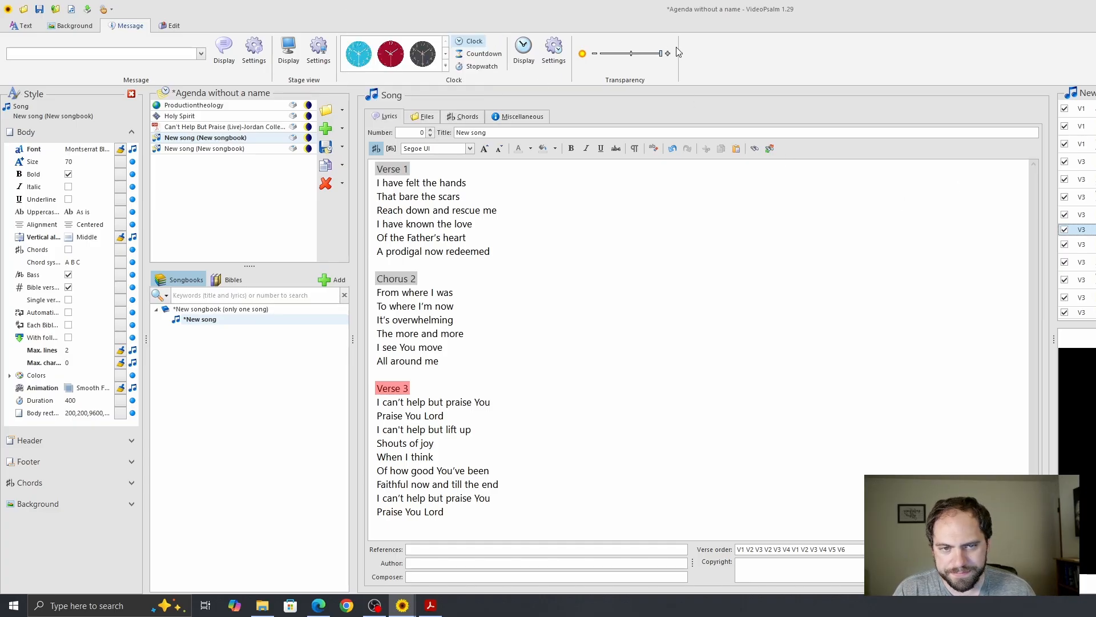
left_click(84, 26)
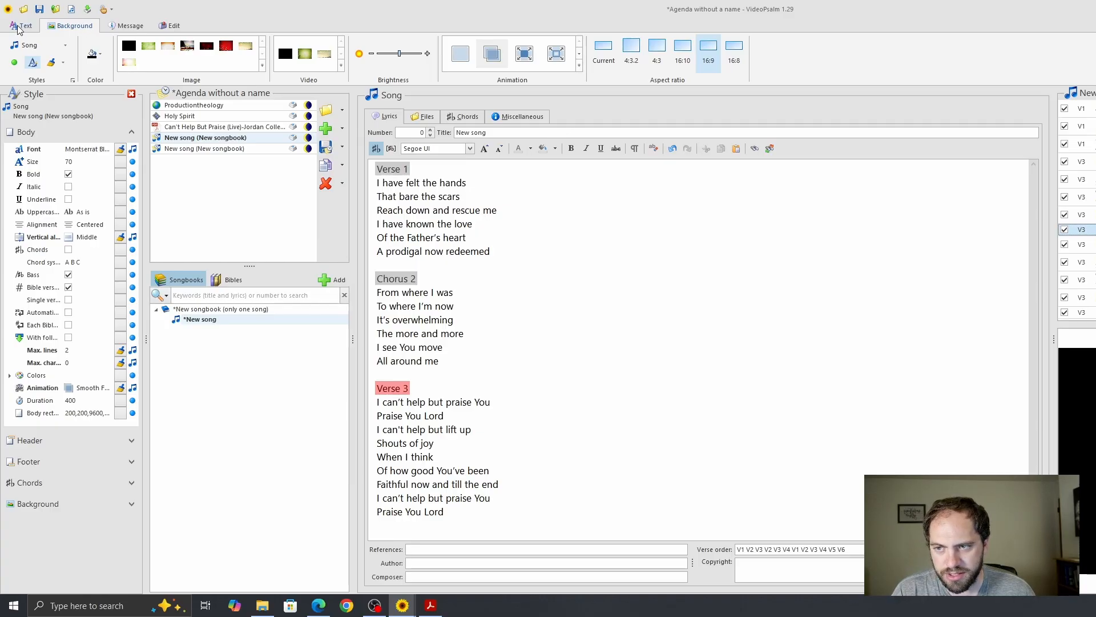
left_click(125, 28)
left_click(174, 25)
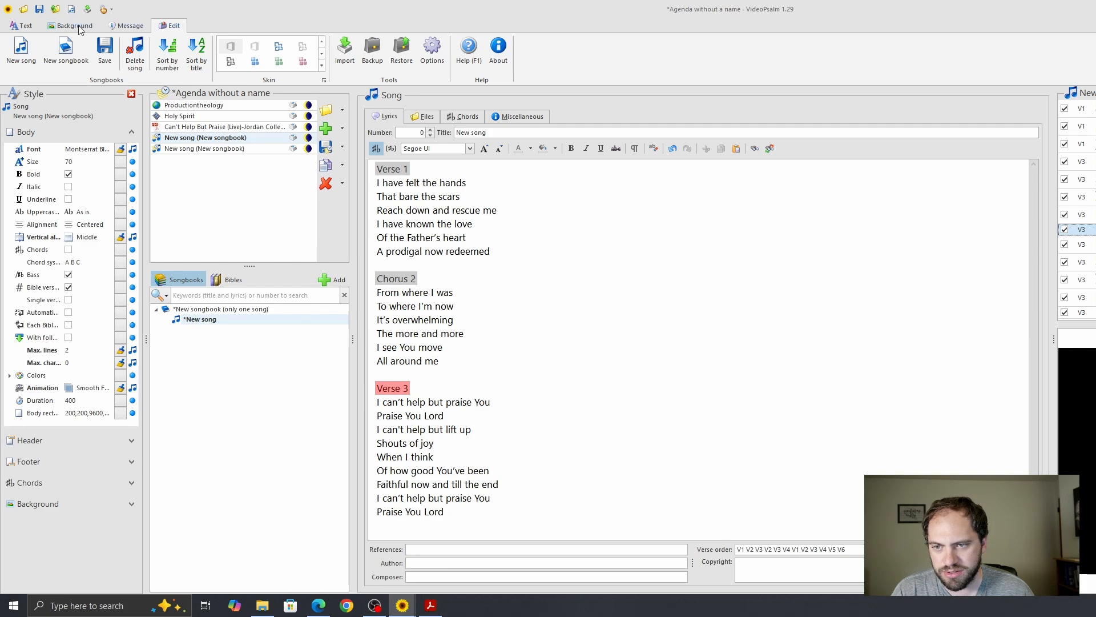
left_click(24, 26)
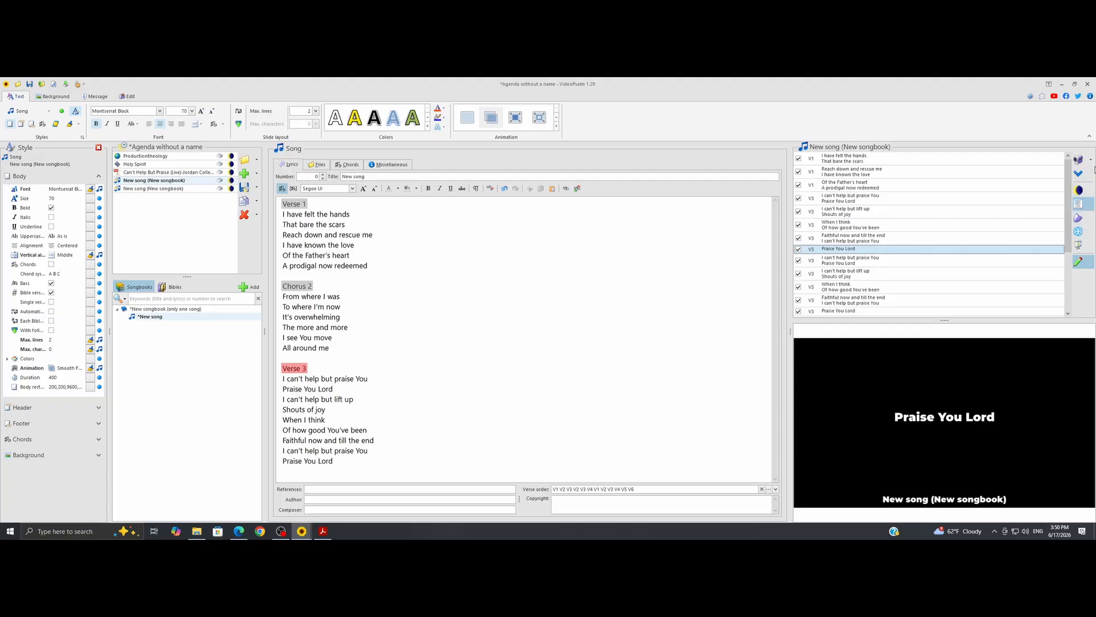
Step: Turn off edit mode to view the simplified presentation layout, and restore the editing view
left_click(1078, 262)
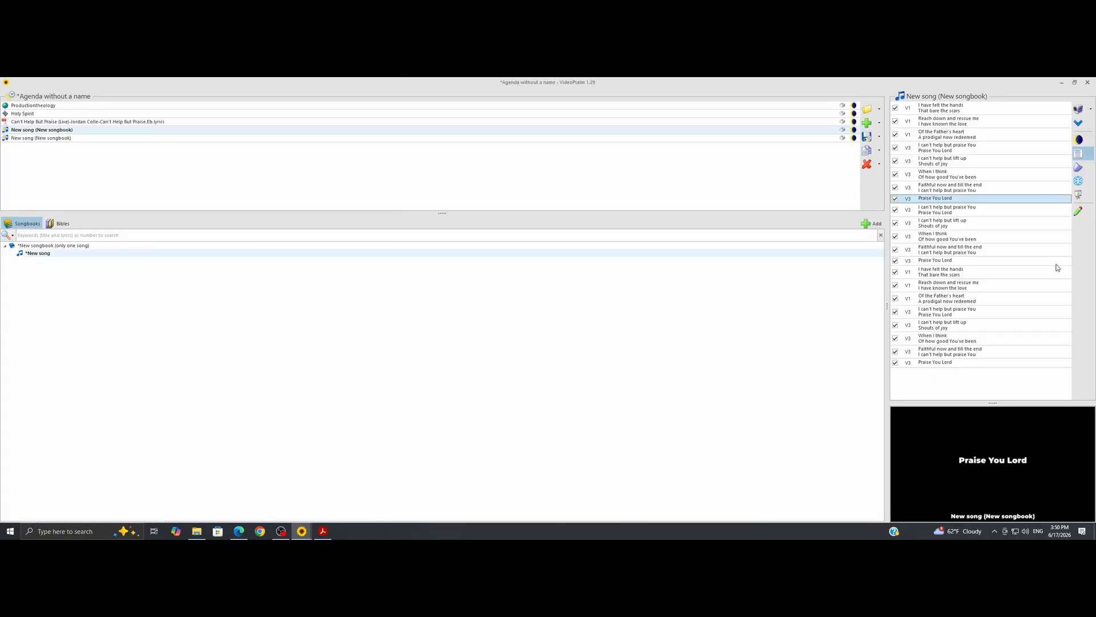
left_click(1078, 211)
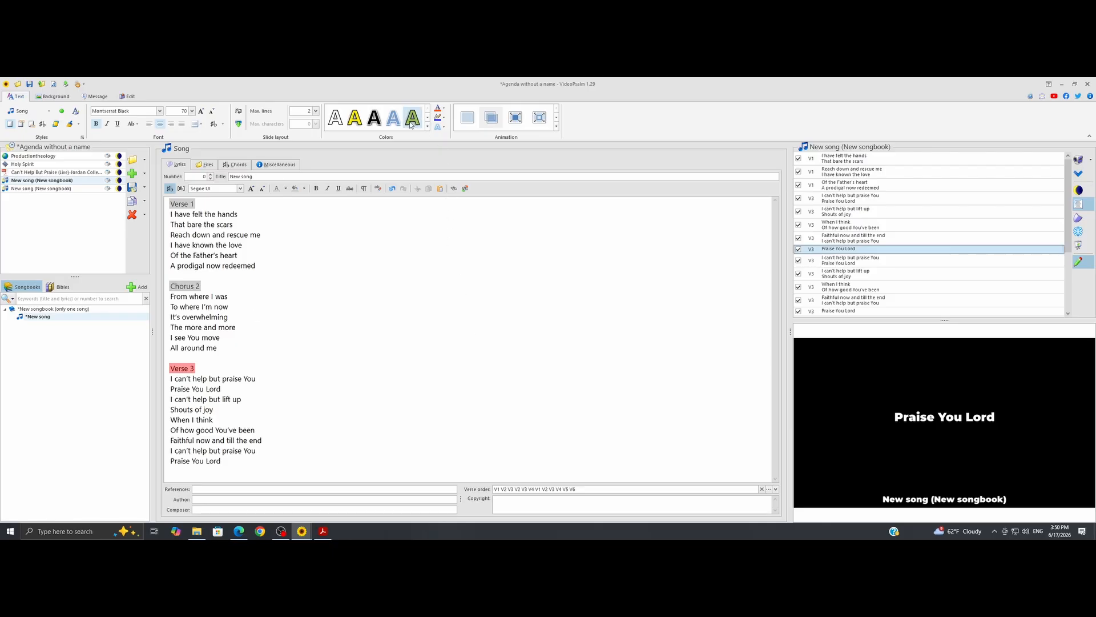
Step: Try the green, blue, black and yellow text color styles on the song slide and apply the white style
left_click(411, 120)
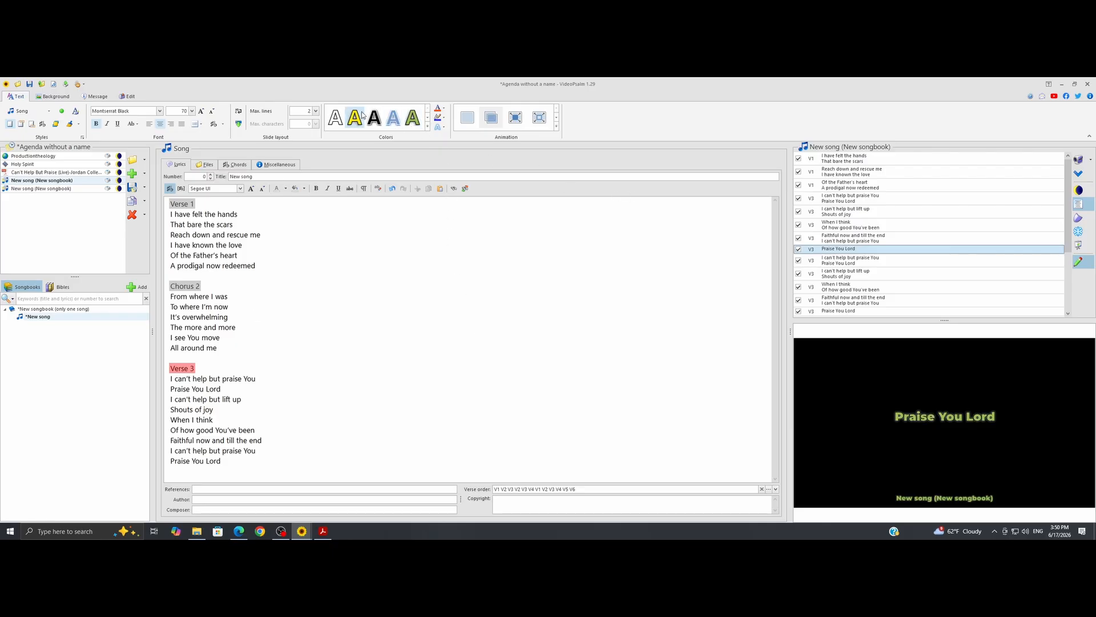
left_click(393, 119)
left_click(381, 121)
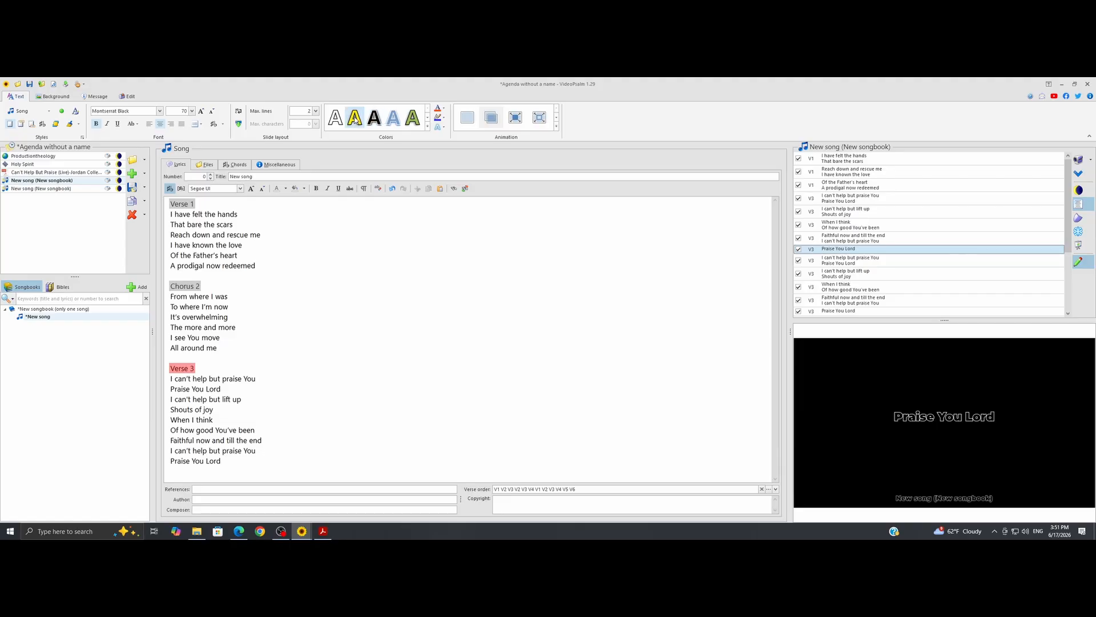
left_click(354, 118)
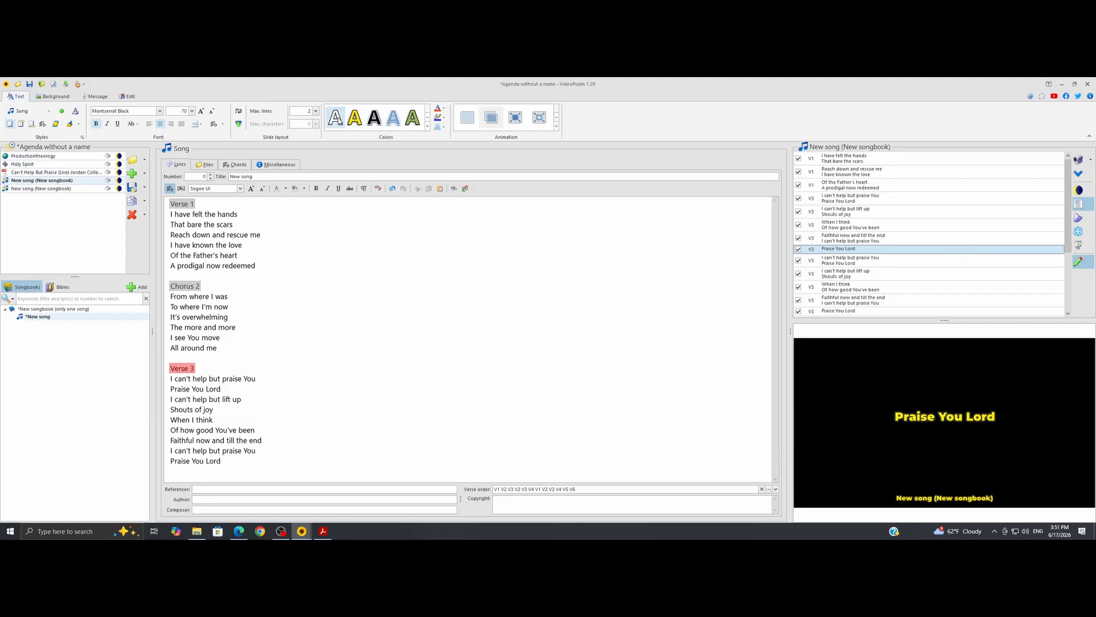
left_click(336, 118)
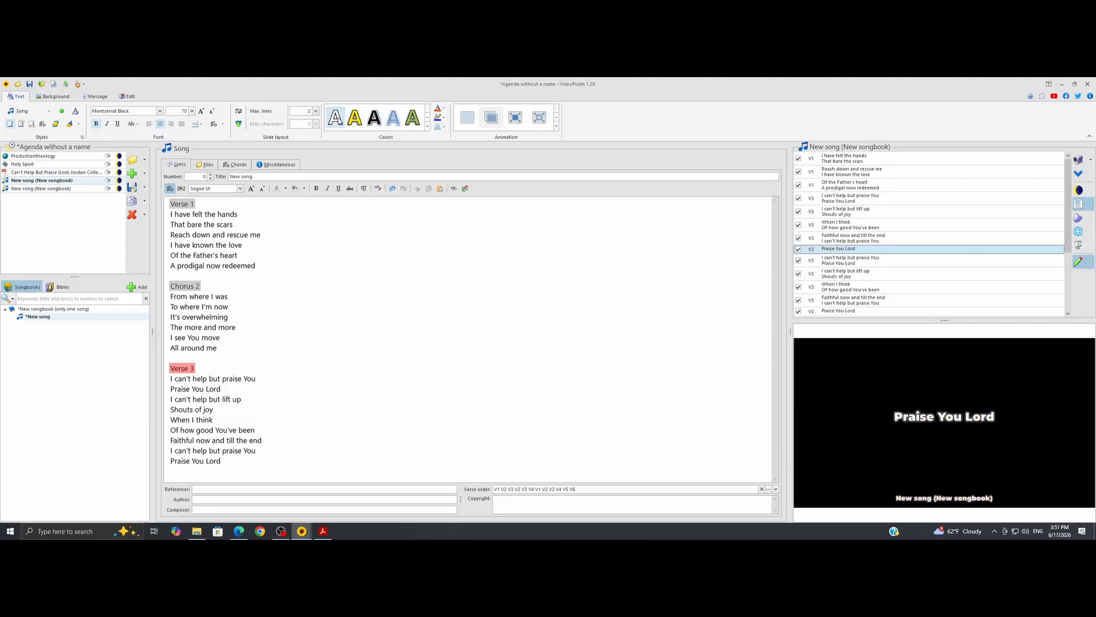
left_click(393, 119)
left_click(337, 120)
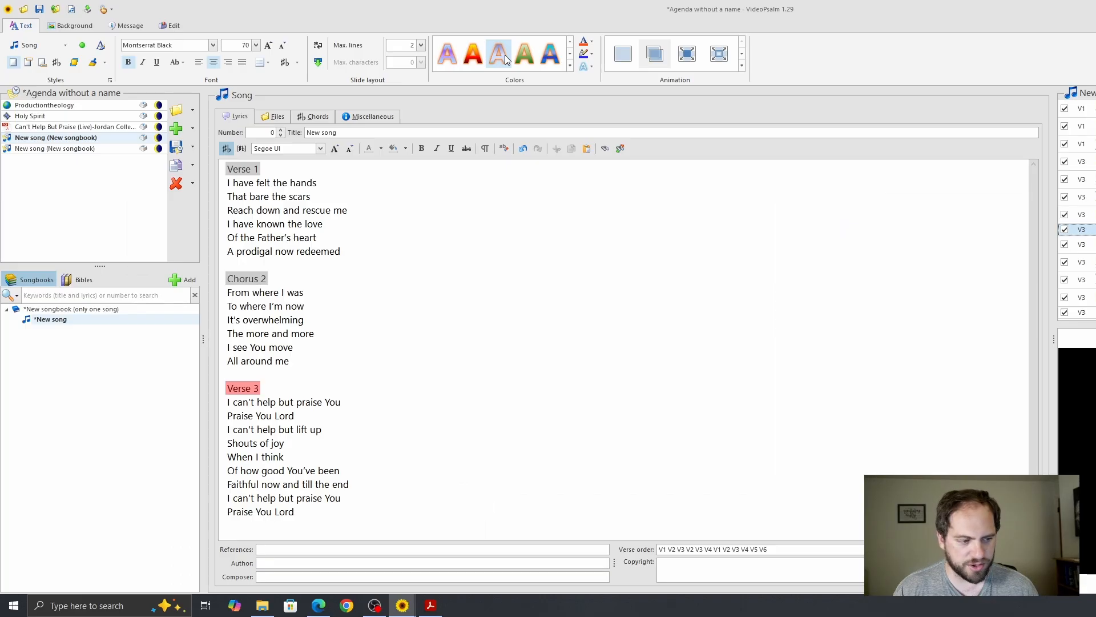
Step: Look through the remaining text color styles in the gallery and return to the first set
left_click(569, 55)
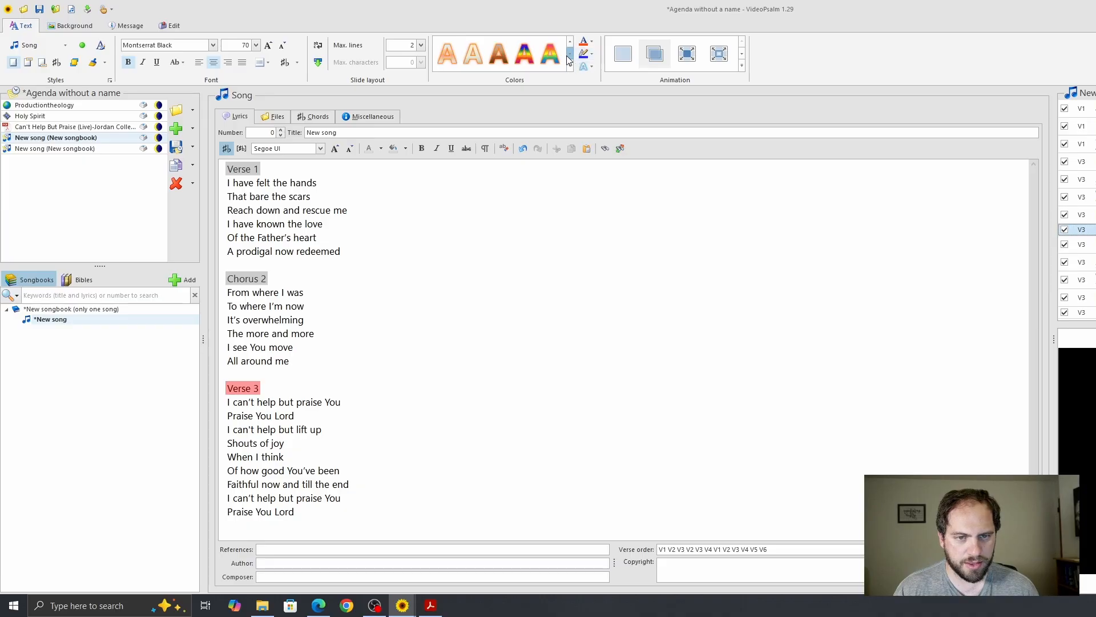
left_click(569, 55)
left_click(568, 55)
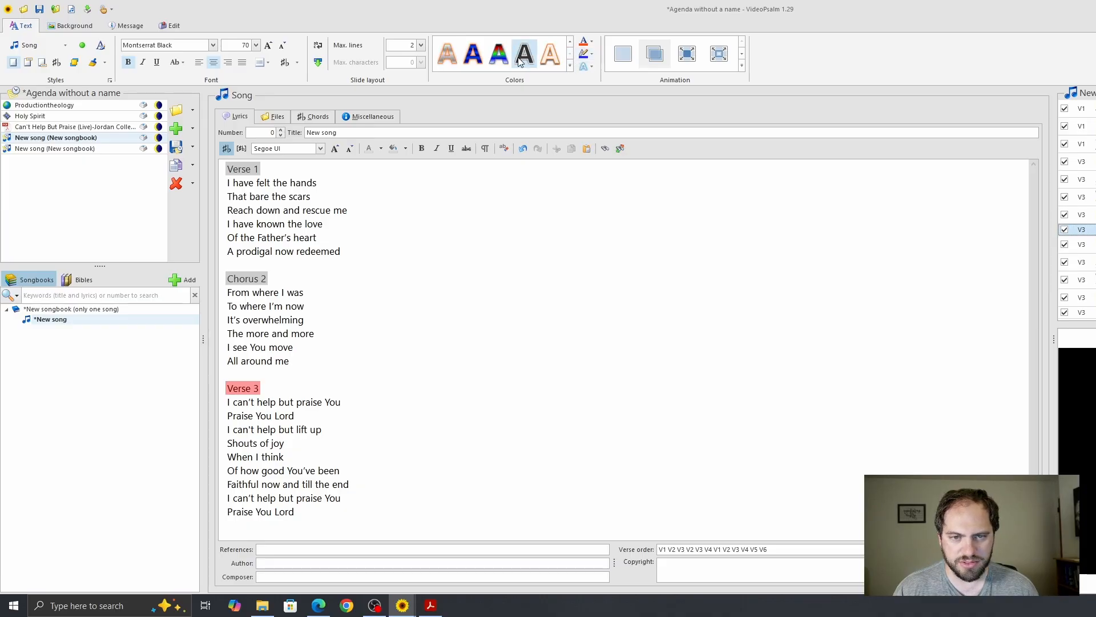
left_click(571, 43)
left_click(571, 43)
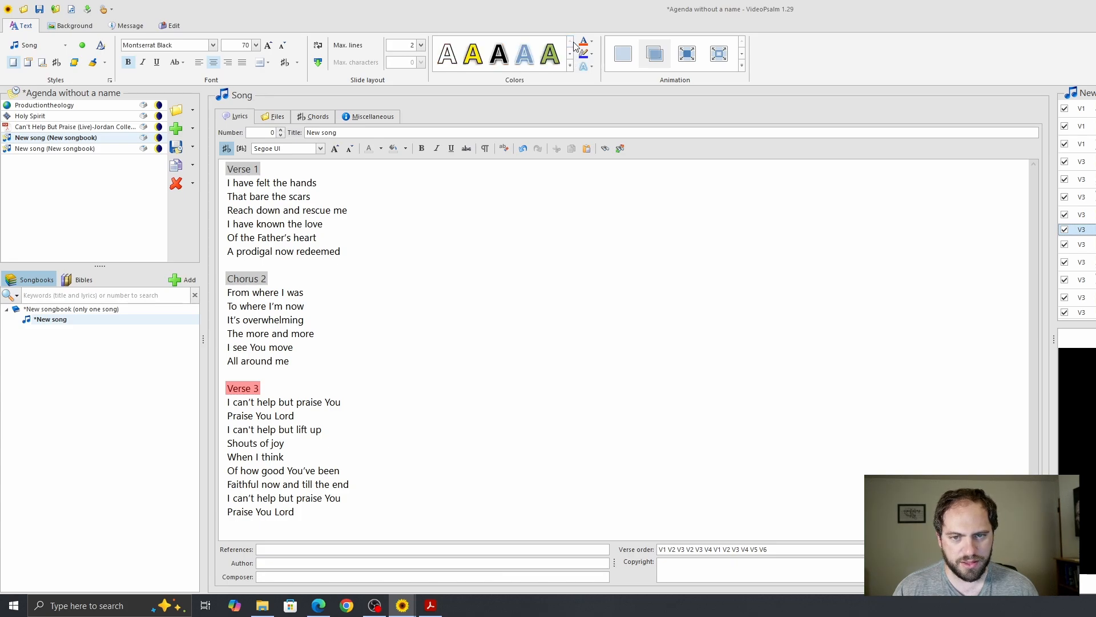